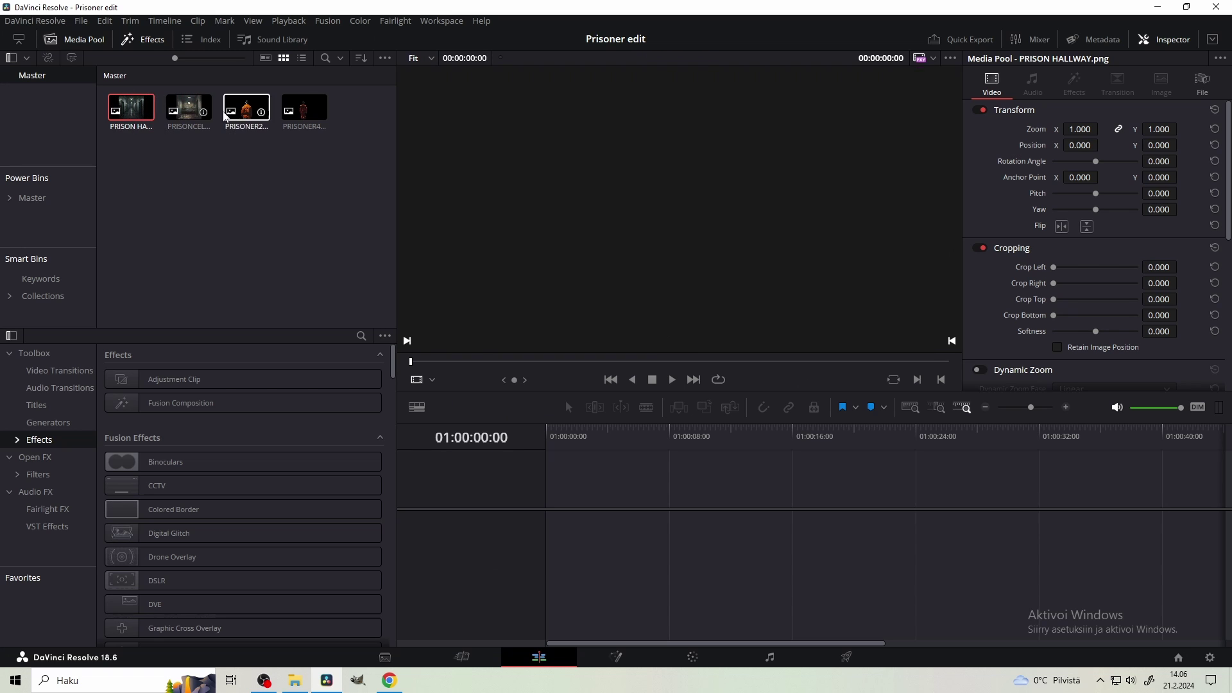
- Add a Fusion Composition at the start of the Video 1 track and open it on the Fusion page
left_click(304, 109)
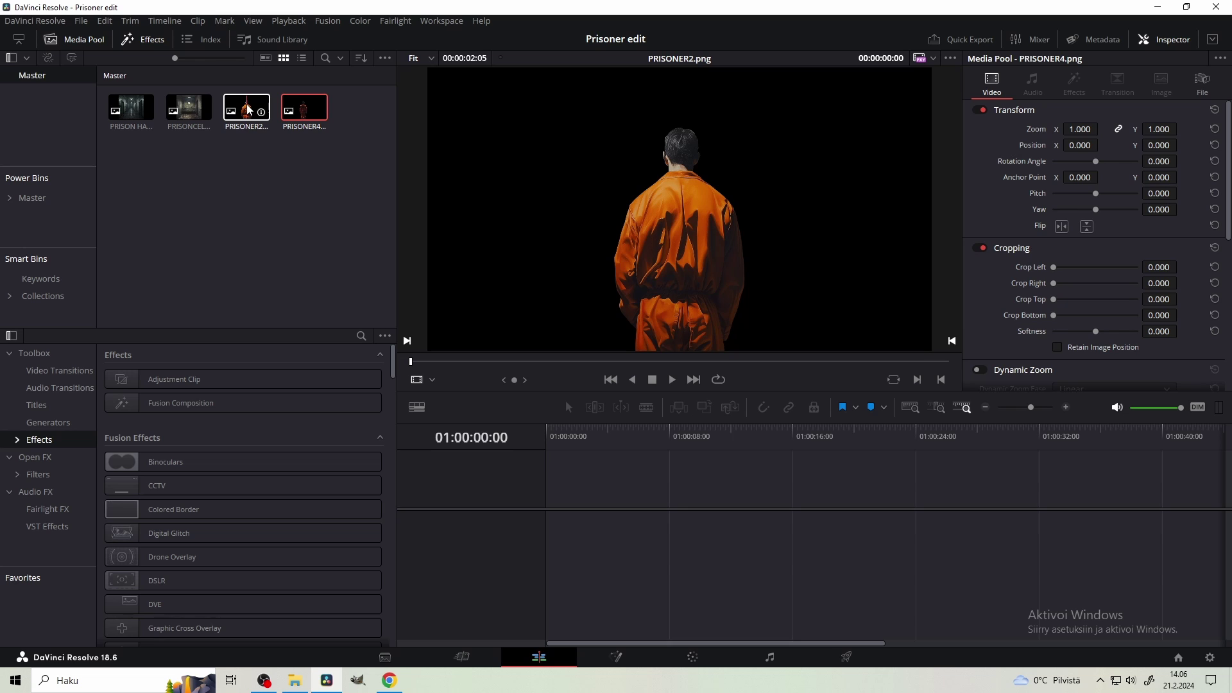
left_click(158, 402)
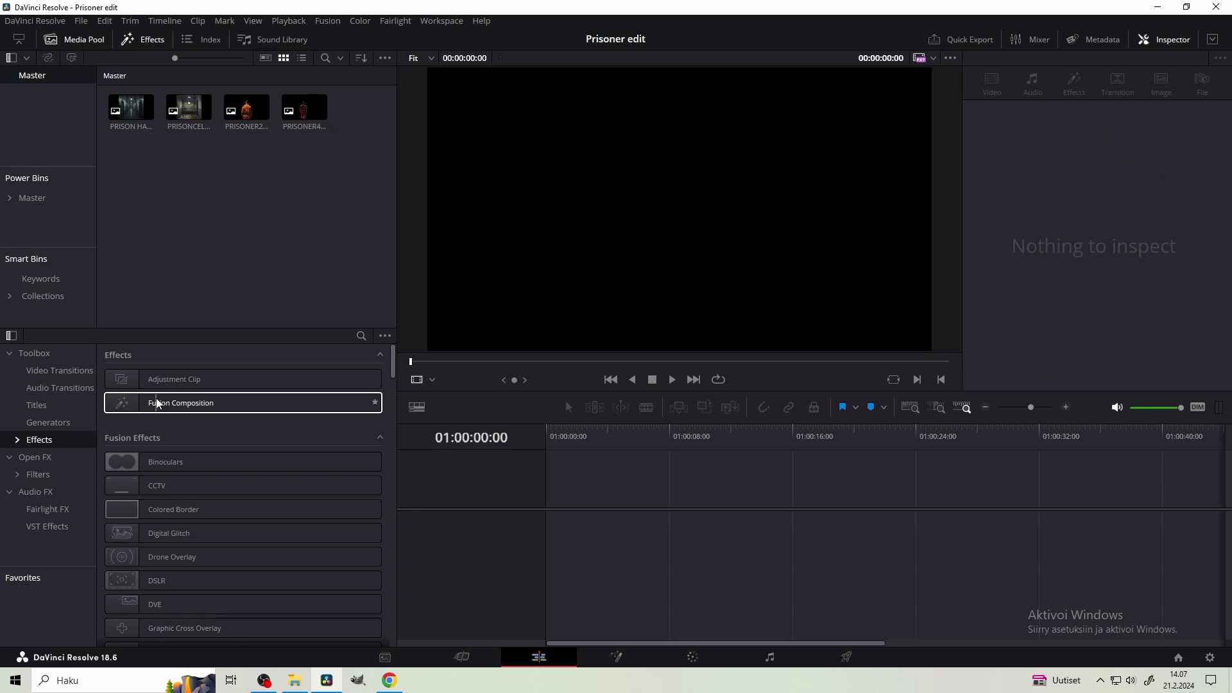
double_click(157, 401)
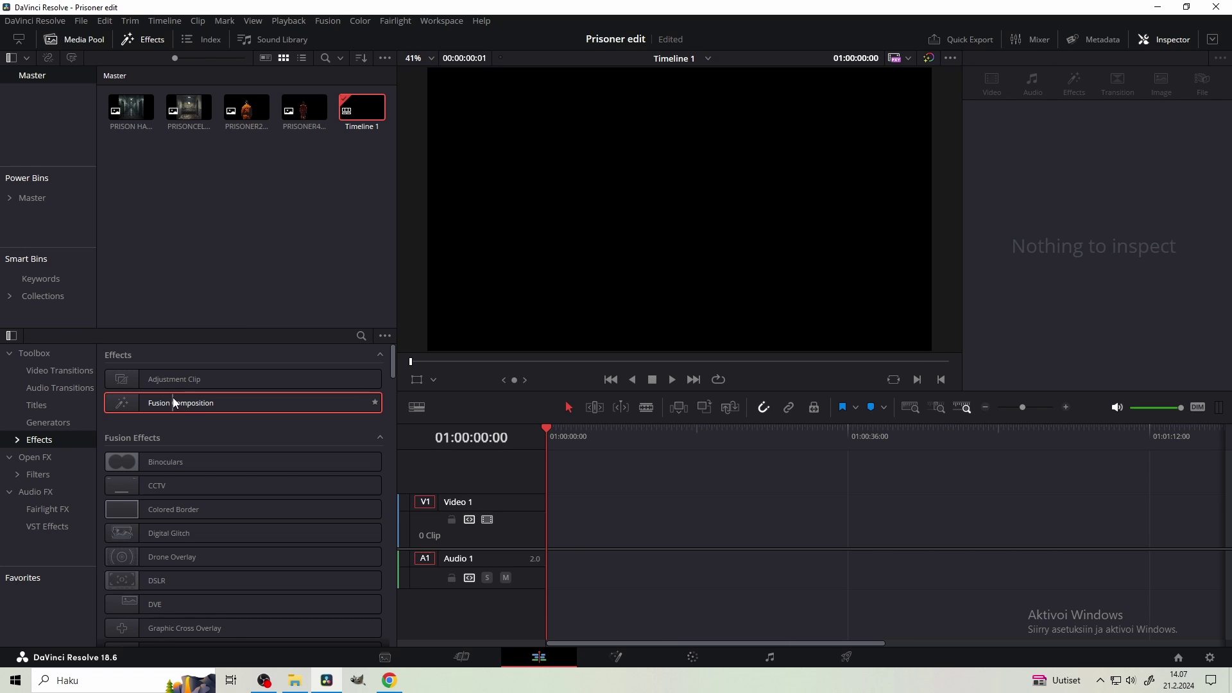
left_click_drag(173, 401, 563, 523)
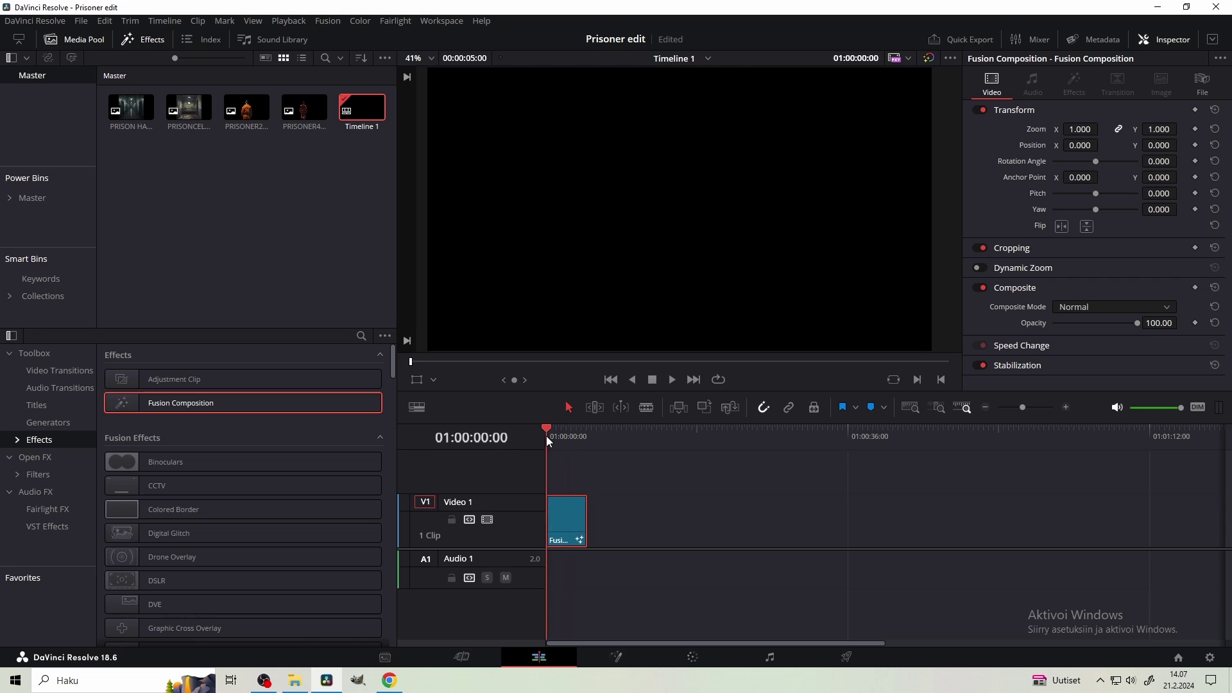
left_click(633, 653)
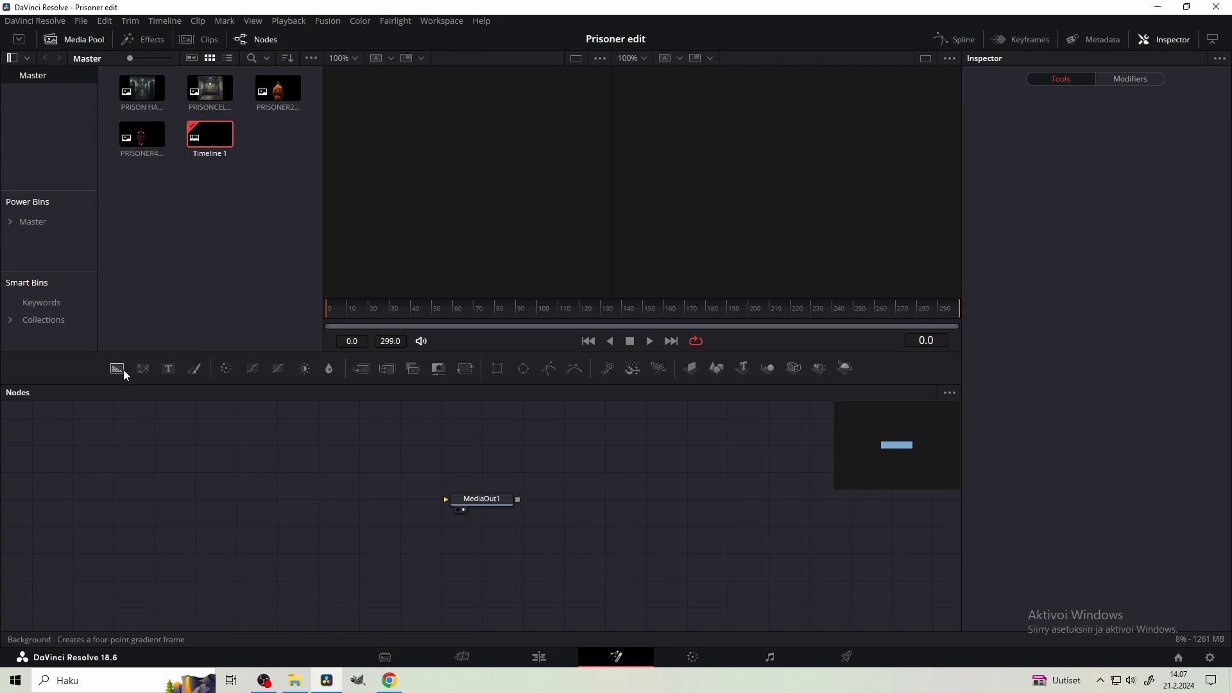
- Add a Background node to the node graph and space it well apart from MediaOut1
left_click_drag(115, 371, 223, 491)
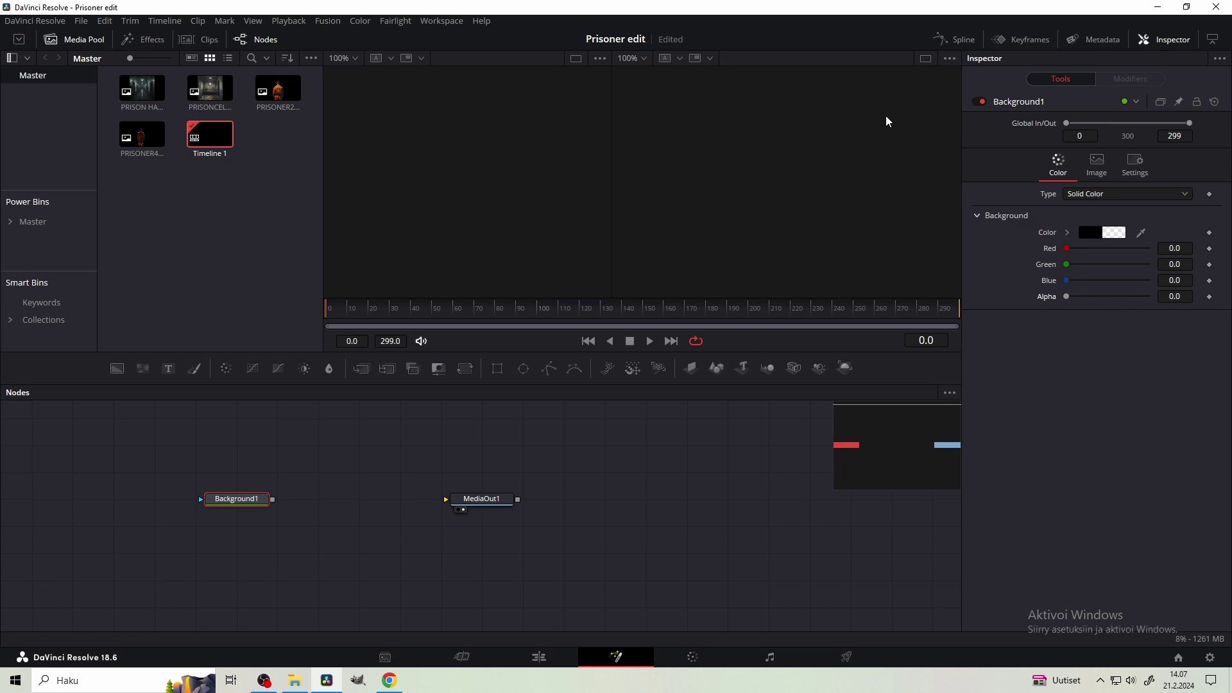
mouse_move(246, 493)
left_mouse_down()
mouse_move(280, 509)
mouse_move(308, 492)
mouse_move(257, 500)
left_mouse_up()
left_click_drag(475, 504, 778, 506)
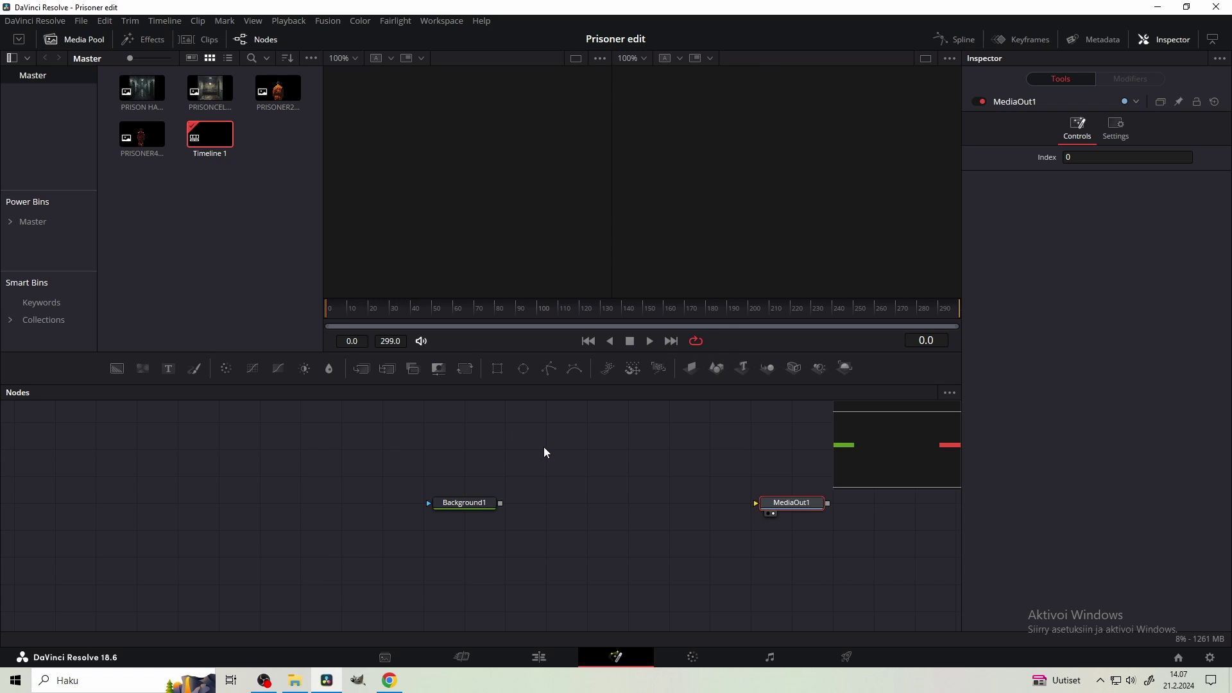
- Add an Image Plane 3D node fed by Background1
left_click(470, 504)
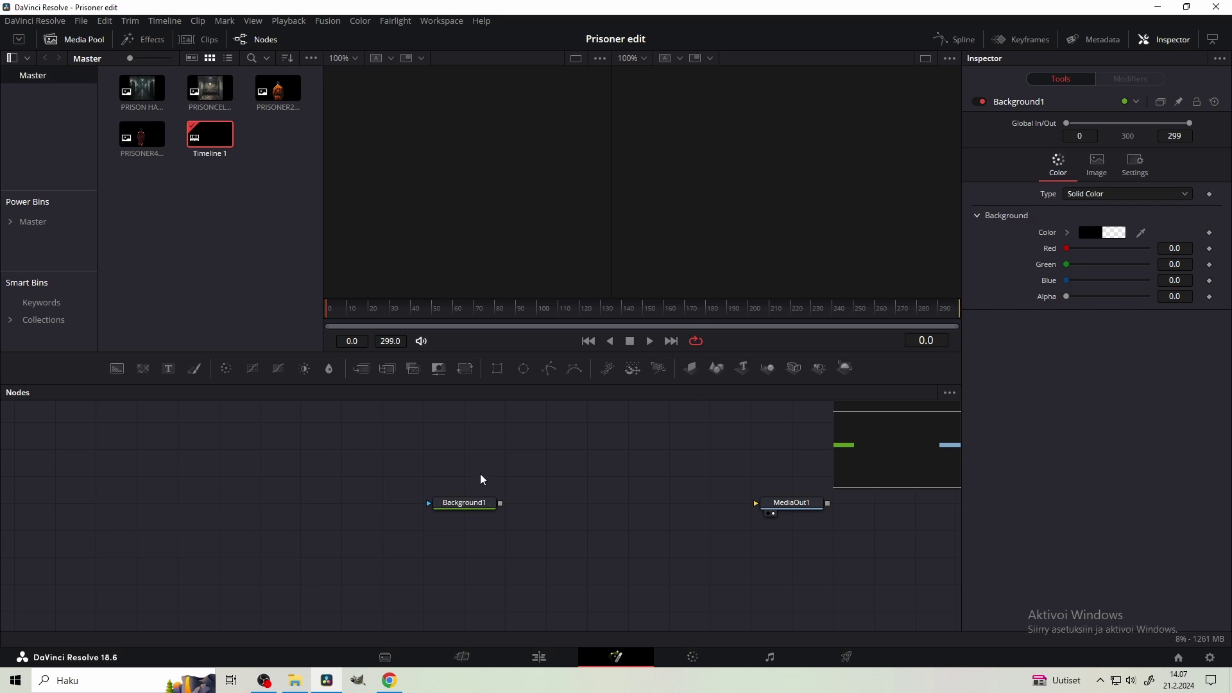
key("shift+space")
type("image plan")
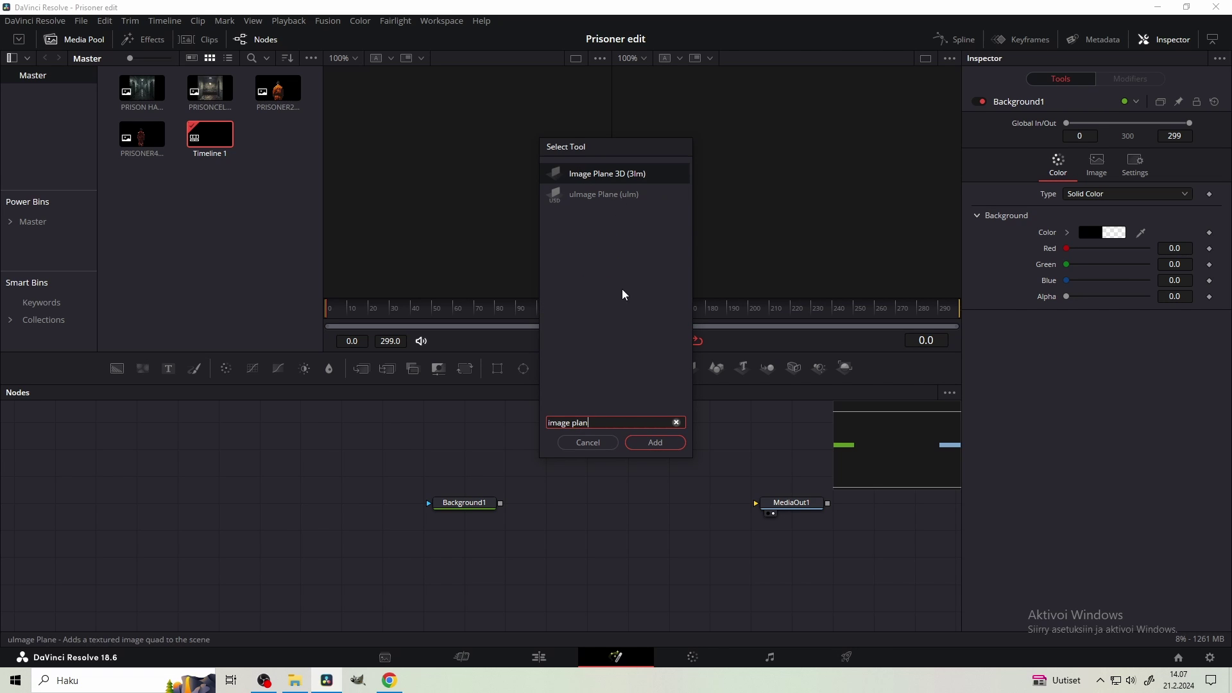
left_click(655, 442)
left_click_drag(463, 533, 469, 502)
- Add a Renderer 3D node, feed it from ImagePlane3D1 and connect its output to MediaOut1
left_click(506, 503)
key("shift+space")
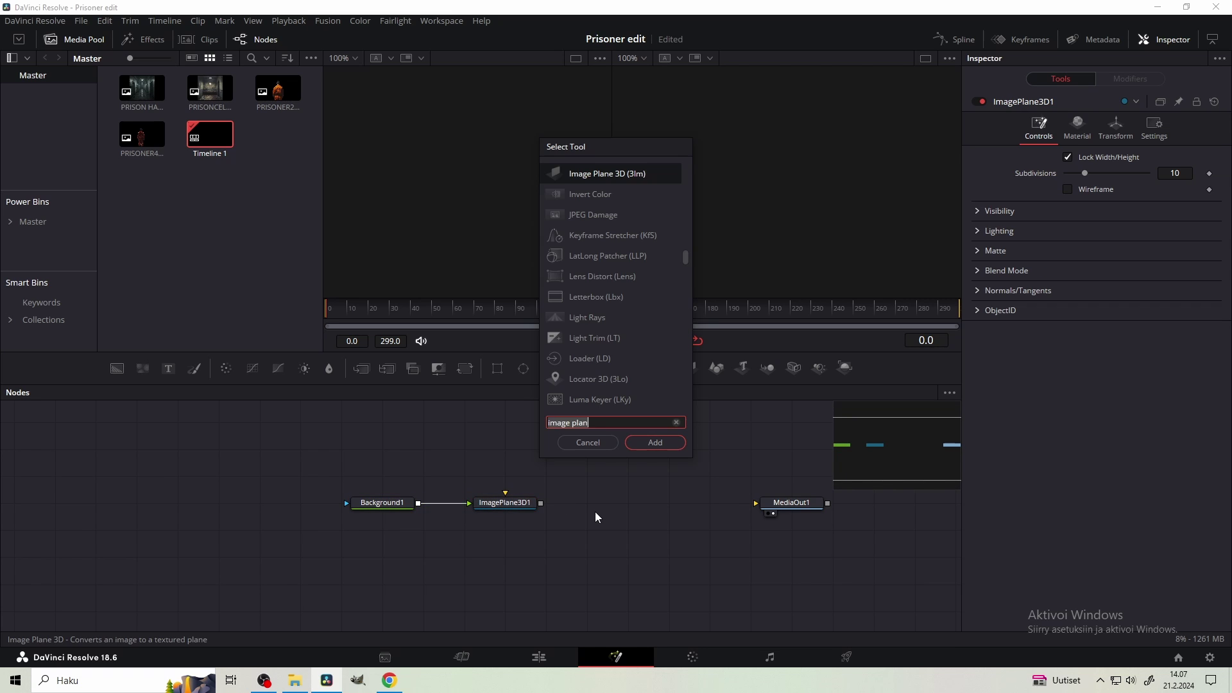
type("re")
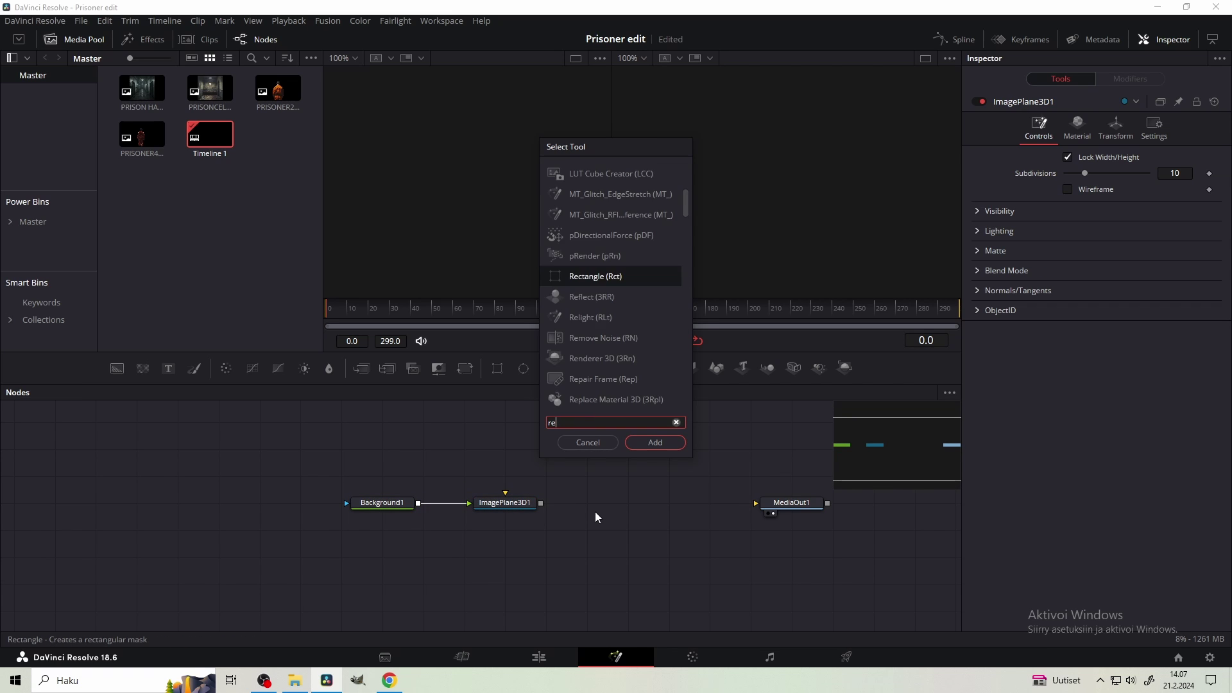
type("nderer")
left_click(655, 442)
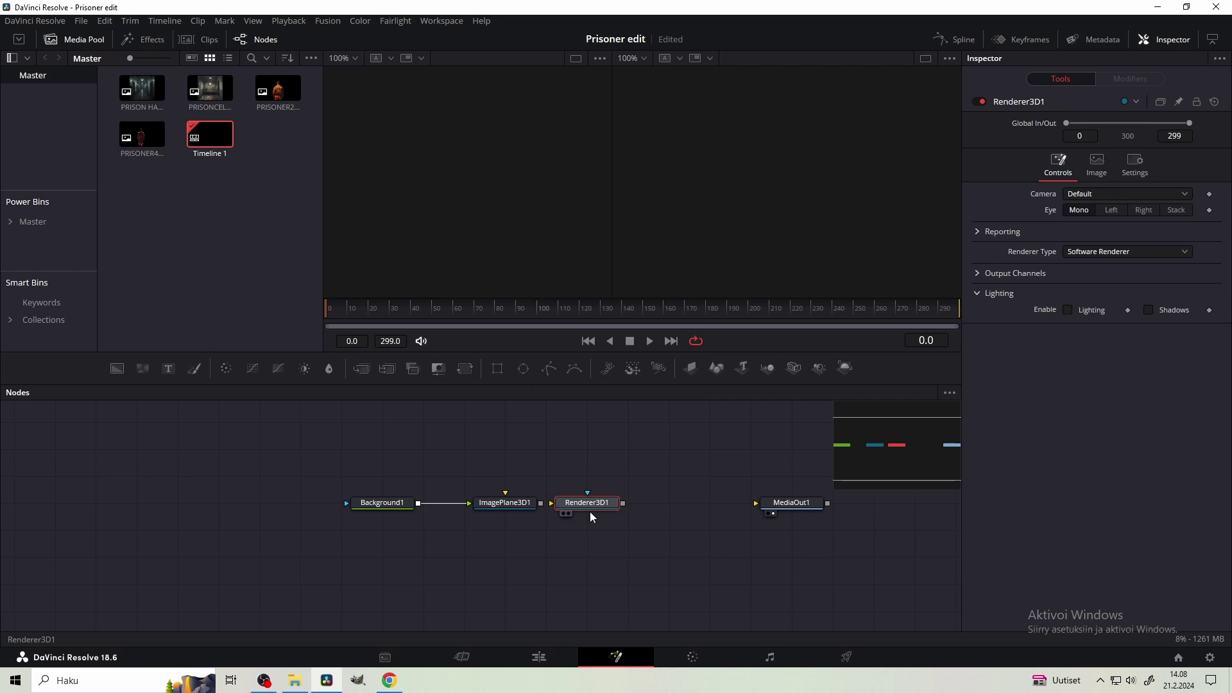
left_click_drag(542, 503, 595, 497)
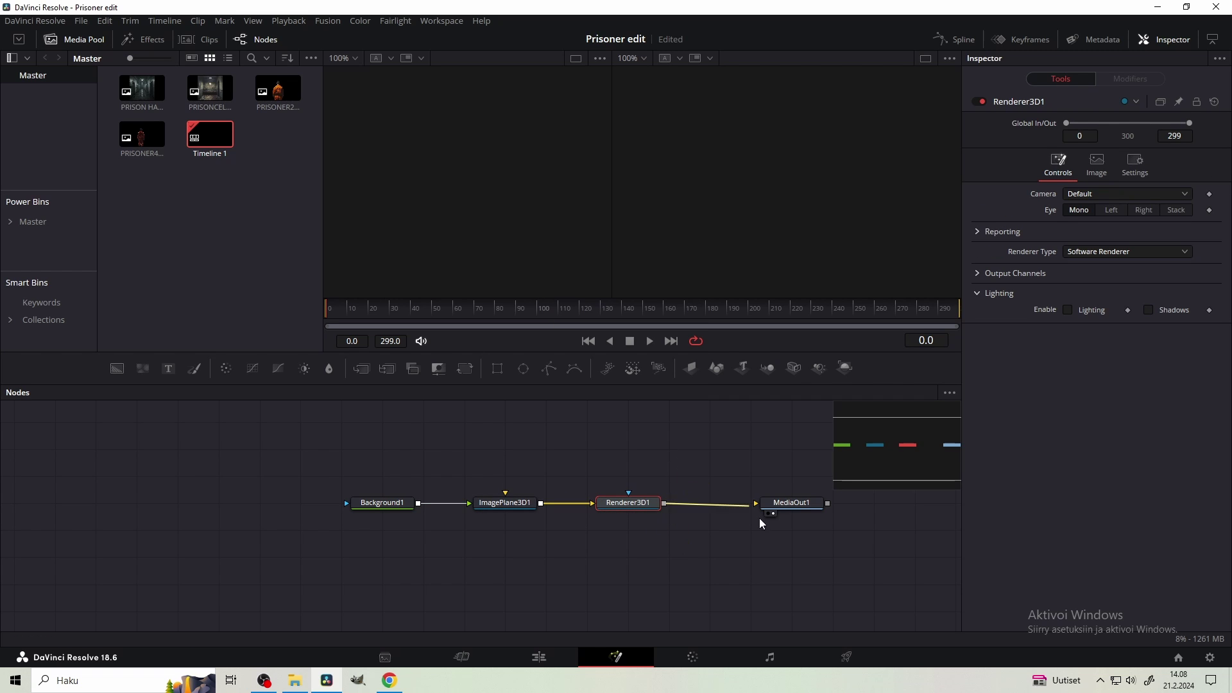
left_click_drag(782, 506, 786, 507)
- Move Renderer3D1 and MediaOut1 together further from ImagePlane3D1 to make room between them
left_click_drag(851, 543, 594, 489)
left_click_drag(617, 503, 699, 503)
left_click(656, 469)
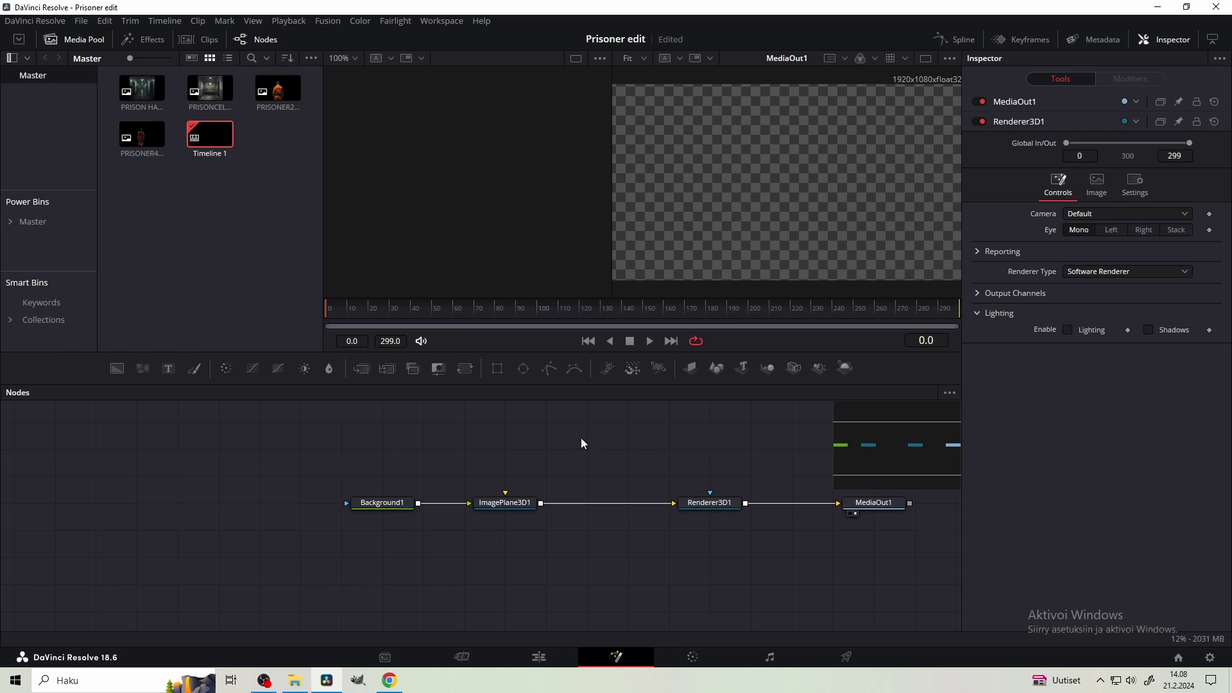
- Bring the PRISON HALLWAY and PRISONER4 images into the node graph above the main chain
left_click_drag(523, 416, 420, 463)
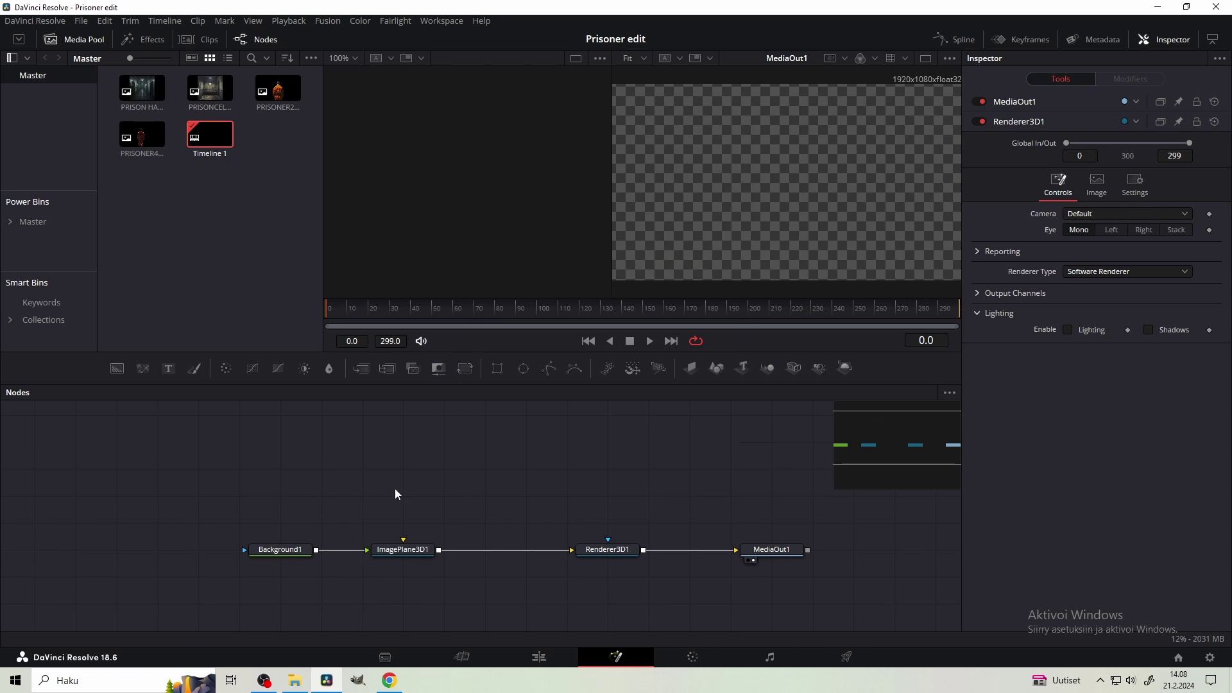
left_click_drag(141, 92, 440, 442)
left_click_drag(143, 140, 600, 431)
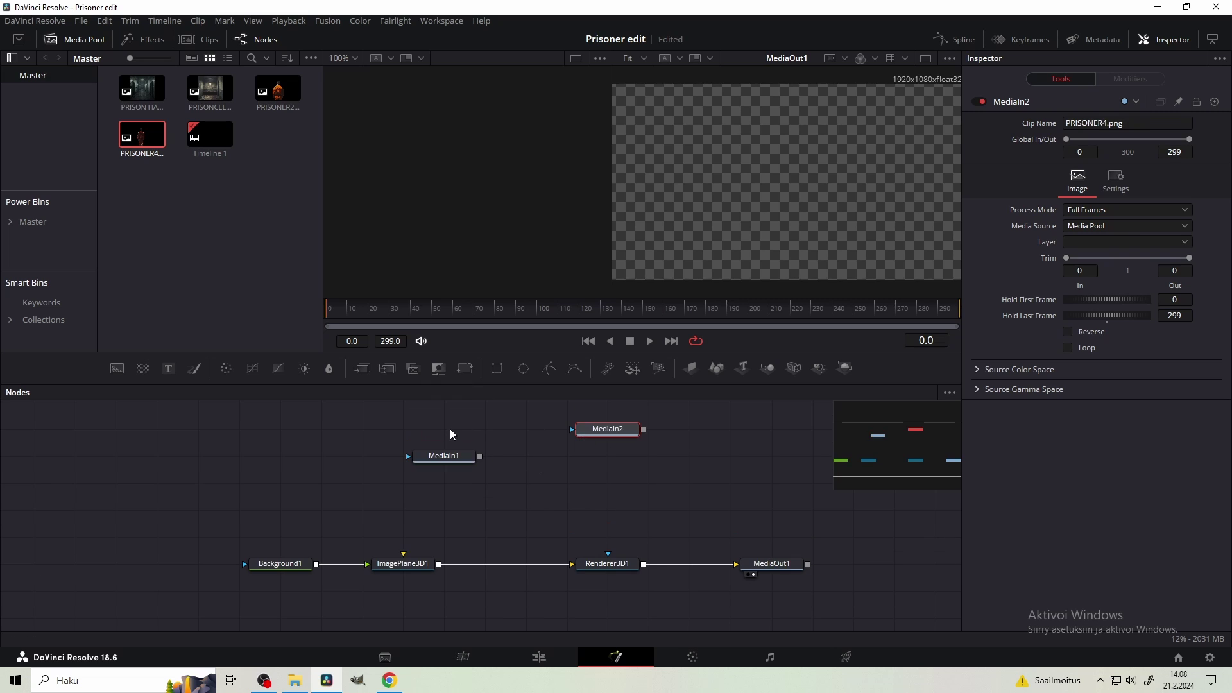
left_click(440, 448)
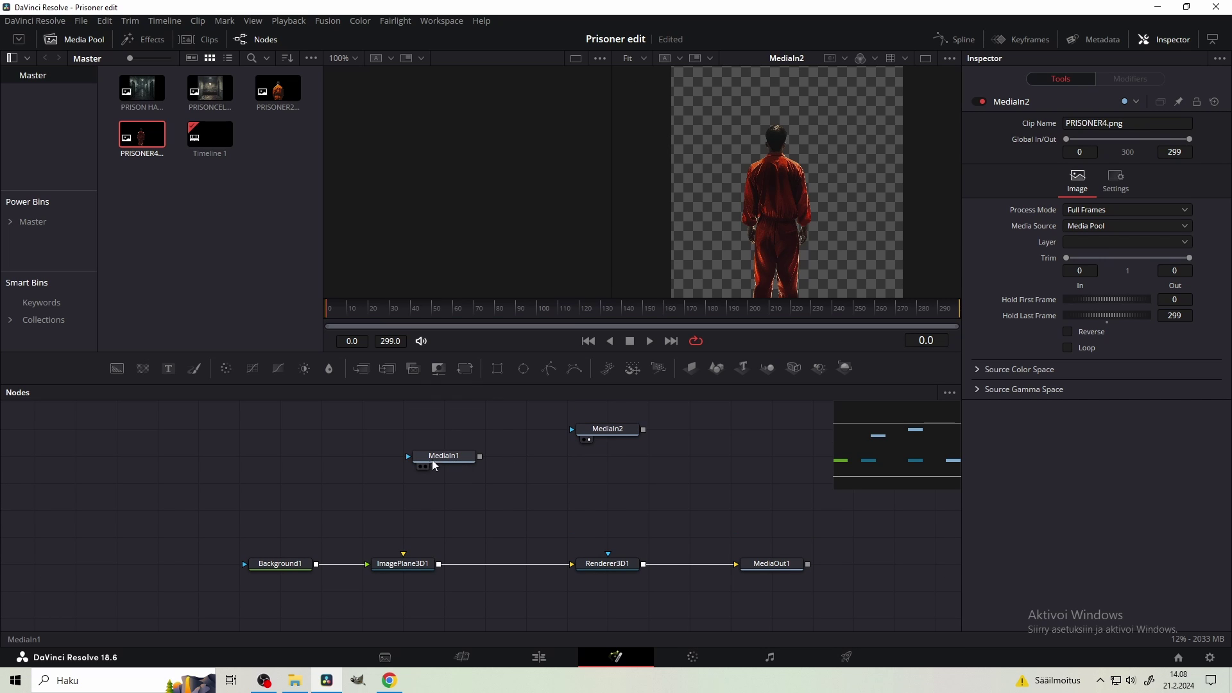
- Add an Image Plane 3D node fed by the prison hallway image
left_click(434, 463)
key("shift+space")
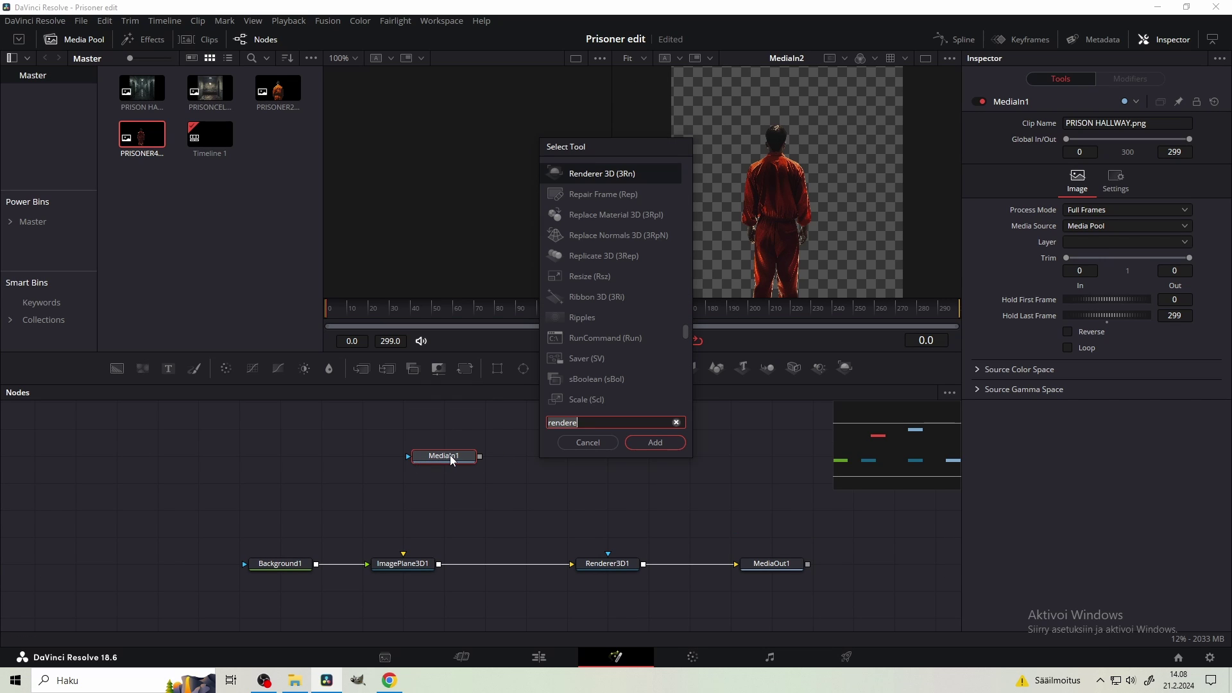
type("imagpe")
key("BackSpace")
key("BackSpace")
key("Return")
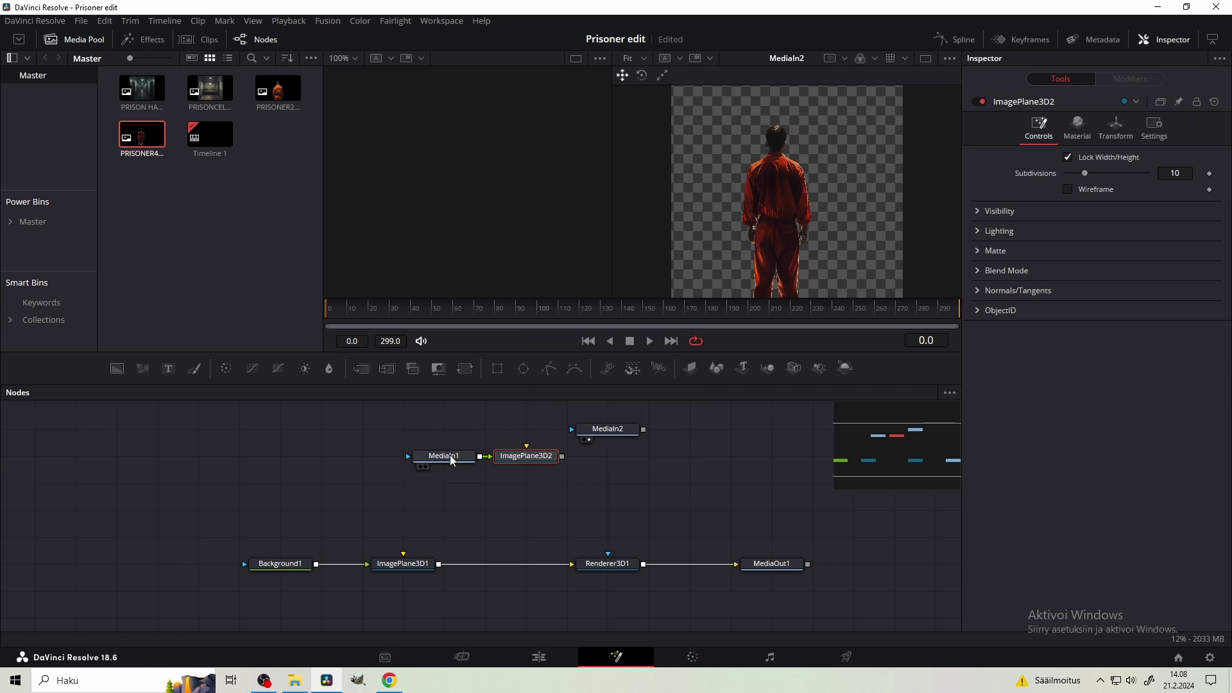
- Add an Image Plane 3D node fed by the PRISONER4 image
left_click(608, 434)
key("shift+space")
type("imag")
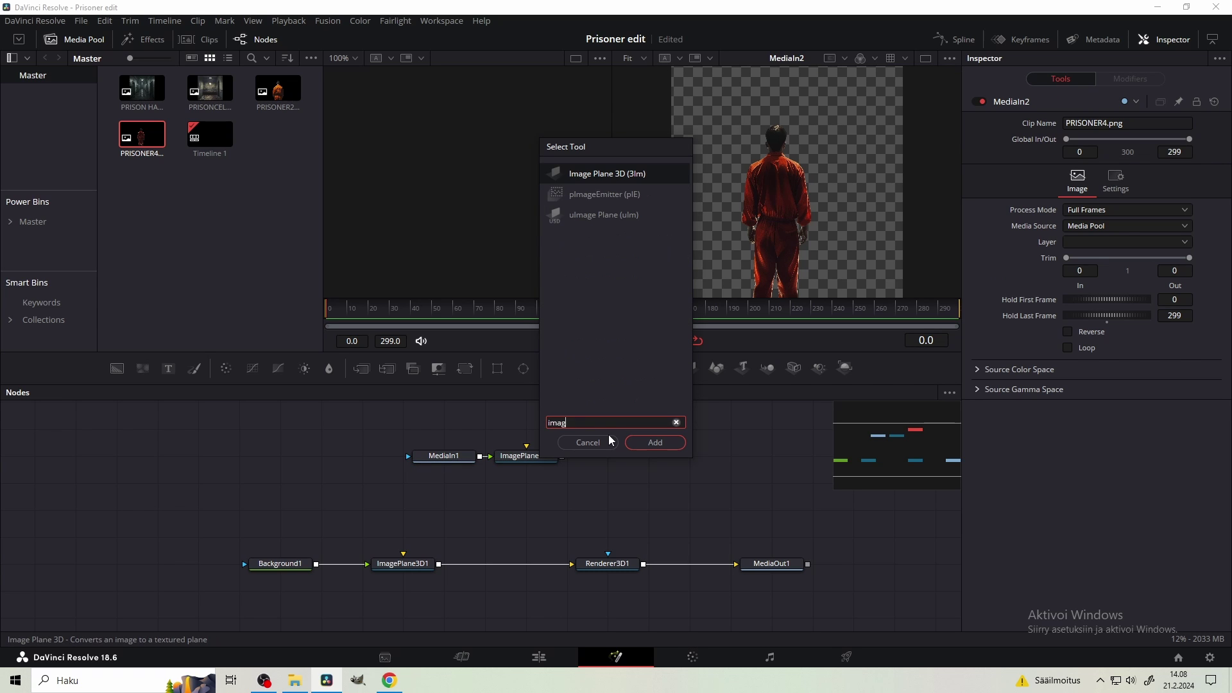
key("Return")
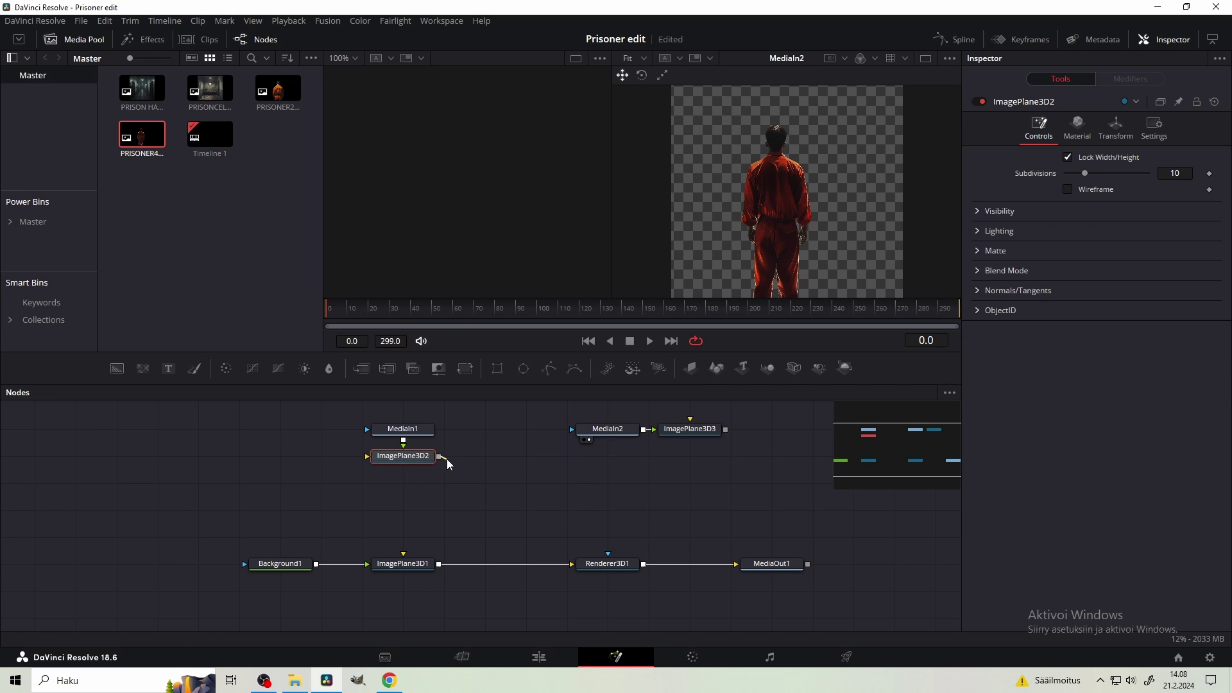
- Merge the hallway and prisoner image planes into the chain through a Merge 3D node and view MediaOut1
left_click_drag(439, 456, 444, 564)
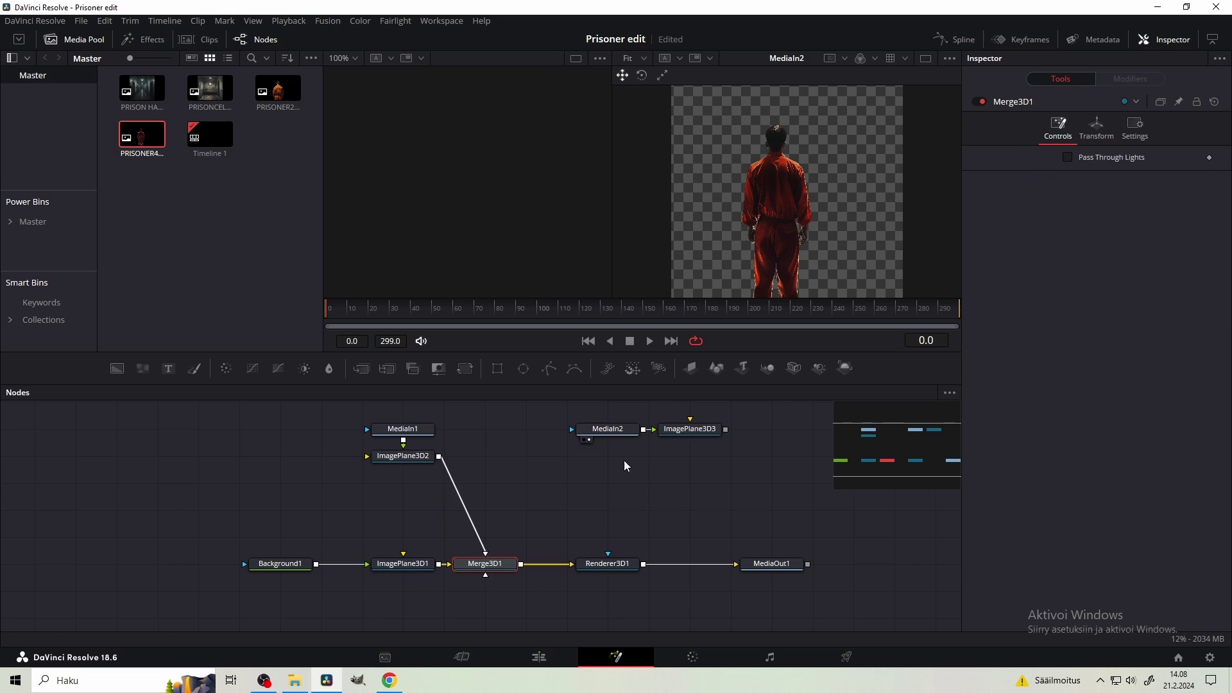
left_click_drag(715, 429, 487, 558)
left_click(629, 453)
left_click_drag(781, 567, 745, 112)
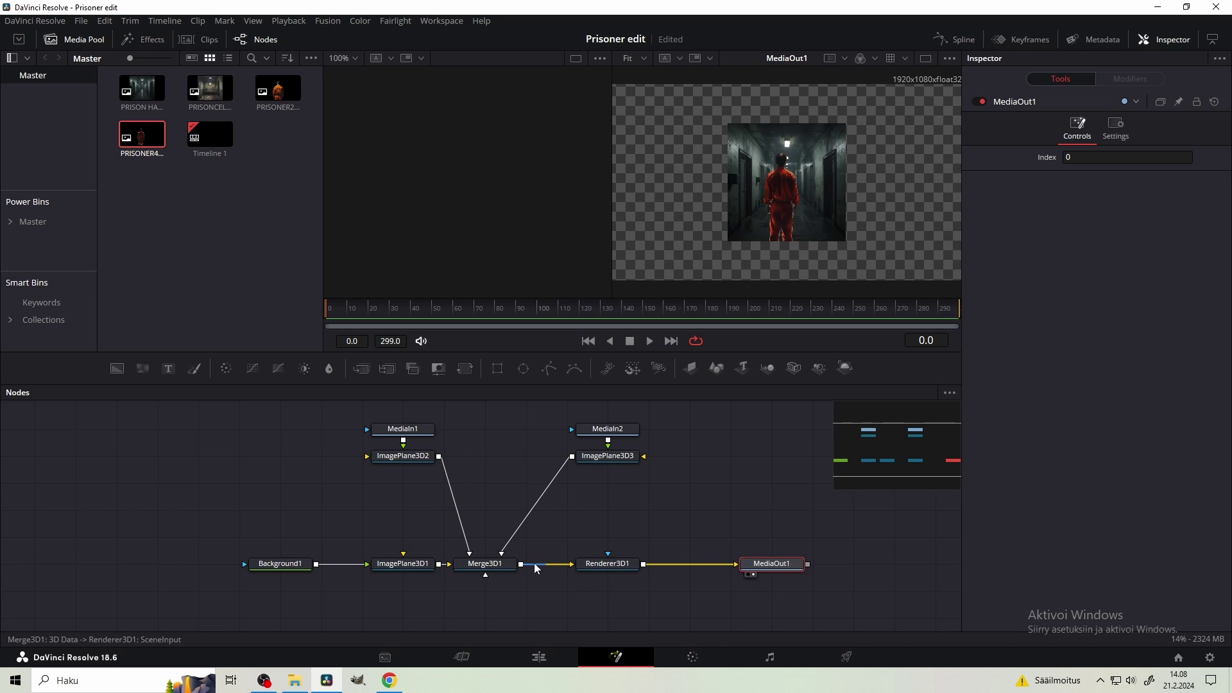
- Show Merge3D1 as a perspective scene in the empty viewer beside the MediaOut1 view
left_click(471, 568)
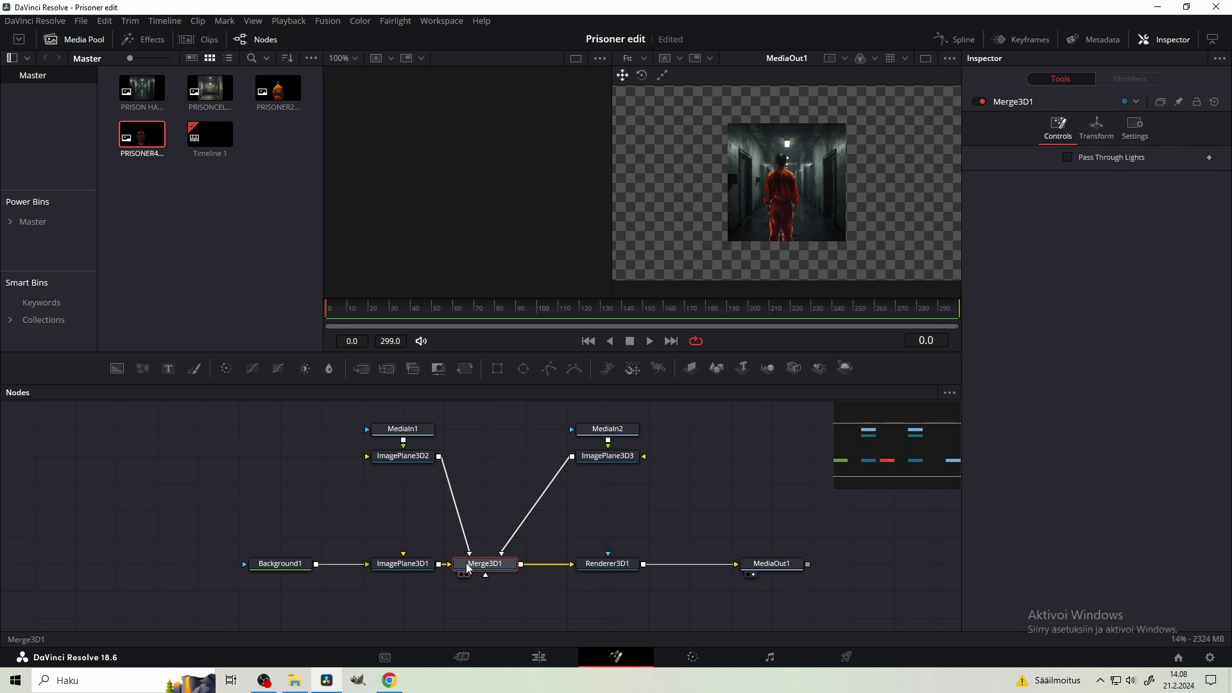
key("1")
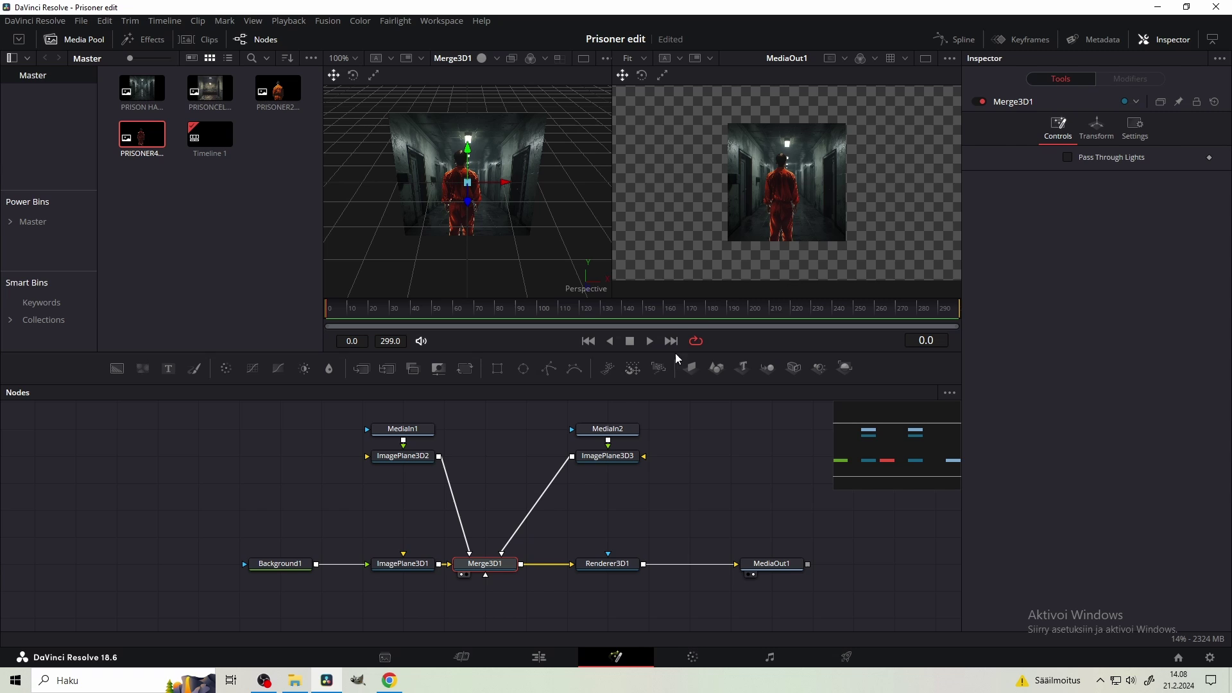
left_click(925, 59)
left_click(926, 59)
scroll(776, 207, "down", 1)
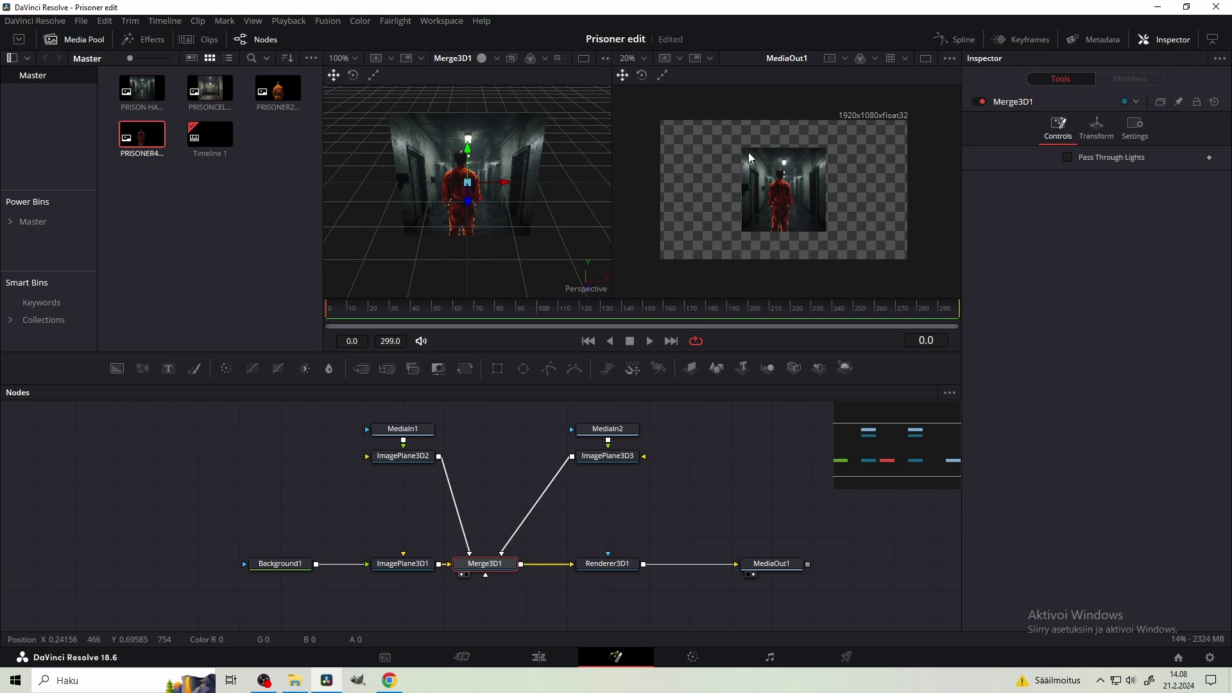
left_click_drag(428, 217, 478, 186)
scroll(461, 243, "down", 1)
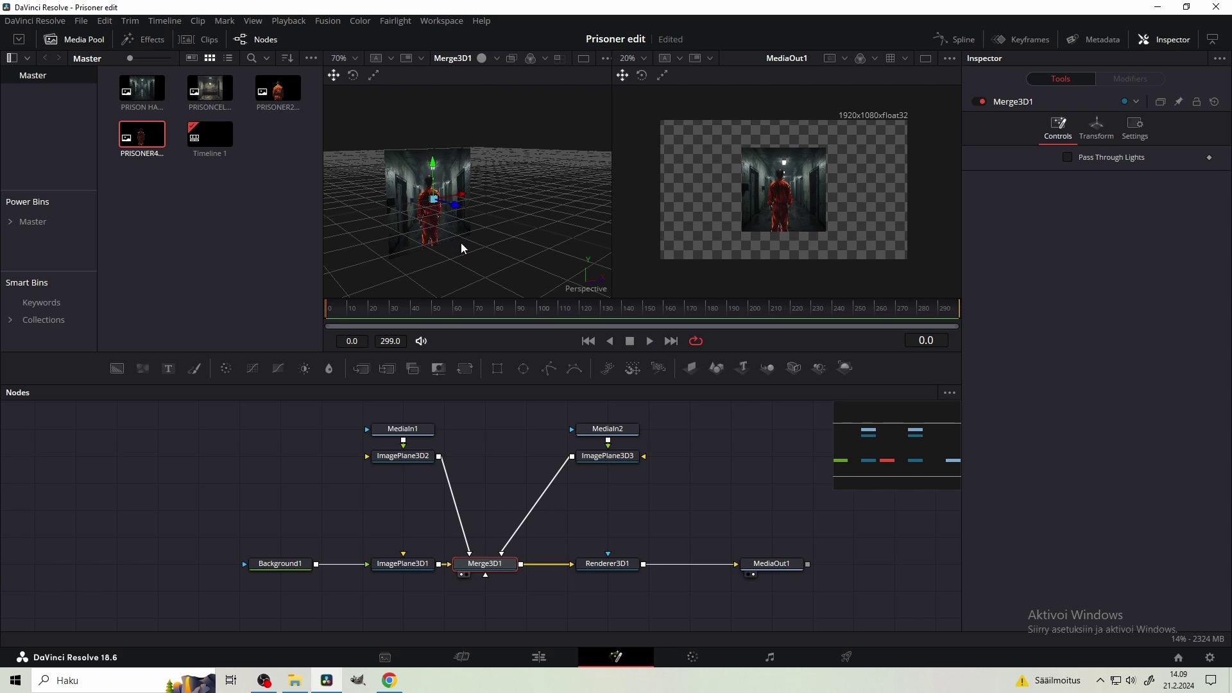
- Add a Camera 3D node below Merge3D1 and connect it to that merge
left_click_drag(509, 507, 502, 470)
key("shift+space")
type("camera")
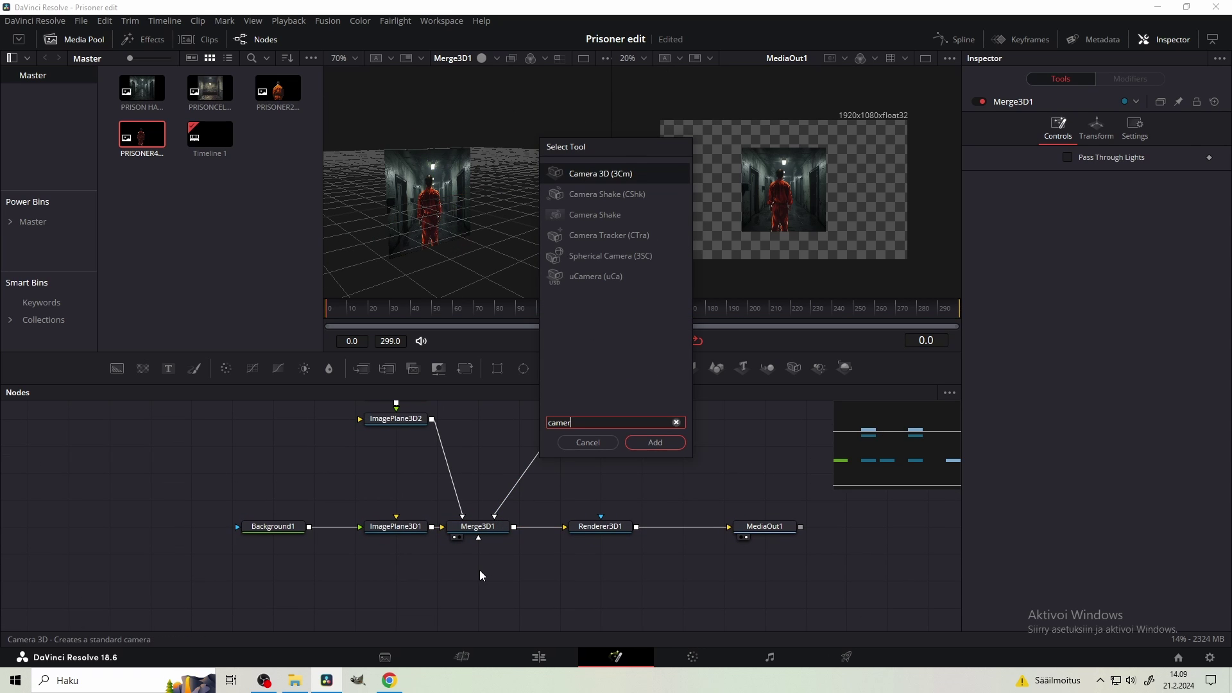
key("Return")
left_click(512, 583)
left_click_drag(513, 581, 480, 527)
- Move the camera back to Z about 1.63 and up to Y about 0.15, and save the project
left_click(1096, 128)
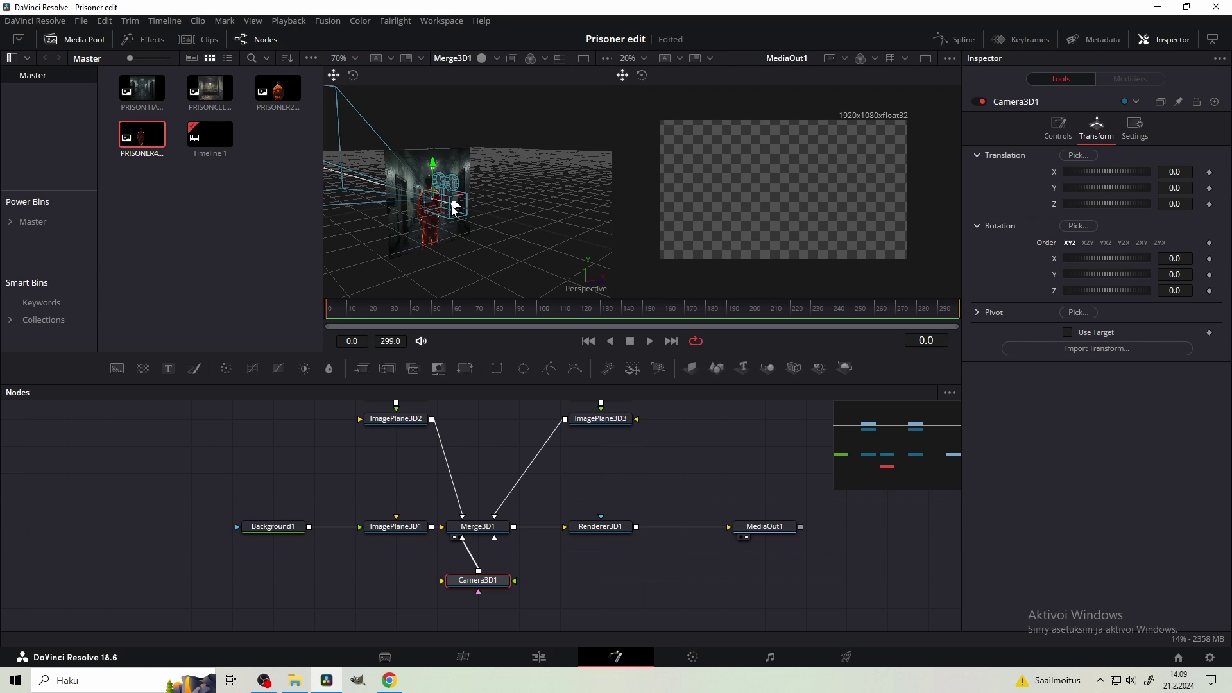
left_click_drag(454, 208, 607, 269)
scroll(393, 212, "down", 2)
left_click_drag(390, 212, 338, 213)
left_click_drag(465, 204, 463, 186)
key("ctrl+s")
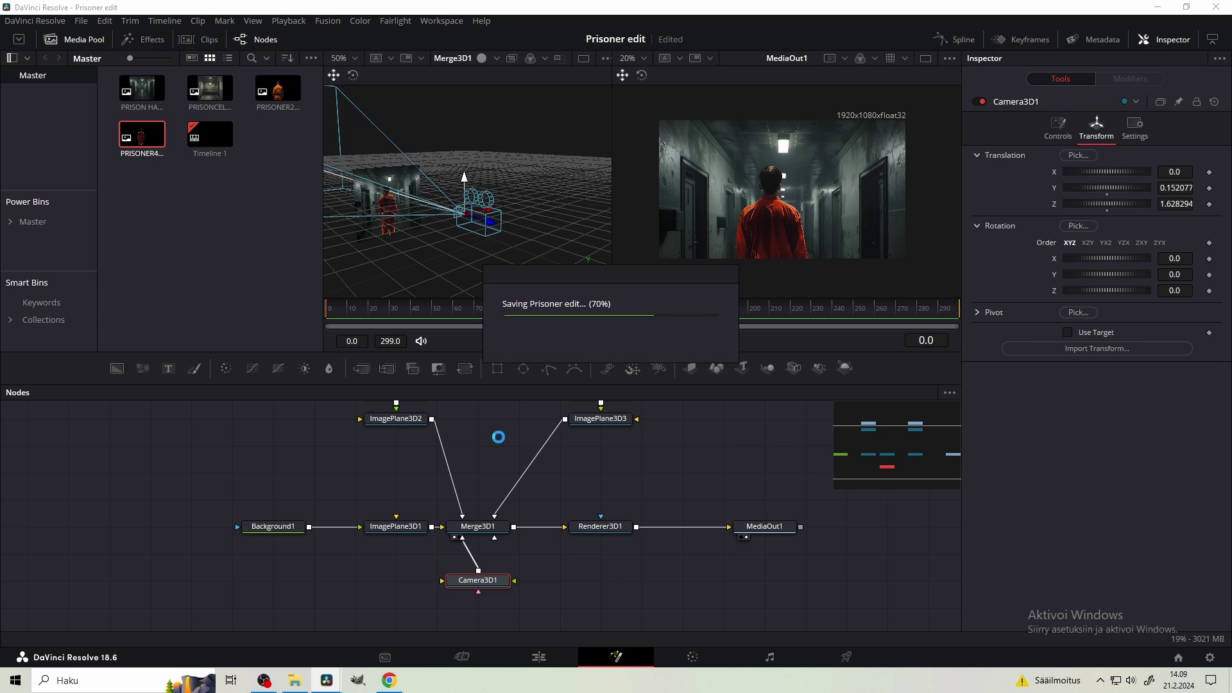
- Move the prisoner's image plane toward the camera to about X 0.05, Y 0.05, Z 1.20 and open its transform settings
scroll(591, 449, "up", 3)
left_click(627, 497)
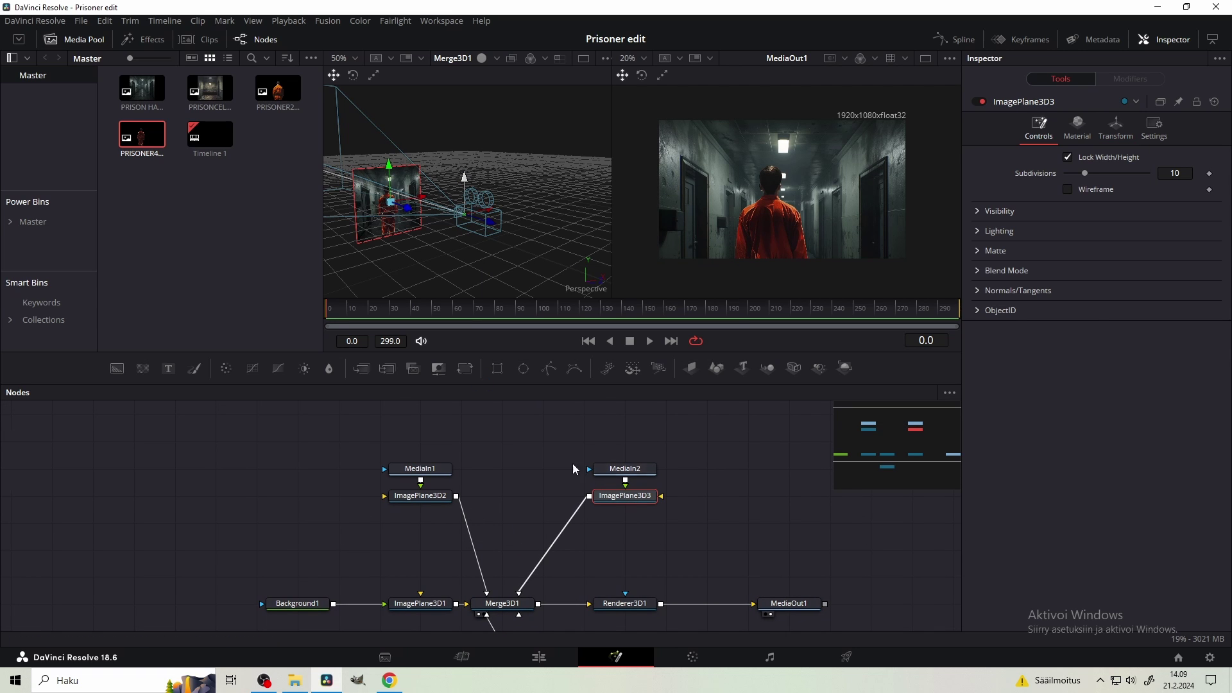
left_click_drag(493, 241, 523, 244)
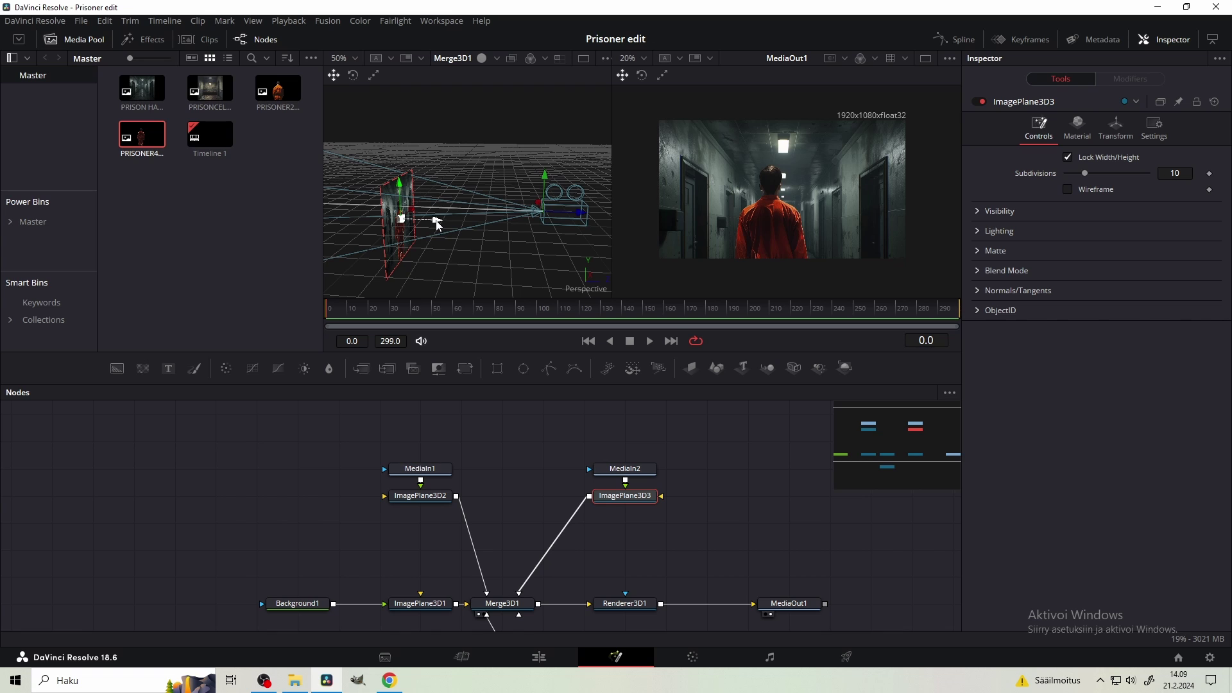
left_click_drag(437, 223, 537, 243)
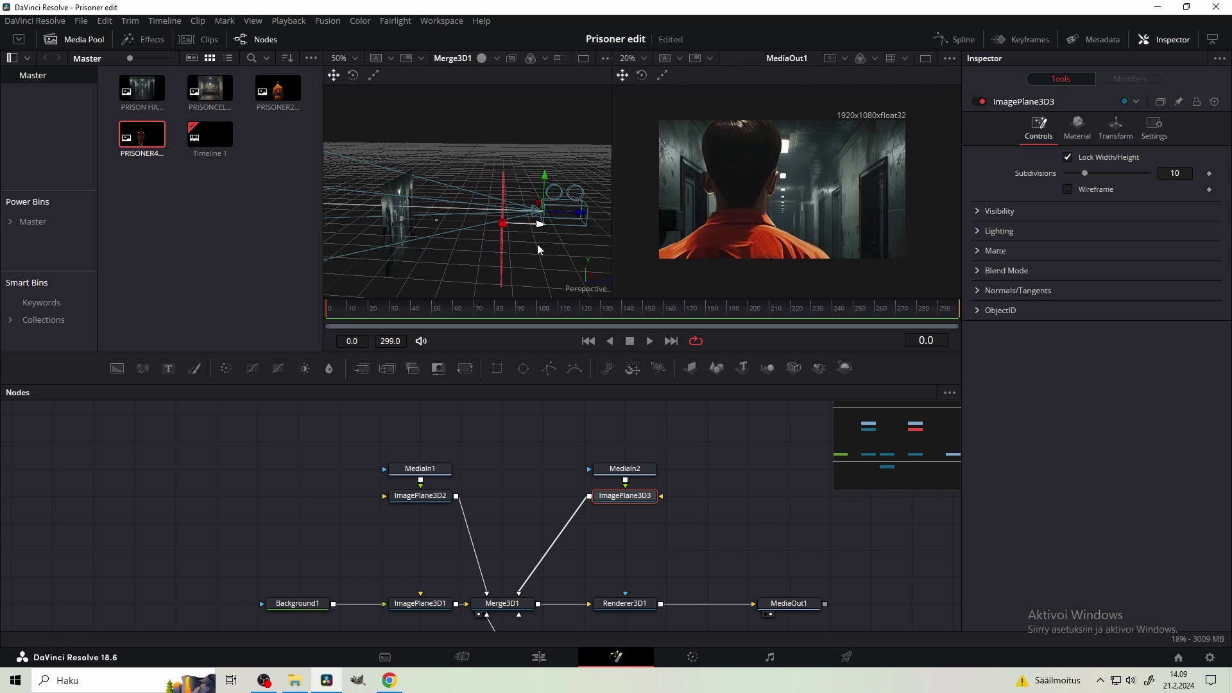
left_click_drag(505, 190, 506, 184)
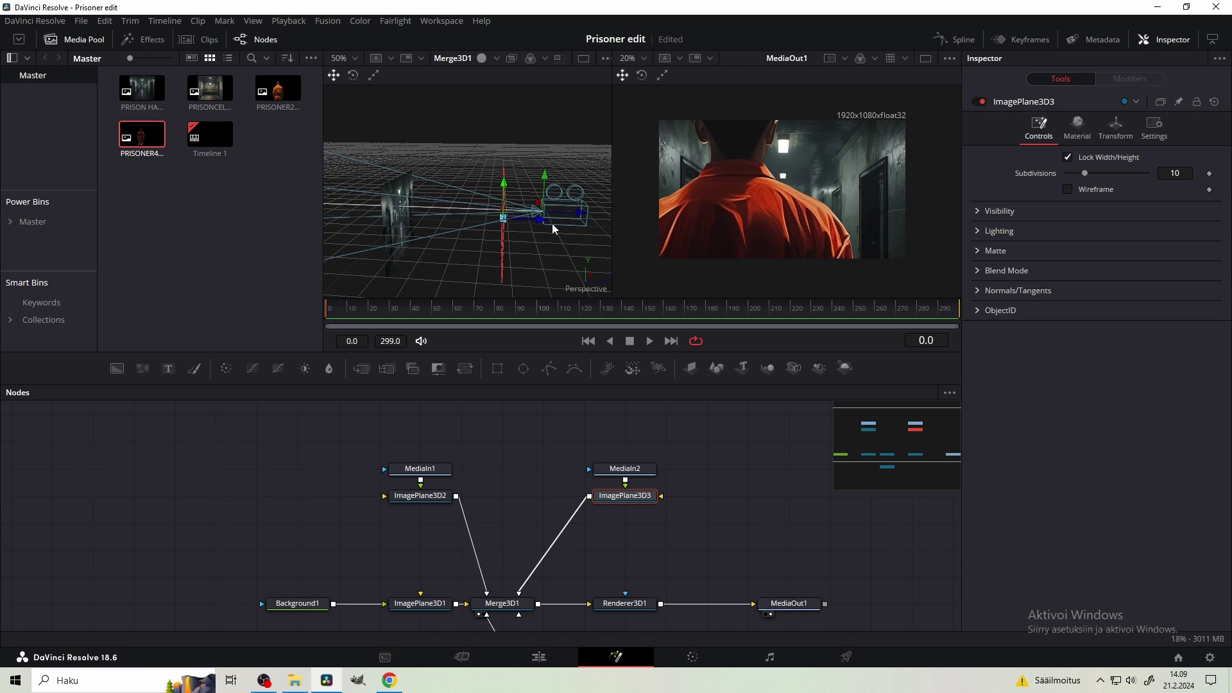
left_click_drag(551, 224, 317, 265)
left_click_drag(442, 219, 456, 215)
left_click(1116, 127)
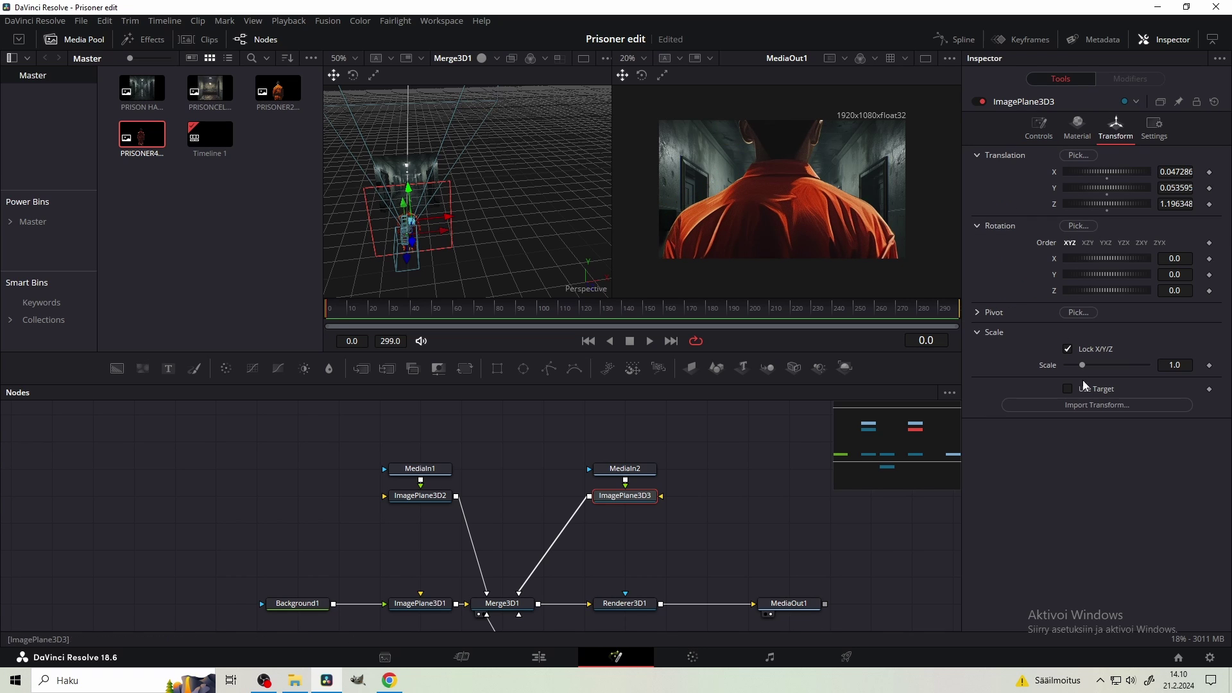
- Scale the prisoner's image plane to about 0.51 and shift it to about X 0.016, Y 0.066
left_click_drag(1165, 361, 852, 361)
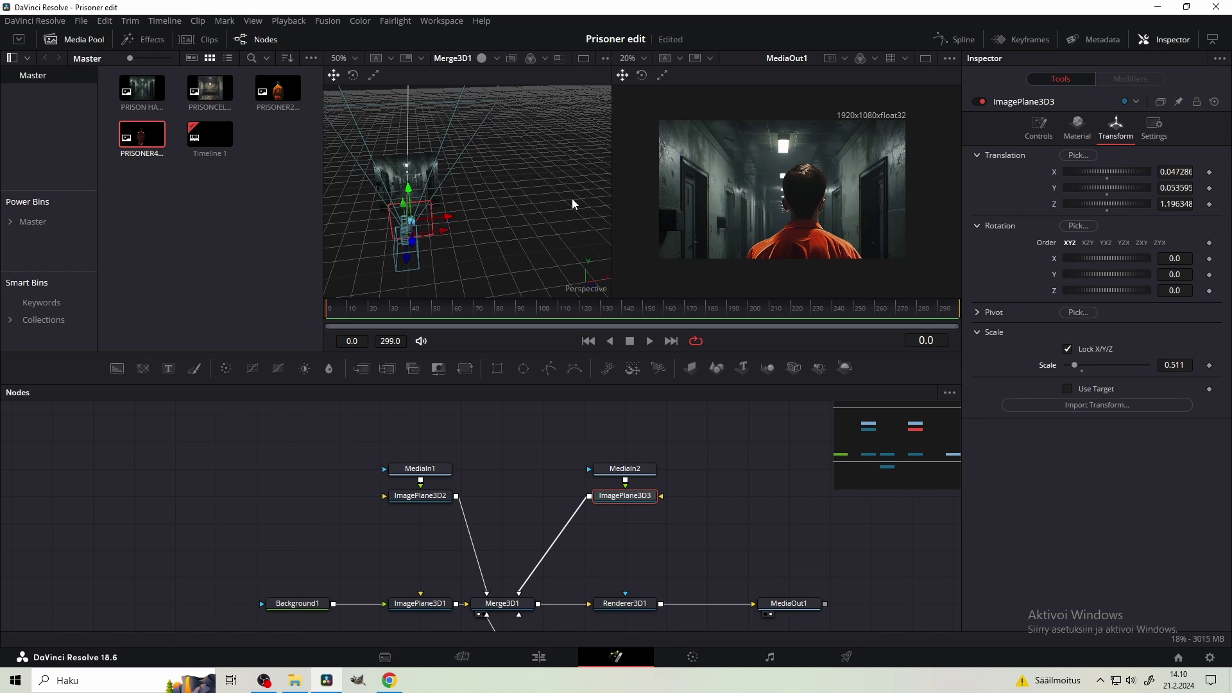
left_click_drag(408, 190, 672, 190)
scroll(550, 212, "up", 1)
left_click_drag(550, 212, 467, 169)
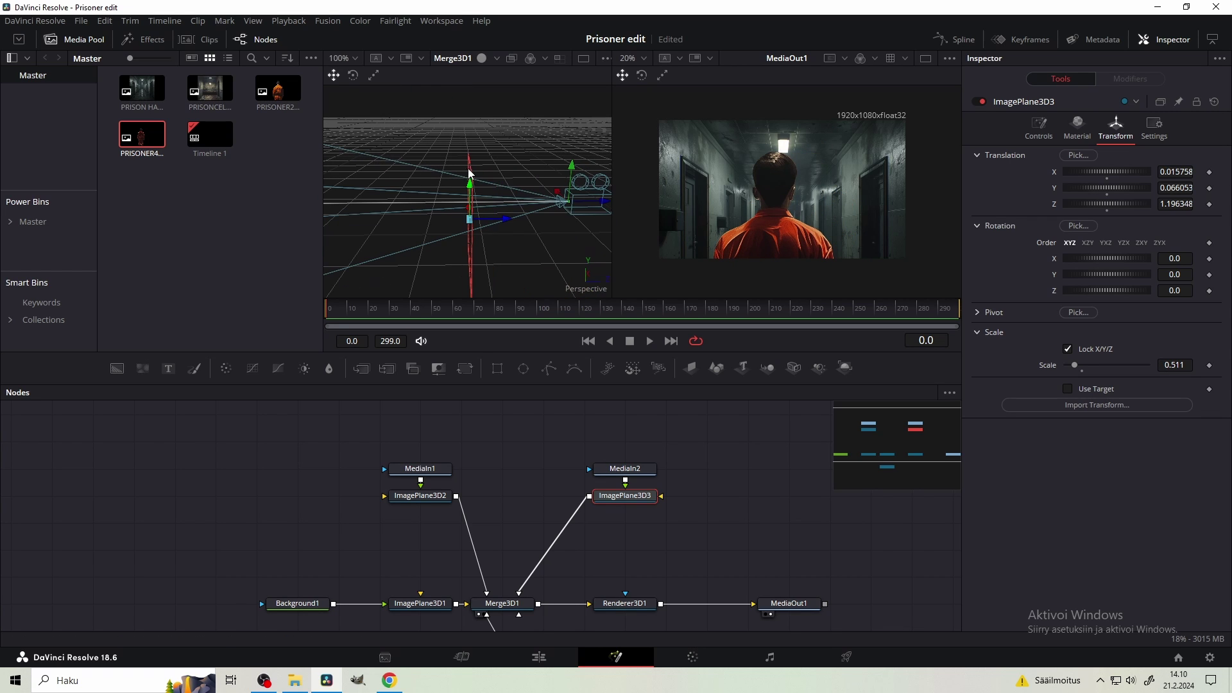
- Lower the camera to about Y 0.09, and set the prisoner's plane to scale 0.37 at about X 0.02, Y 0.02
left_click_drag(550, 179, 580, 186)
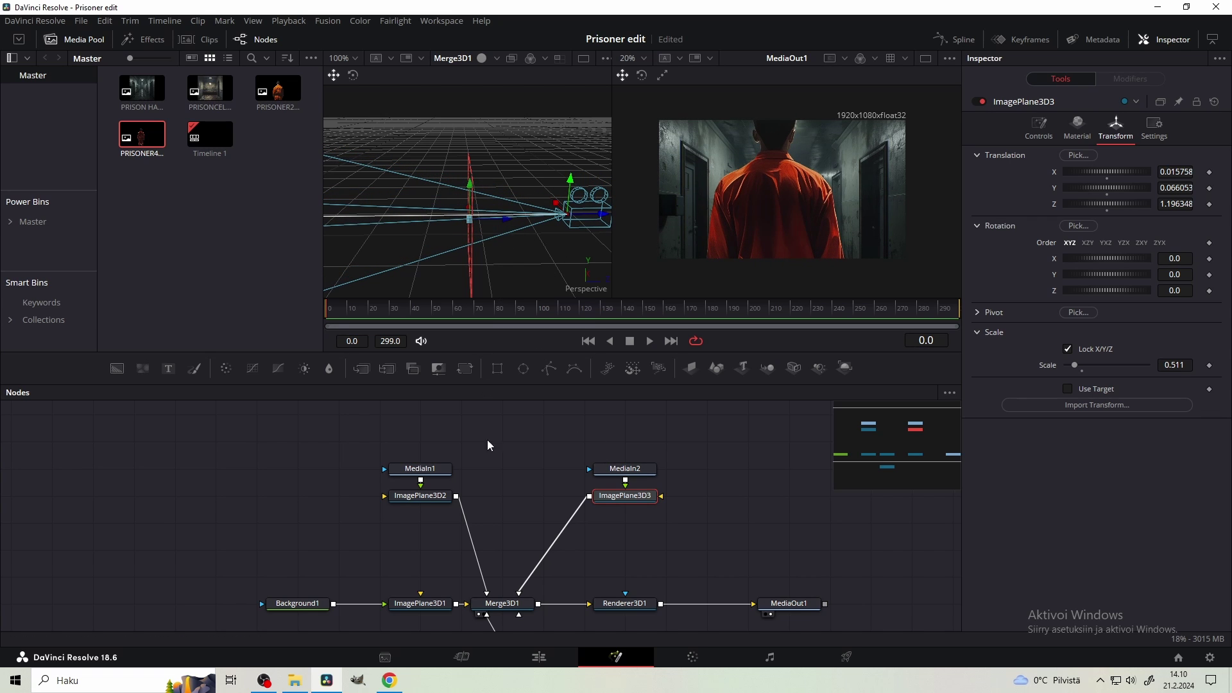
mouse_move(474, 191)
left_mouse_down()
mouse_move(358, 177)
mouse_move(453, 182)
mouse_move(483, 237)
mouse_move(455, 199)
left_mouse_up()
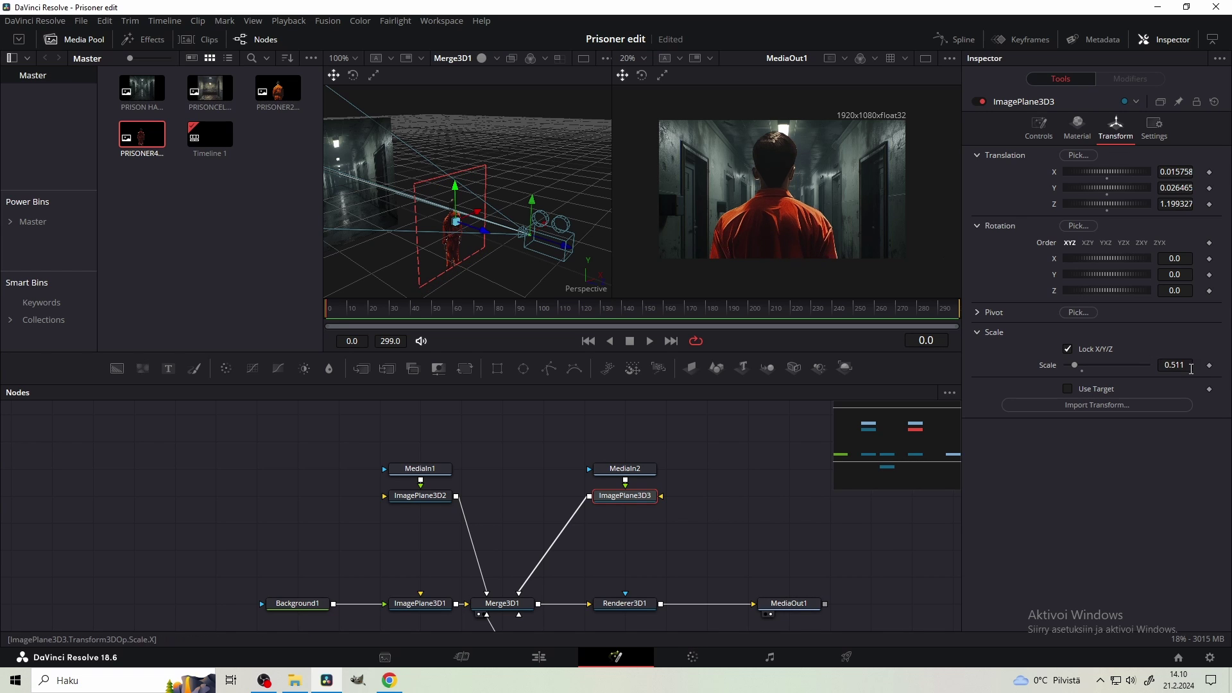
left_click_drag(1074, 365, 1071, 364)
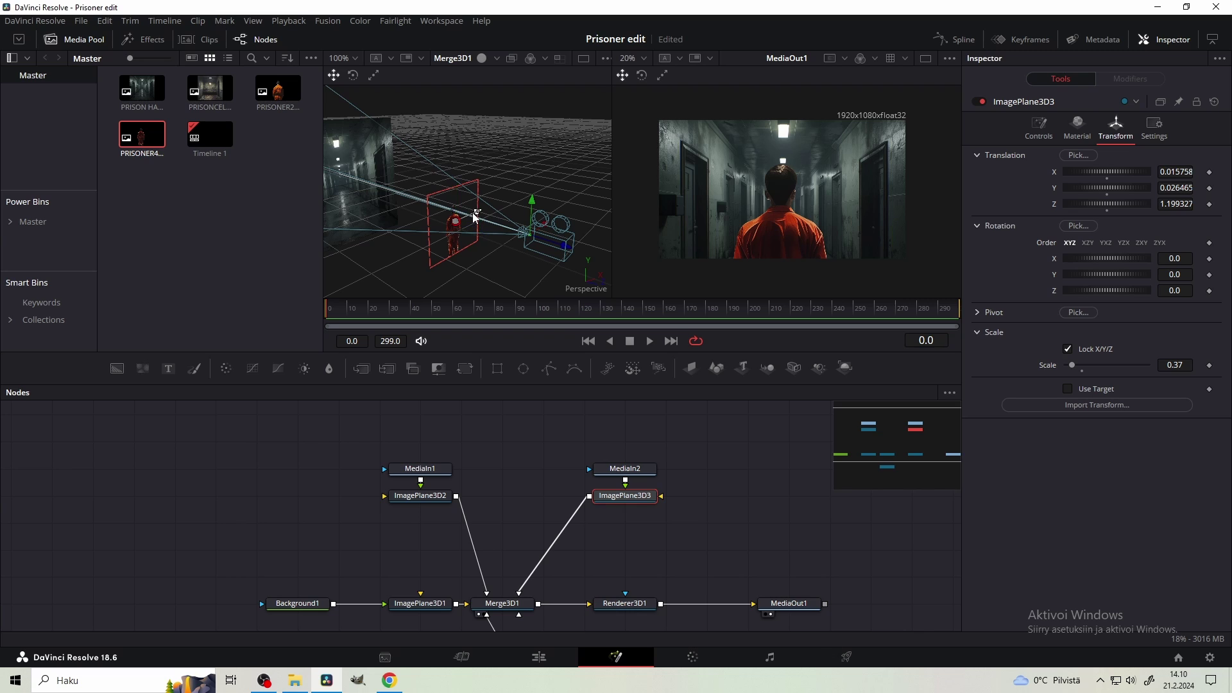
mouse_move(476, 217)
left_mouse_down()
mouse_move(458, 205)
mouse_move(471, 213)
left_mouse_up()
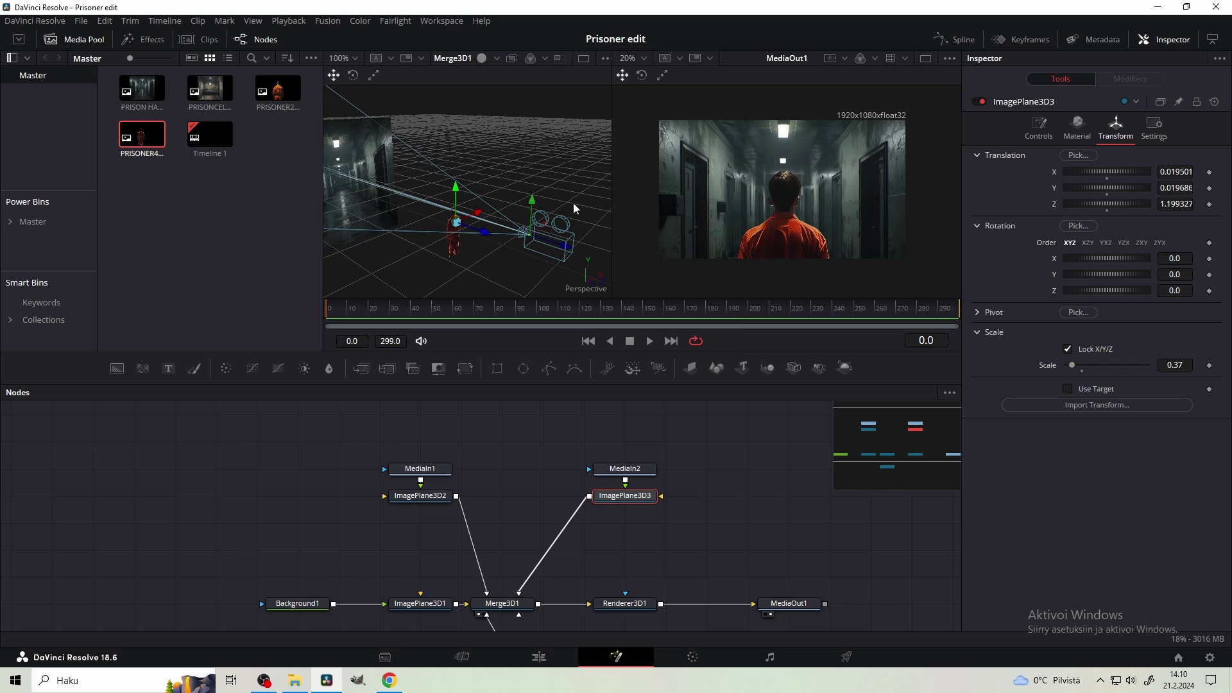
- Examine the spacing between the hallway plane, the prisoner's plane and the camera from several angles in the 3D view
scroll(551, 183, "down", 5)
scroll(526, 191, "up", 5)
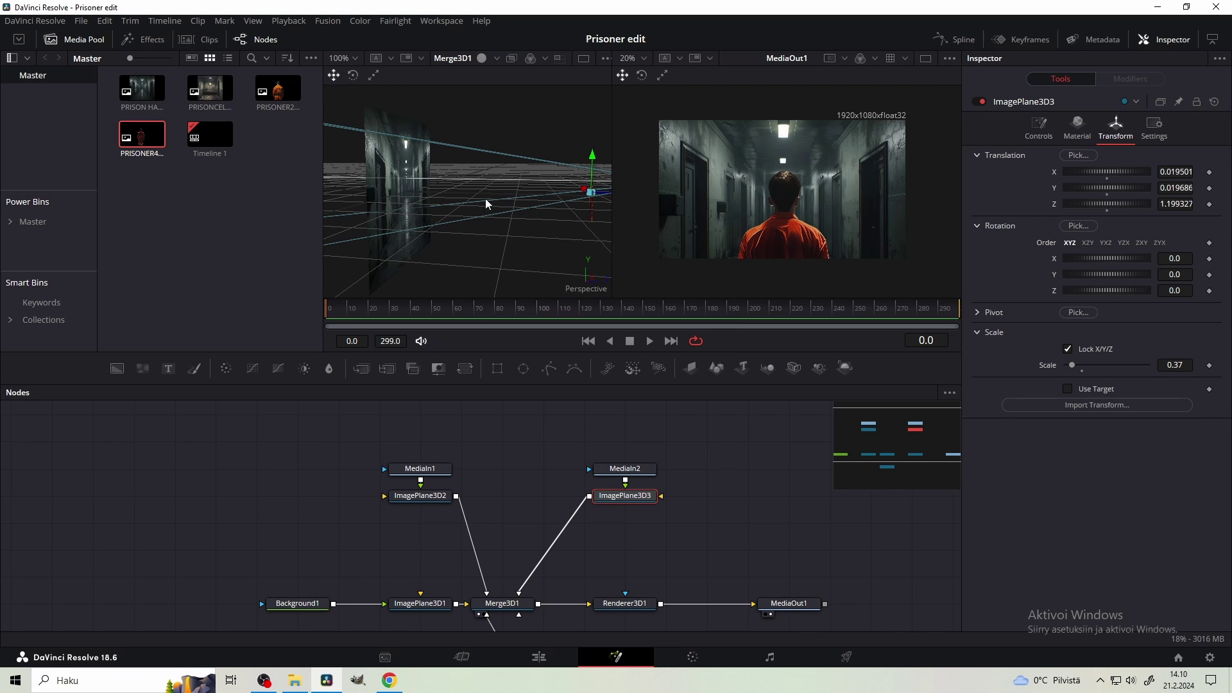
left_click(399, 247)
left_click_drag(525, 223, 566, 178)
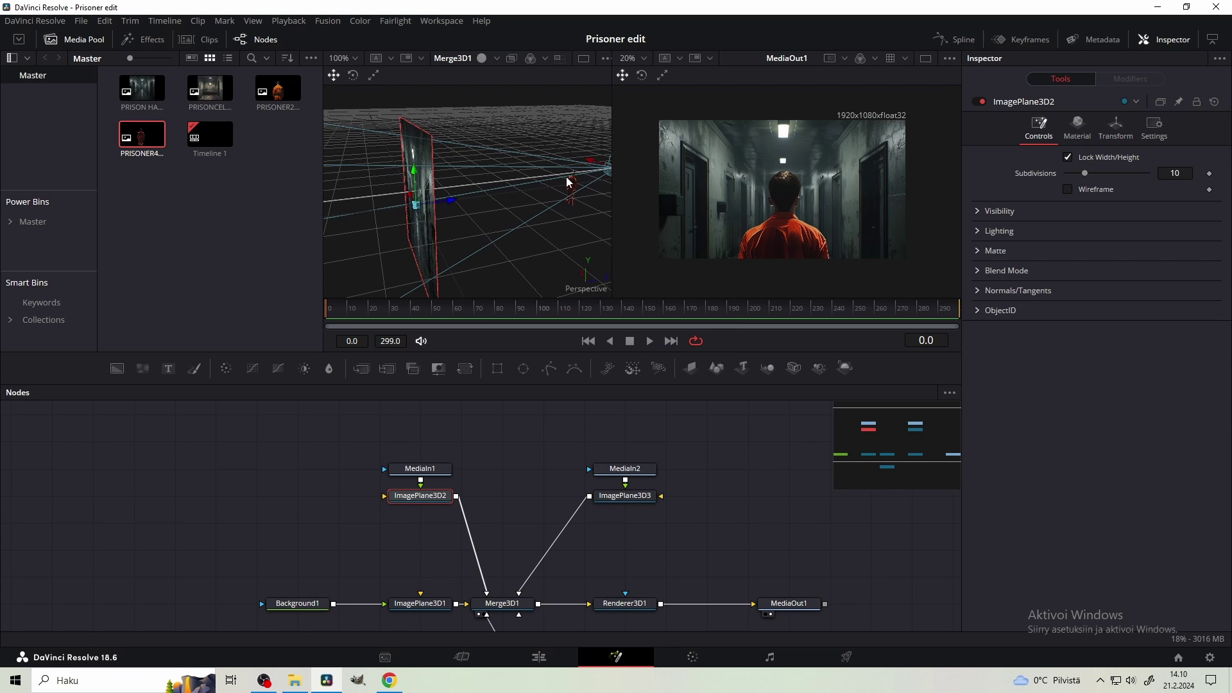
left_click(585, 204)
scroll(532, 205, "down", 3)
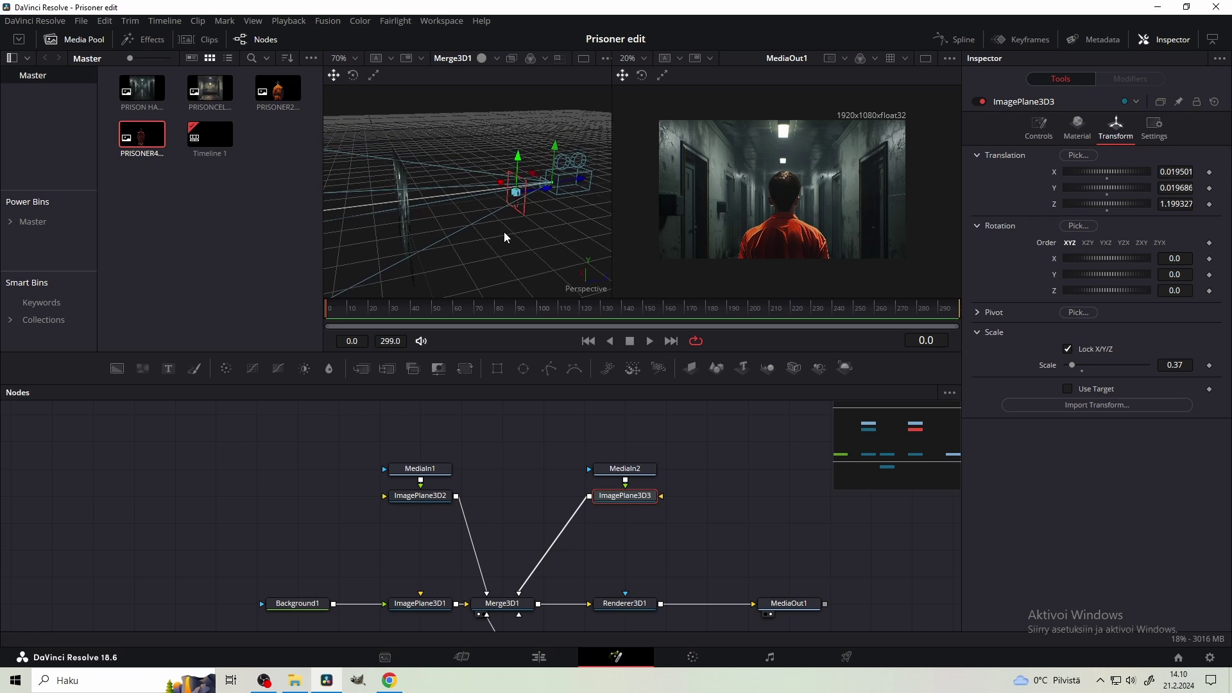
left_click_drag(481, 211, 508, 214)
key("ctrl+z")
scroll(525, 194, "up", 2)
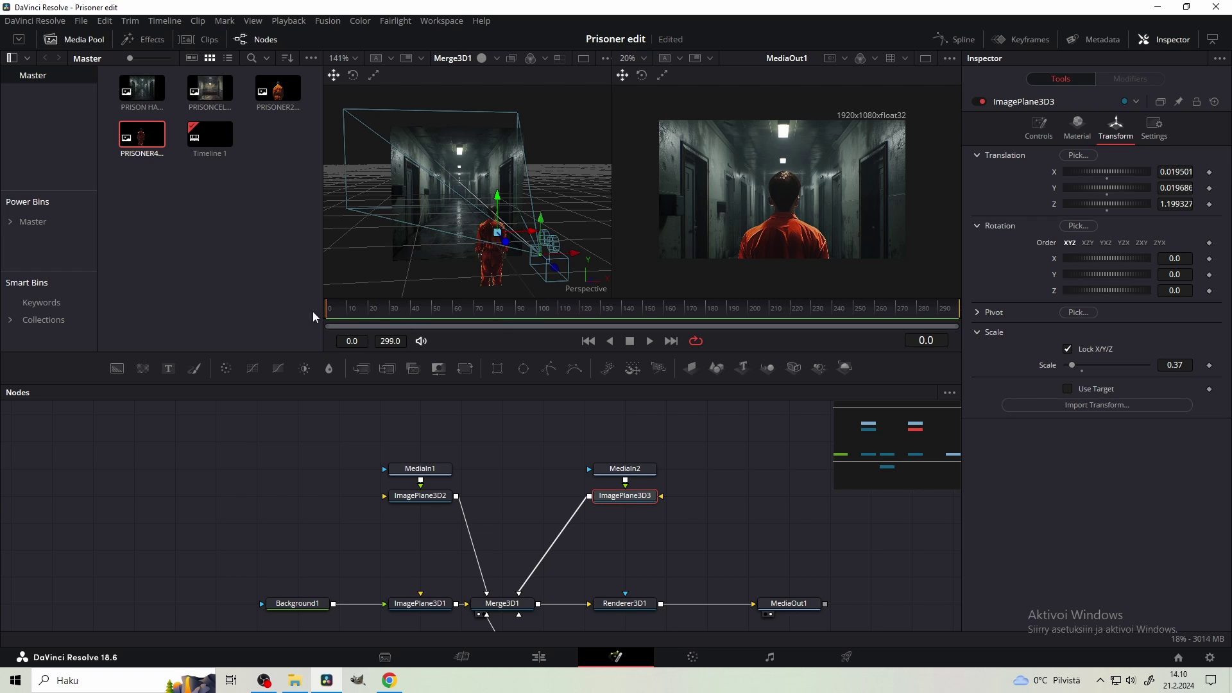
- Add keyframes at frame 0 for the Camera3D1 node's X, Y and Z translation and its Z rotation
left_click_drag(535, 504, 533, 464)
left_click_drag(573, 420, 577, 490)
left_click_drag(485, 622, 531, 515)
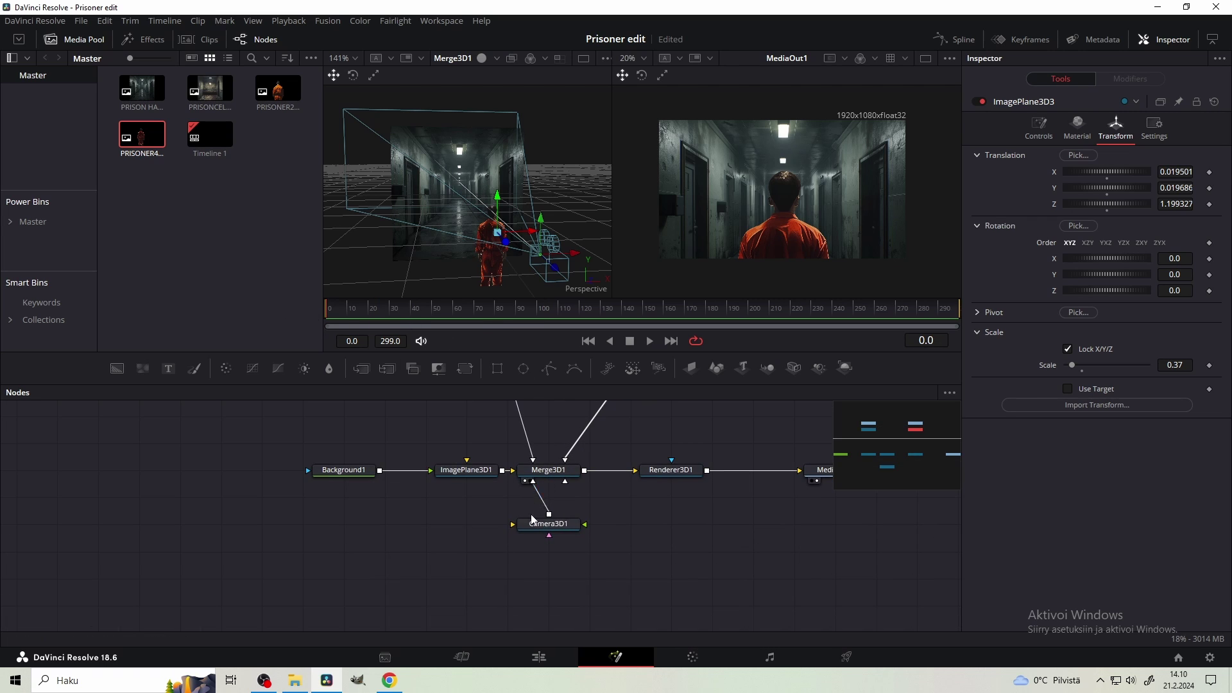
left_click(533, 521)
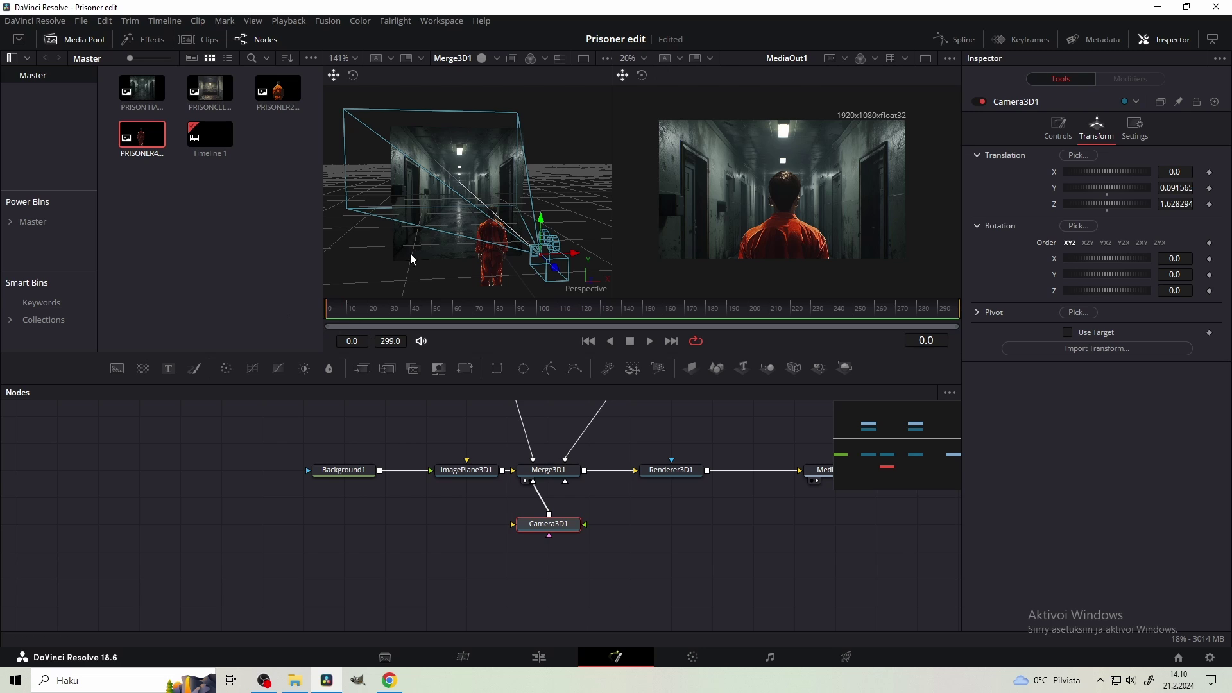
left_click(1208, 172)
left_click(1209, 188)
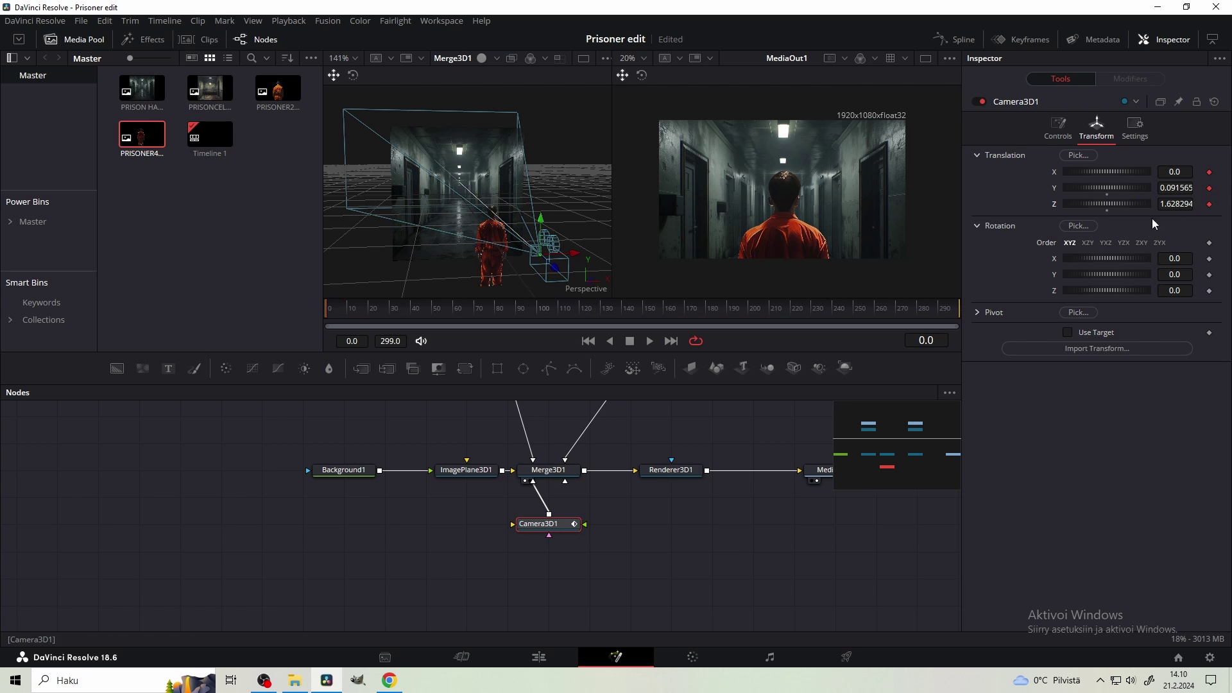
left_click(1209, 291)
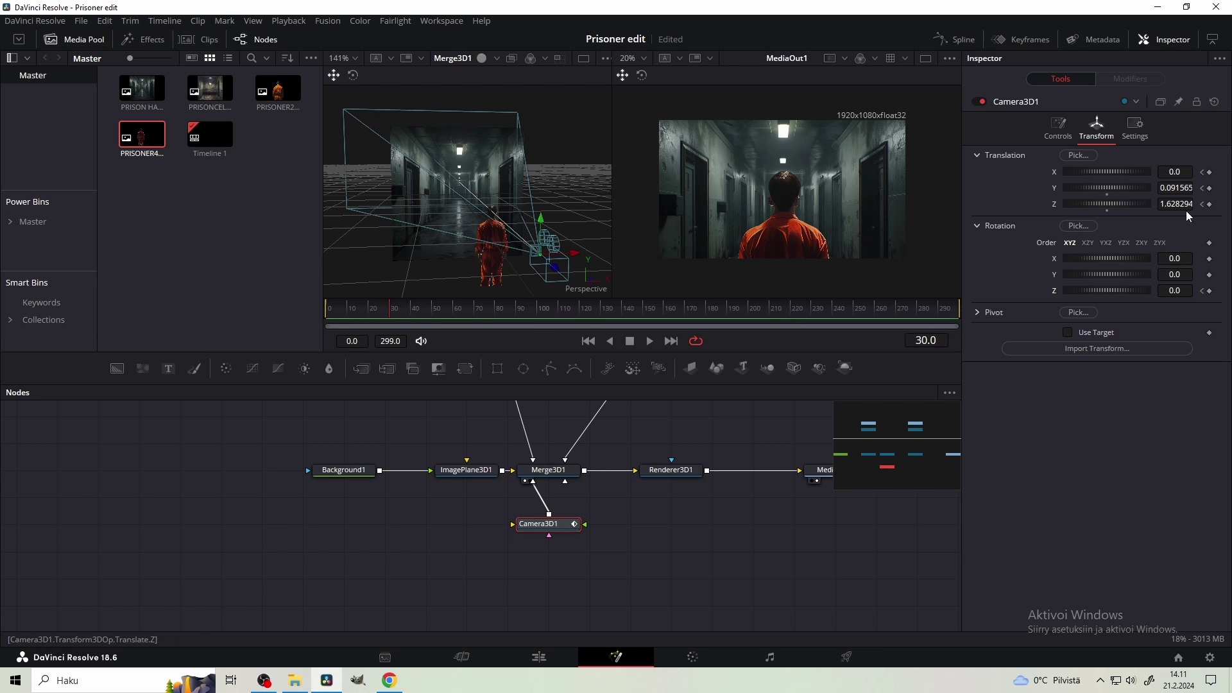
- At frame 30, keyframe the camera at X 0.072, Y about 0.061, Z about 1.258 with a Z rotation of 7
left_click_drag(1180, 204, 1133, 204)
left_click_drag(1182, 172, 1173, 203)
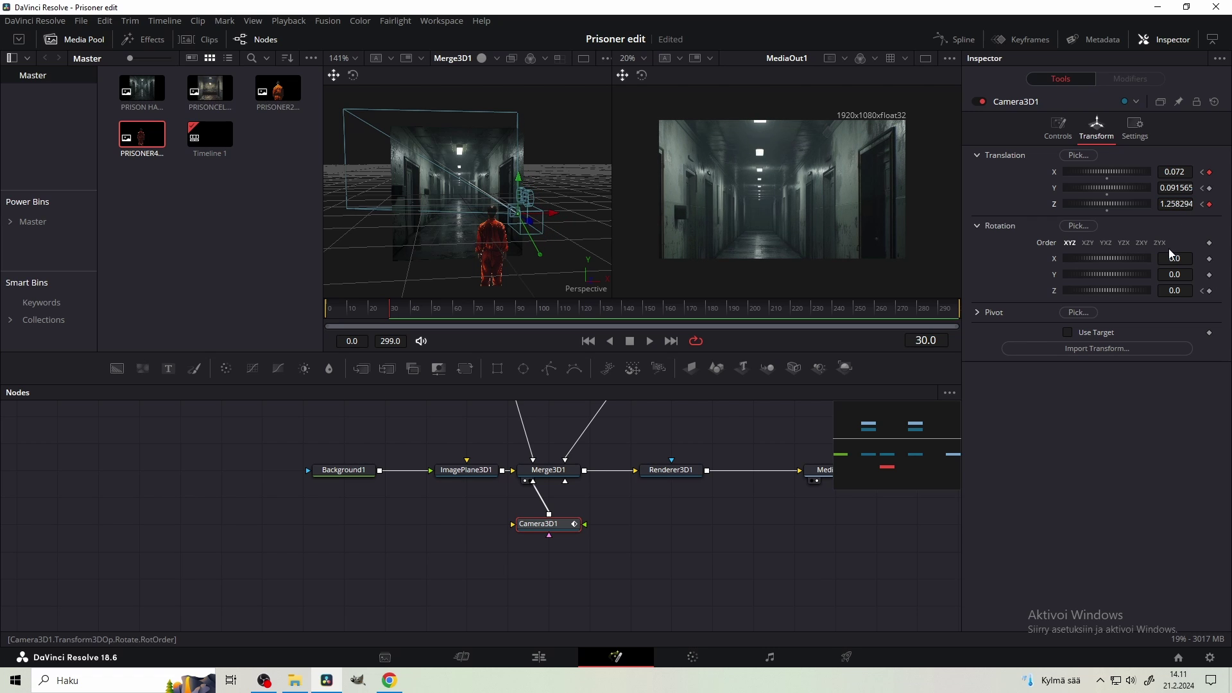
left_click_drag(1182, 191, 1163, 190)
left_click_drag(1188, 292, 1231, 291)
- At frame 0, raise the camera to about Y 0.139 and scrub through the move to about frame 31
left_click(326, 310)
left_click_drag(1178, 190, 1200, 189)
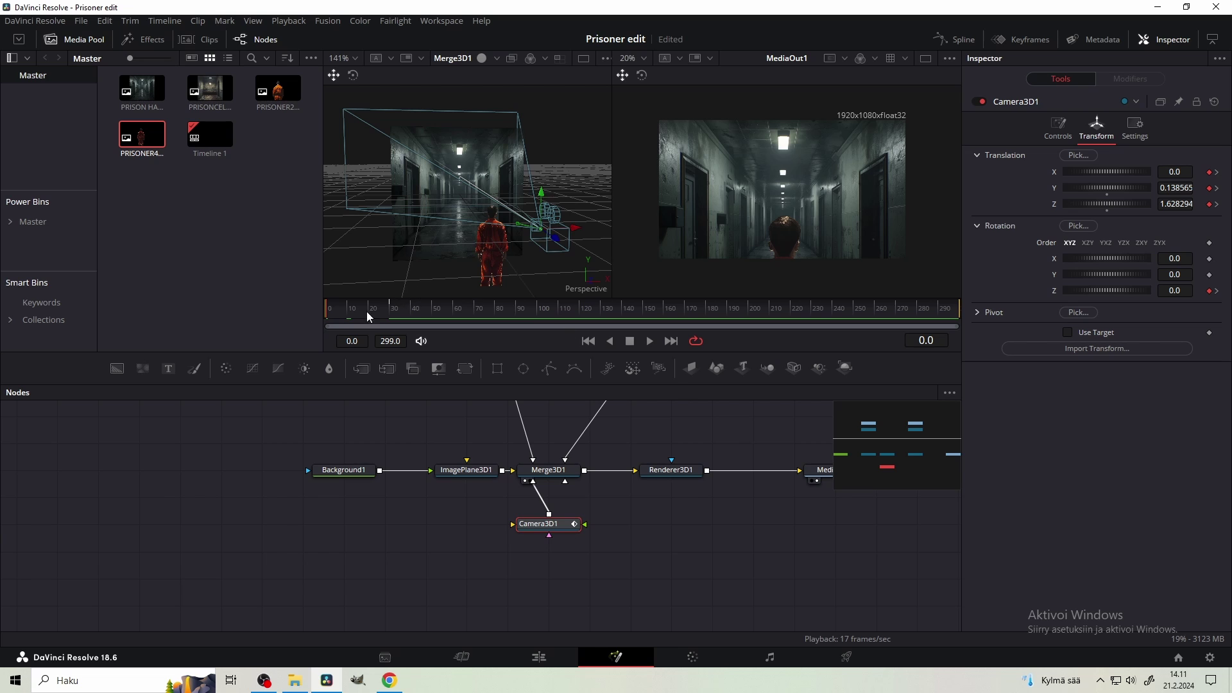
left_click_drag(337, 316, 396, 318)
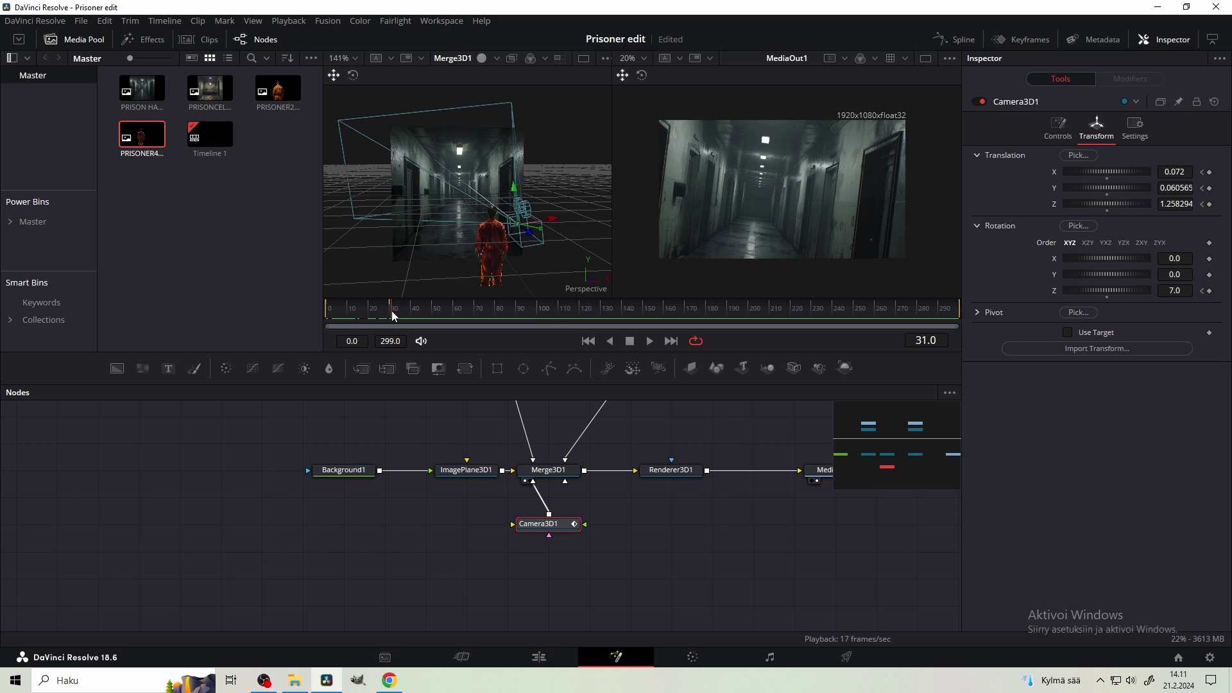
- At frame 50, keyframe the camera at X 0.008, Y about 0.019, Z about 0.678 with Z rotation -8.1, and play the animation
left_click_drag(426, 311, 431, 312)
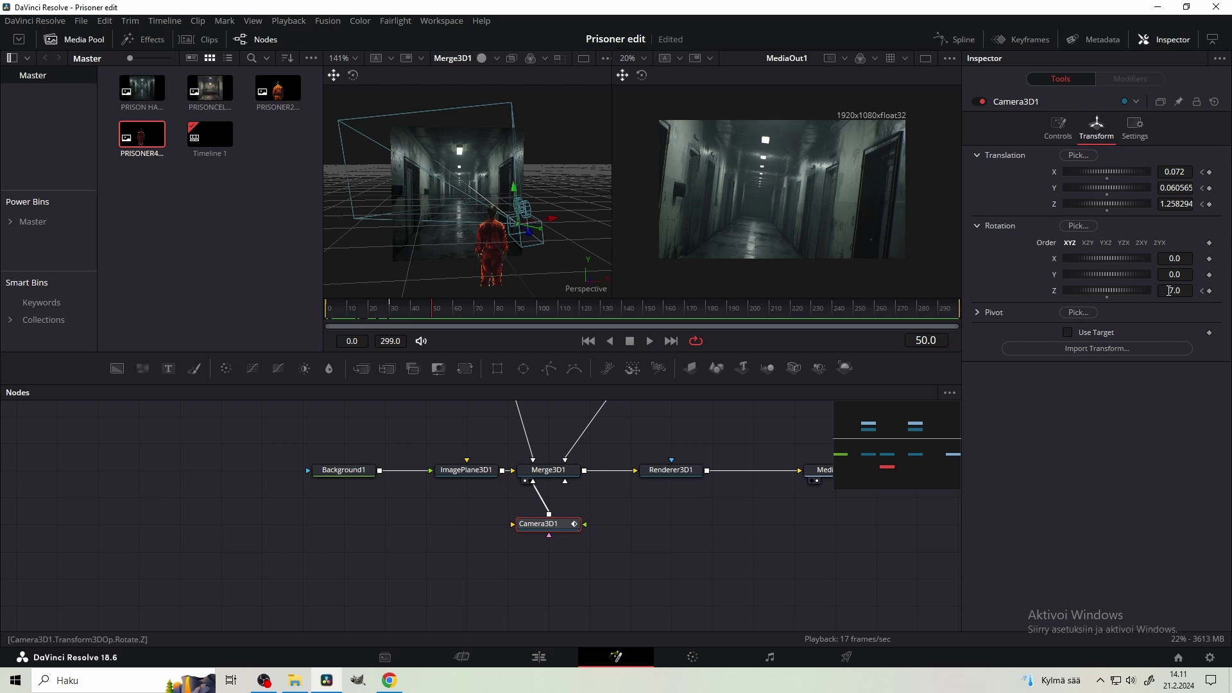
left_click_drag(1171, 291, 1072, 290)
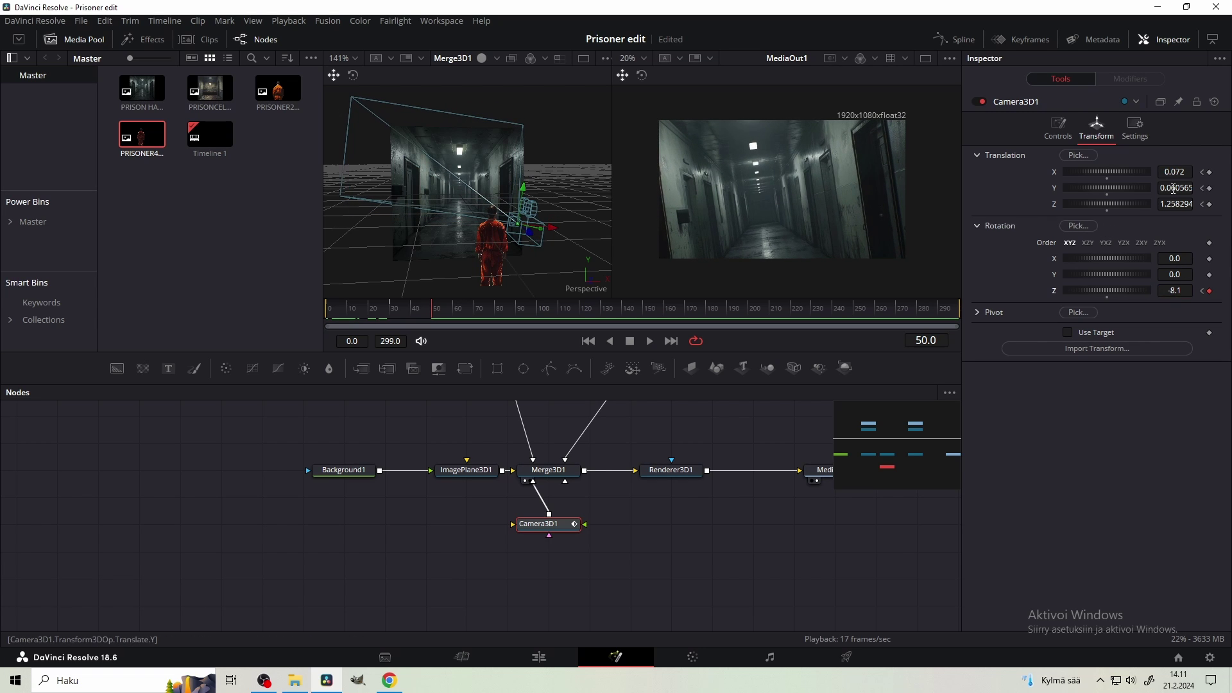
mouse_move(1174, 204)
left_mouse_down()
mouse_move(1195, 204)
mouse_move(1136, 204)
mouse_move(1165, 171)
mouse_move(1175, 187)
left_mouse_up()
left_click(333, 307)
key("space")
key("space")
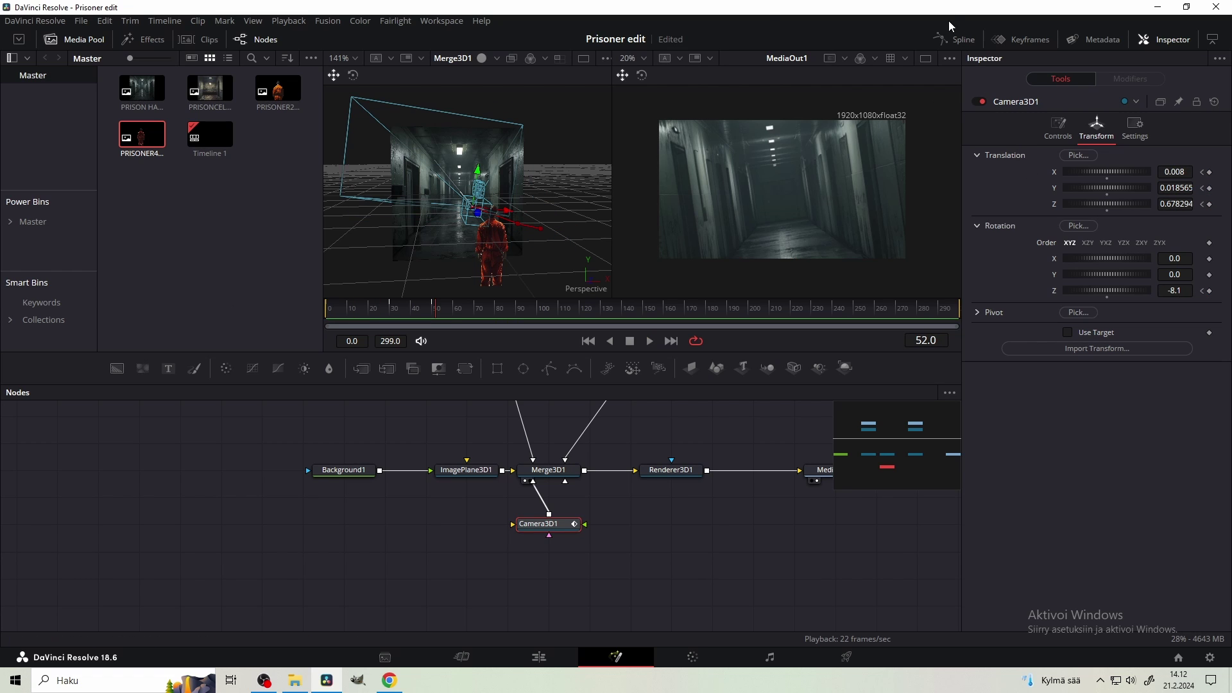
- Open the spline editor with the camera's X Offset, Y Offset and Z Rotation curves displayed and fitted to view
left_click(959, 40)
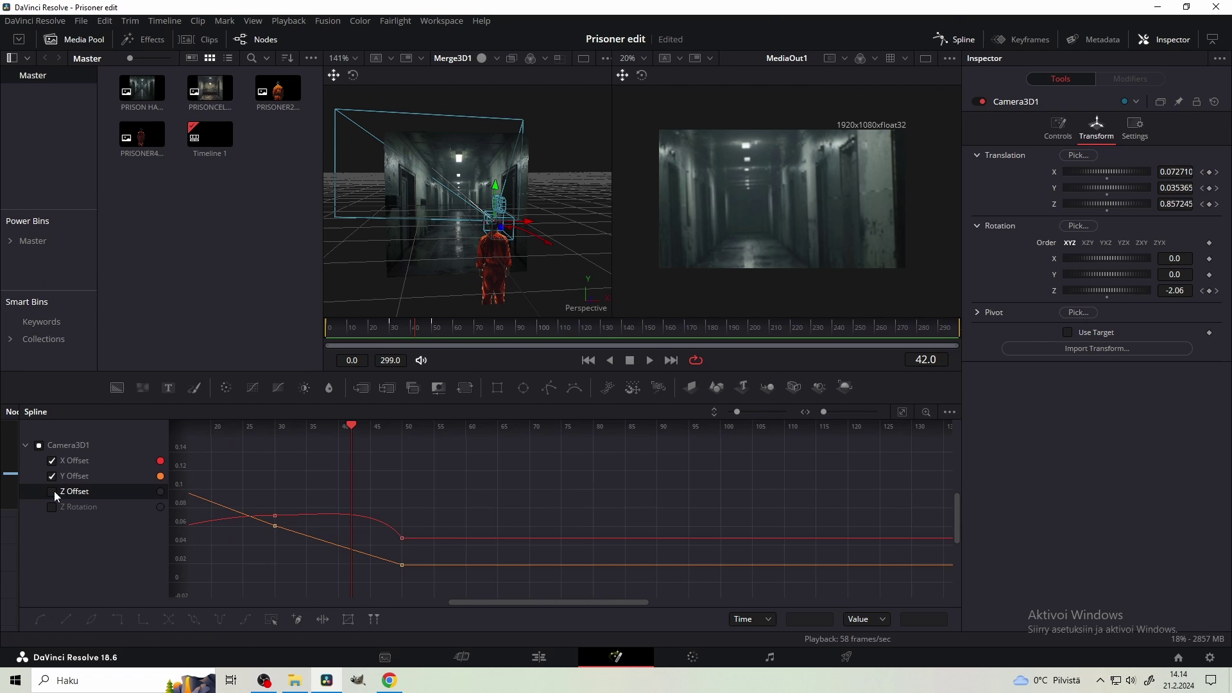
left_click(52, 507)
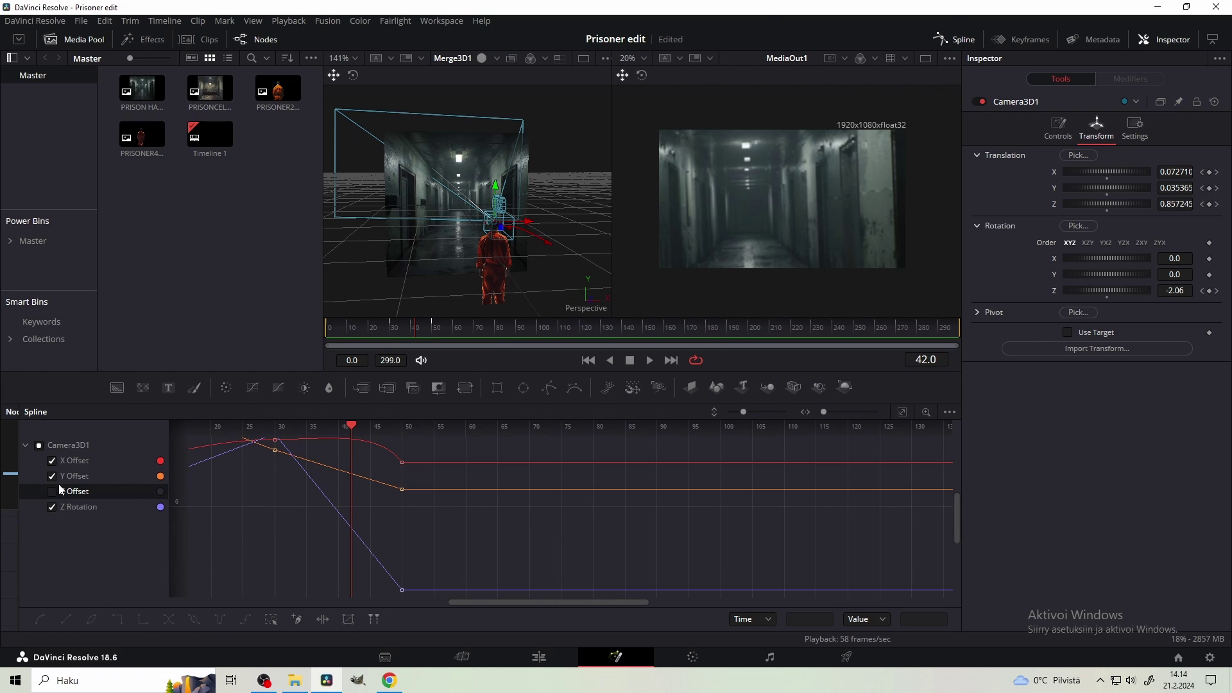
left_click(900, 417)
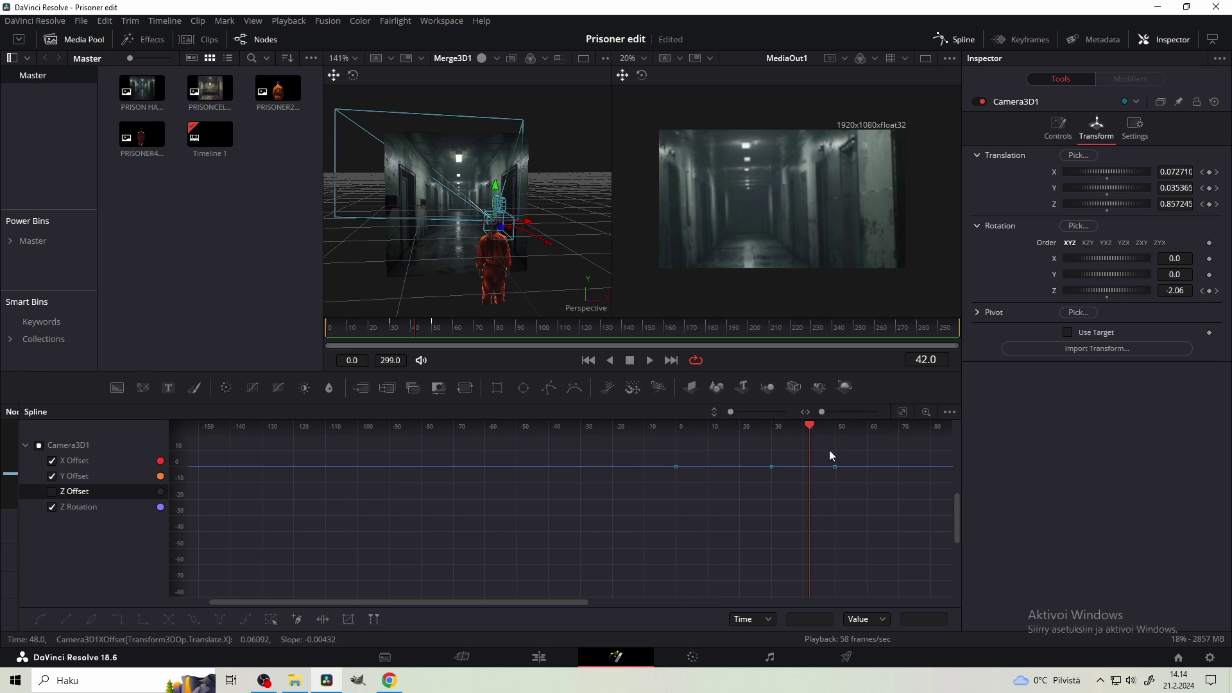
left_click_drag(800, 474, 725, 500)
scroll(710, 499, "up", 2)
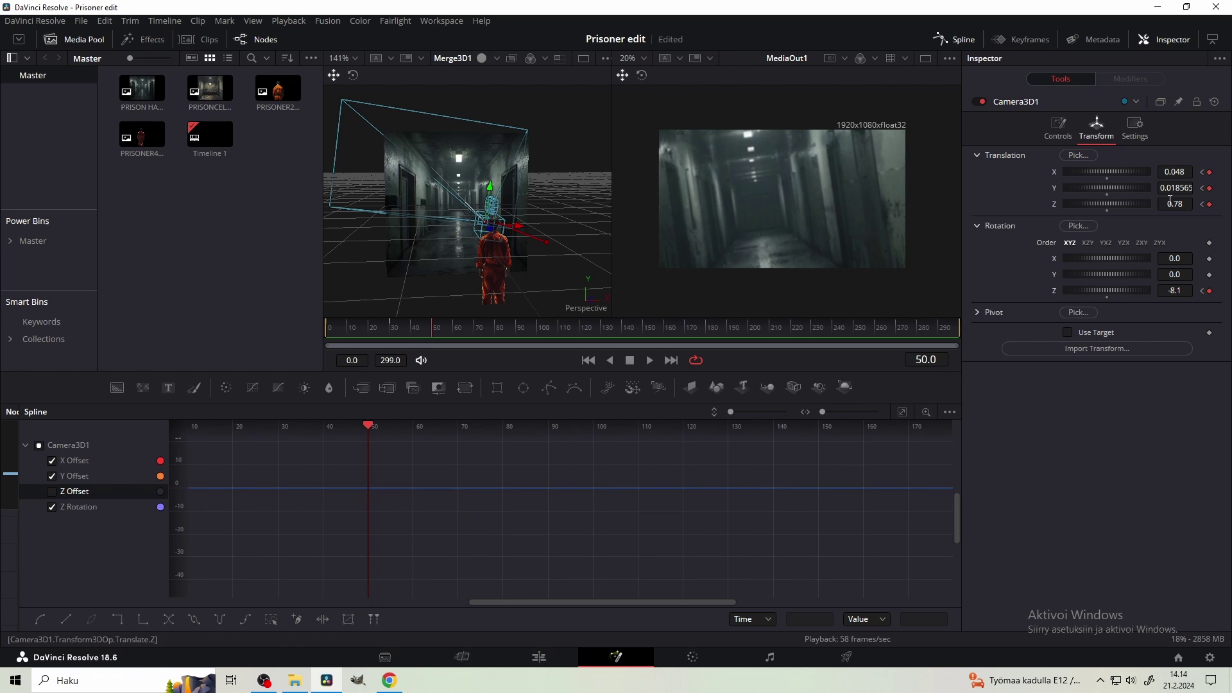
- Set the camera's Z translation to 0.5 at frame 50 and play the animation from frame 0
left_click_drag(1170, 203, 1187, 200)
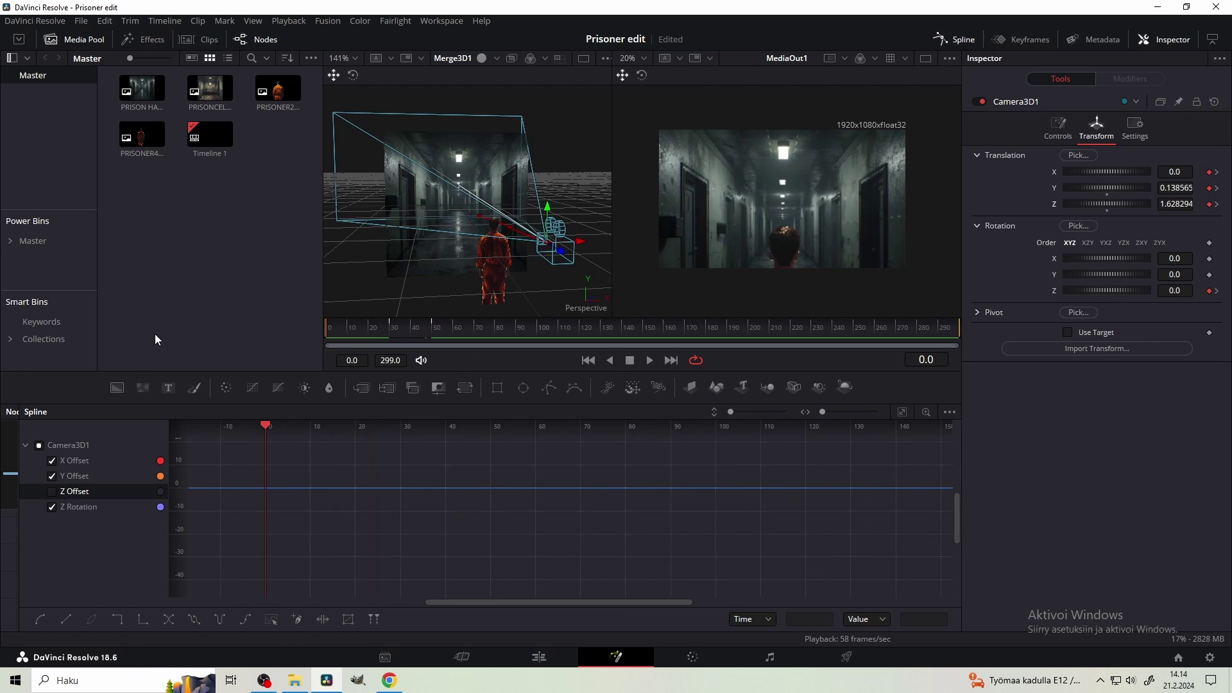
key("space")
key("space")
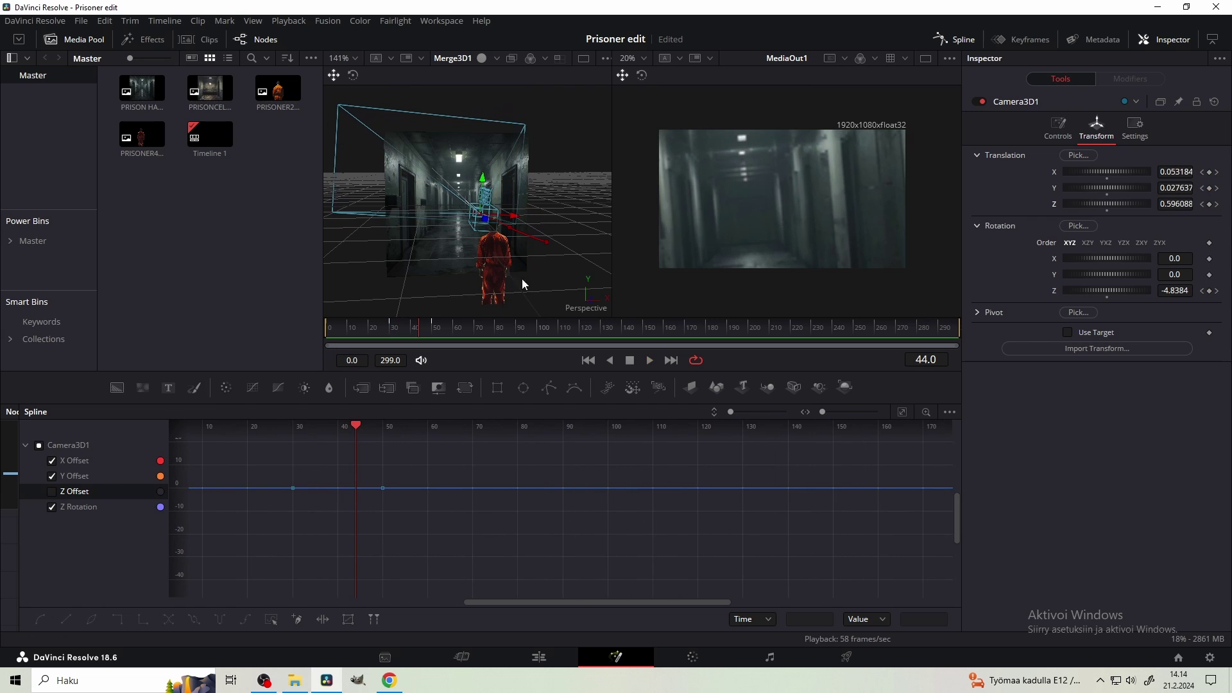
- Show only the camera's Z Offset curve, fit it to view and select its keyframe at frame 30
left_click(52, 492)
left_click(903, 412)
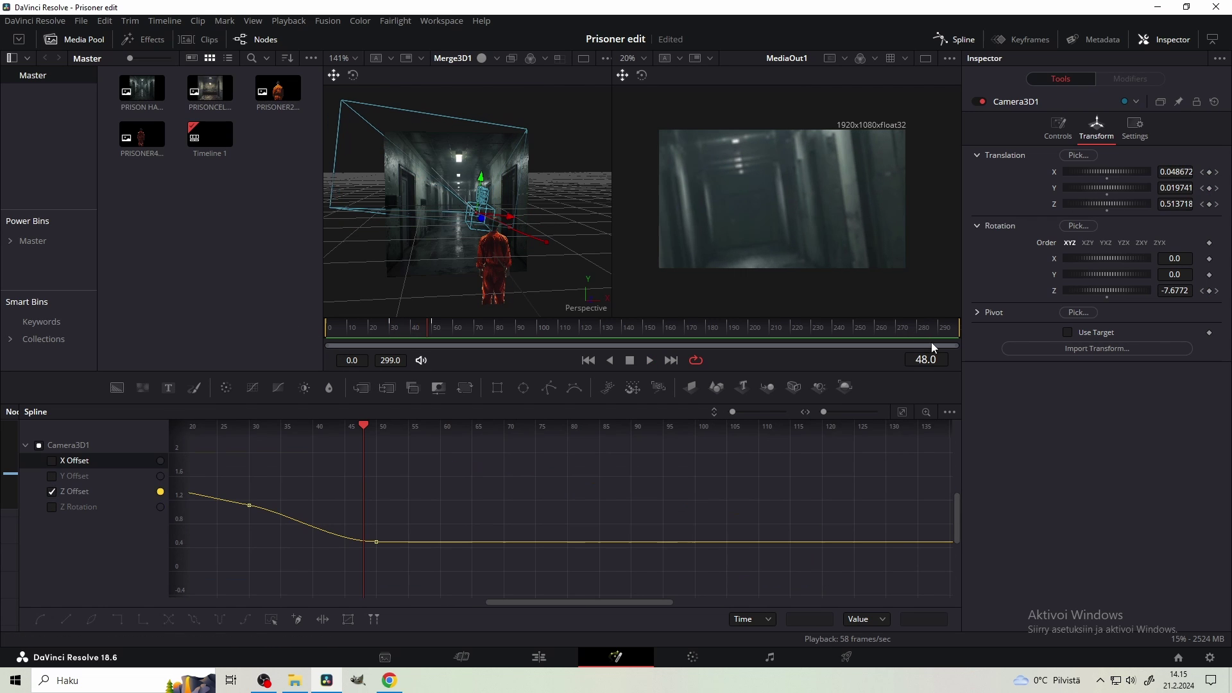
left_click(893, 418)
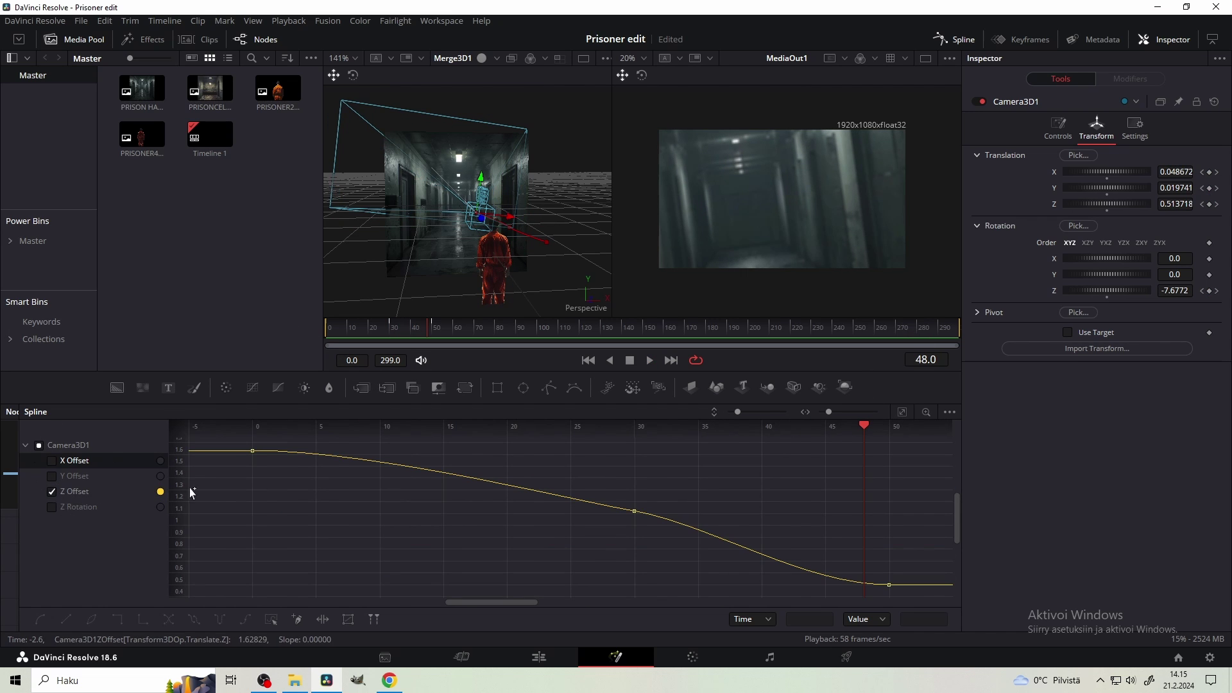
scroll(614, 529, "up", 3)
left_click(654, 495)
scroll(653, 560, "down", 3)
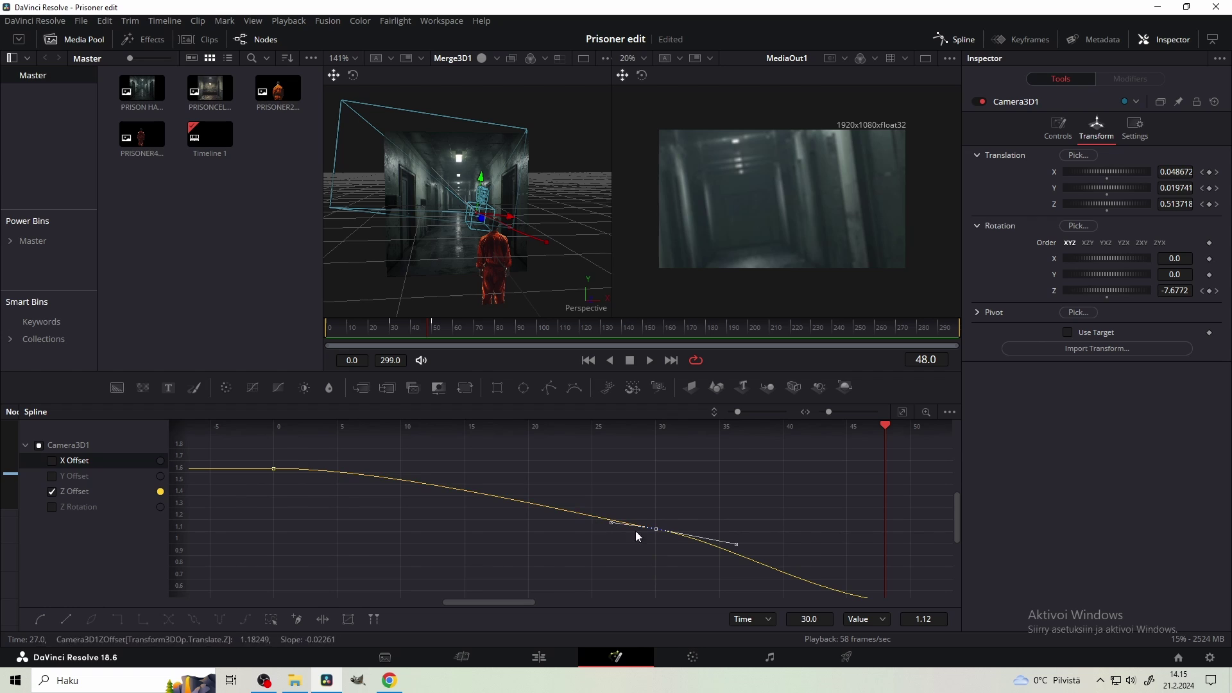
left_click_drag(736, 544, 736, 534)
left_click_drag(610, 522, 594, 530)
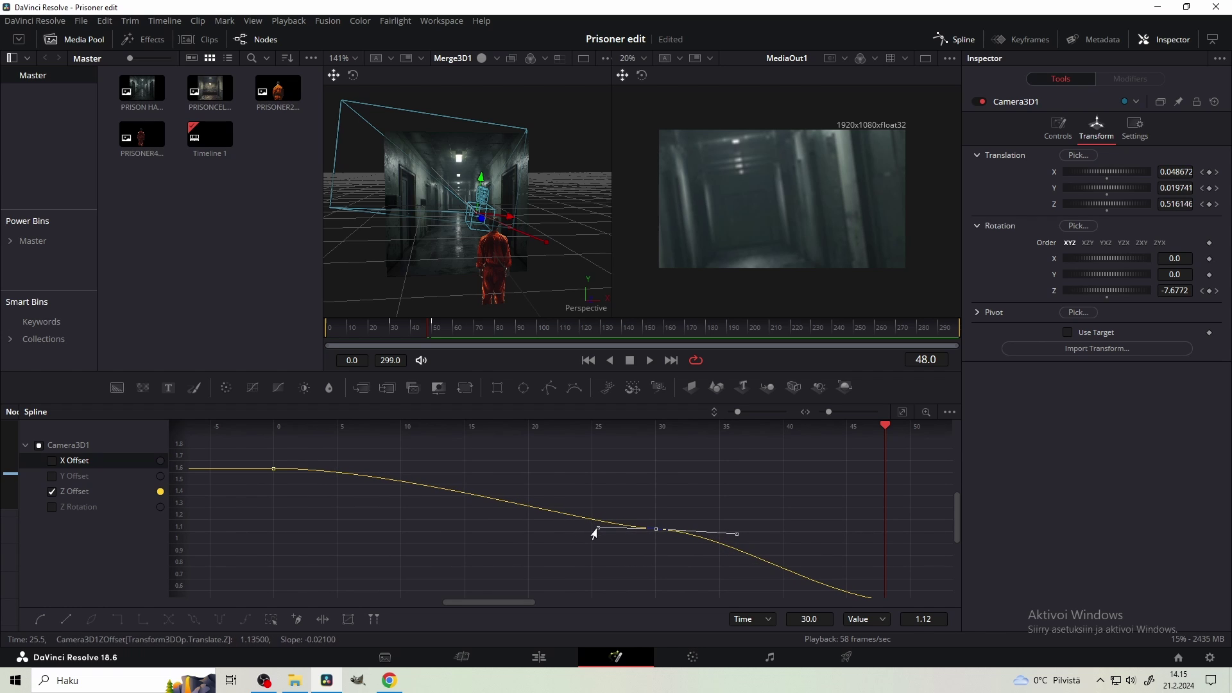
key("ctrl+z")
key("ctrl+z")
- Lengthen the incoming handle of the Z Offset keyframe at frame 30 along the curve's existing slope
left_click(645, 506)
left_click_drag(696, 498, 628, 532)
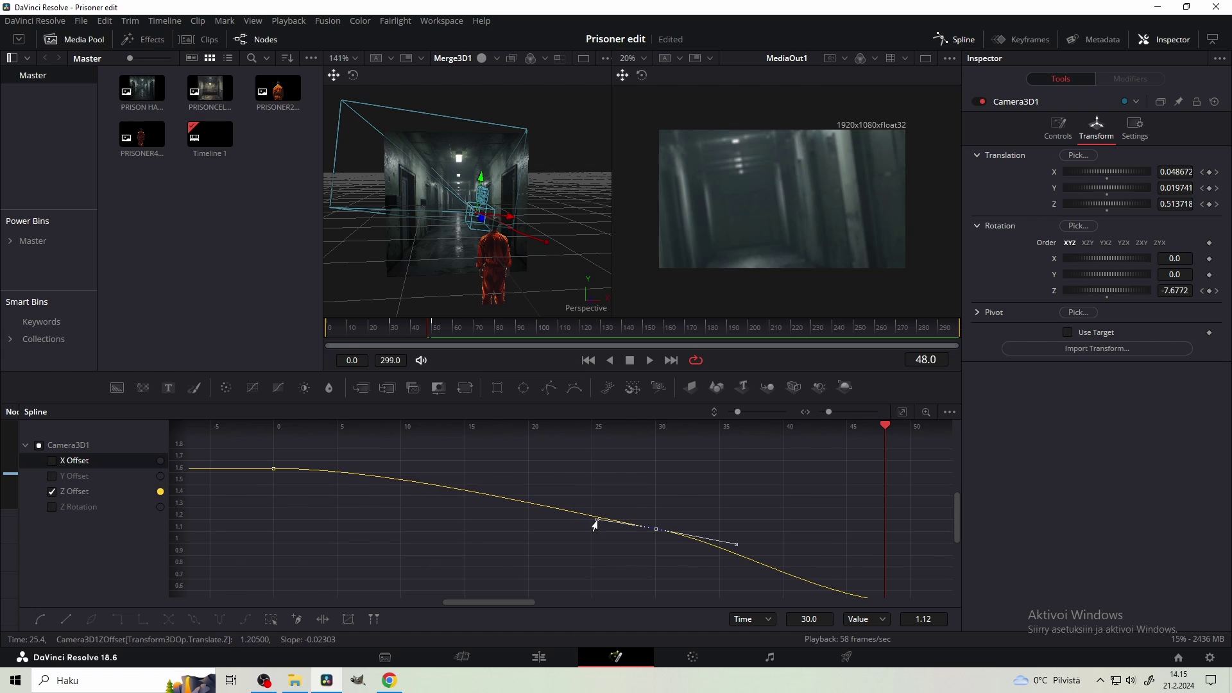
left_click_drag(765, 517, 416, 594)
scroll(620, 515, "down", 3)
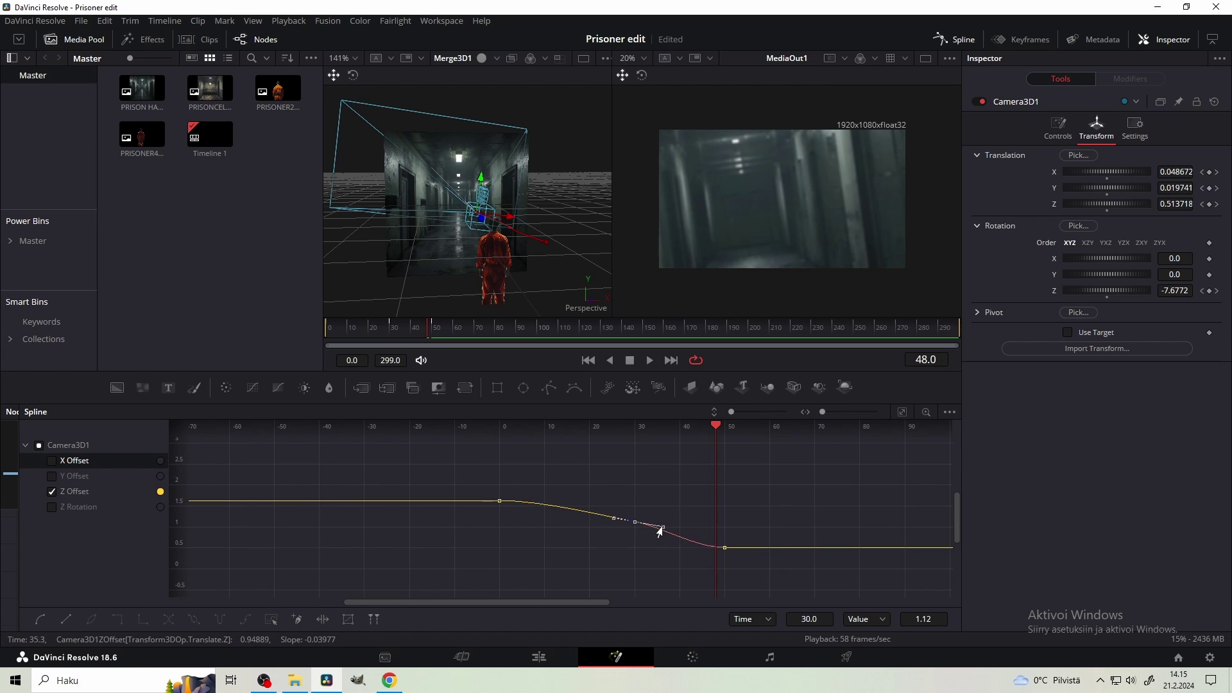
- Adjust the handle of the Z Offset keyframe at frame 50 to straighten the curve's approach, and select the keyframe at frame 0
left_click(725, 547)
scroll(724, 560, "up", 2)
left_click_drag(684, 550, 694, 531)
key("ctrl+z")
left_click_drag(460, 448, 358, 517)
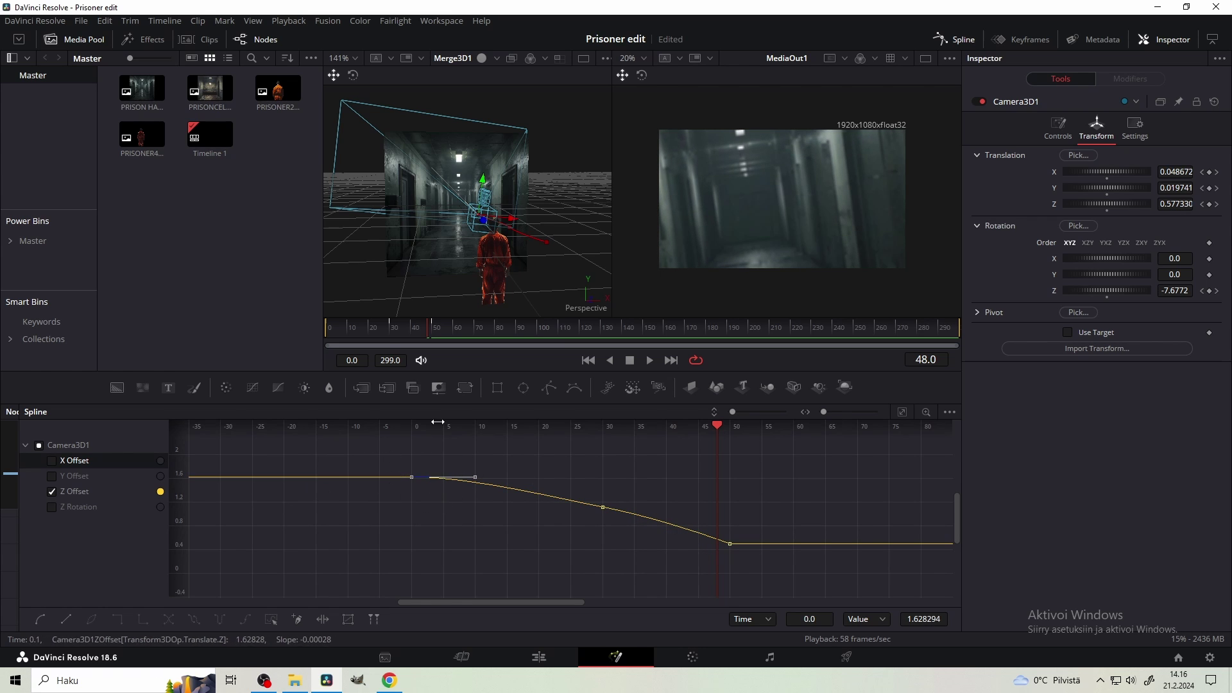
- Play the camera animation from the start twice to check the reshaped Z movement
left_click_drag(367, 329, 180, 329)
key("space")
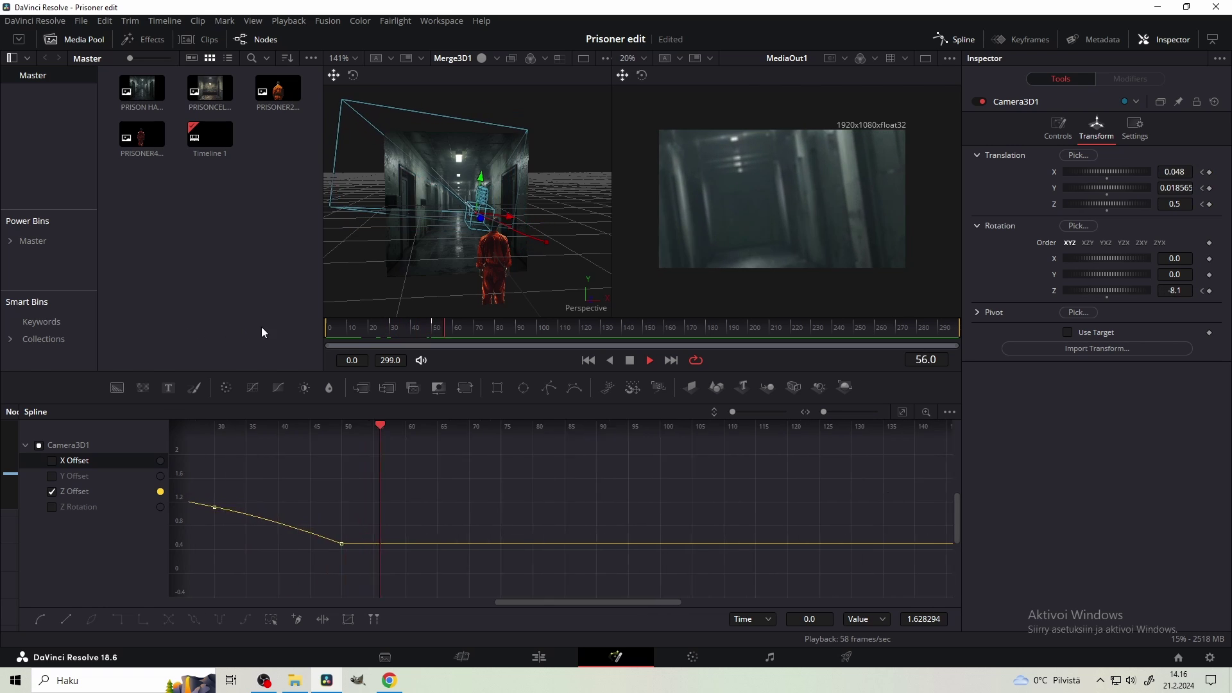
key("space")
left_click_drag(366, 328, 228, 312)
key("space")
key("space")
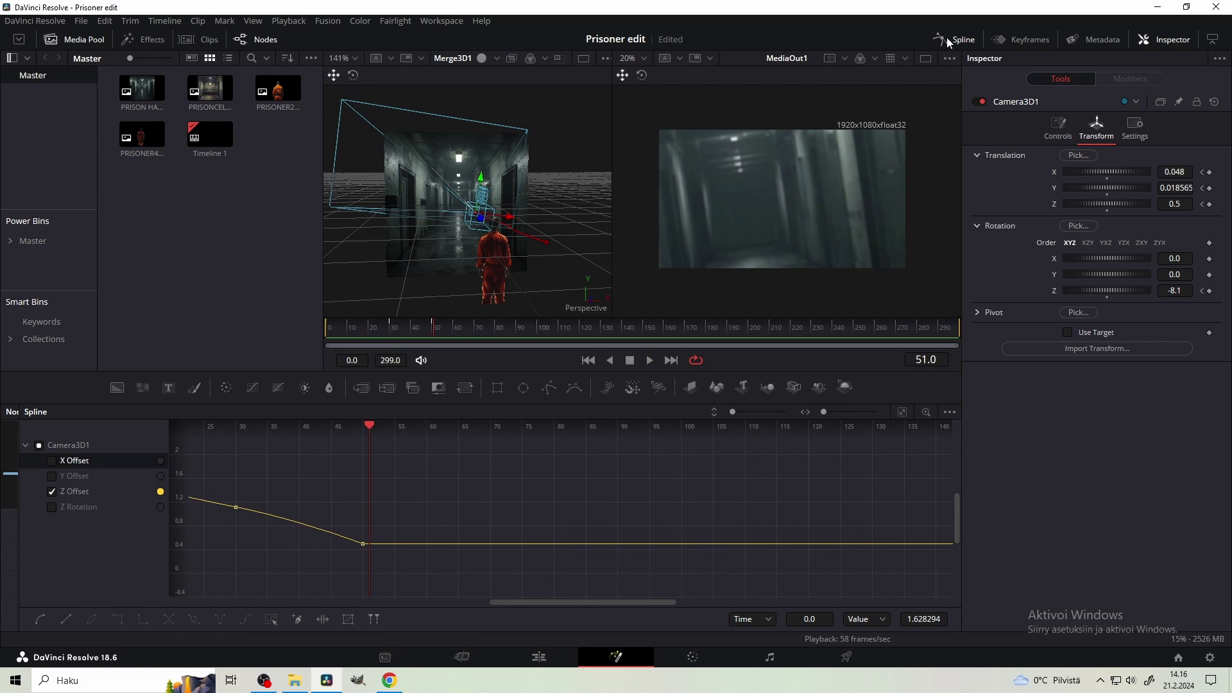
- Save the project and, in the node graph, move MediaIn2 with ImagePlane3D3 closer to the MediaIn1 and ImagePlane3D2 pair
left_click(946, 40)
key("ctrl+s")
left_click_drag(670, 538, 578, 417)
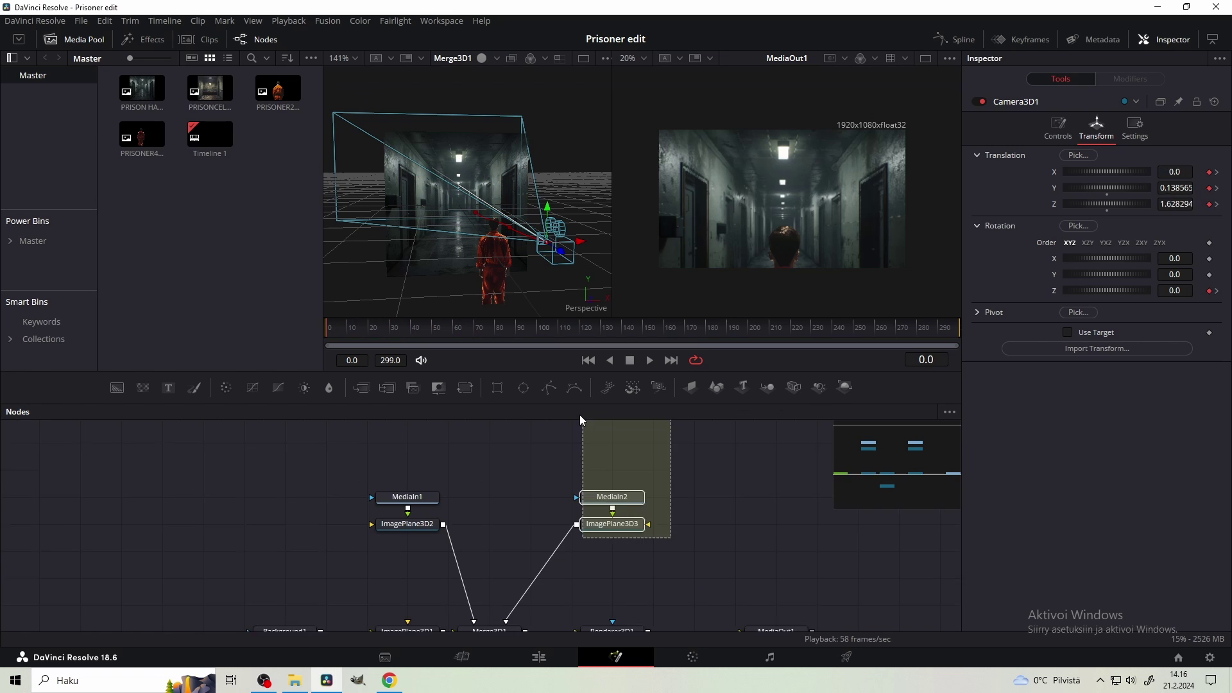
left_click_drag(611, 505, 531, 505)
left_click(452, 457)
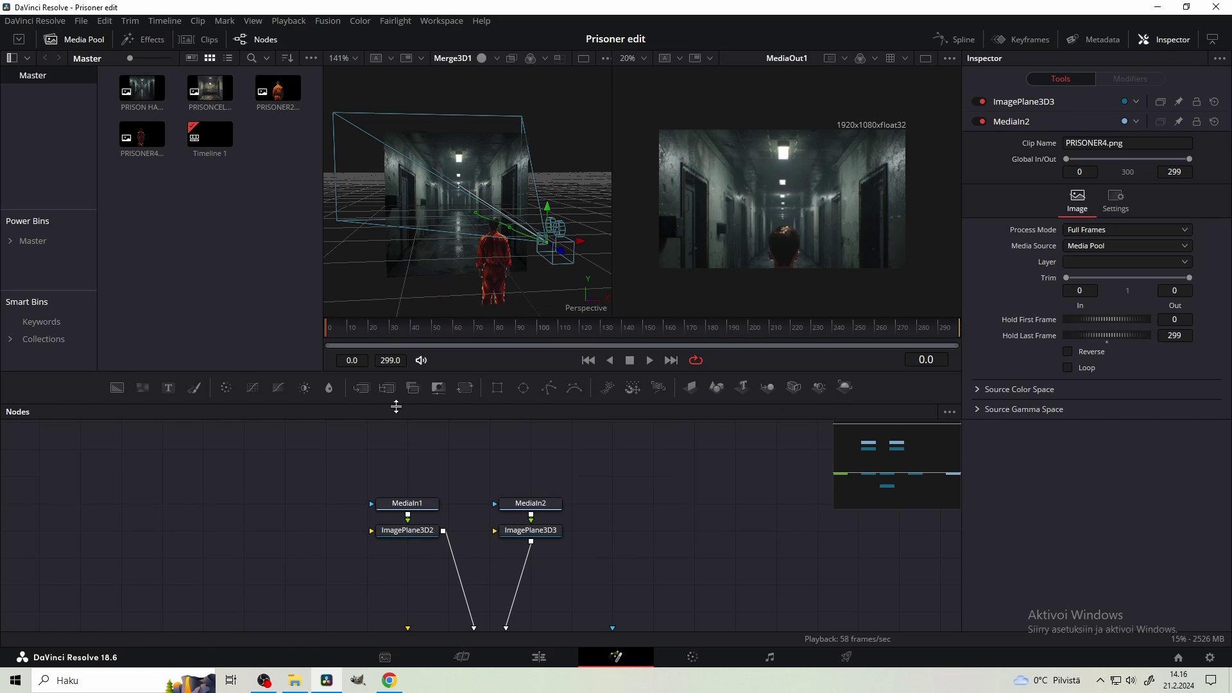
- Add a Text+ node reading "BECOME" in the LEMON MILK font
key("ctrl+space")
type("txt")
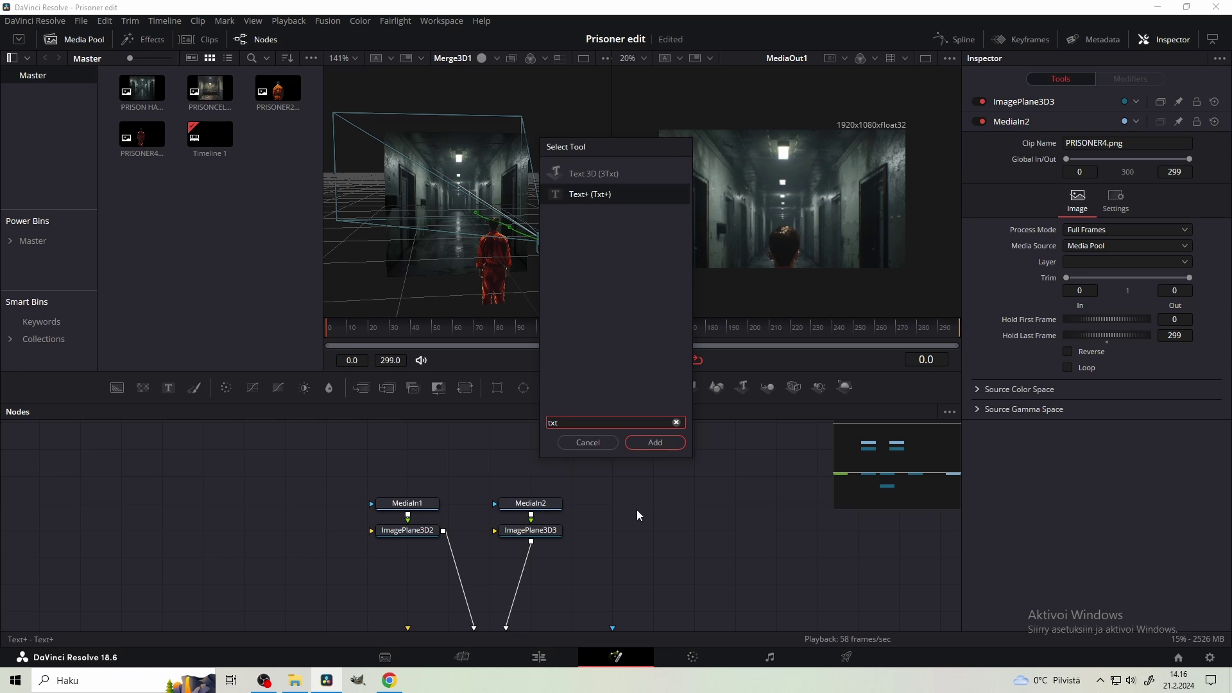
key("Return")
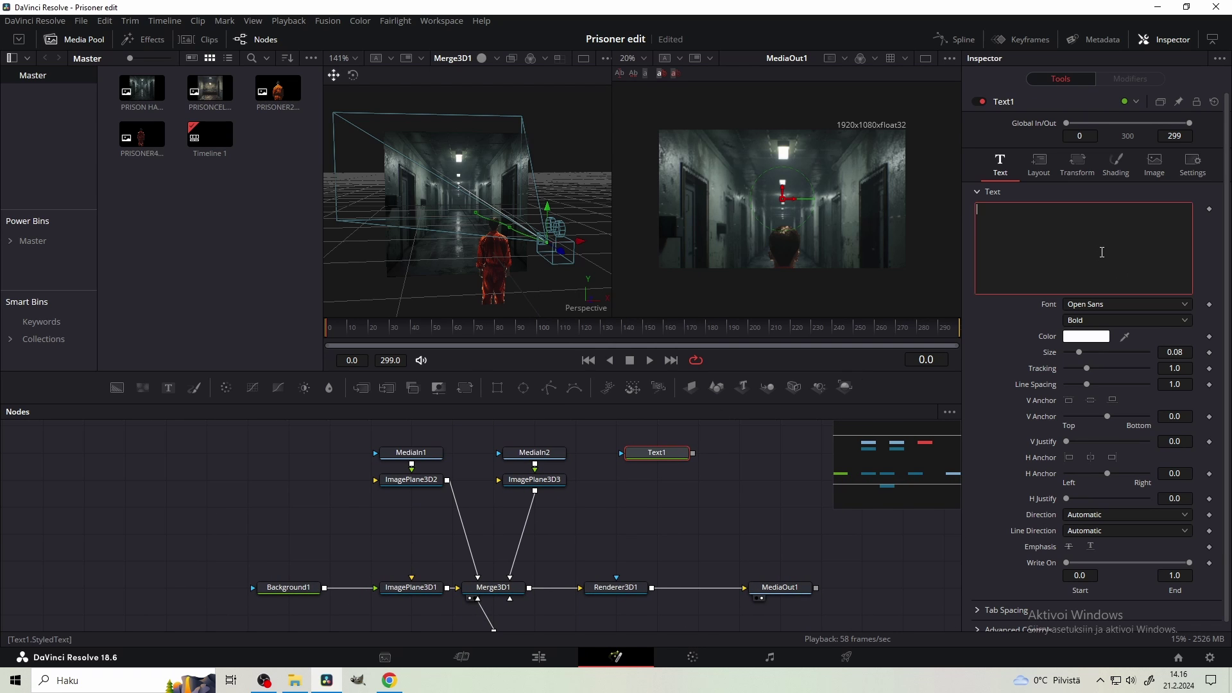
left_click(1098, 305)
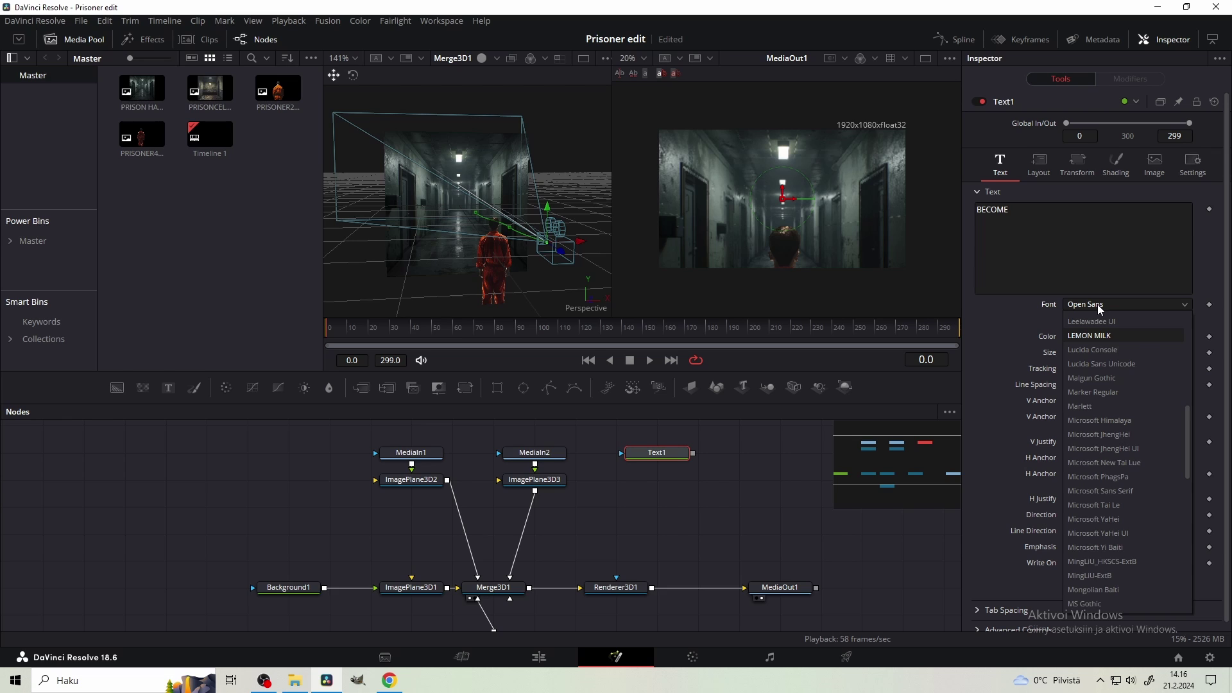
key("Return")
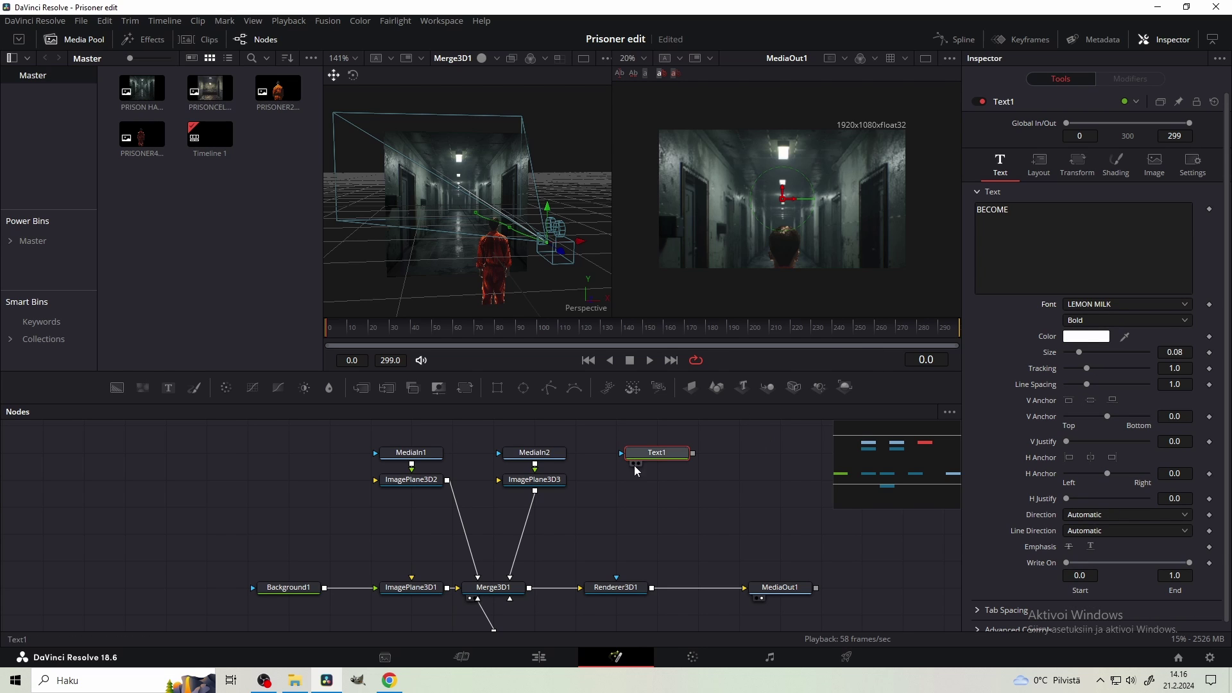
- Attach an ImagePlane3D to the Text1 node, place it beneath the text and connect it to Merge3D1
key("shift+space")
type("image")
key("Return")
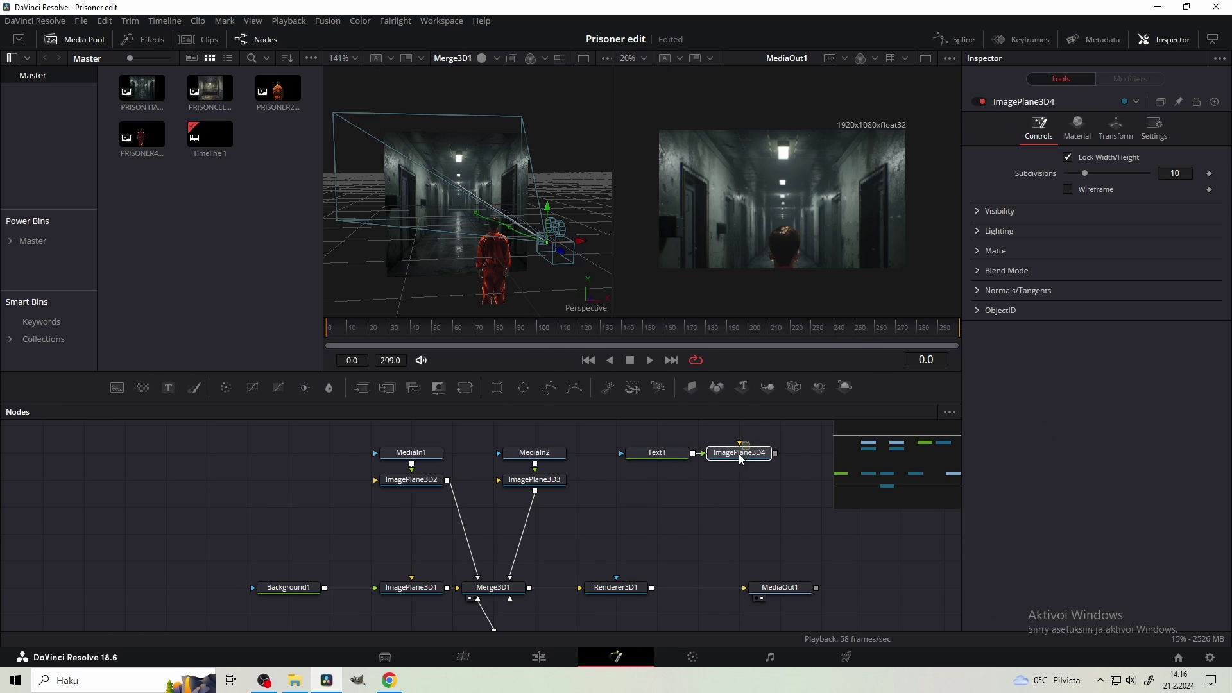
left_click_drag(738, 454, 494, 586)
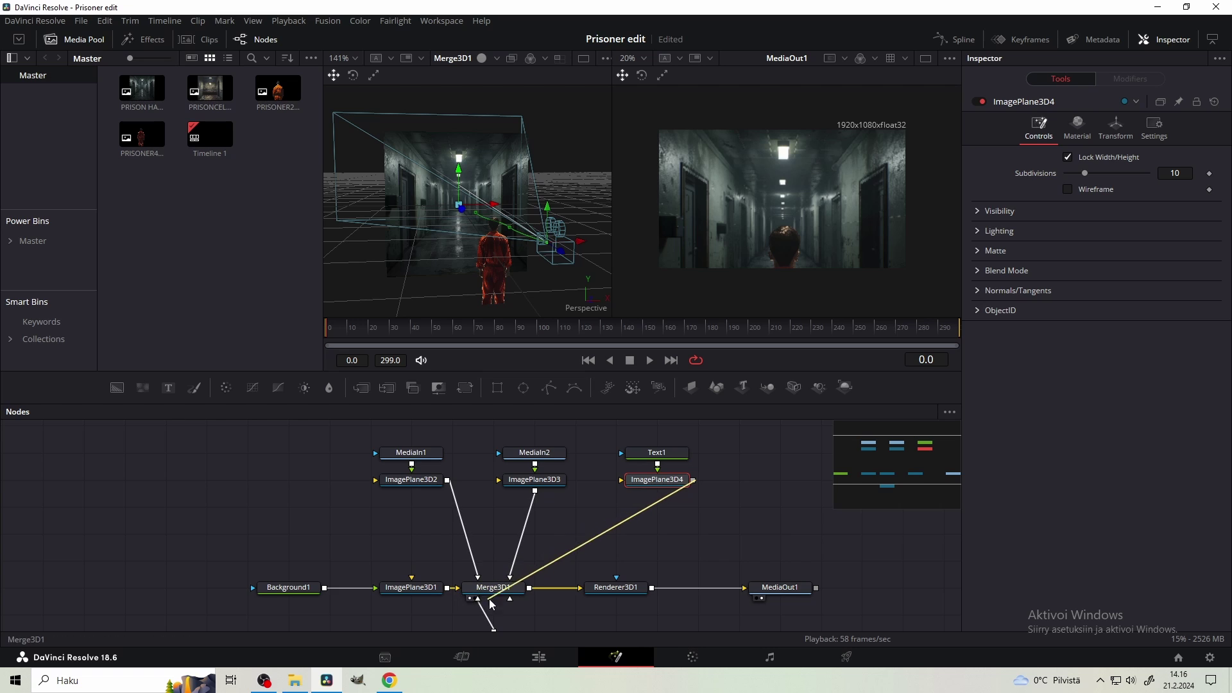
- Bring the BECOME text's image plane forward to a Z translation of about 0.655
left_click(1116, 127)
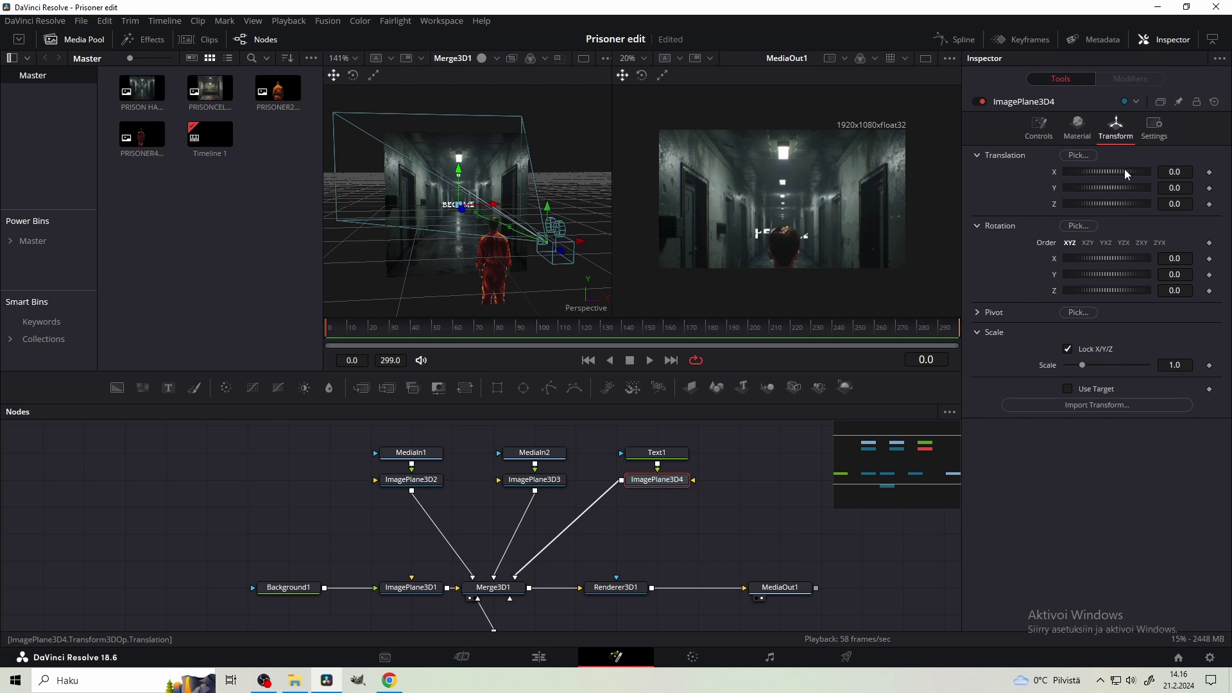
left_click_drag(1171, 290, 1183, 290)
key("ctrl+z")
left_click_drag(1172, 205, 1210, 205)
left_click_drag(564, 269, 382, 132)
scroll(512, 247, "down", 1)
left_click_drag(502, 226, 447, 192)
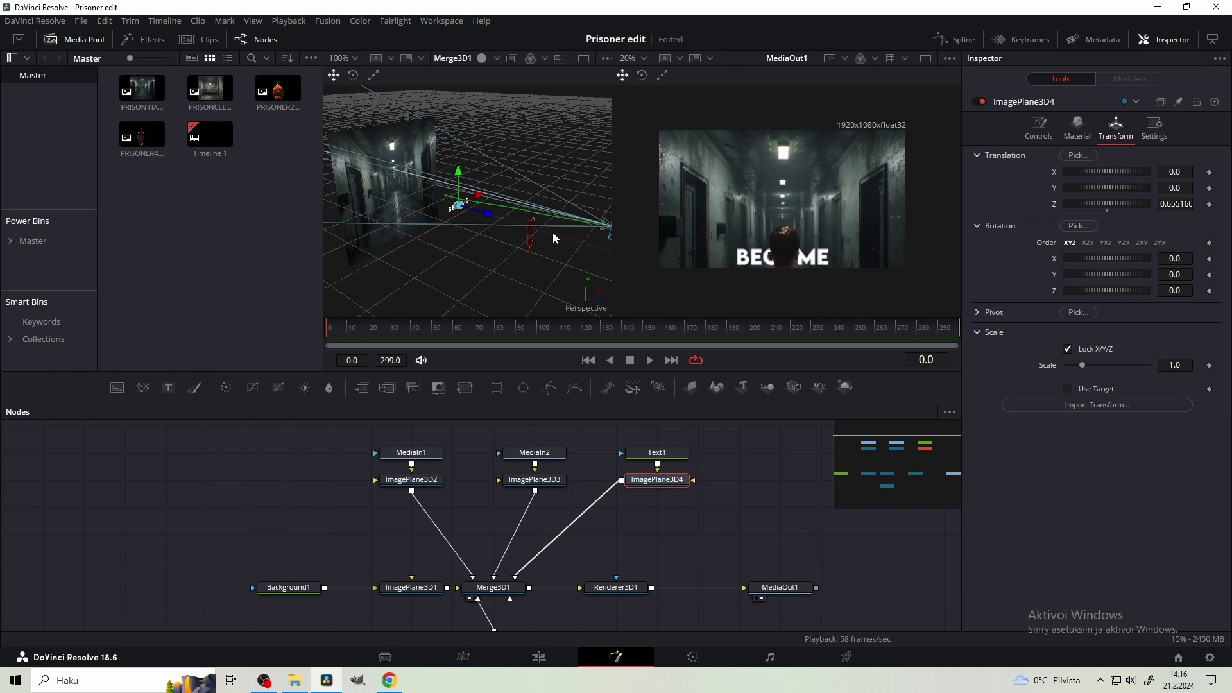
- At frame 29, reposition the BECOME image plane to about X 0.073 and Y 0.091 so the text fits the camera view
left_click_drag(510, 320, 475, 326)
left_click_drag(391, 333, 374, 346)
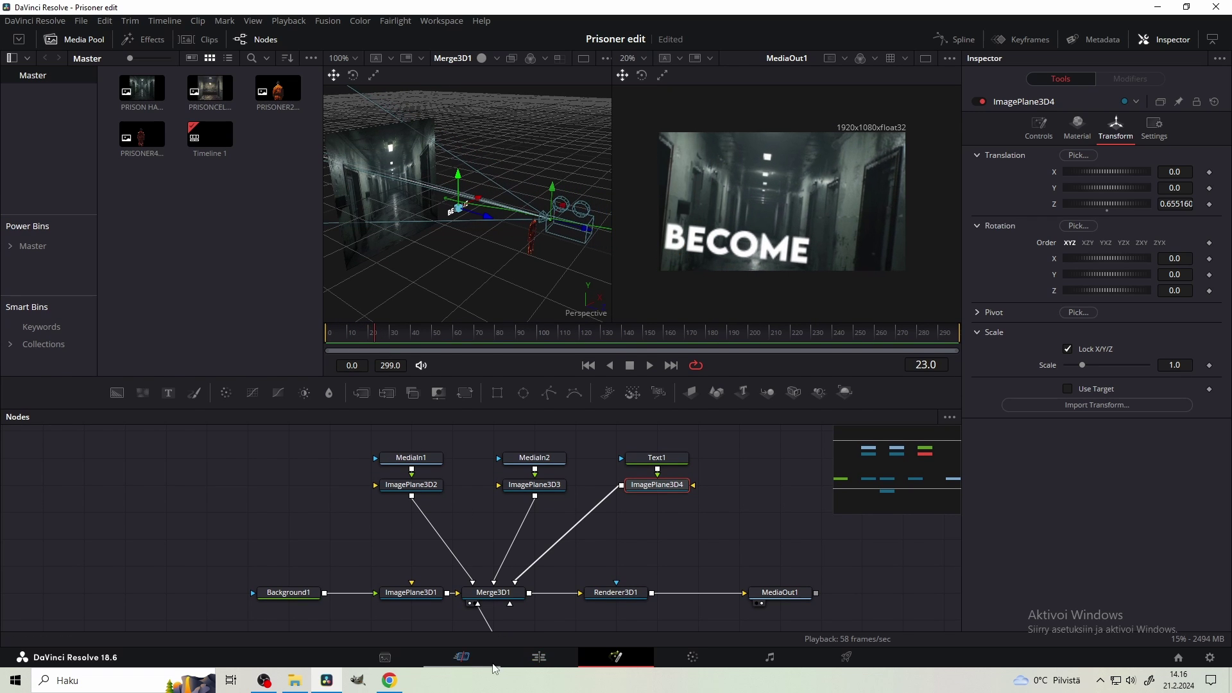
left_click(413, 590)
left_click_drag(599, 432, 596, 441)
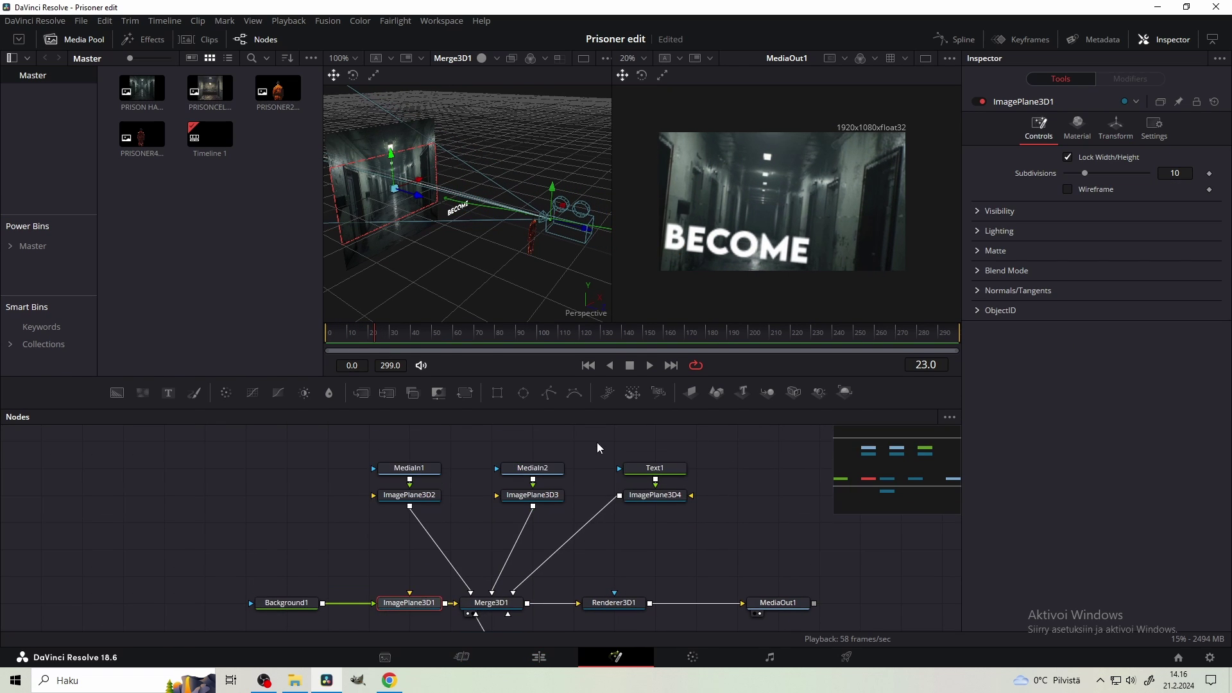
left_click_drag(503, 612, 536, 508)
left_click_drag(374, 338, 388, 340)
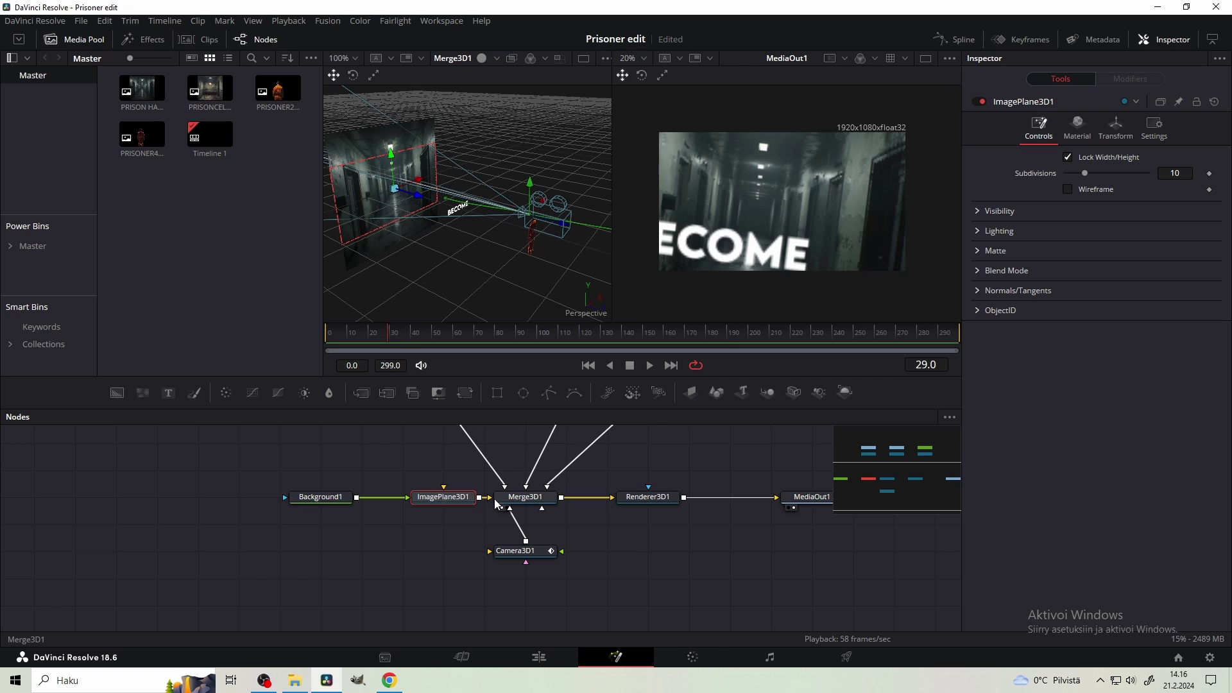
left_click_drag(624, 425, 566, 535)
left_click(631, 477)
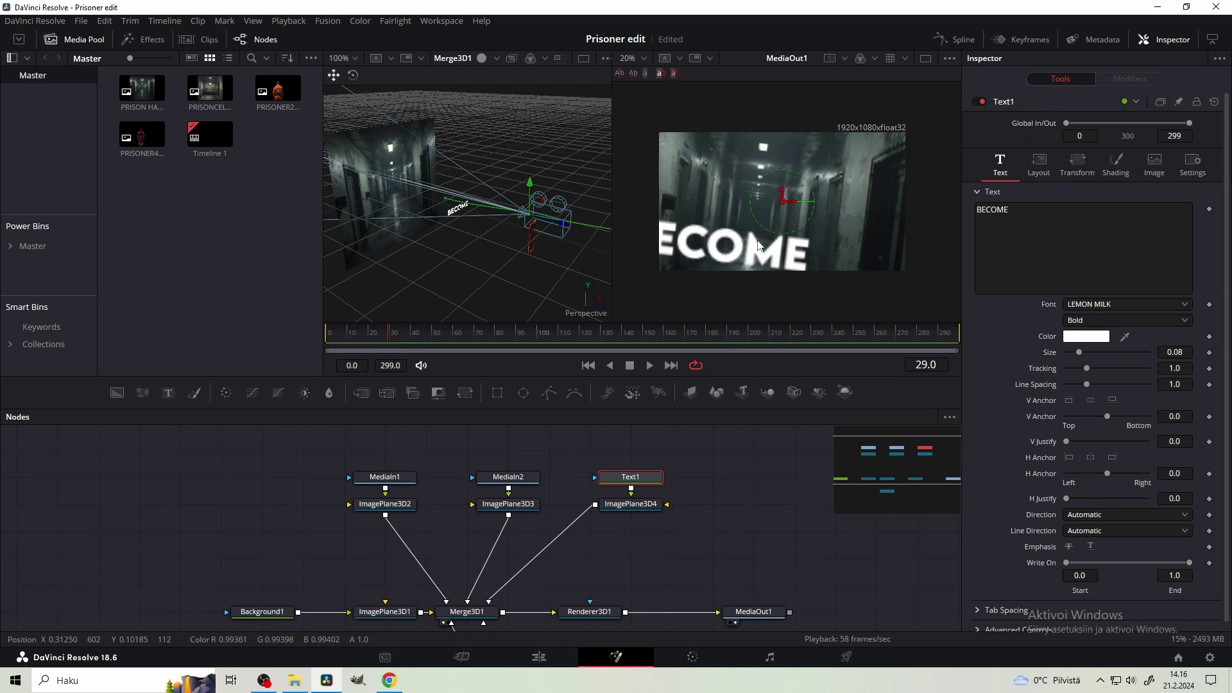
left_click_drag(782, 201, 787, 200)
left_click(461, 189)
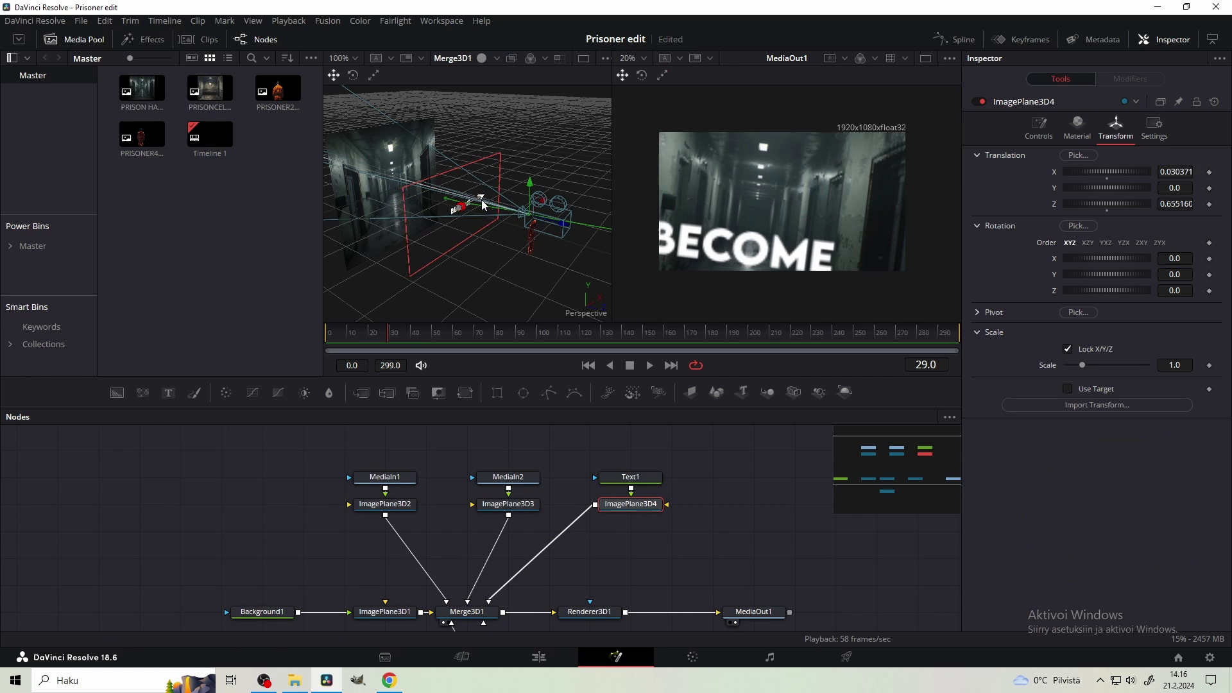
left_click_drag(461, 190, 485, 185)
left_click(288, 21)
mouse_move(349, 67)
left_click(501, 66)
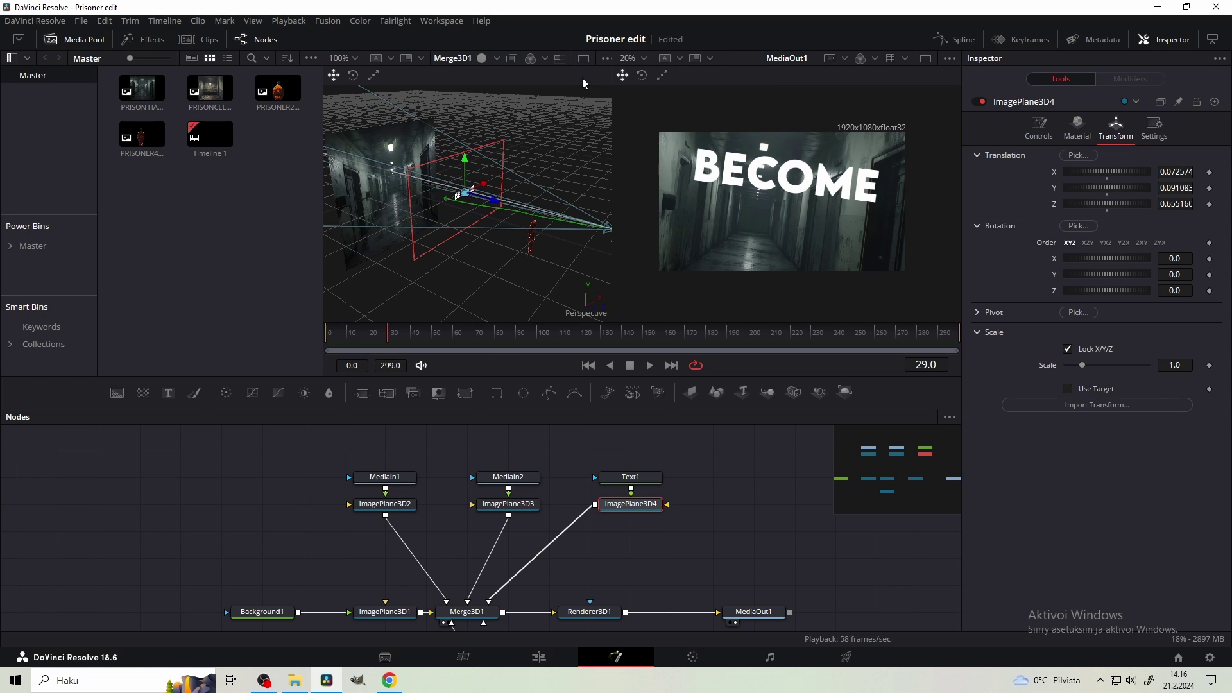
- Enable the Black Shadow shading element on the BECOME text
left_click(1039, 128)
left_click(630, 477)
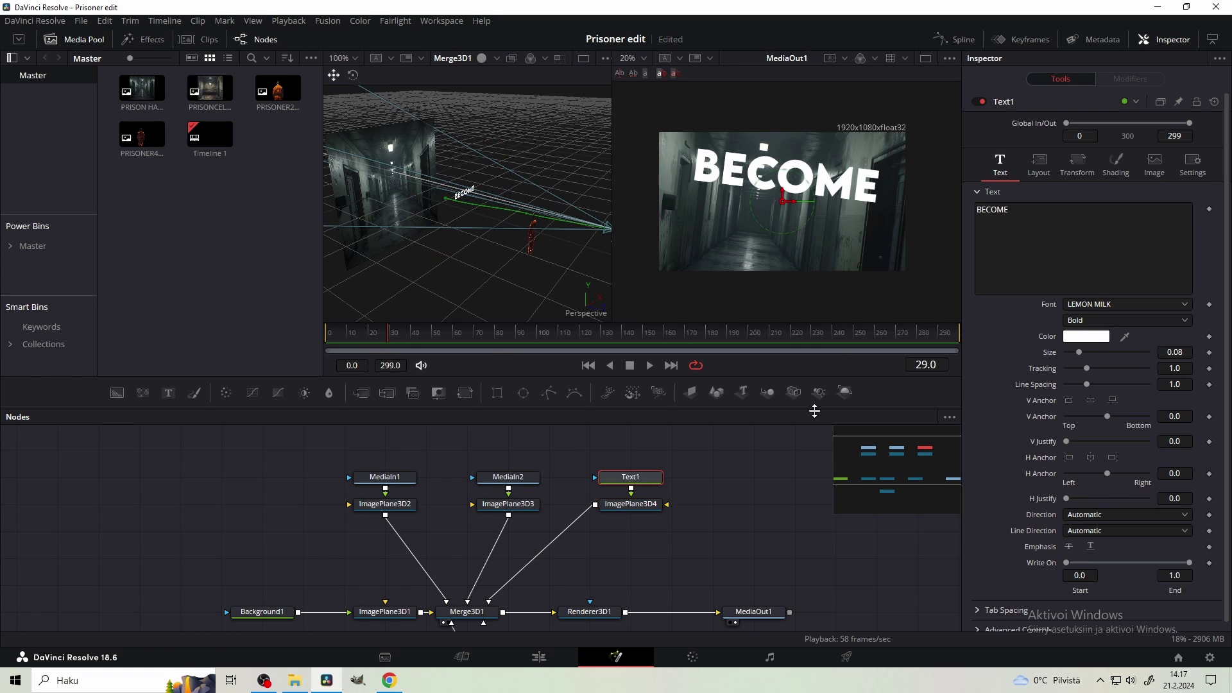
left_click(1119, 168)
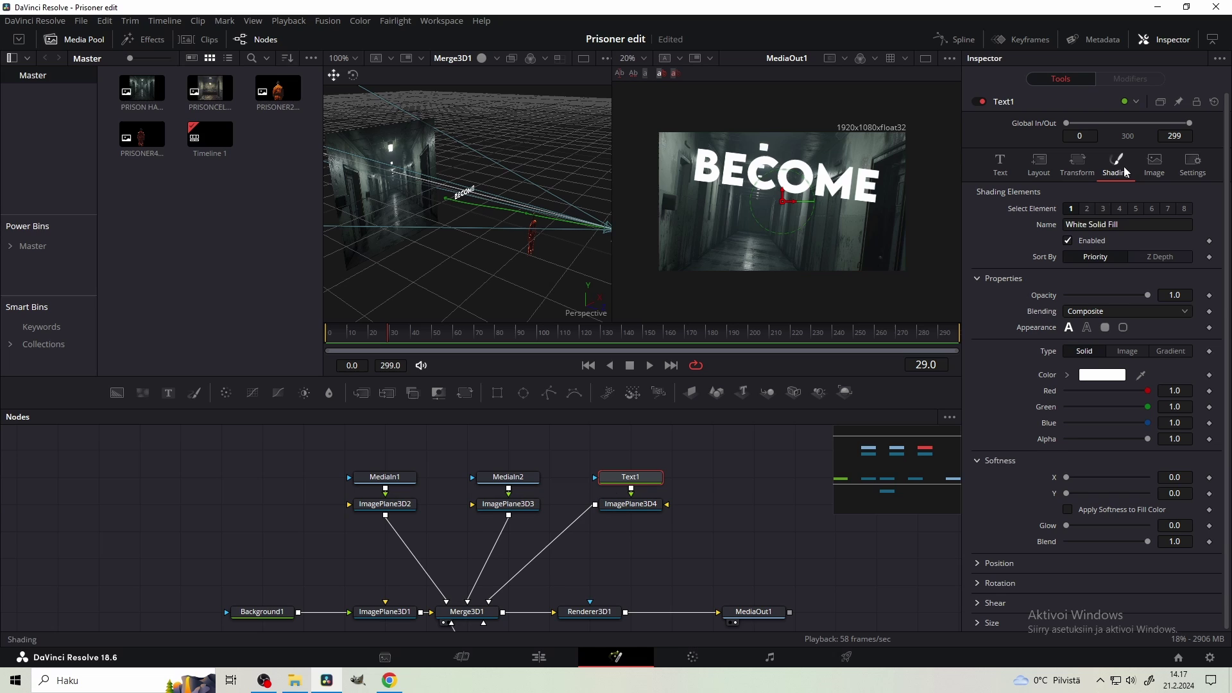
left_click(1102, 209)
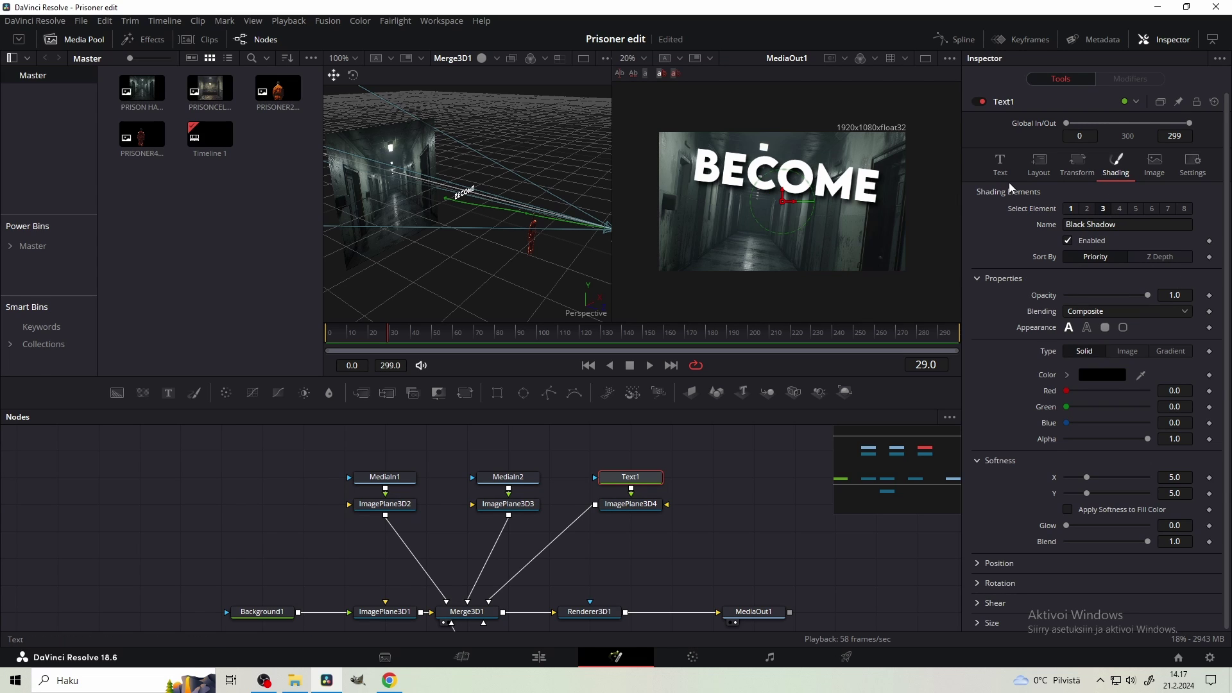
- Switch the text's White Solid Fill element to a gradient and set its dark stop to grey #9e9e9e
left_click(1070, 209)
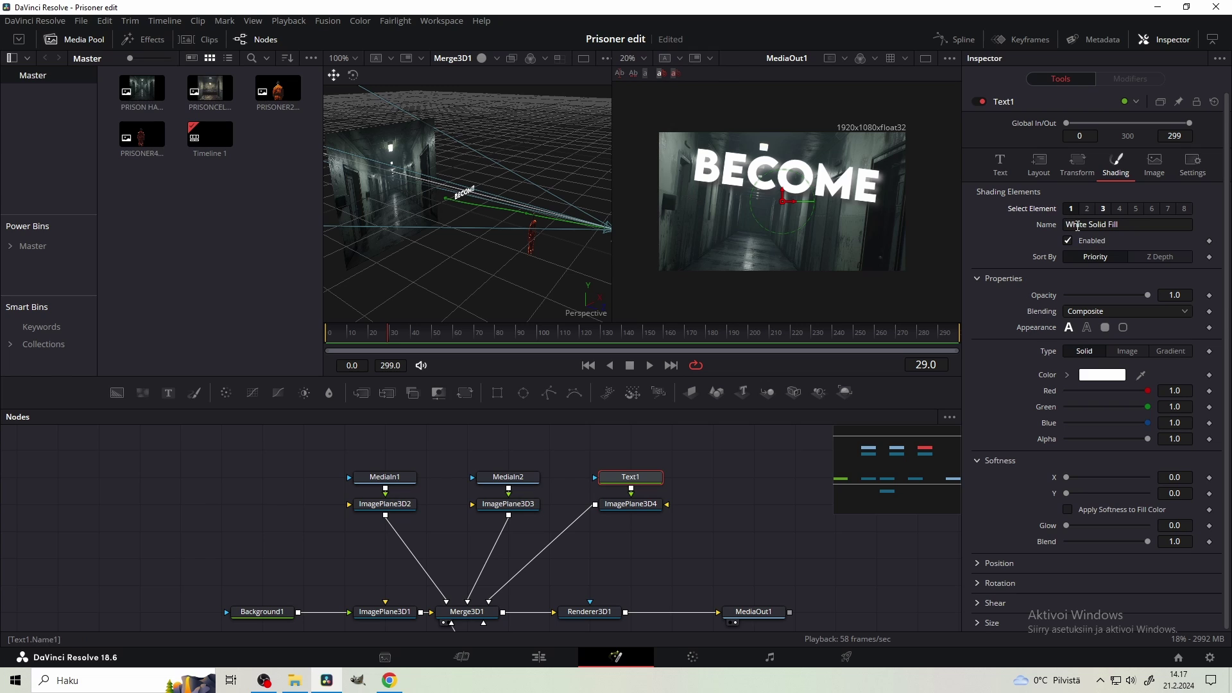
left_click(1170, 352)
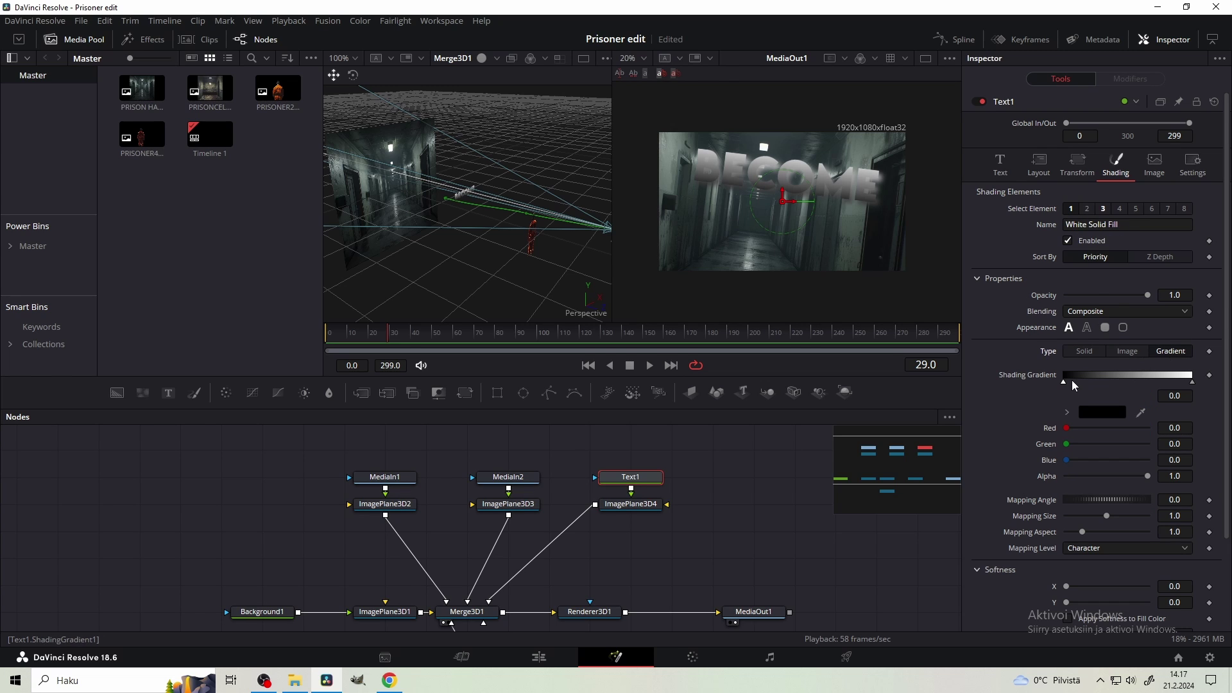
left_click(1099, 411)
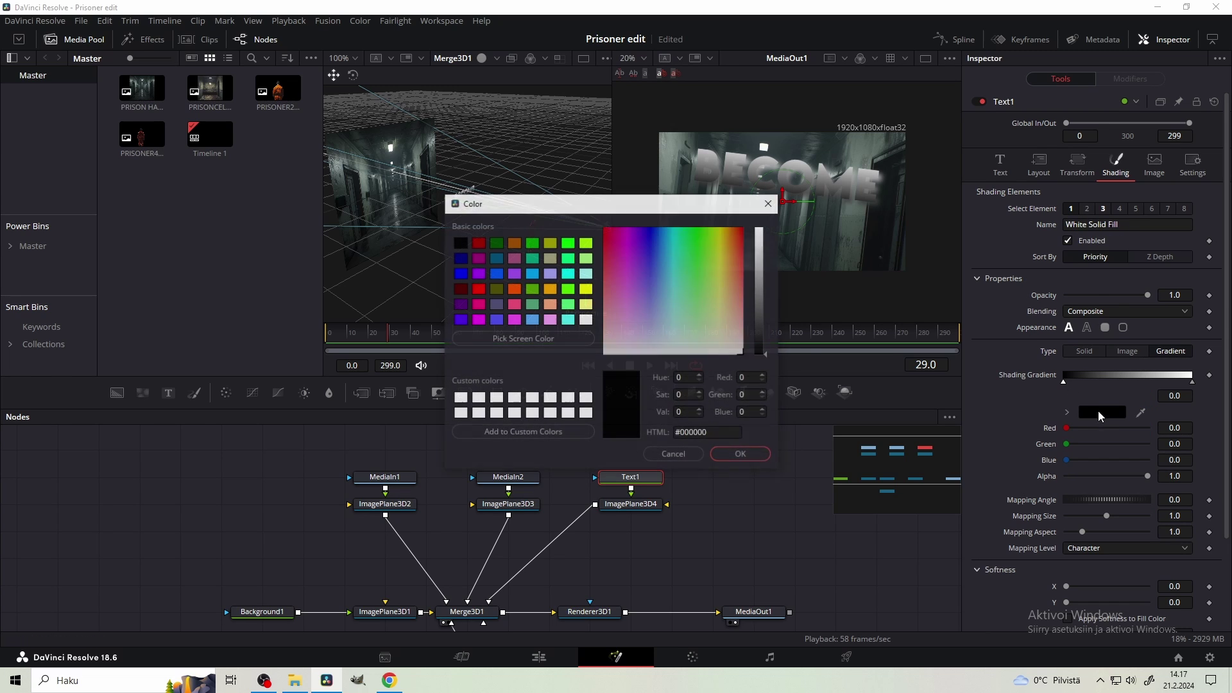
left_click(760, 291)
left_click_drag(760, 290, 759, 275)
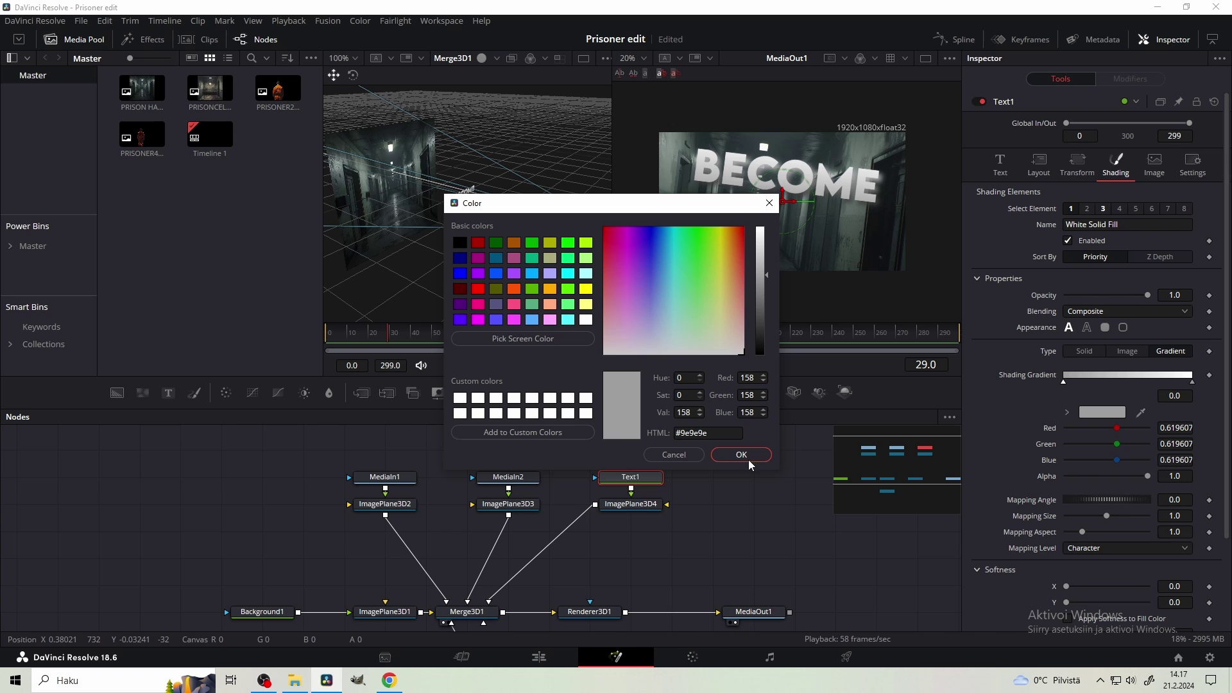
left_click(748, 459)
- Insert an adjusted Soft Glow between Text1 and its image plane, and play the animation from frame 0
left_click_drag(631, 477, 622, 449)
key("shift+space")
type("SOFT")
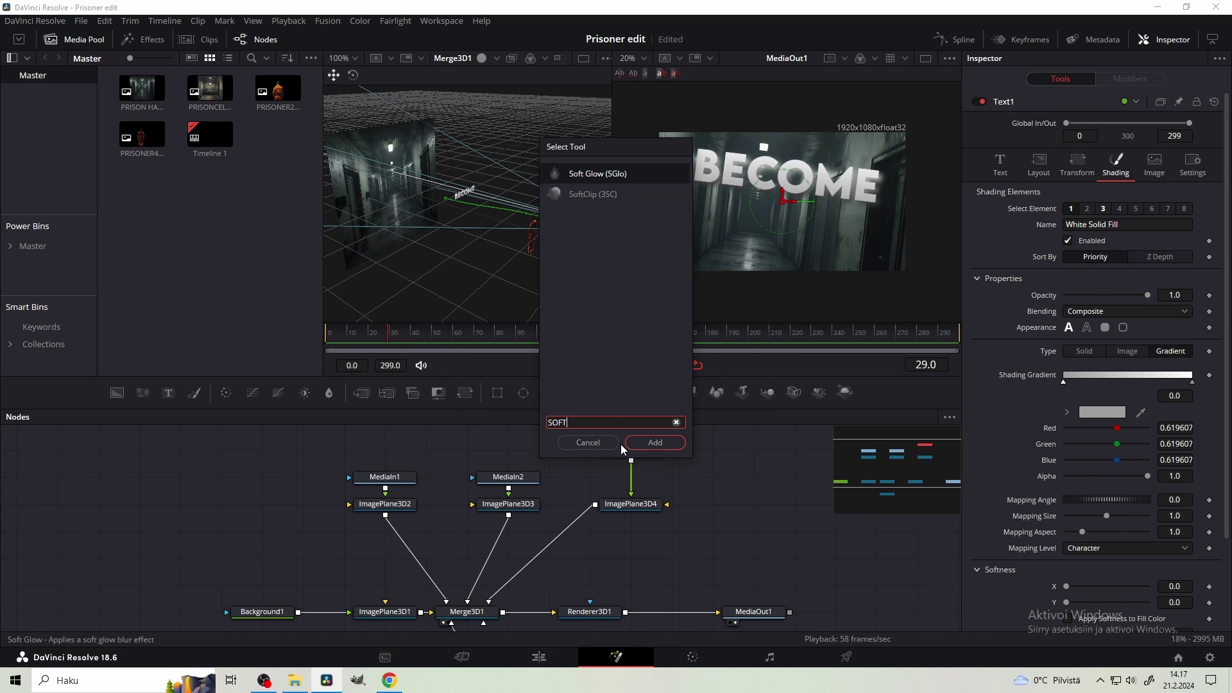
key("Return")
left_click_drag(1098, 206, 1074, 204)
left_click_drag(386, 335, 314, 326)
key("space")
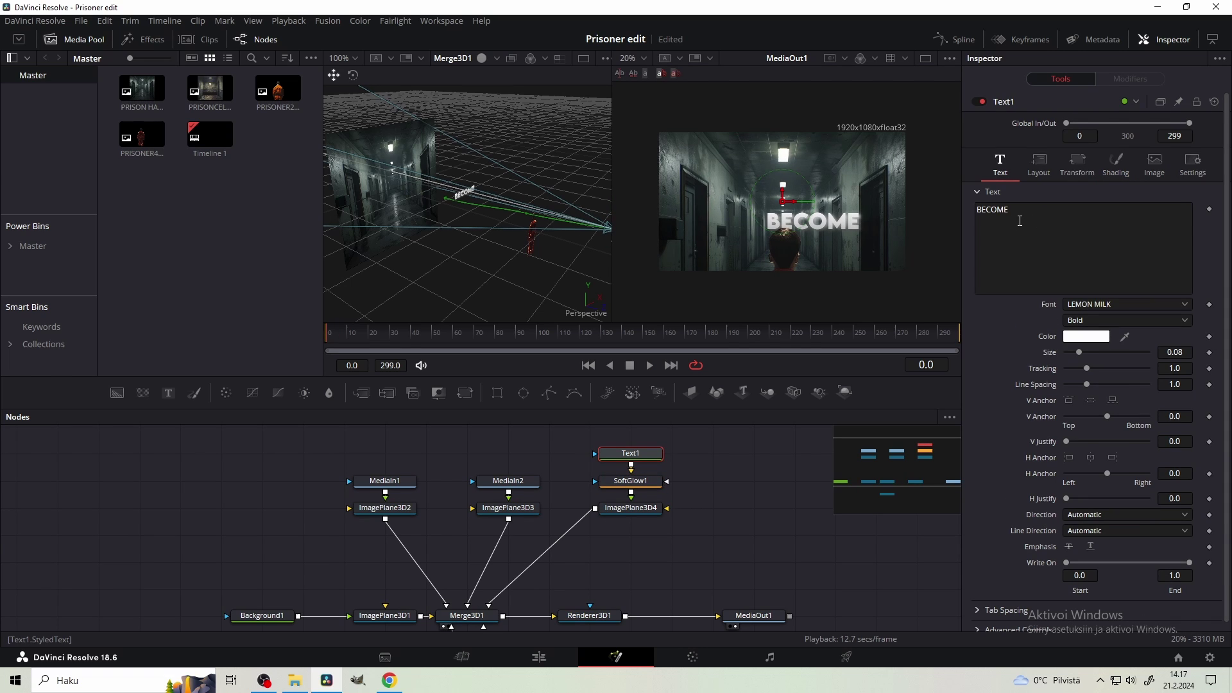
- Apply a Follower modifier to the BECOME text and keyframe its Size at 0.0 on frame 0
right_click(1010, 235)
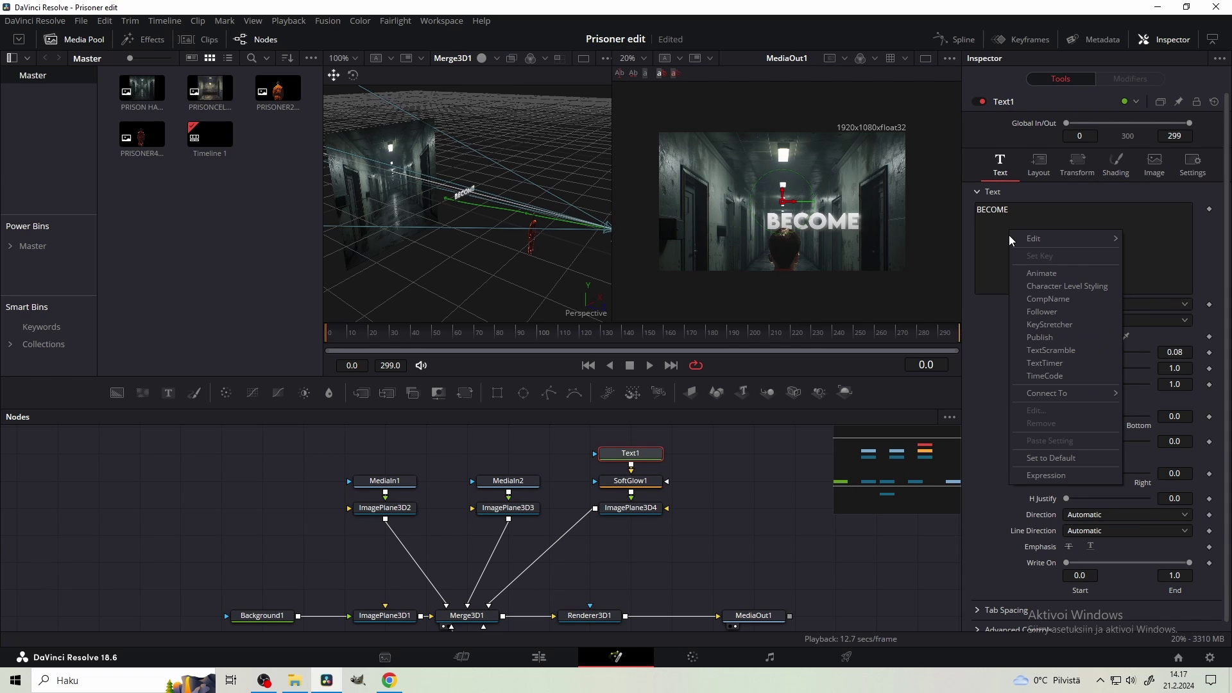
left_click(1053, 313)
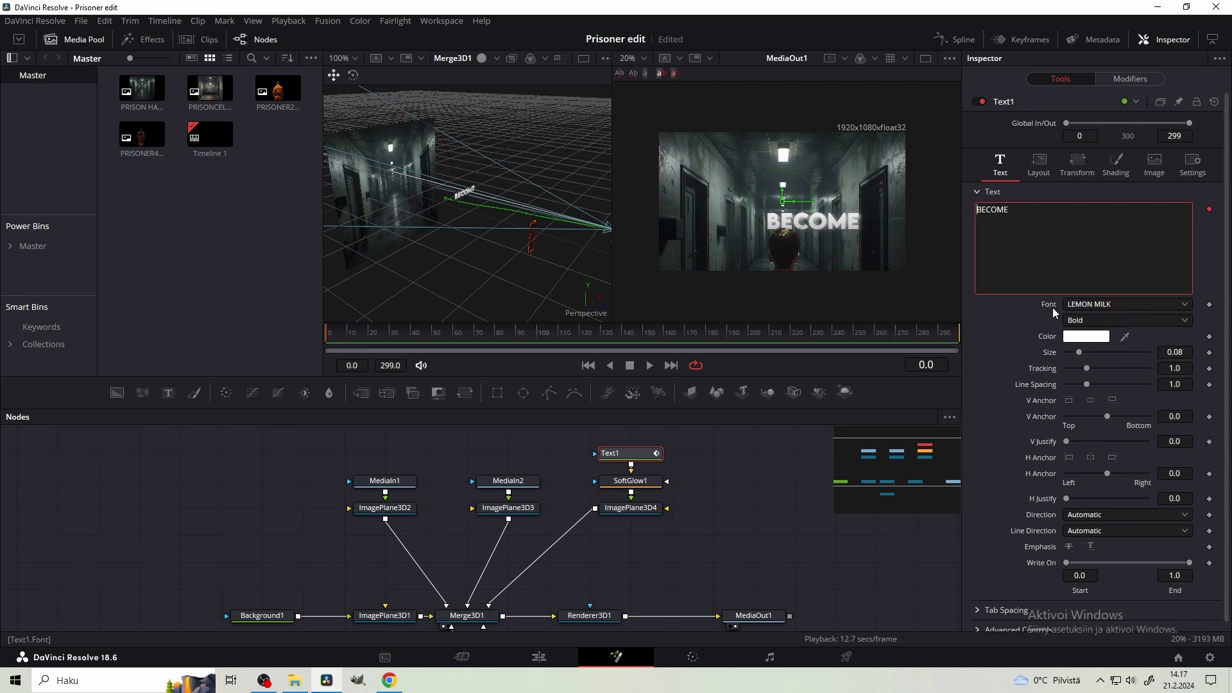
left_click(1130, 80)
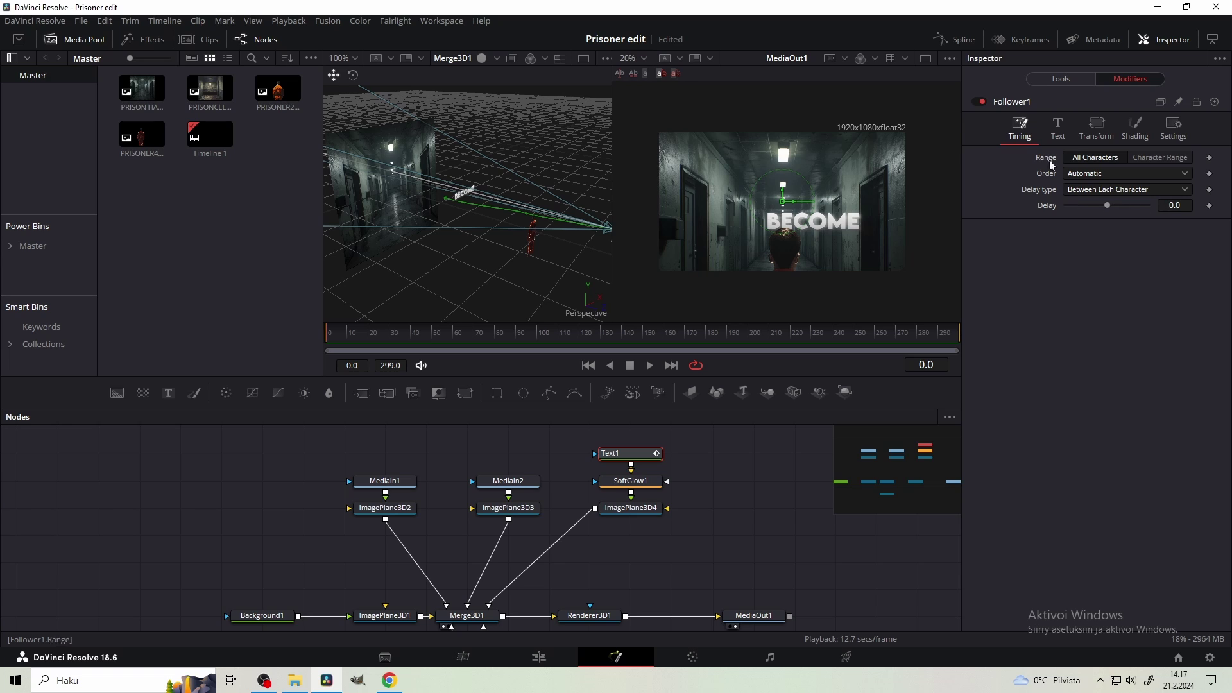
left_click(1057, 128)
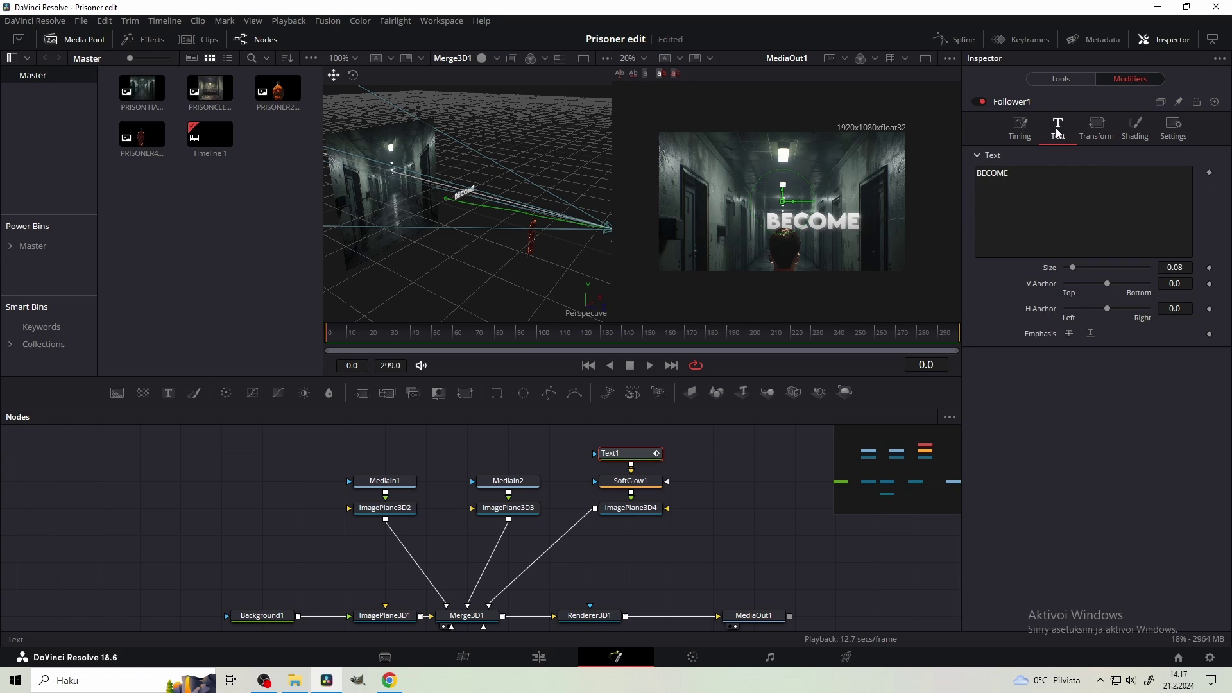
left_click(1209, 268)
left_click_drag(1075, 268, 945, 269)
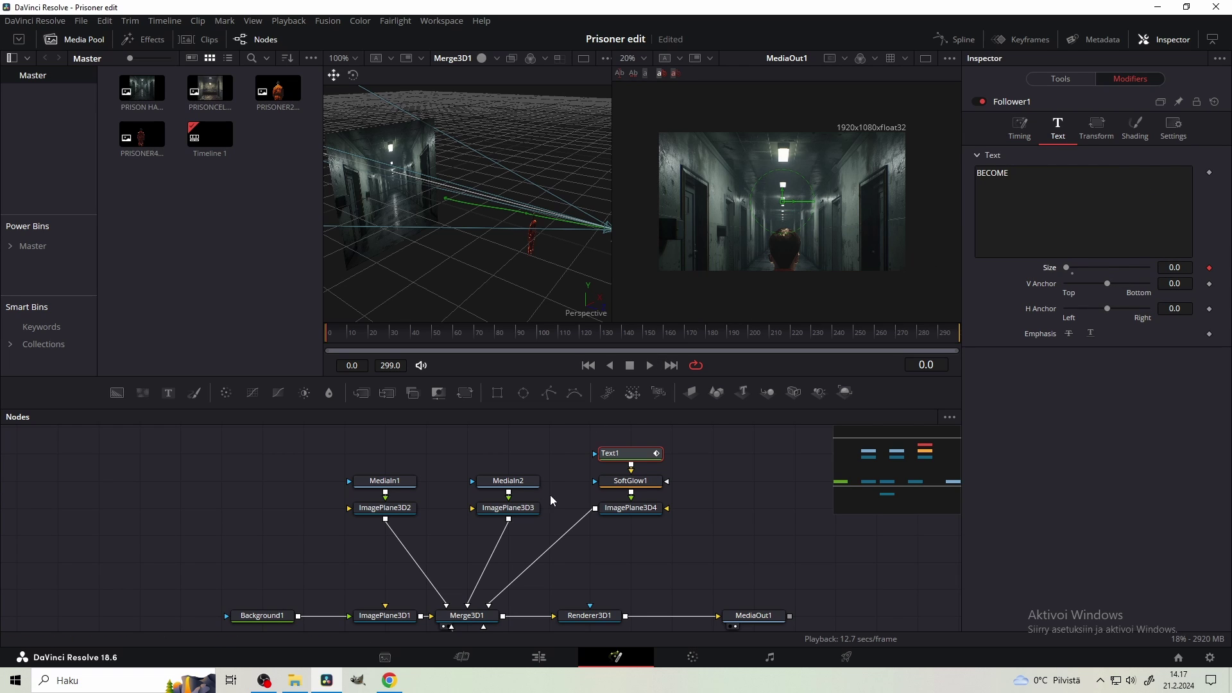
- At frame 30, keyframe the Follower modifier's text Size at 0.086
left_click_drag(551, 496, 578, 435)
left_click(490, 610)
left_click(390, 338)
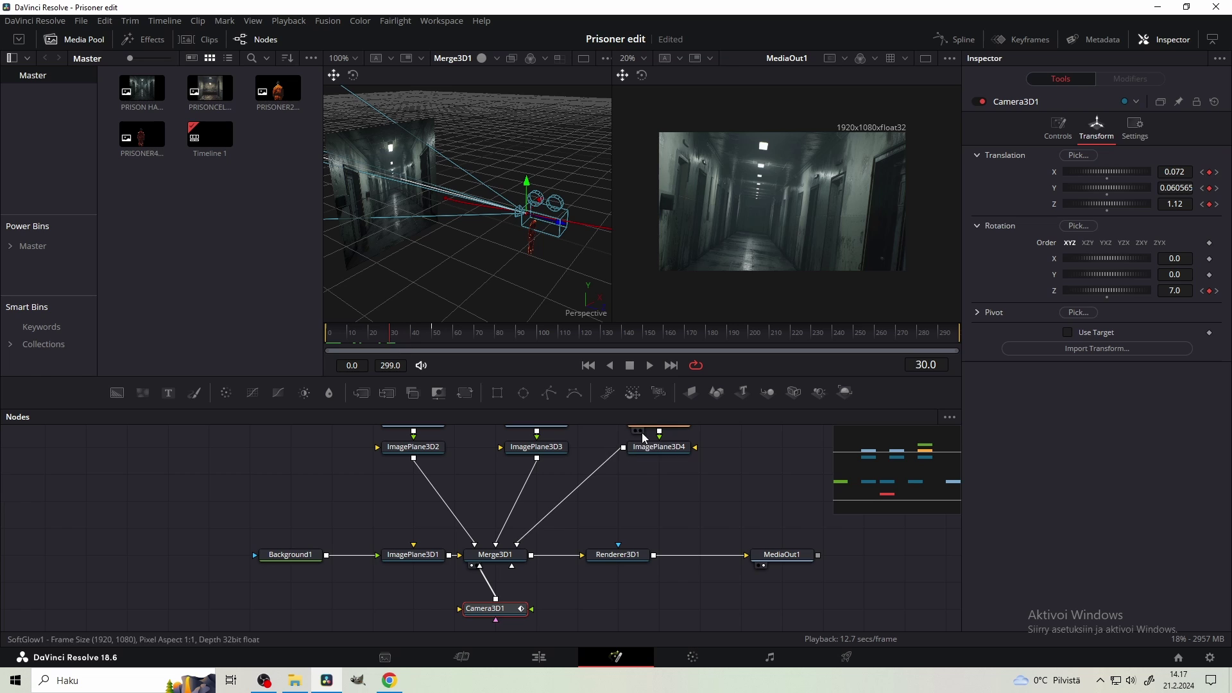
scroll(644, 438, "up", 2)
left_click(636, 490)
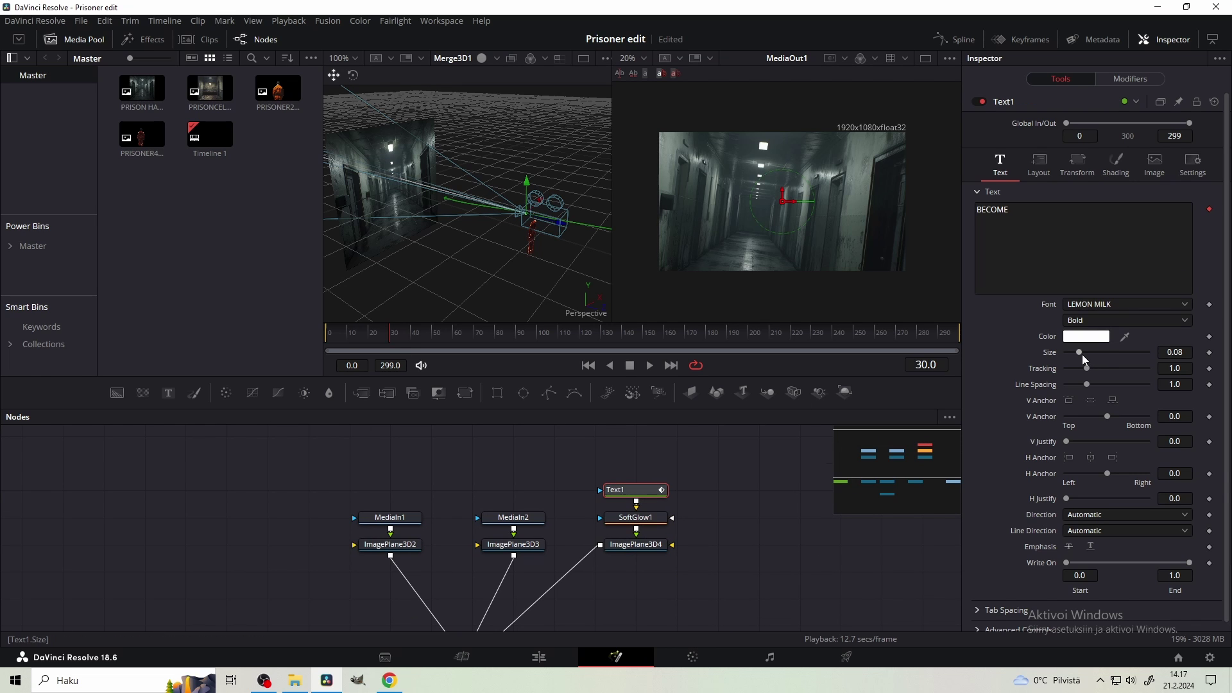
left_click(1078, 164)
left_click(1116, 78)
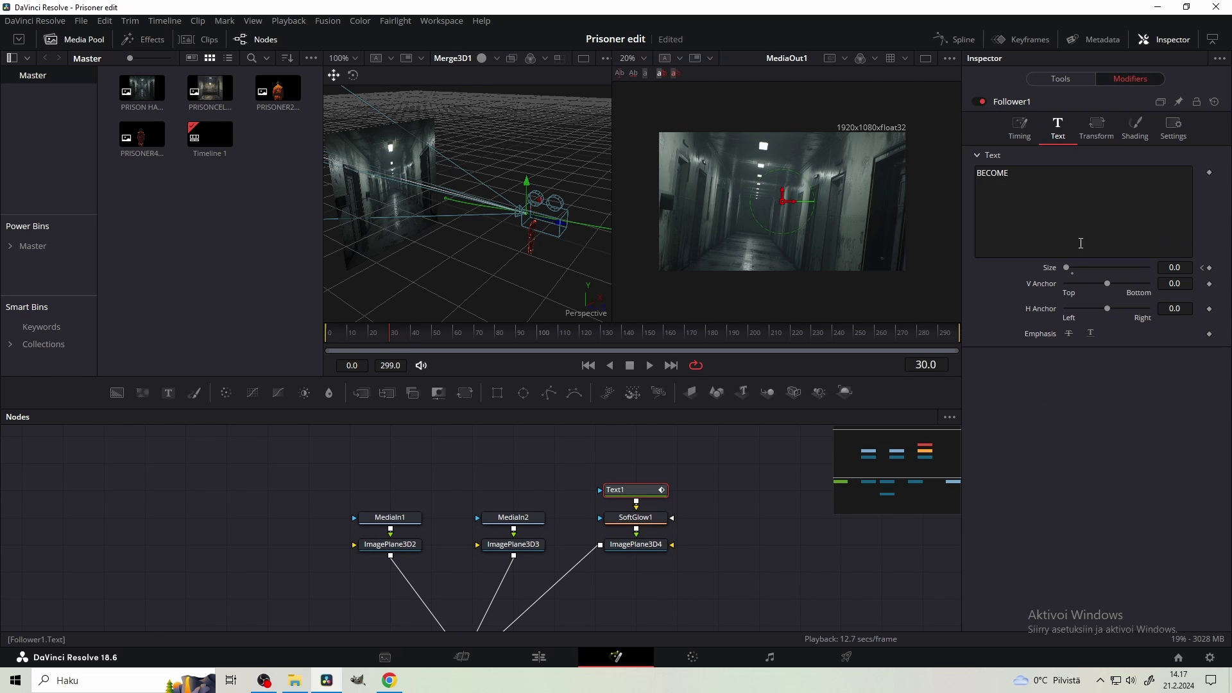
left_click_drag(1170, 270, 1196, 270)
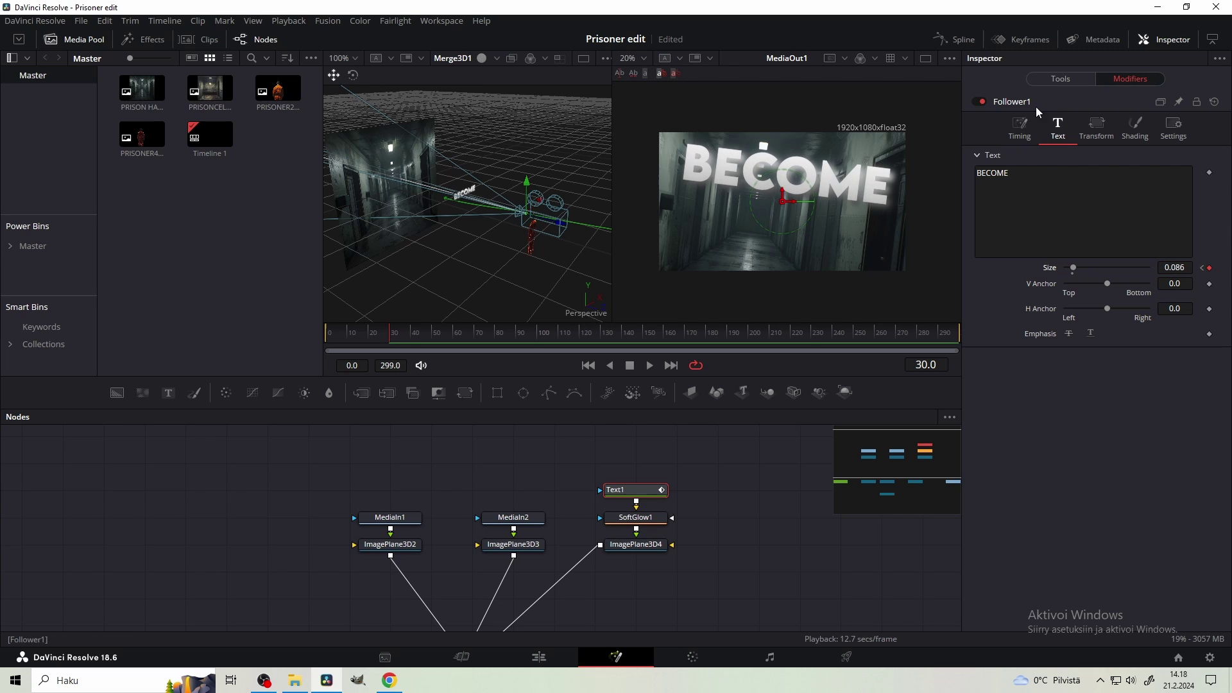
- Set the Follower modifier's delay between each character to 1.0 and scrub back to frame 26
left_click(1019, 127)
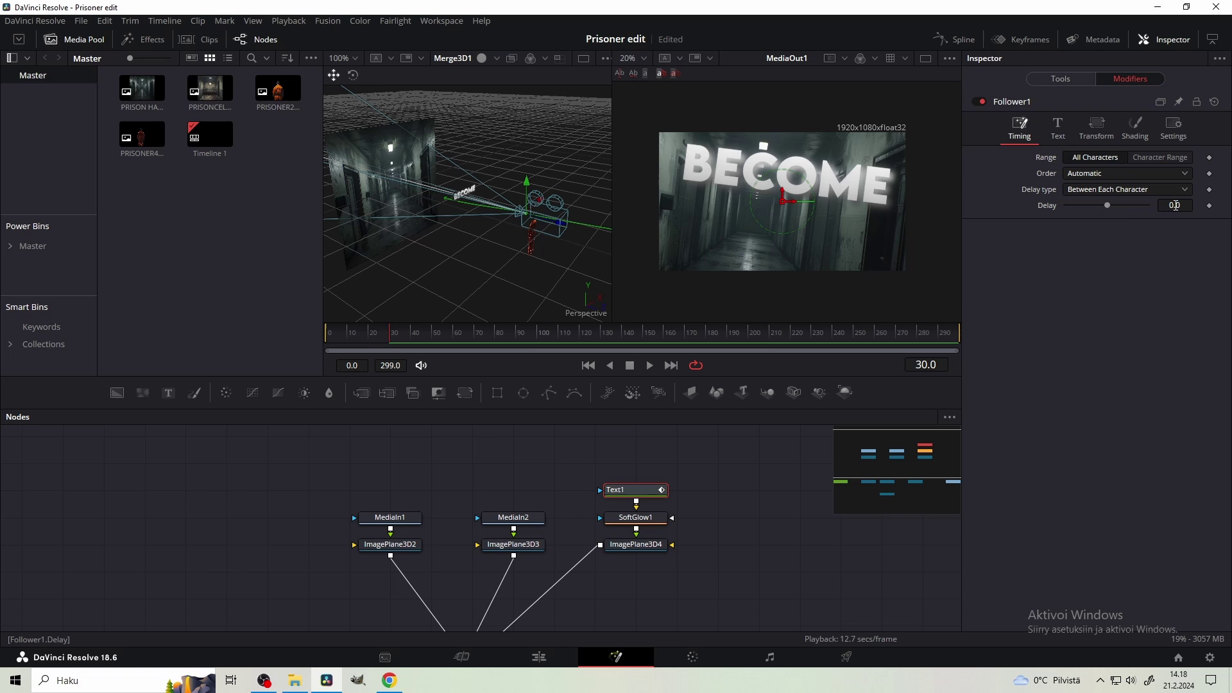
key("Return")
mouse_move(392, 339)
left_mouse_down()
mouse_move(348, 336)
mouse_move(383, 336)
left_mouse_up()
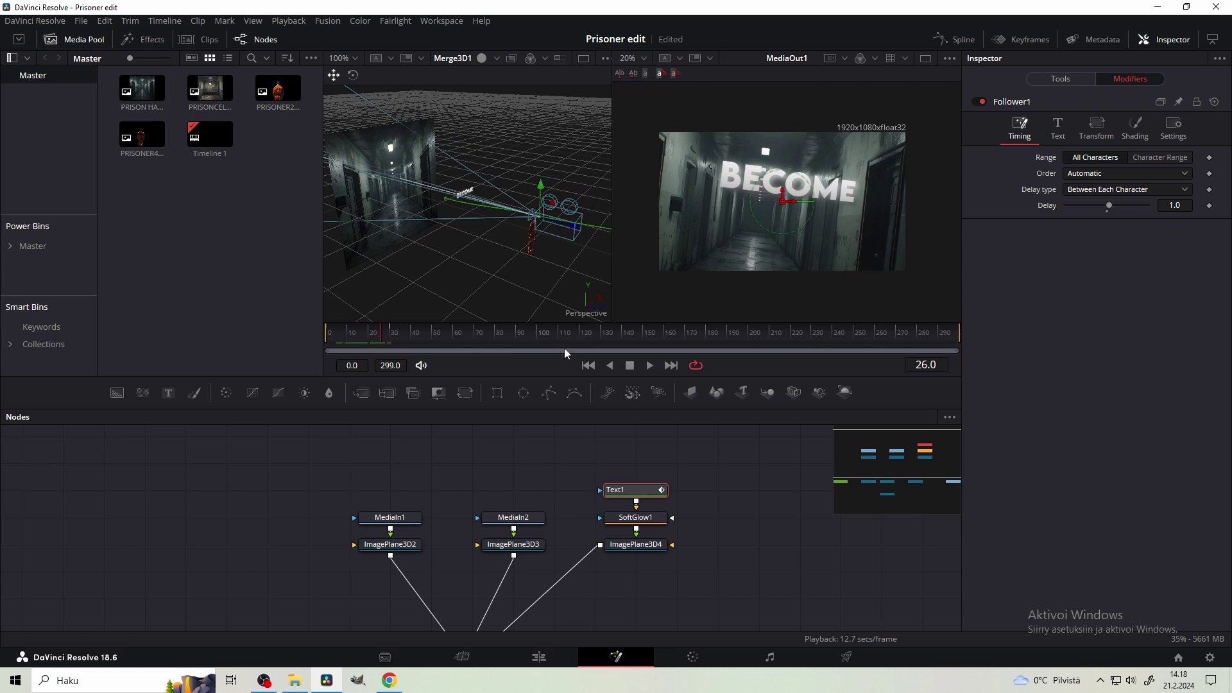
- Smooth the Follower Size spline between its two keyframes and point the frame 0 handle straight up for a fast ease-out
left_click(954, 41)
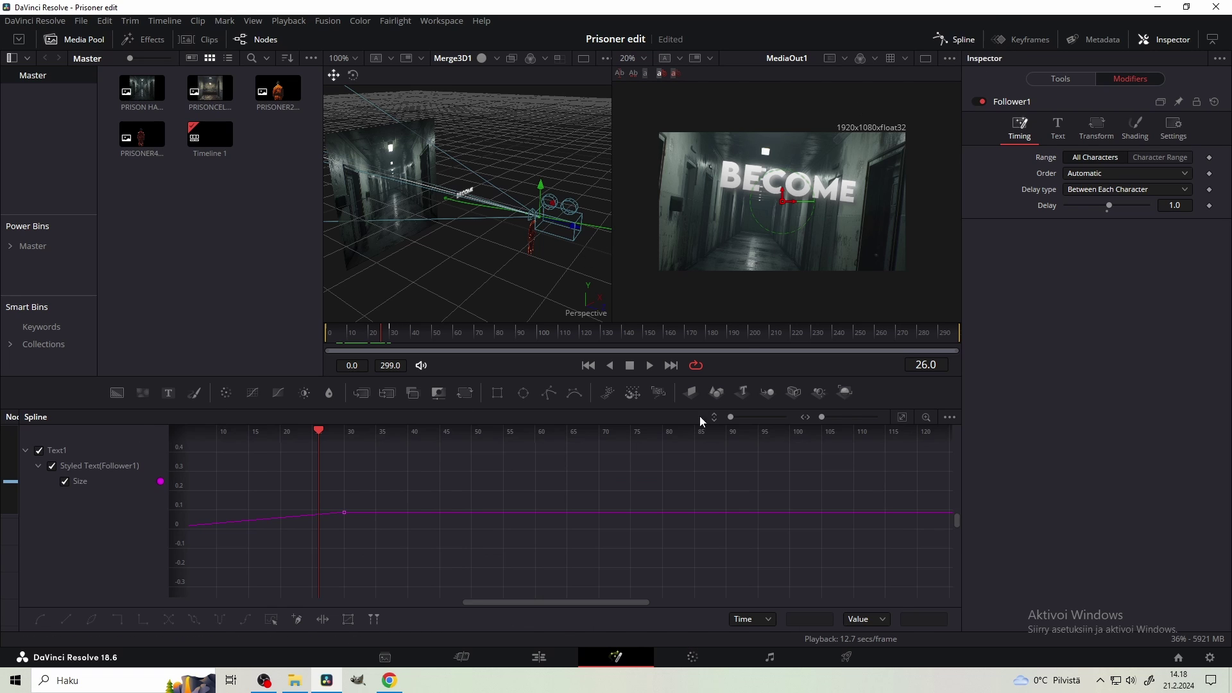
left_click(900, 419)
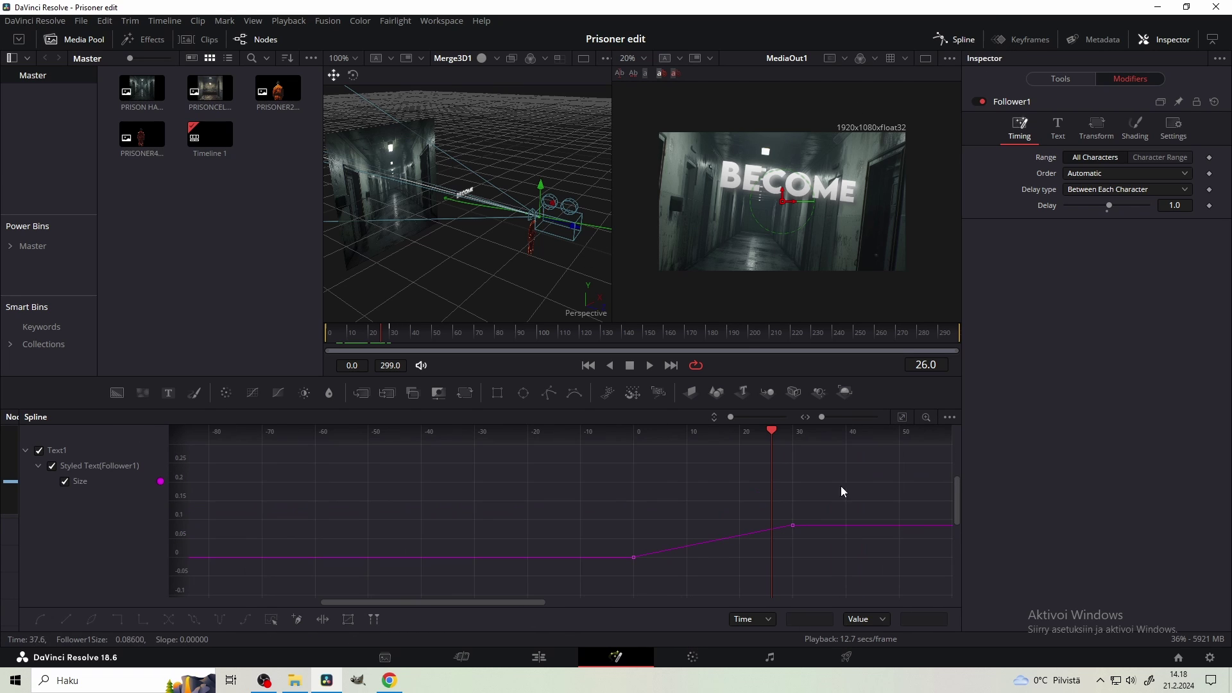
scroll(731, 545, "up", 1)
key("f")
scroll(681, 547, "up", 1)
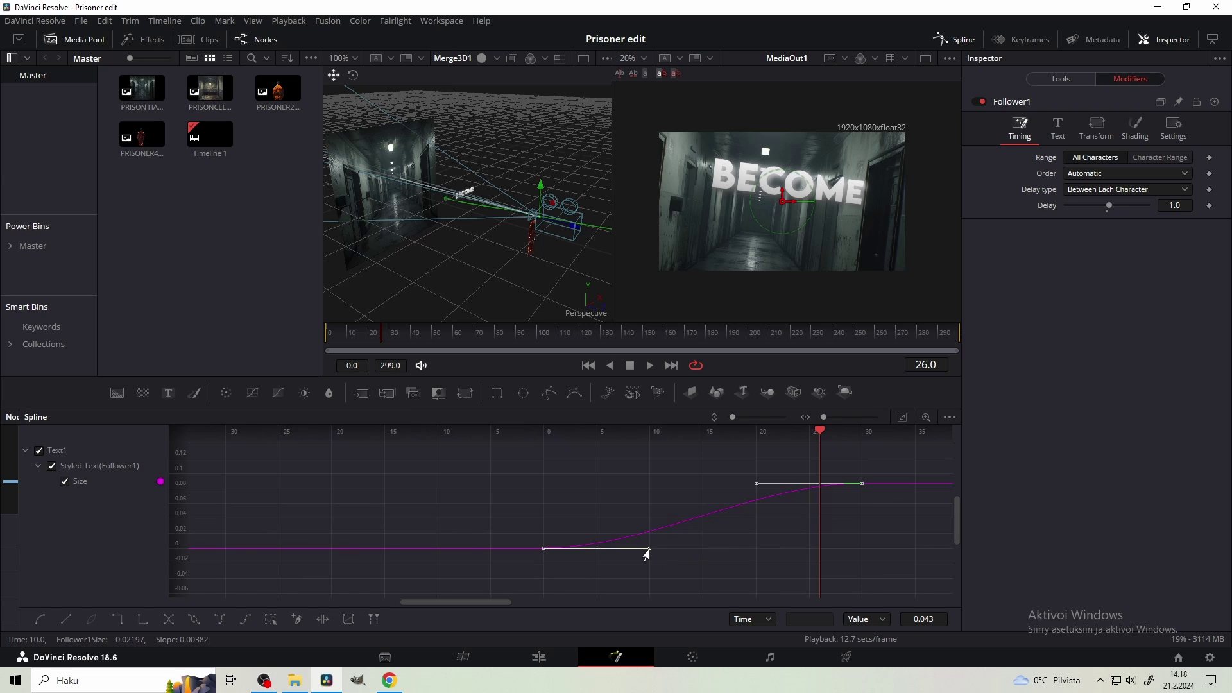
left_click_drag(648, 549, 544, 494)
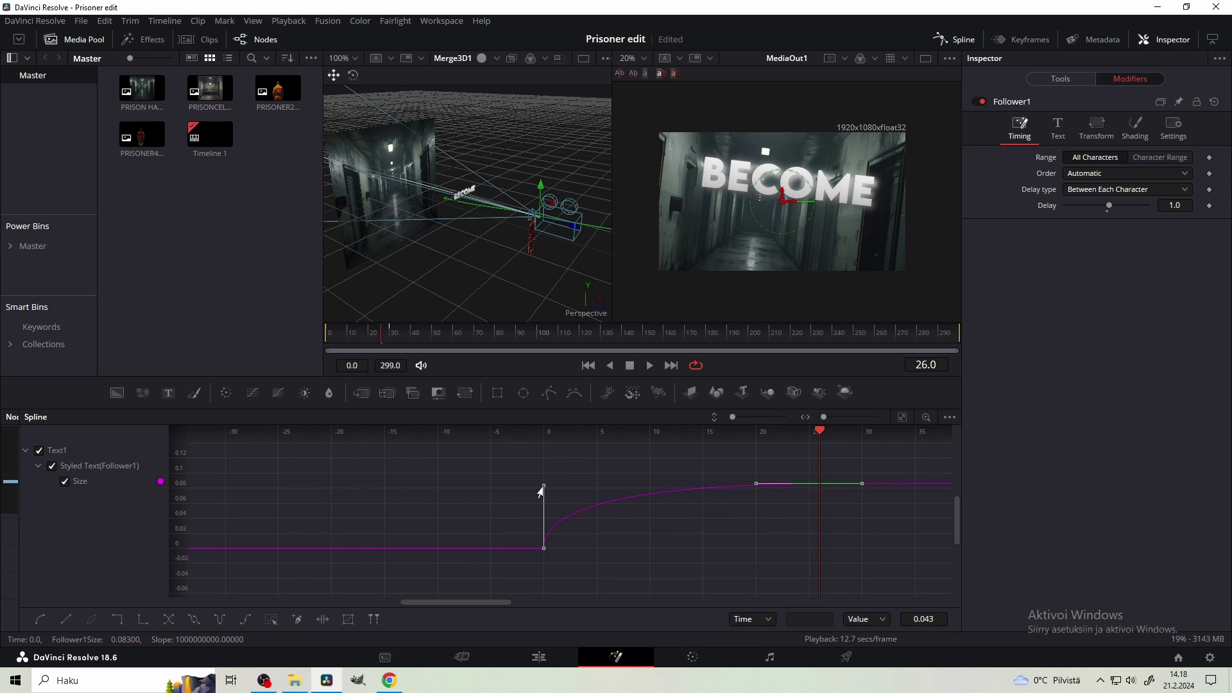
- Time-stretch the Size keyframes so the last one lands near frame 39, preview the animation, and save the project
left_click(322, 620)
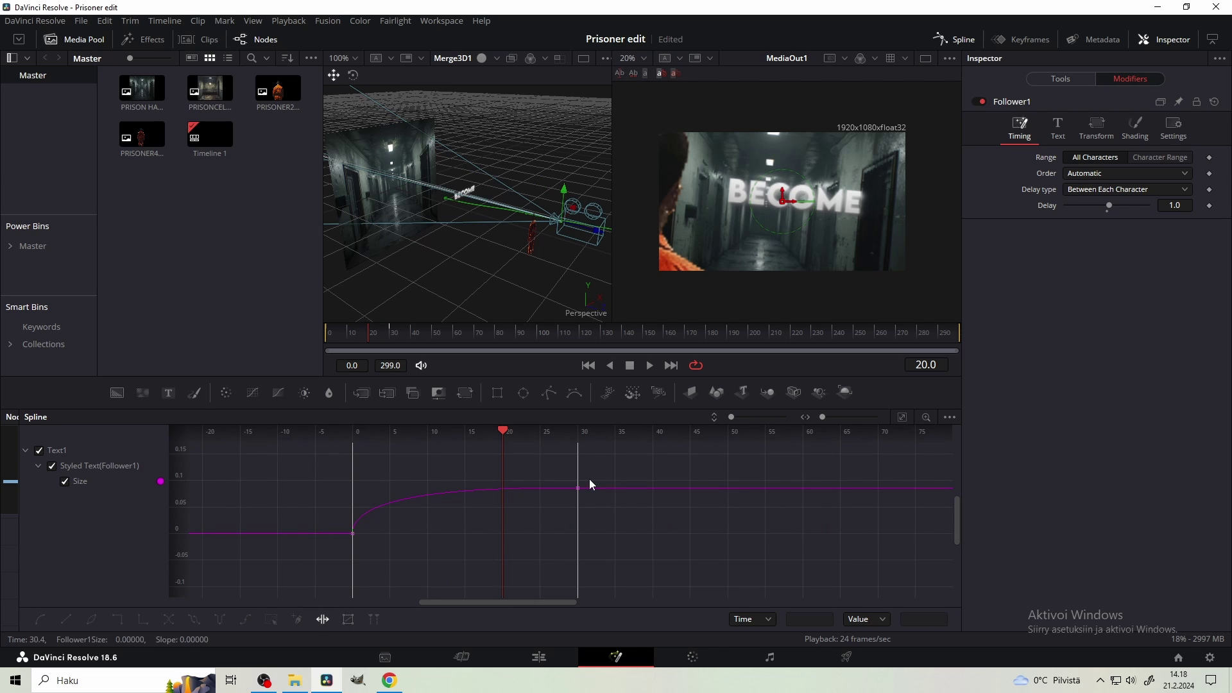
left_click_drag(576, 457, 650, 457)
key("space")
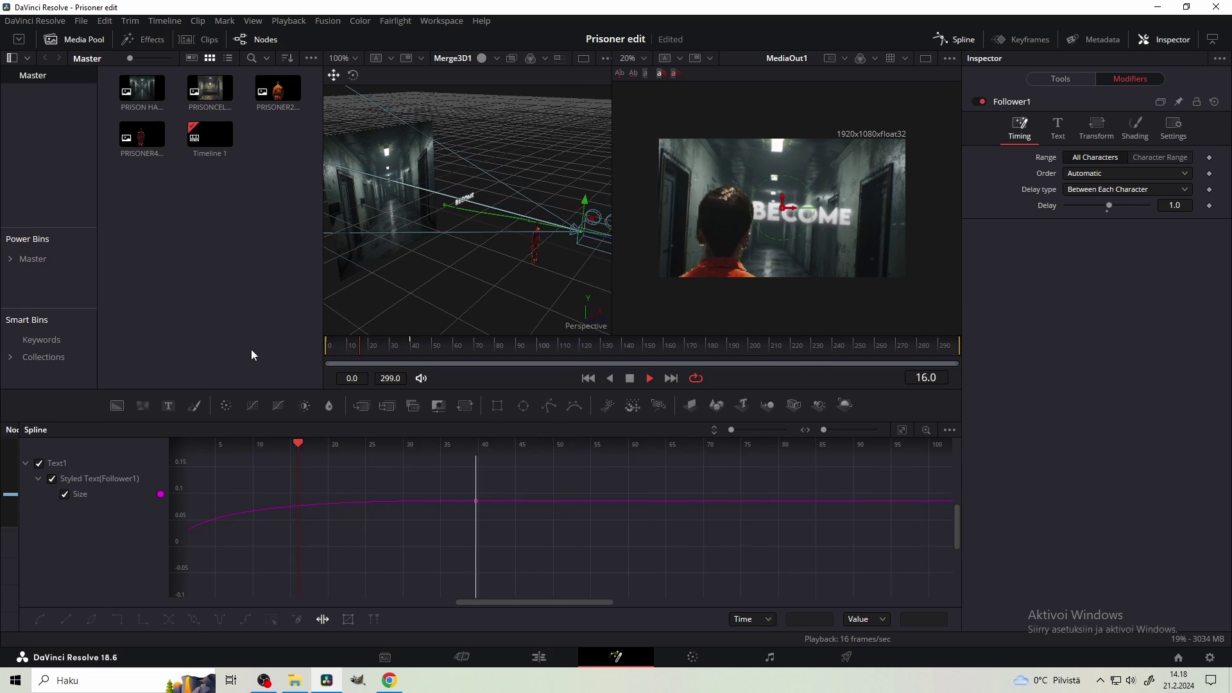
key("space")
left_click(954, 40)
key("ctrl+s")
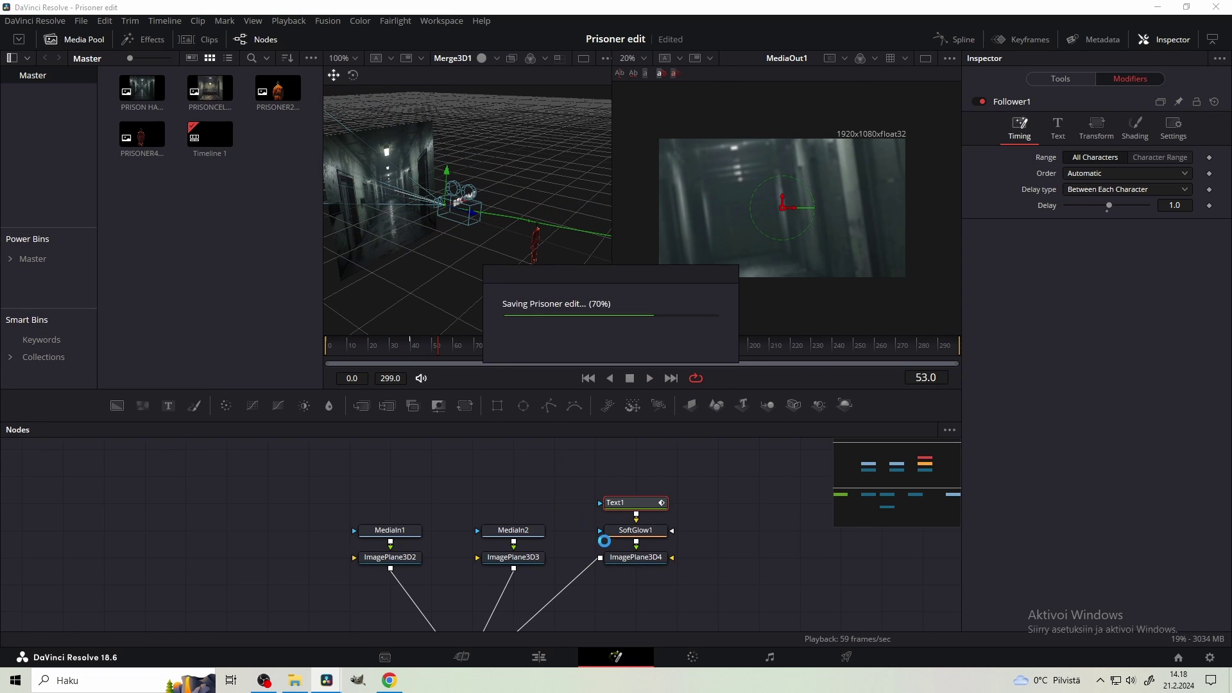
- Zoom out to the whole node graph and play the text animation from the first frame
scroll(604, 494, "down", 4)
key("space")
left_click(834, 511)
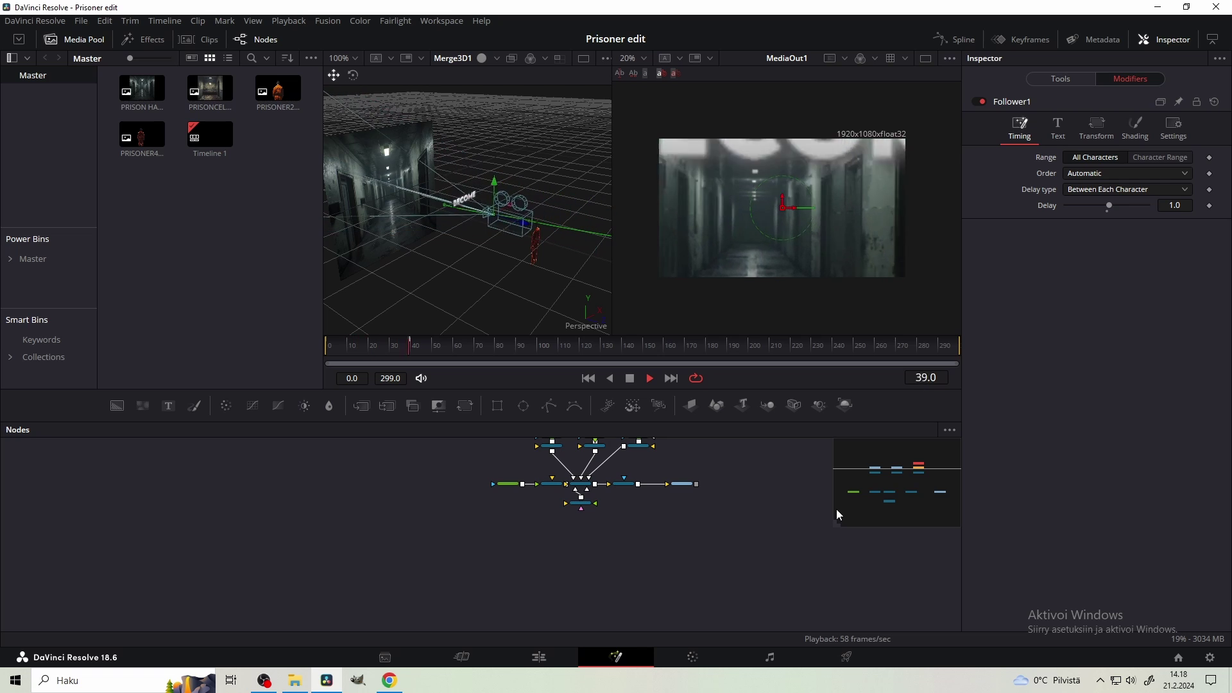
left_click_drag(352, 343, 211, 347)
key("space")
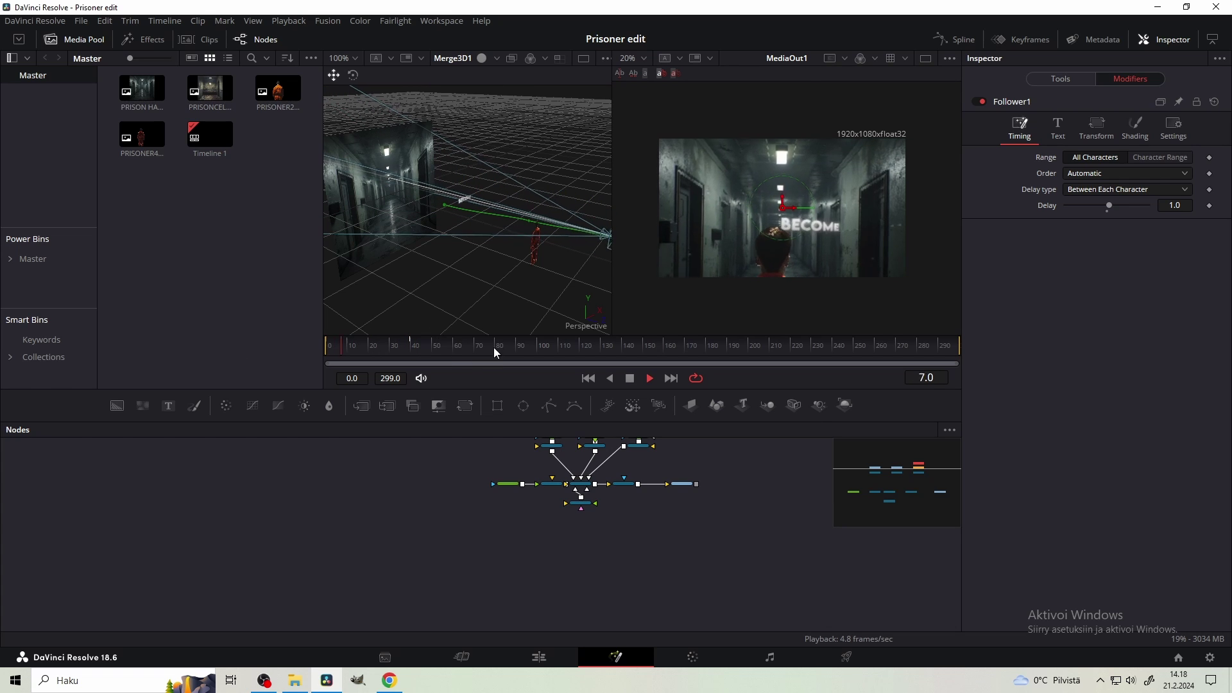
- Add a second Fusion Composition clip after the first on Video 1 and open it on the Fusion page
key("shift+4")
left_click_drag(179, 437, 600, 516)
left_click(601, 453)
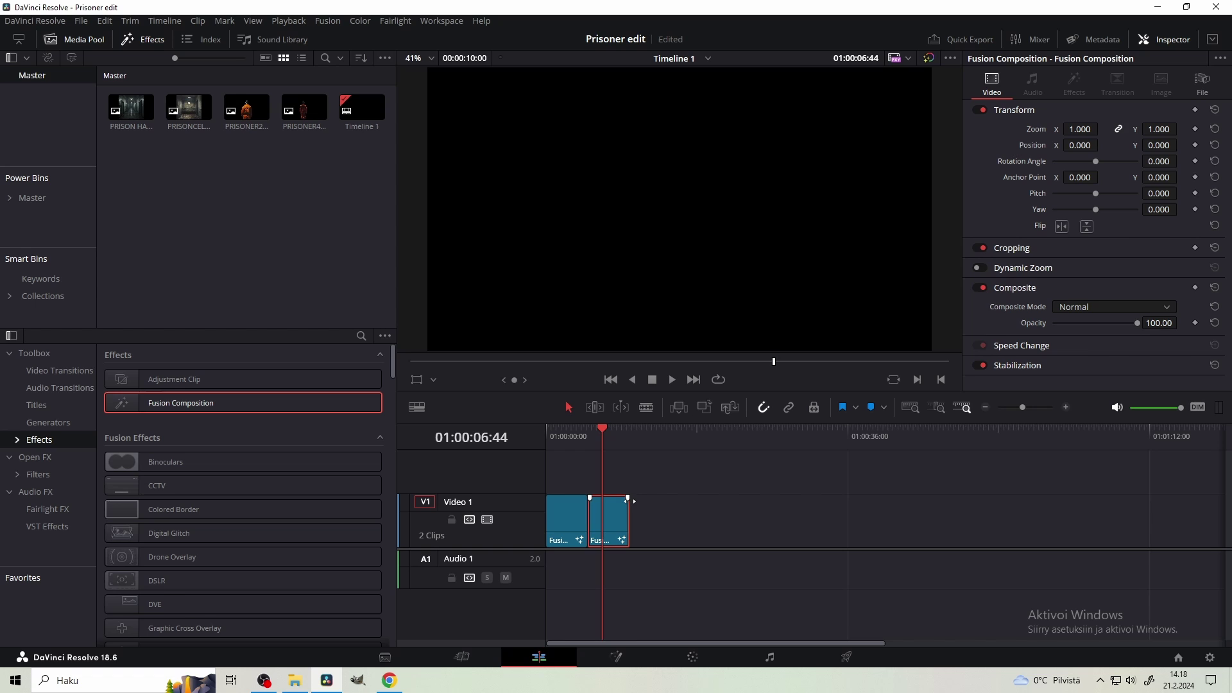
left_click(615, 661)
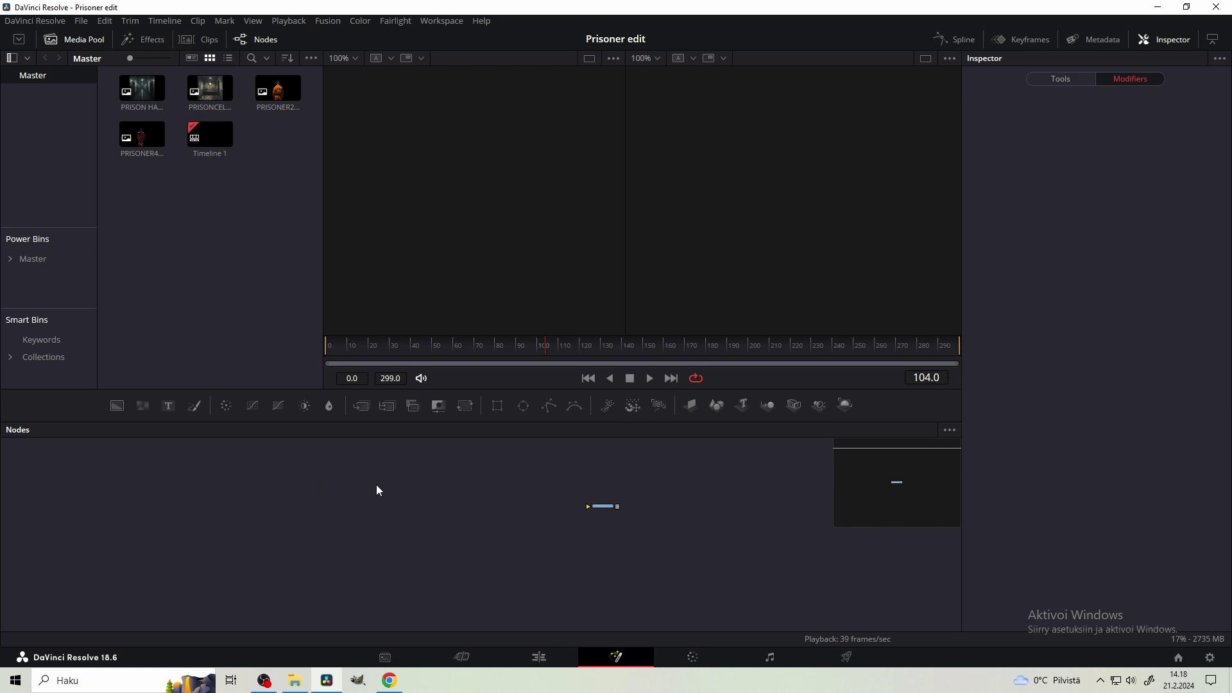
- Add a Background node with alpha 0.0 and place it well ahead of MediaOut1
scroll(579, 521, "up", 3)
left_click_drag(582, 521, 638, 492)
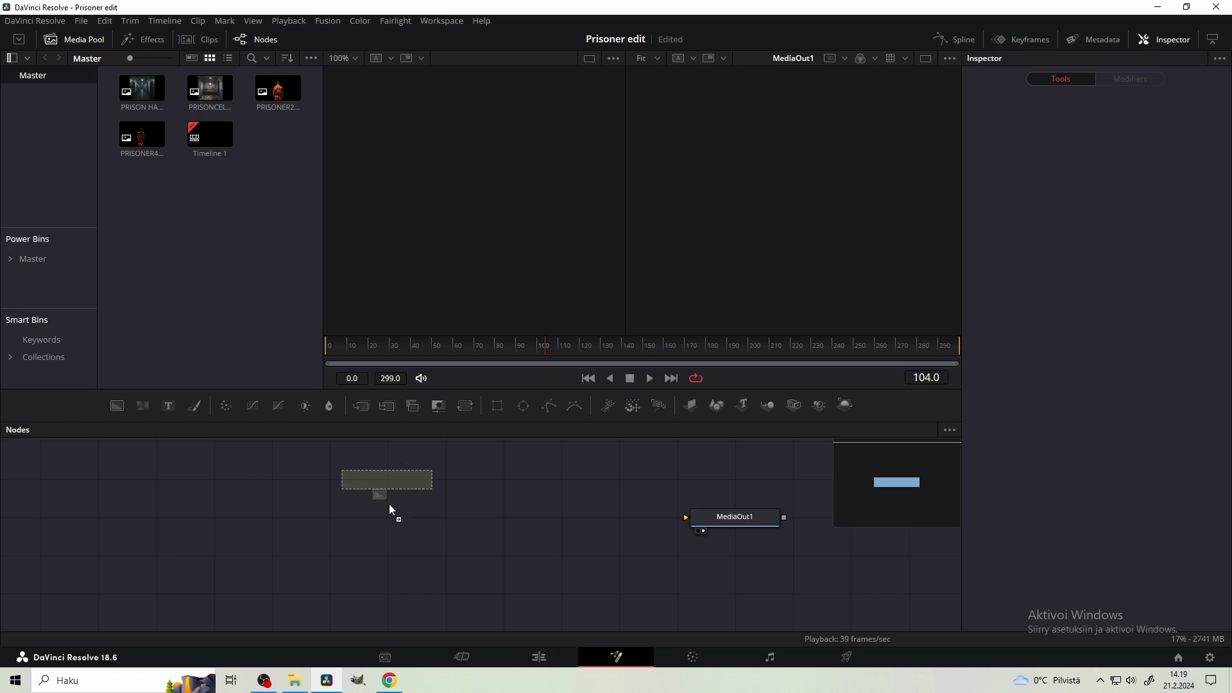
left_click_drag(389, 505, 443, 518)
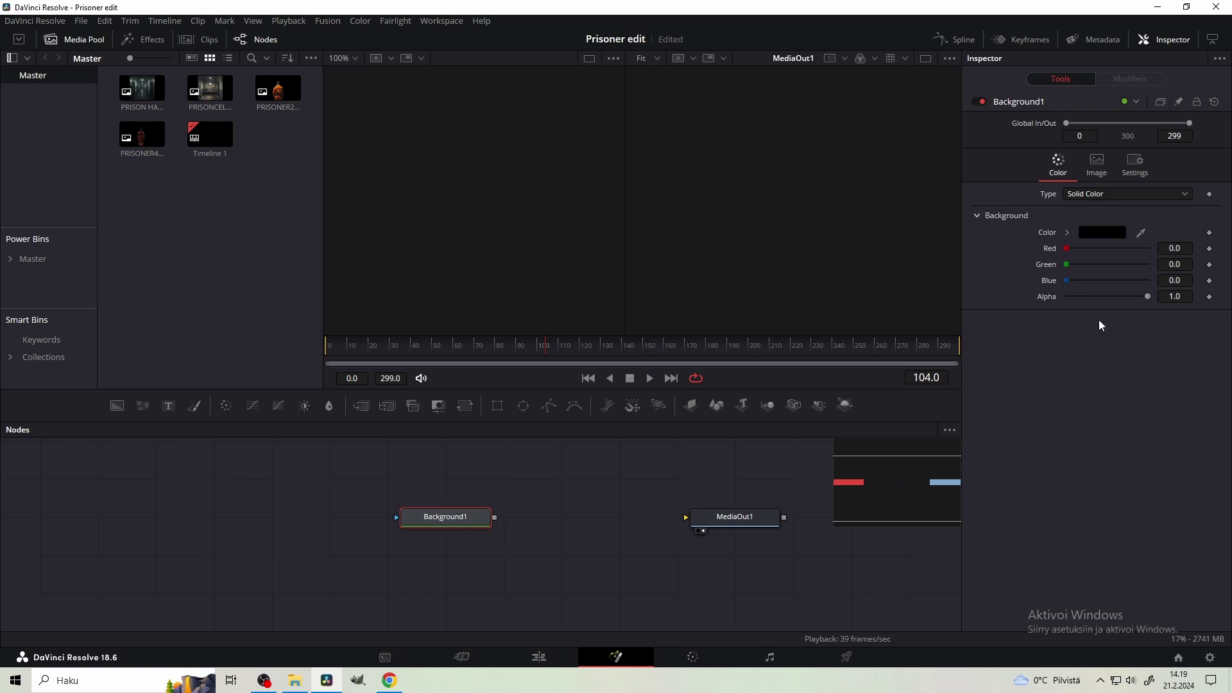
left_click_drag(1145, 299, 1133, 295)
left_click_drag(460, 523, 345, 526)
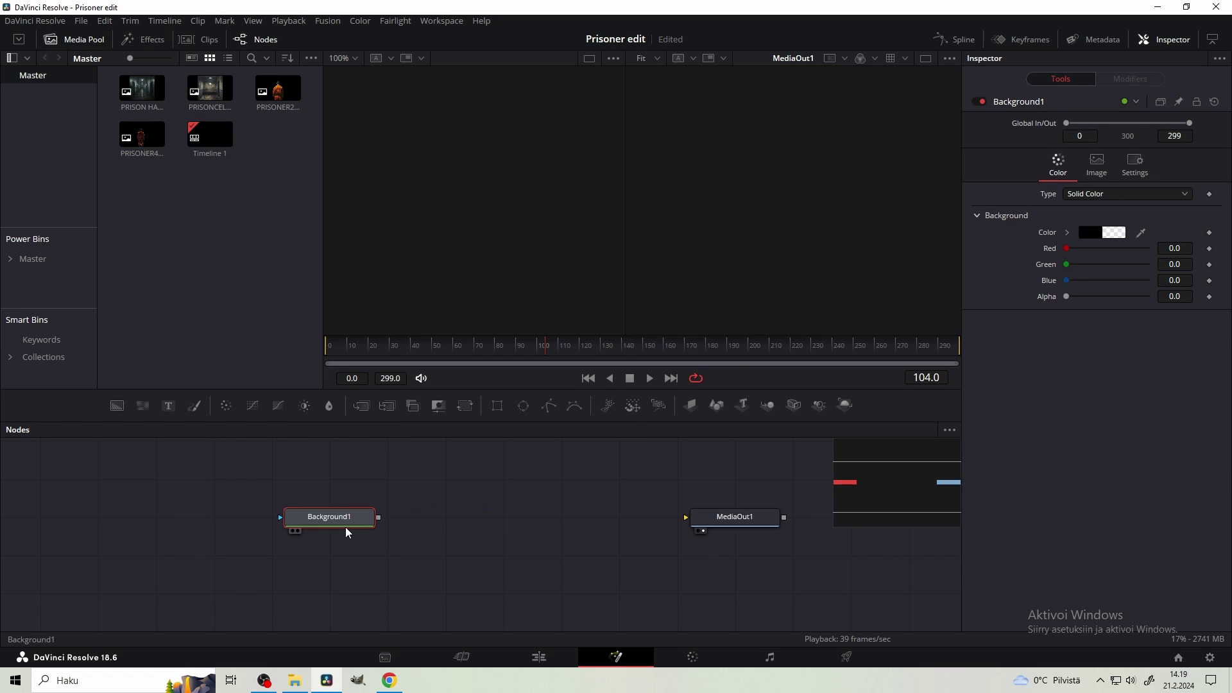
- Append an ImagePlane3D to Background1 and add a Renderer3D that feeds MediaOut1
key("shift+space")
type("BGIMA")
key("Return")
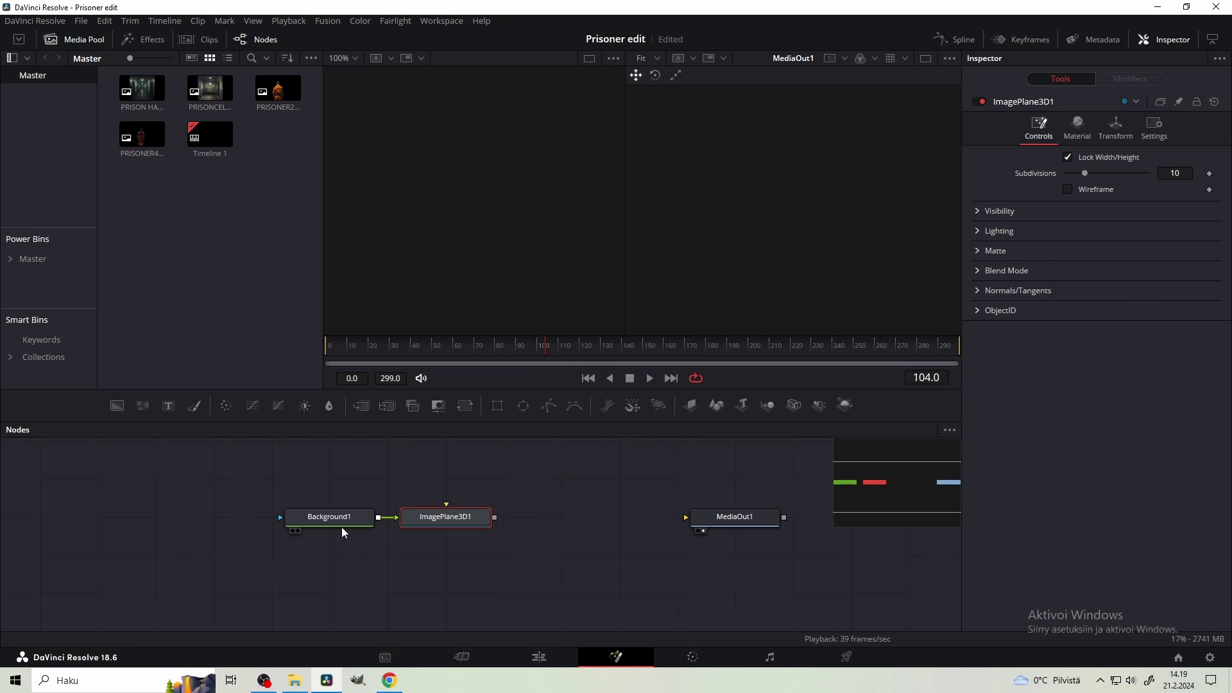
key("shift+space")
type("render")
key("Return")
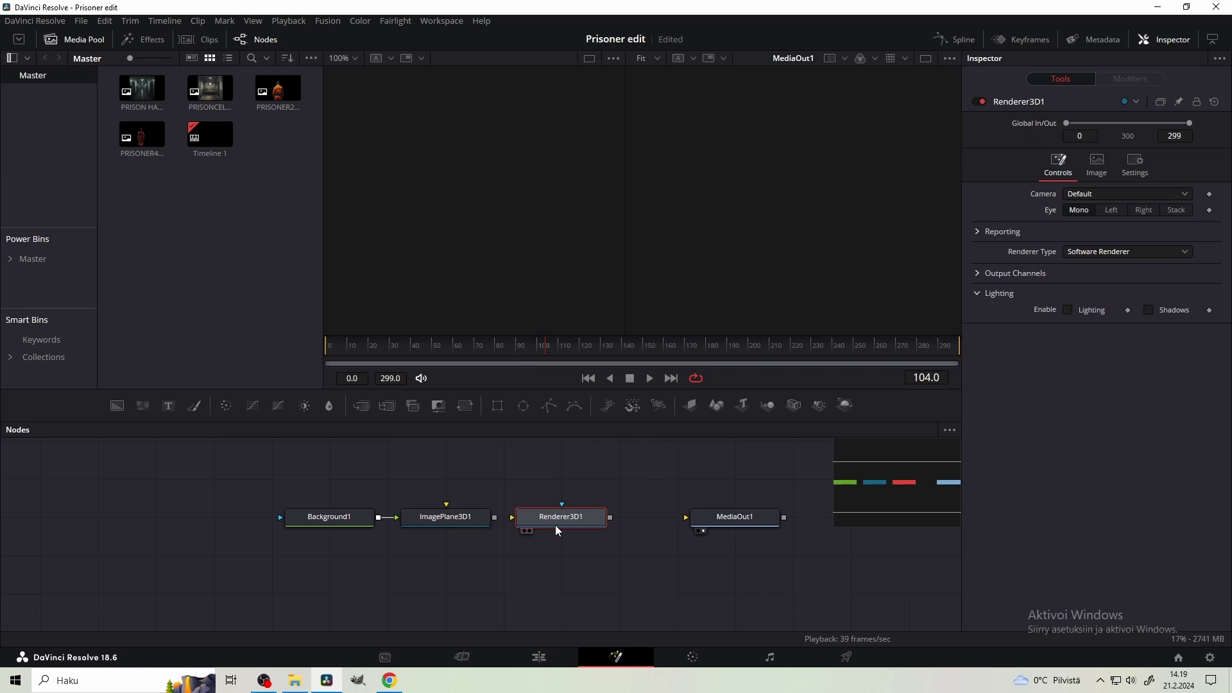
left_click_drag(610, 517, 685, 517)
- Space the nodes apart and connect ImagePlane3D1 to Renderer3D1
left_click_drag(550, 523, 609, 526)
left_click_drag(494, 559, 290, 511)
left_click(349, 453)
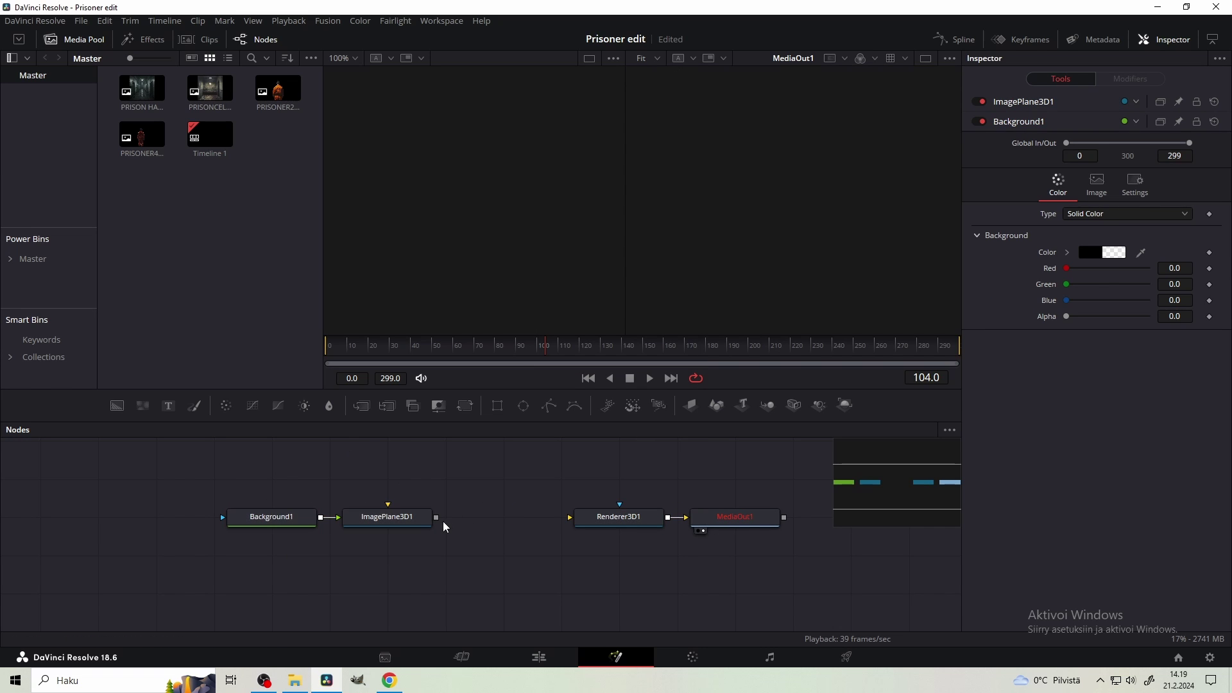
left_click_drag(466, 513, 492, 544)
- Bring the prison cell image and PRISONER2.png into the node graph and place an ImagePlane3D below each one
scroll(520, 495, "down", 2)
left_click_drag(589, 390, 590, 371)
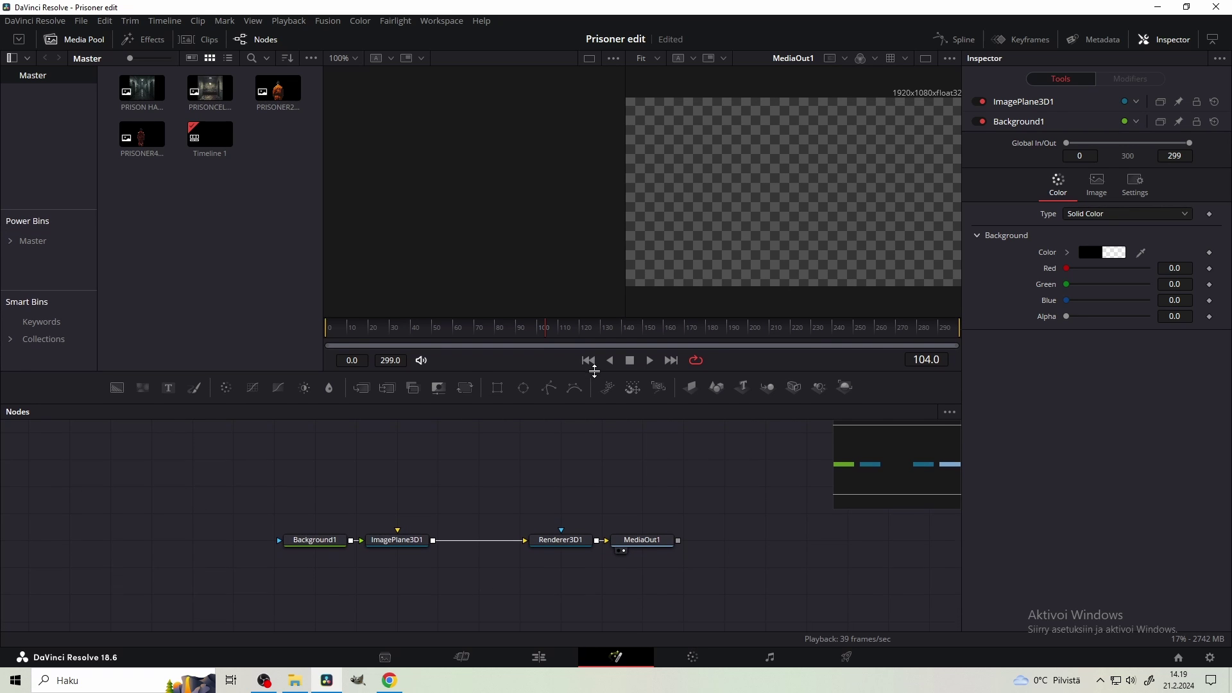
left_click_drag(192, 107, 457, 470)
left_click_drag(277, 90, 581, 471)
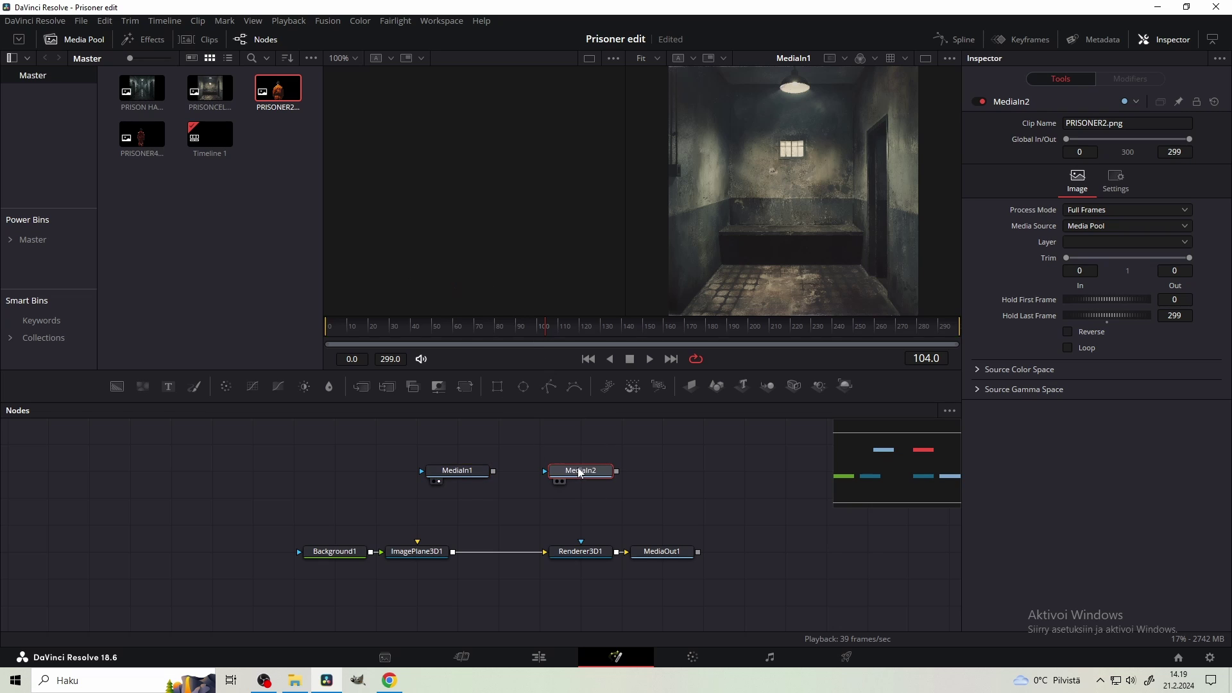
left_click_drag(447, 475, 397, 503)
key("shift+space")
type("image plane")
key("Return")
left_click(587, 473)
key("shift+space")
key("Return")
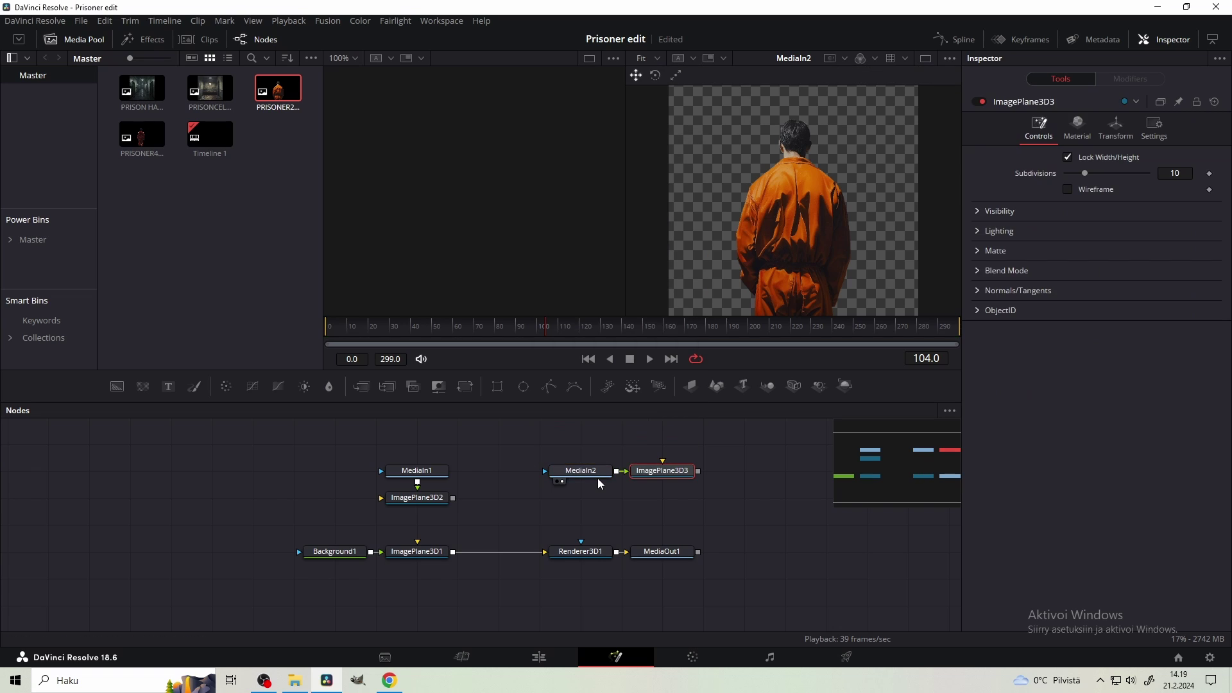
left_click_drag(664, 476, 541, 503)
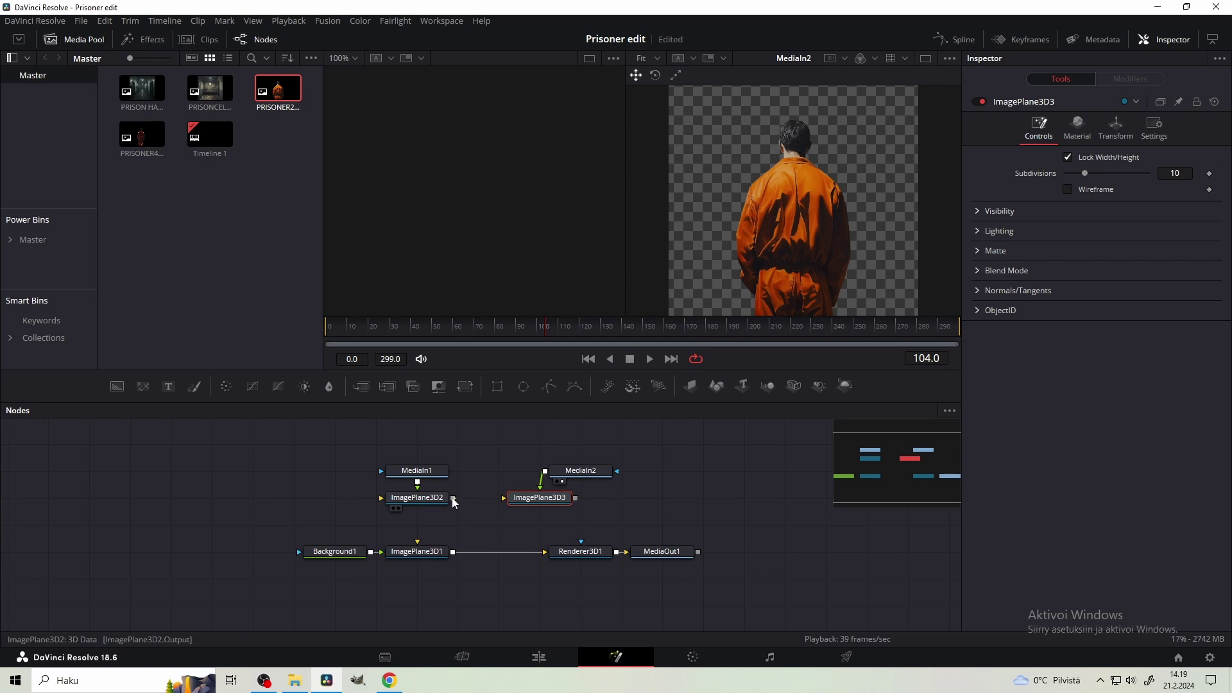
- Merge both new image planes into the line before Renderer3D1 with a Merge3D, and line up the media branches above it
left_click_drag(453, 498, 460, 557)
left_click_drag(576, 498, 515, 553)
mouse_move(582, 471)
left_mouse_down()
mouse_move(543, 470)
mouse_move(600, 473)
left_mouse_up()
left_click(559, 499, "ctrl")
left_click_drag(436, 502, 436, 475)
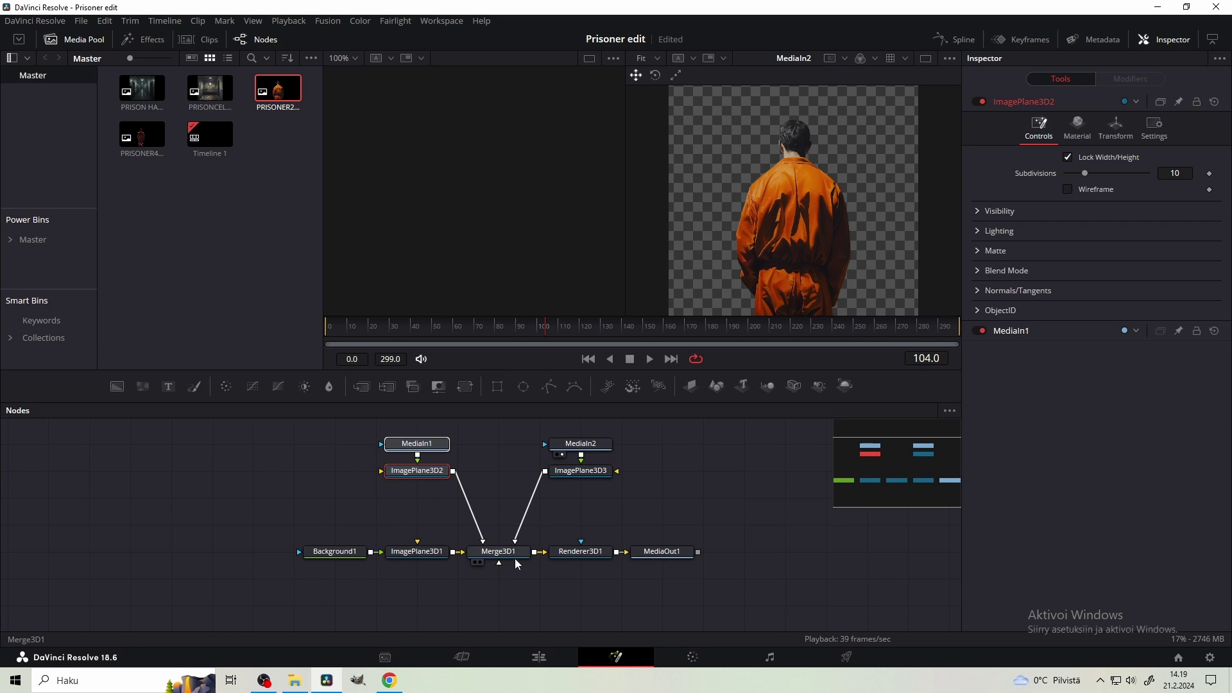
- Show MediaOut1 in the second viewer and the Merge3D1 scene from an oblique angle in the first viewer
left_click(661, 552)
key("2")
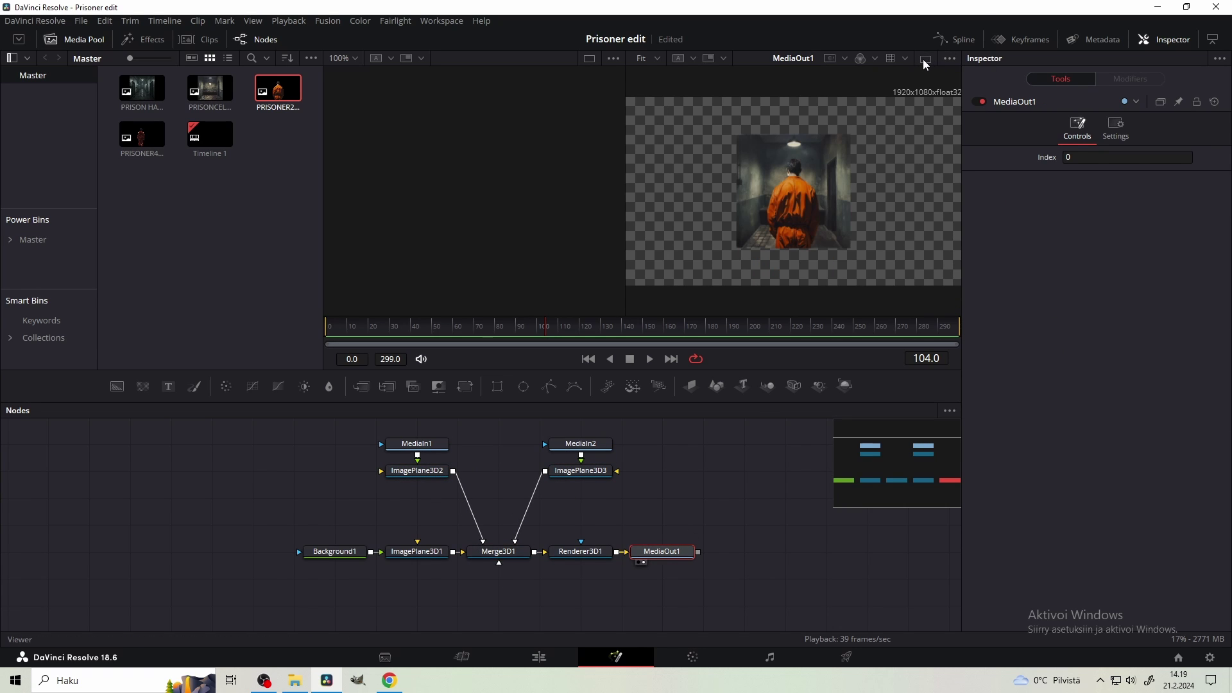
left_click(924, 62)
left_click(925, 62)
left_click(498, 552)
key("1")
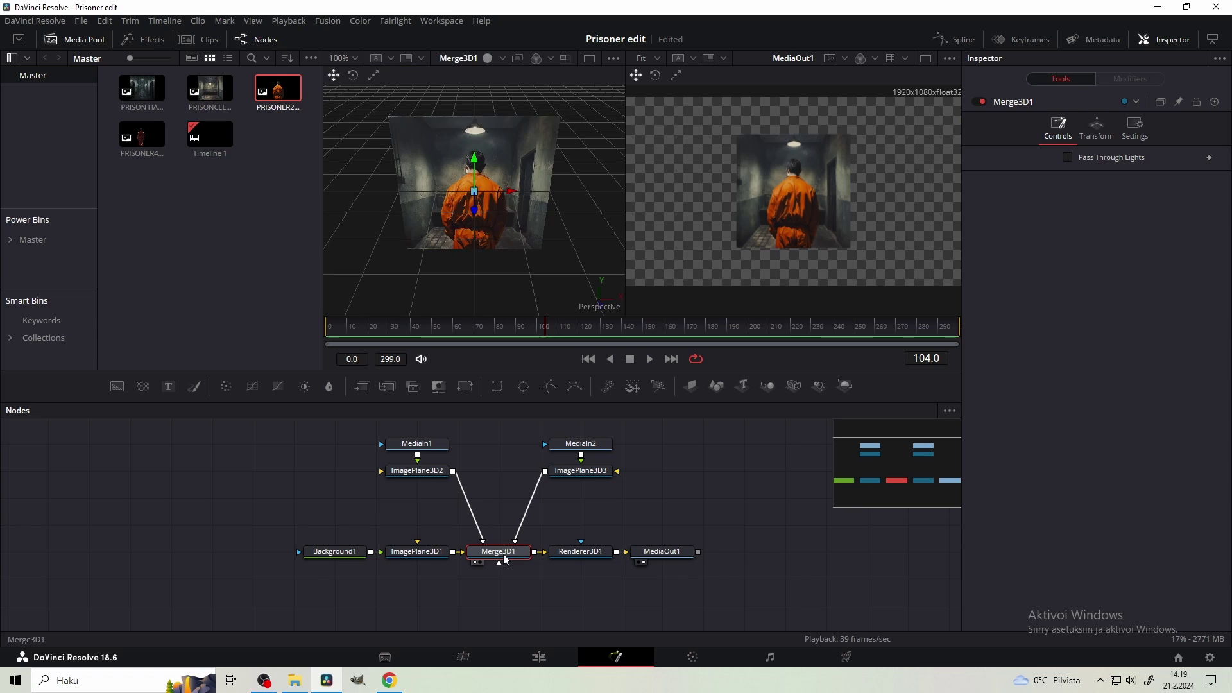
left_click_drag(520, 218, 398, 221)
scroll(494, 240, "down", 2)
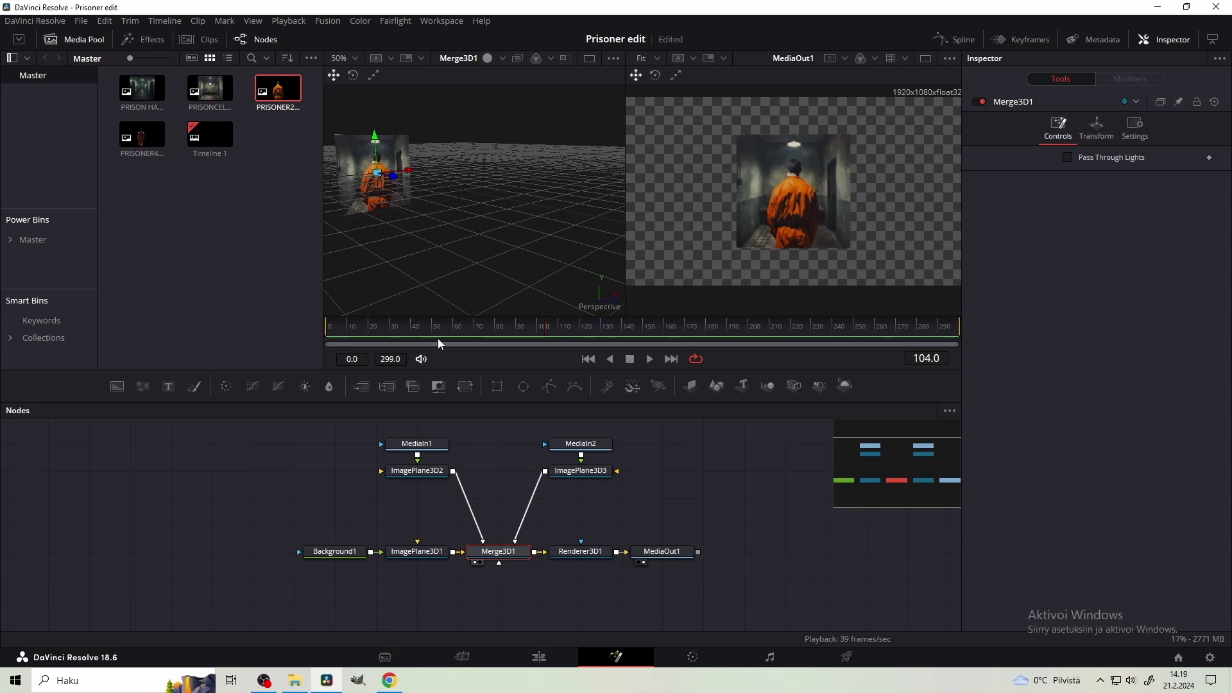
- Add a Camera3D connected to Merge3D1 and place it directly beneath the merge node
key("shift+space")
key("BackSpace")
key("BackSpace")
key("BackSpace")
type("CAME")
key("Return")
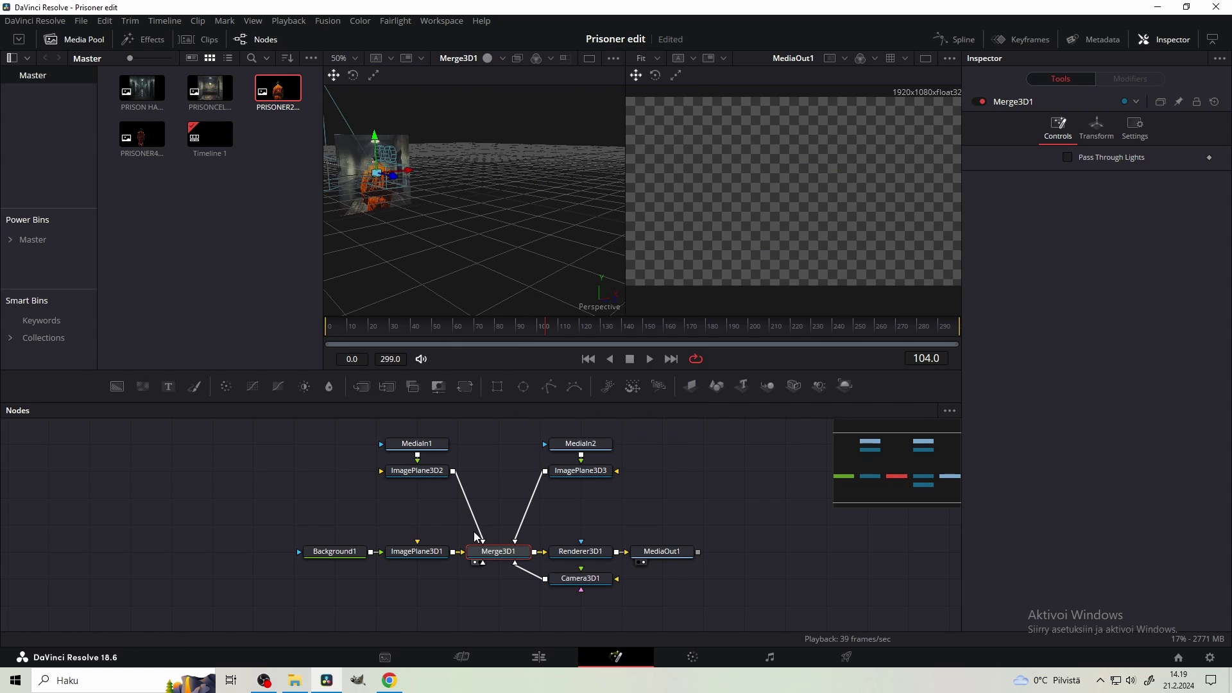
left_click_drag(579, 578, 498, 578)
- Pull the camera back from the cell image until the image fills the render frame, and raise it slightly
scroll(439, 192, "down", 2)
scroll(449, 189, "up", 2)
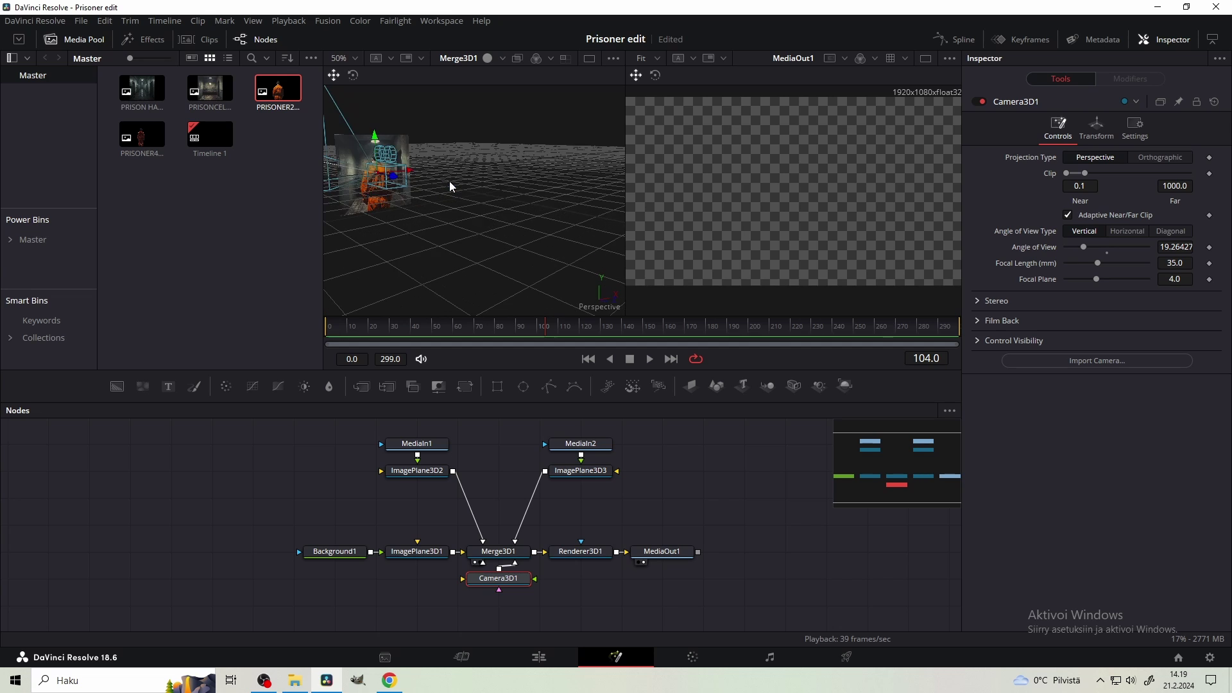
left_click_drag(455, 188, 561, 234)
scroll(678, 216, "down", 2)
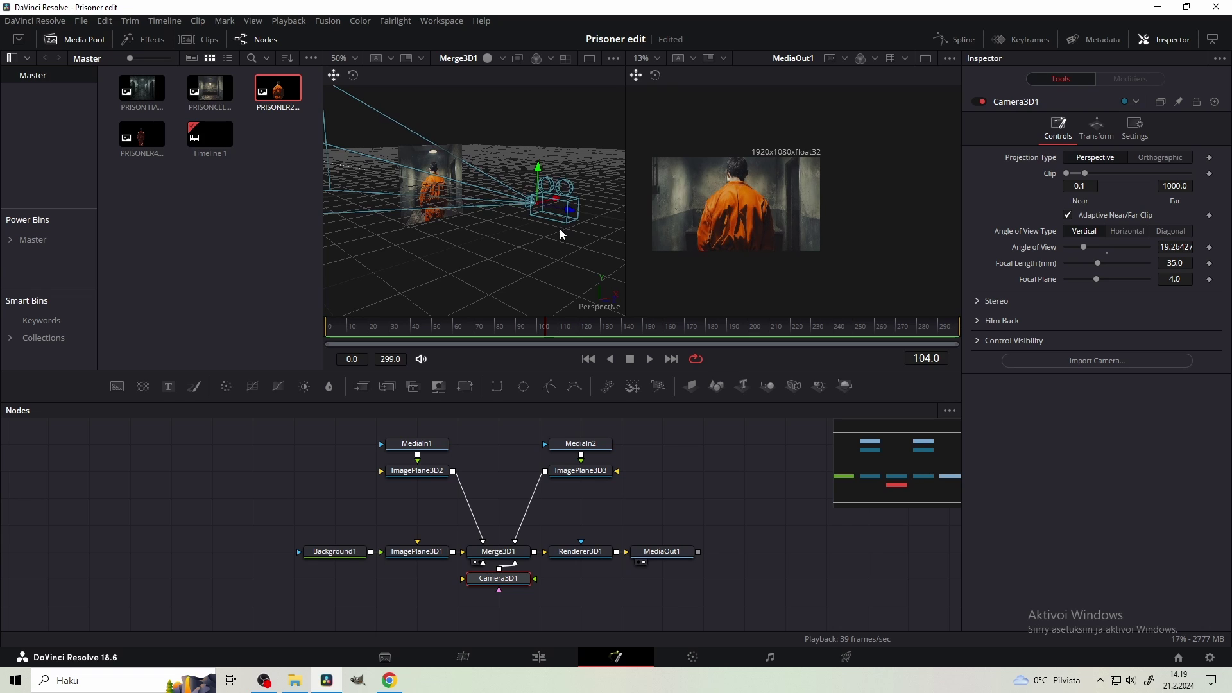
mouse_move(546, 172)
left_mouse_down()
mouse_move(547, 147)
mouse_move(549, 165)
left_mouse_up()
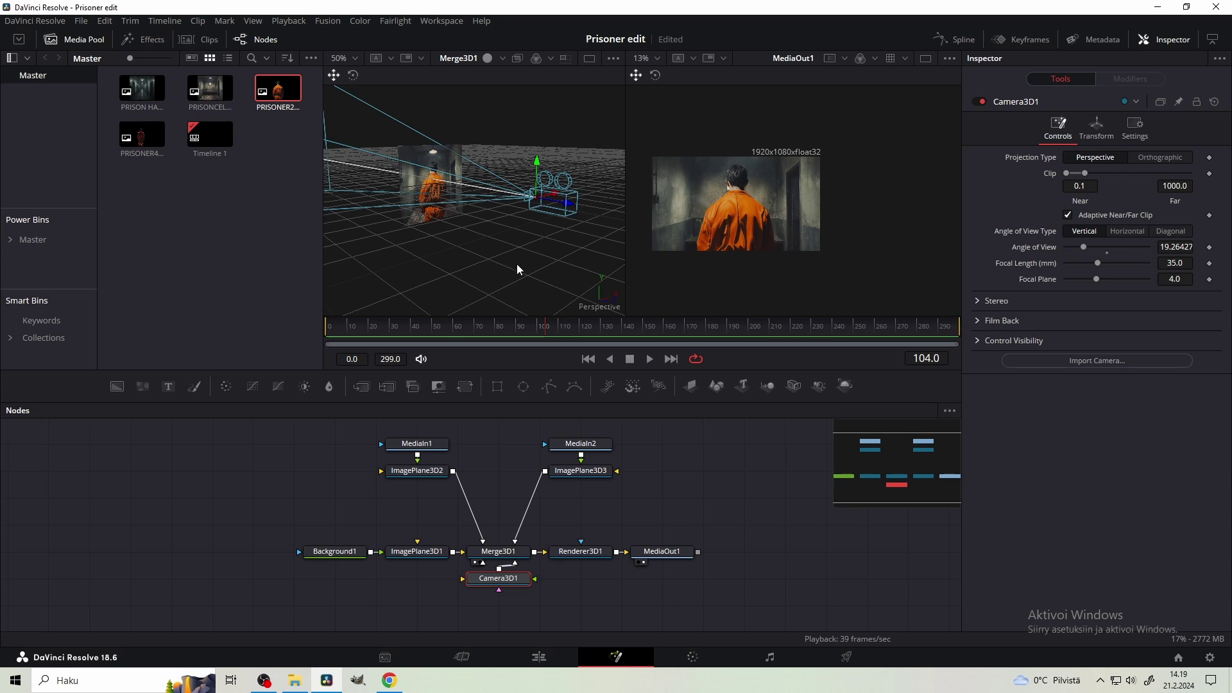
- Position the prisoner's image plane at Y 0.017 and Z 0.932406, scale it to 0.308, and save the project
left_click(579, 470)
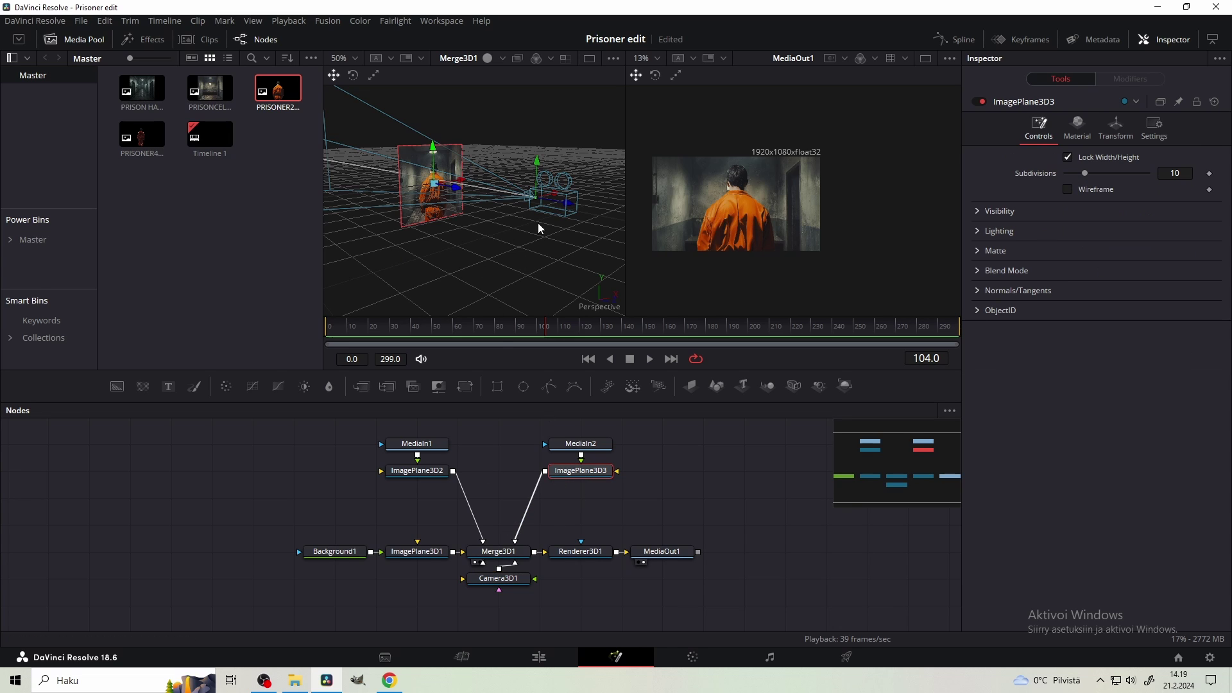
left_click_drag(456, 192, 484, 192)
left_click(1077, 127)
left_click(1116, 127)
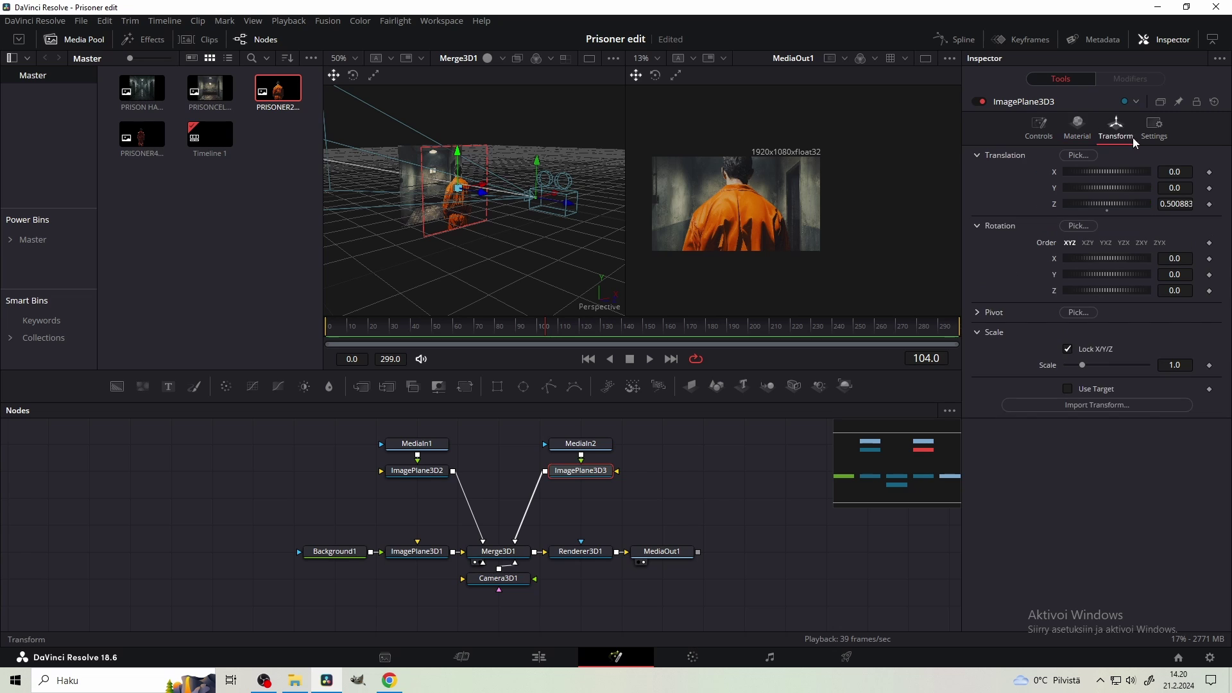
left_click_drag(1175, 187, 1181, 219)
left_click_drag(1175, 365, 1175, 405)
left_click_drag(479, 205, 505, 213)
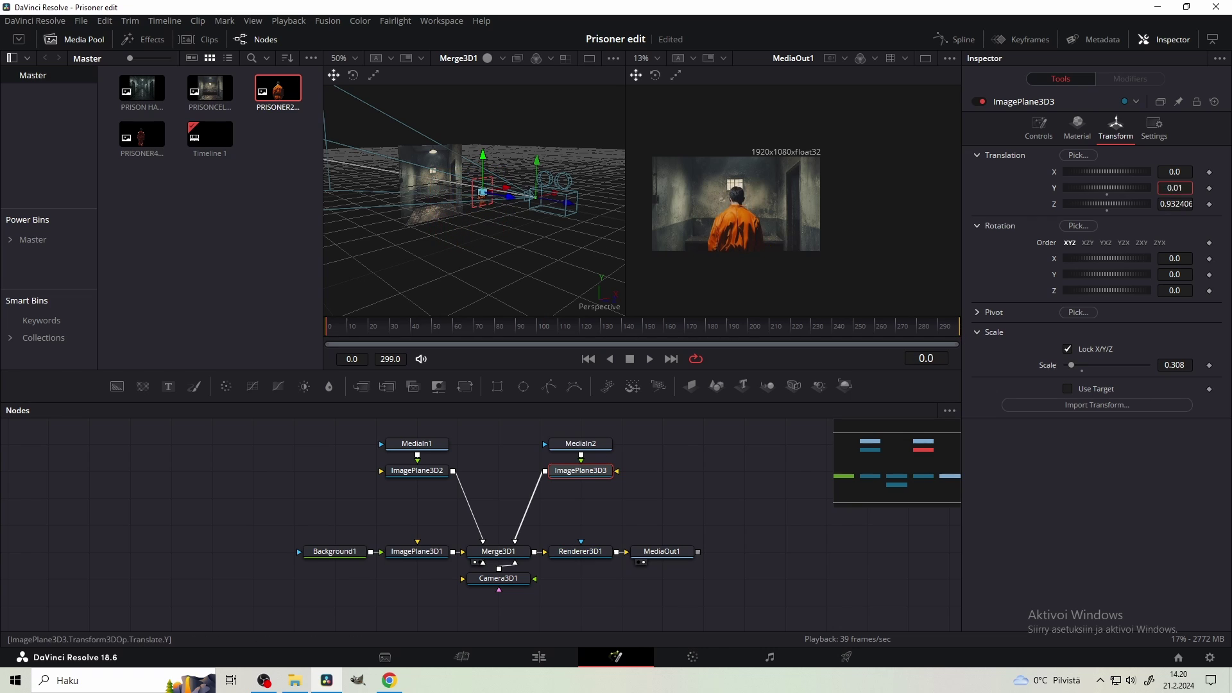
left_click_drag(1168, 189, 1168, 187)
key("ctrl+s")
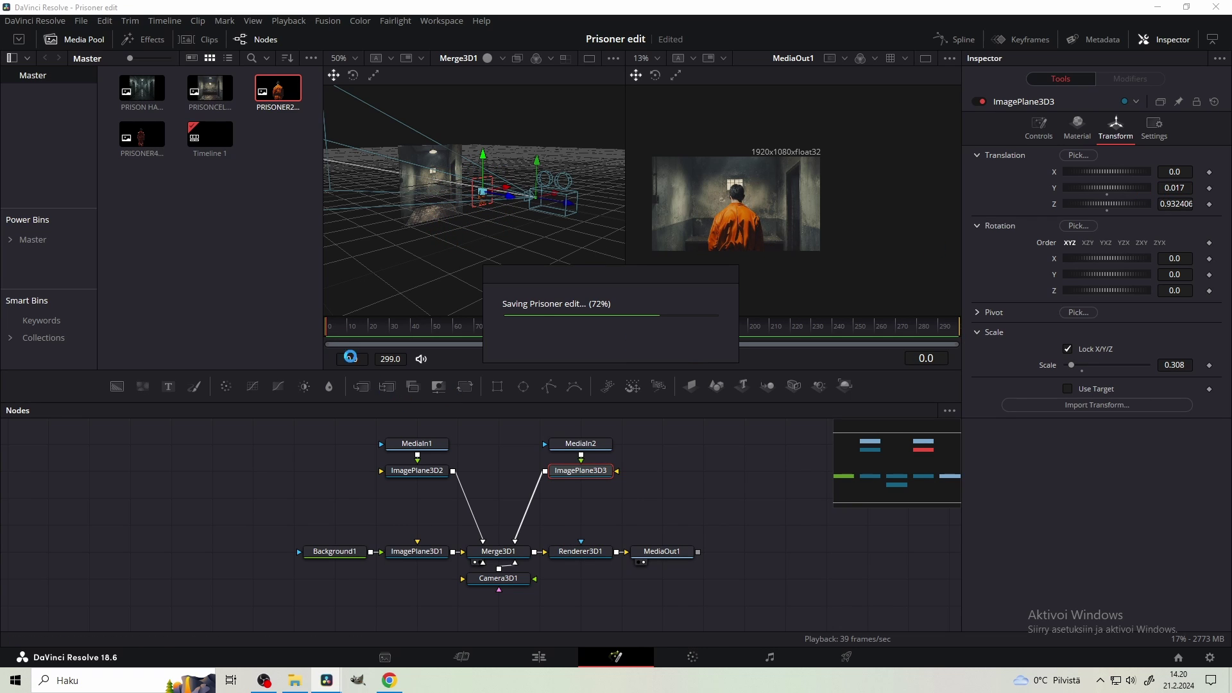
- Rotate the camera to Z 8.4 at frame 0 and keyframe its Z rotation and its X, Y and Z translation
left_click(499, 578)
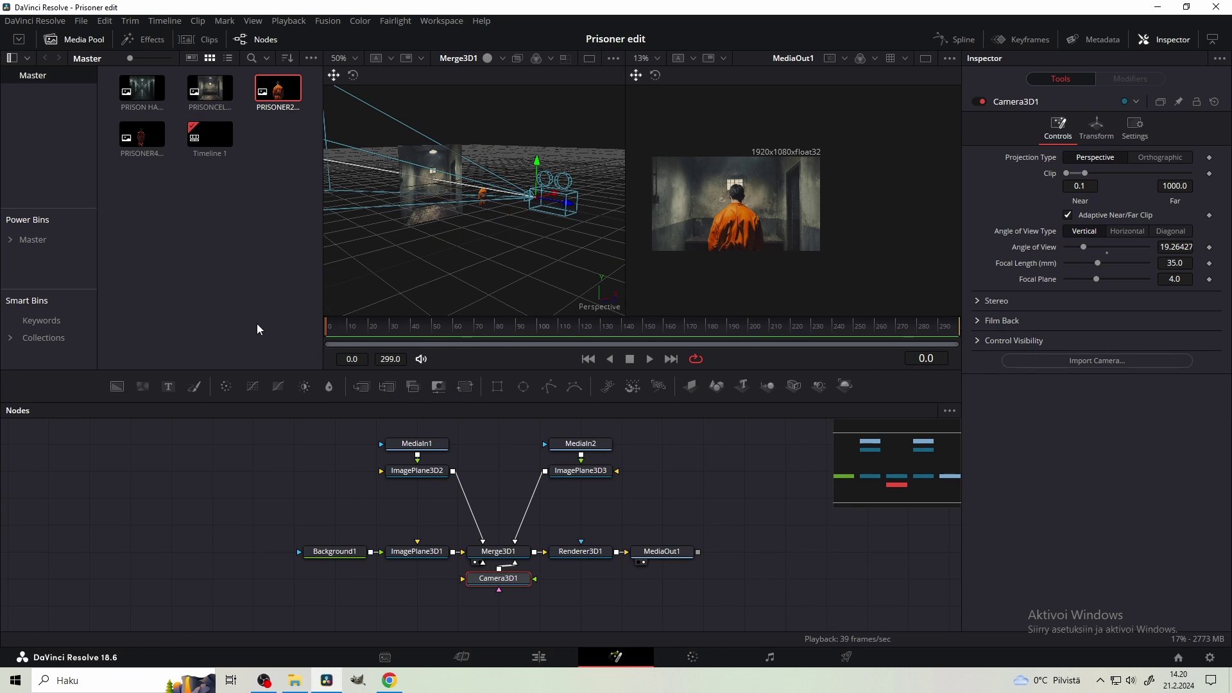
left_click(1096, 127)
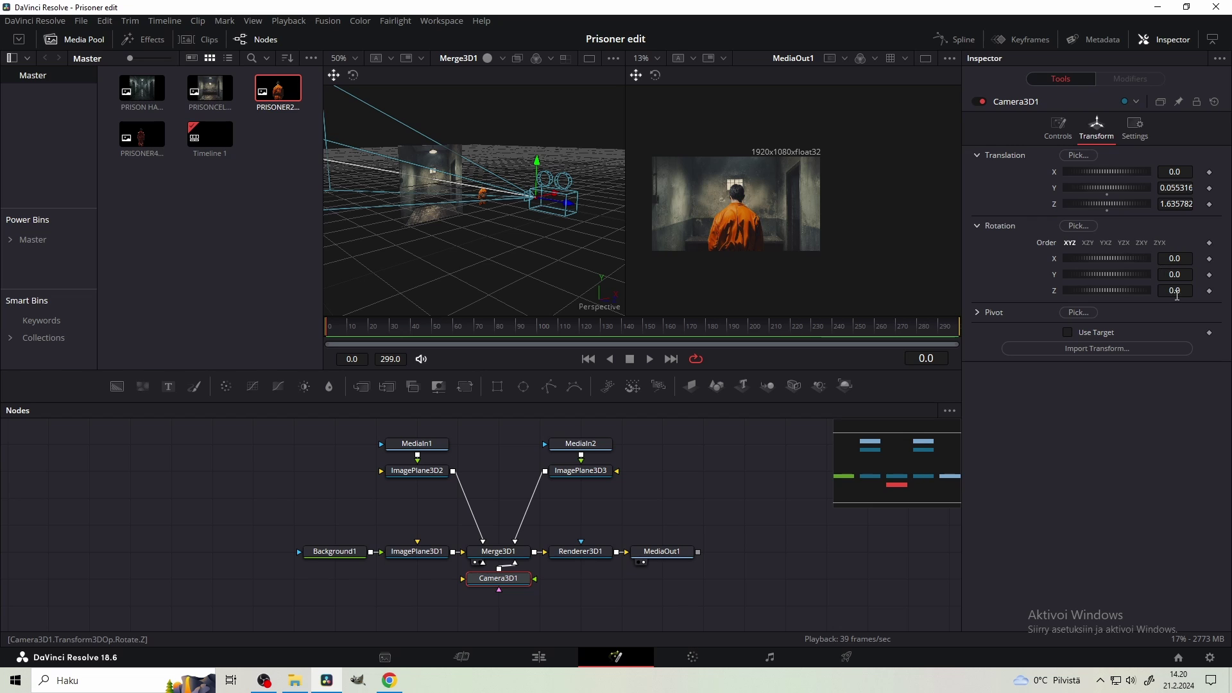
left_click_drag(1174, 294, 1211, 296)
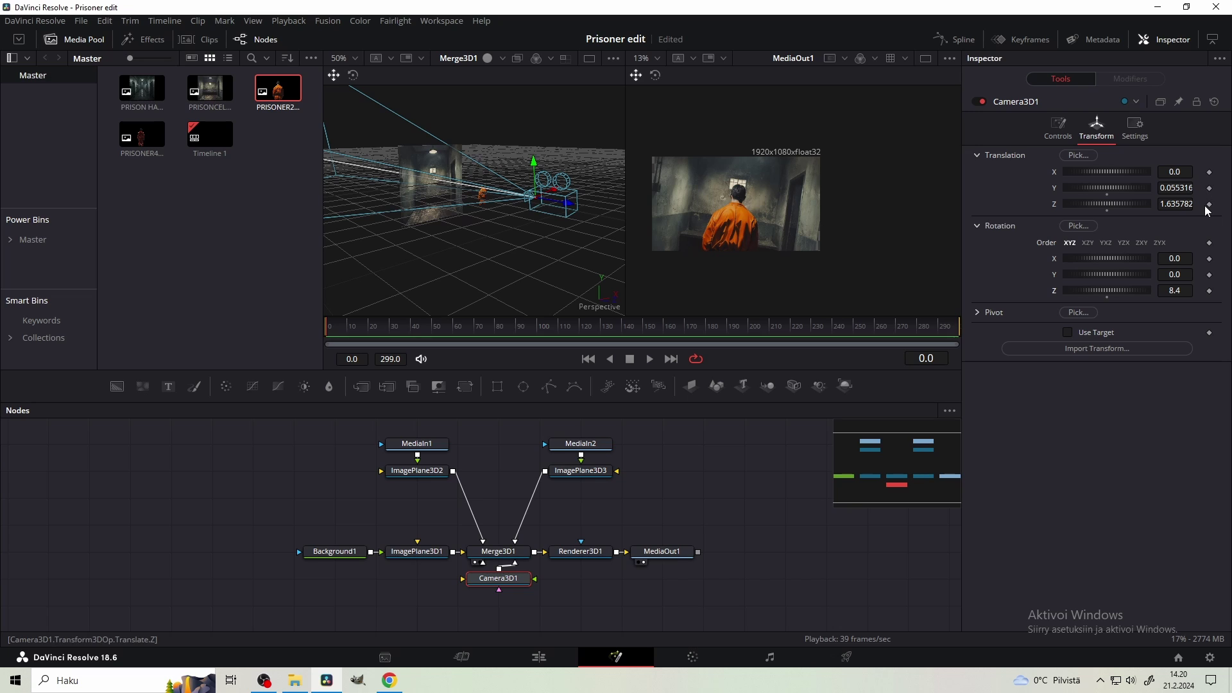
left_click(1209, 172)
left_click(1209, 204)
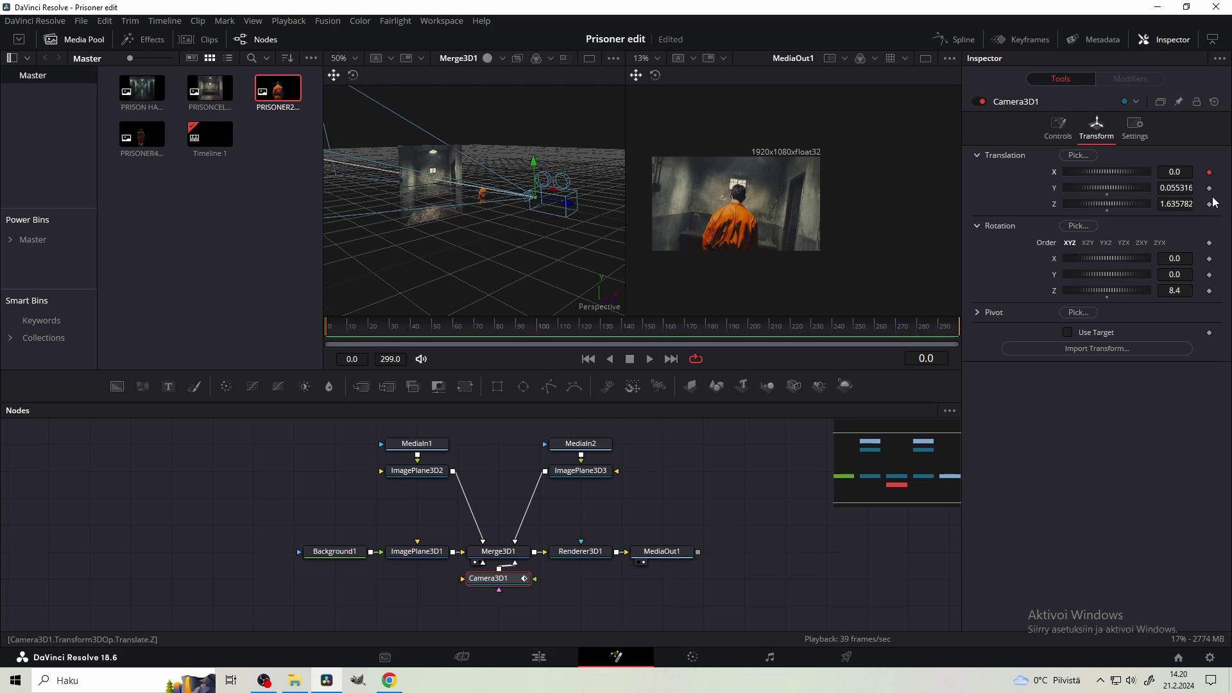
left_click(1209, 188)
- At frame 30, reset the camera's Z rotation to 0 and move it closer to Y 0.066316, Z 1.315782
left_click(376, 335)
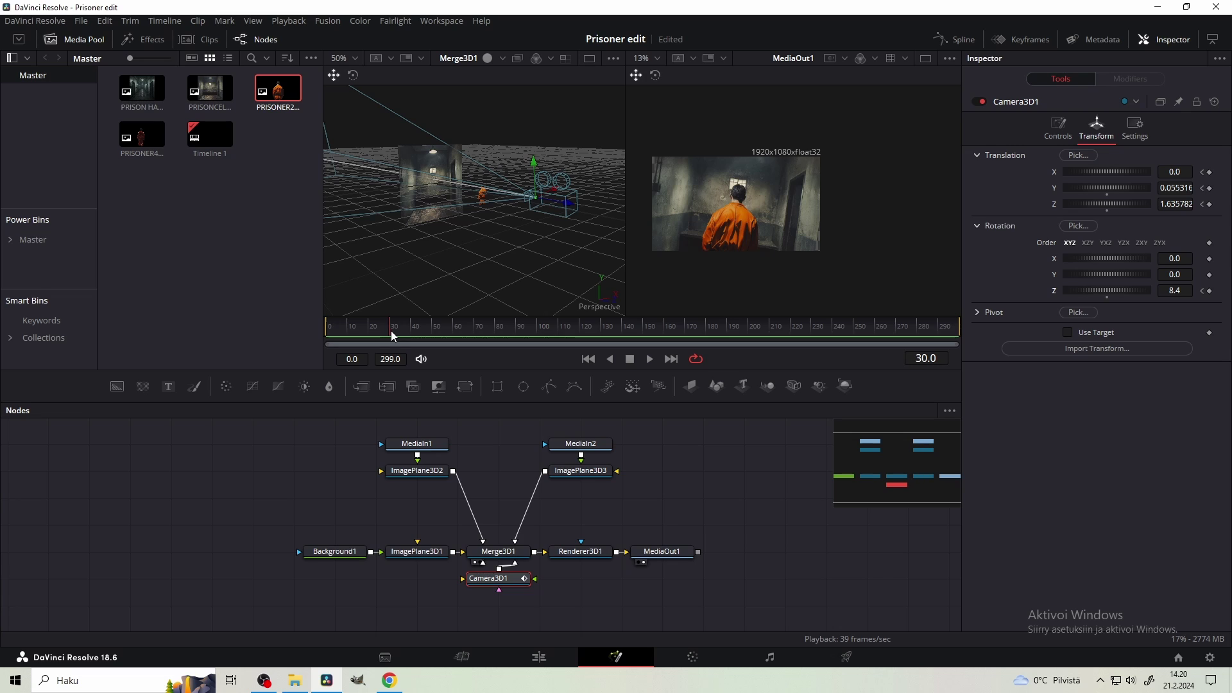
left_click(1107, 298)
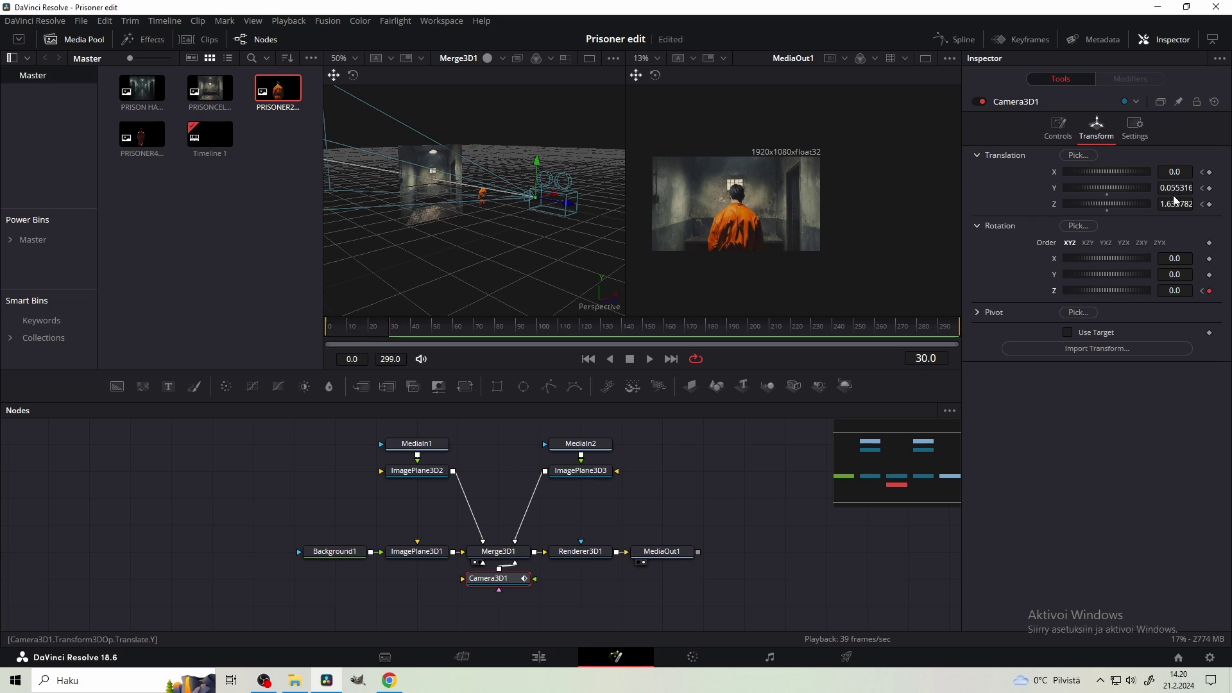
mouse_move(1178, 186)
left_mouse_down()
mouse_move(1184, 203)
mouse_move(1179, 188)
left_mouse_up()
- Scale the prisoner's image plane to 0.246 and set the camera's Z translation to 1.535782 at frame 0
left_click(598, 473)
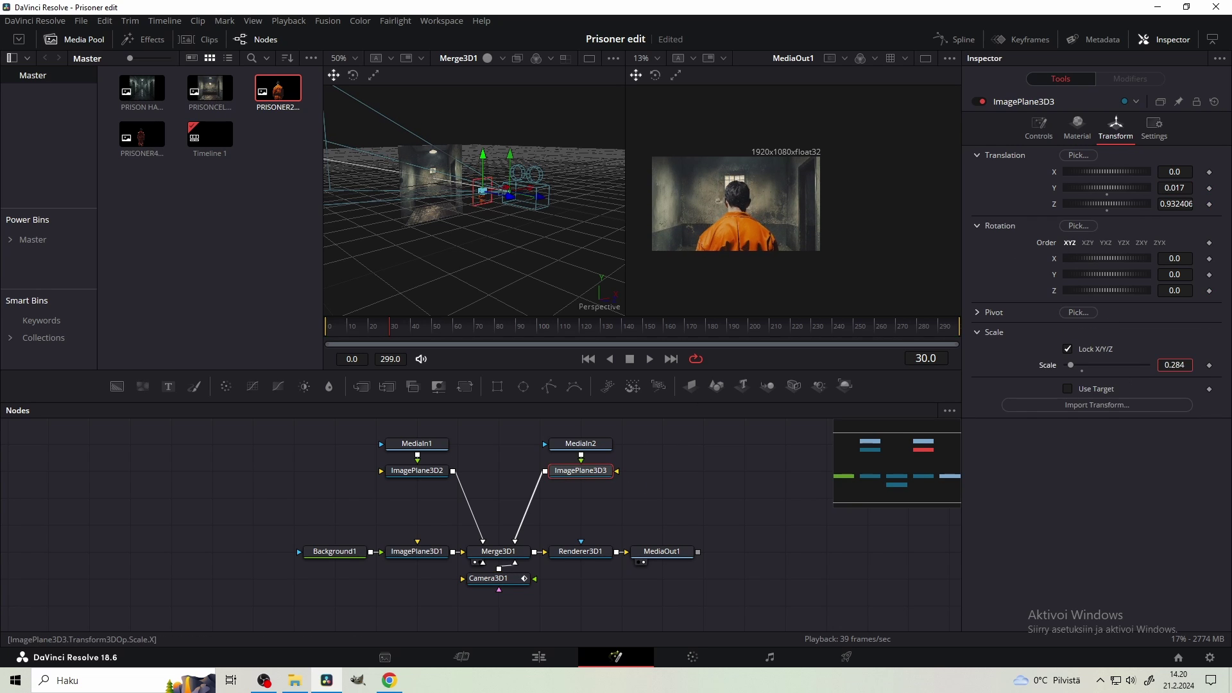
left_click_drag(390, 325, 261, 336)
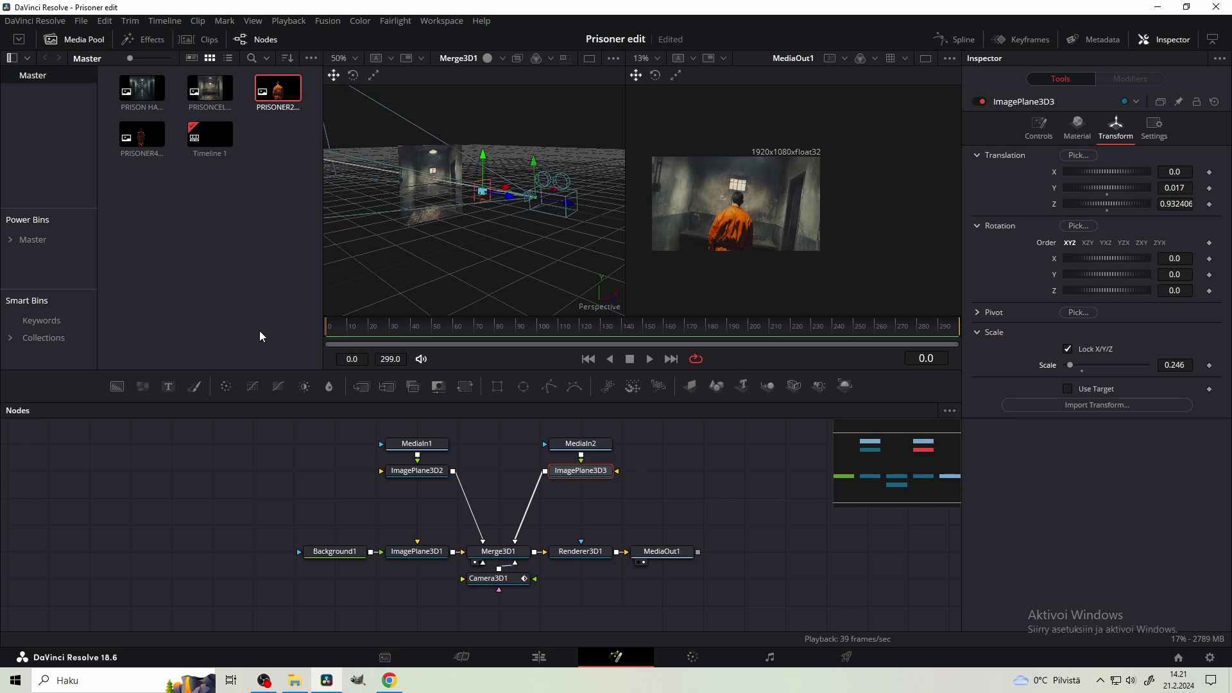
left_click(487, 578)
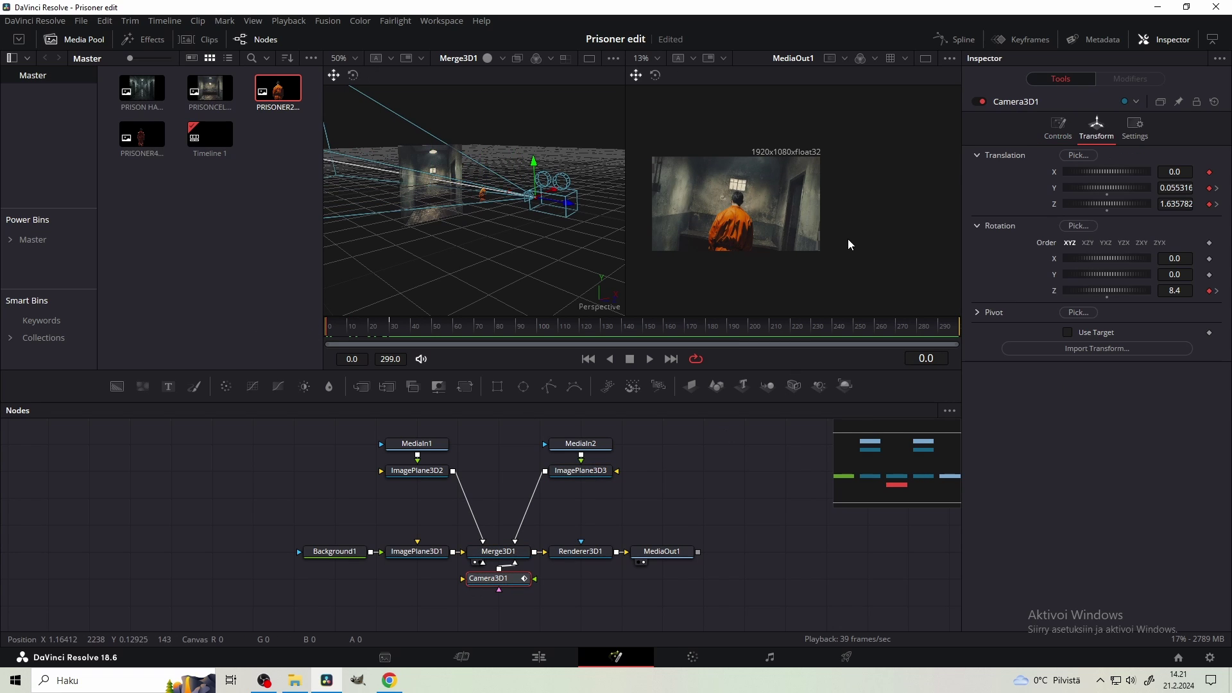
scroll(806, 248, "up", 4)
scroll(841, 243, "down", 2)
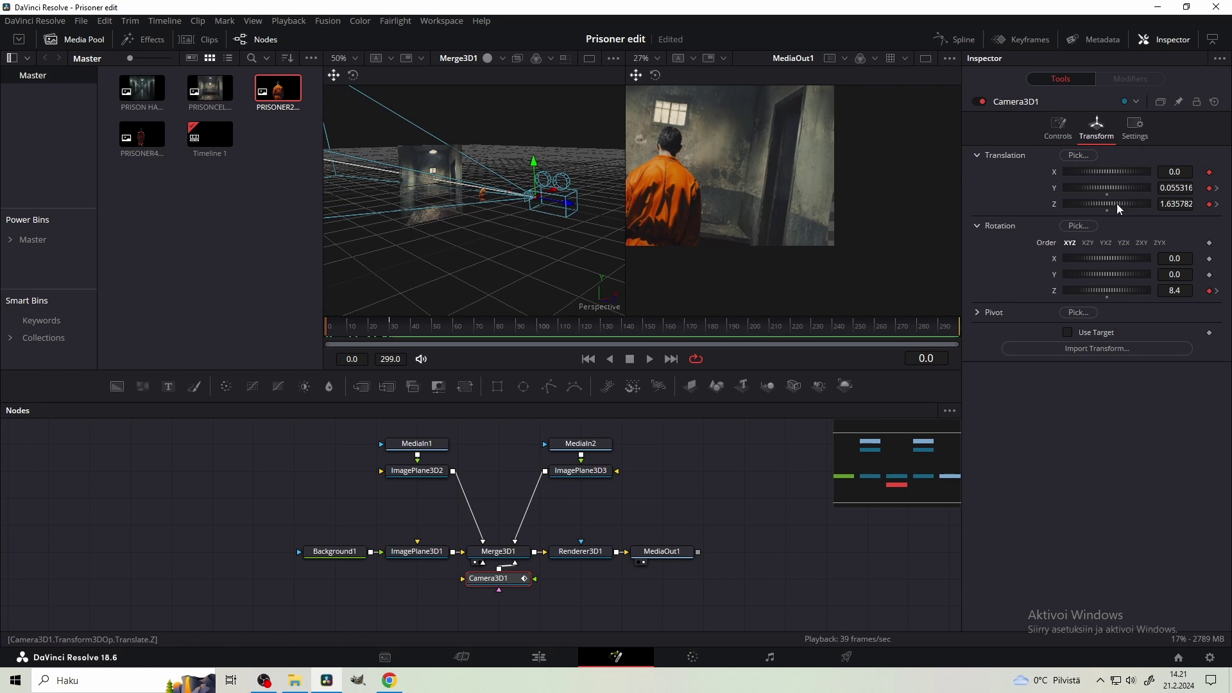
left_click_drag(1180, 204, 1175, 204)
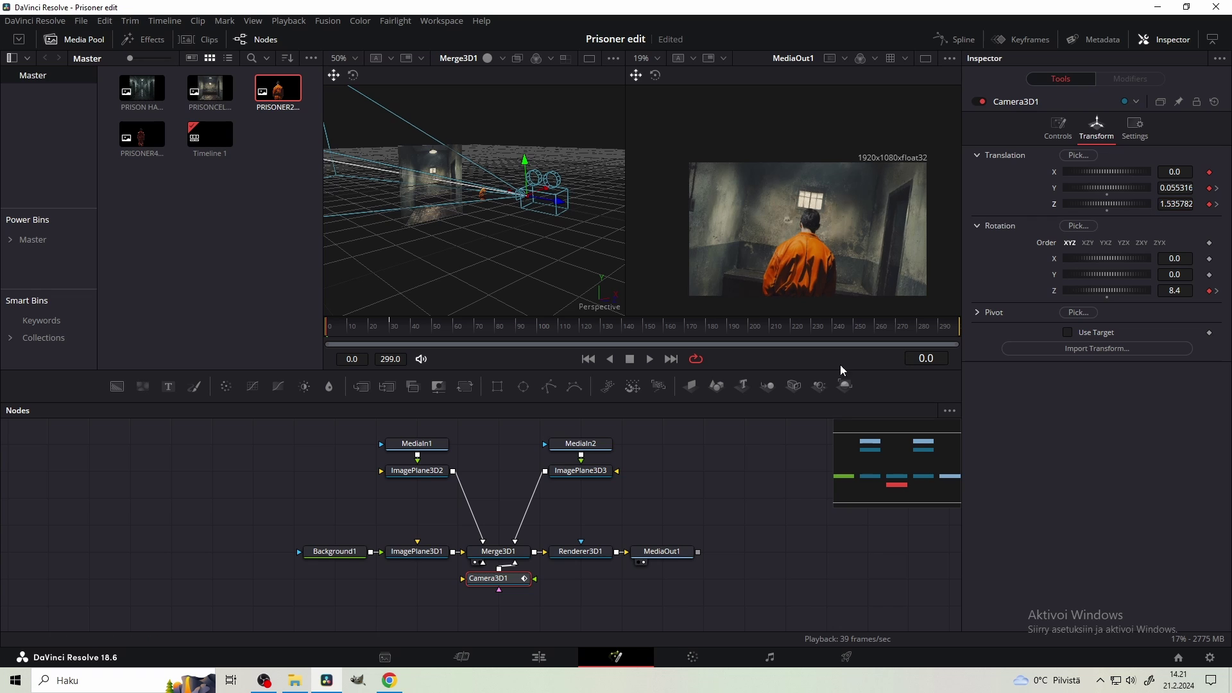
- Preview the camera move from frame 0 and readjust the scale of the prisoner's image plane
left_click_drag(360, 326, 293, 330)
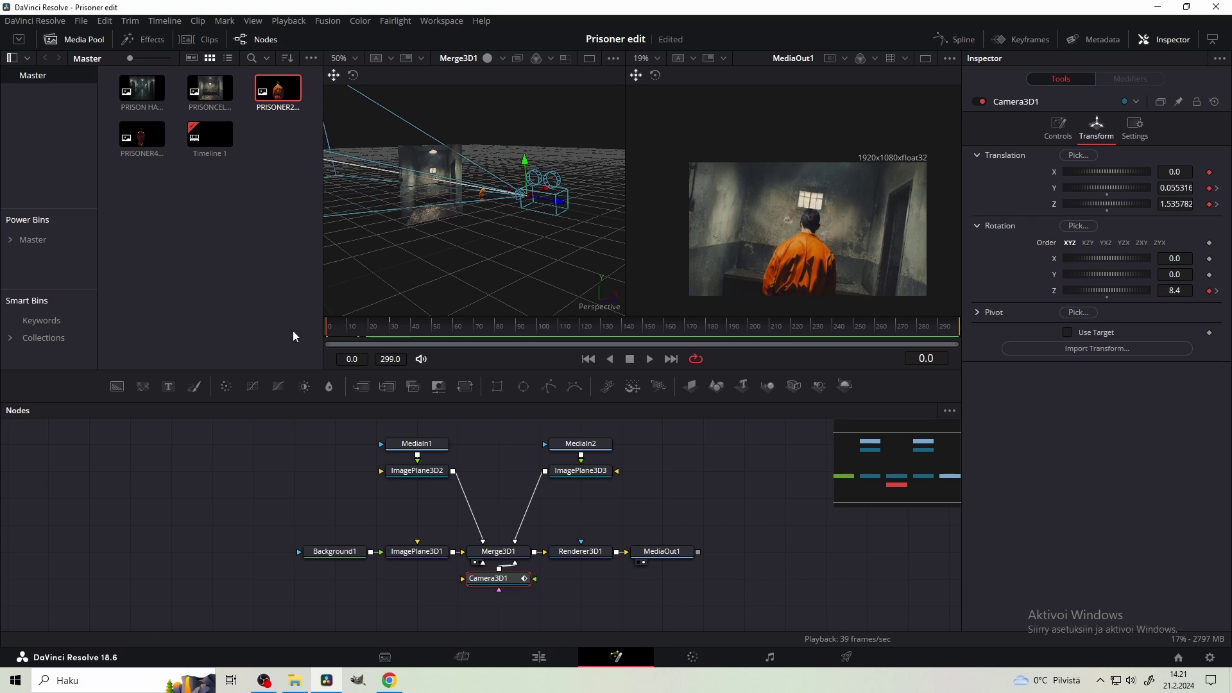
key("space")
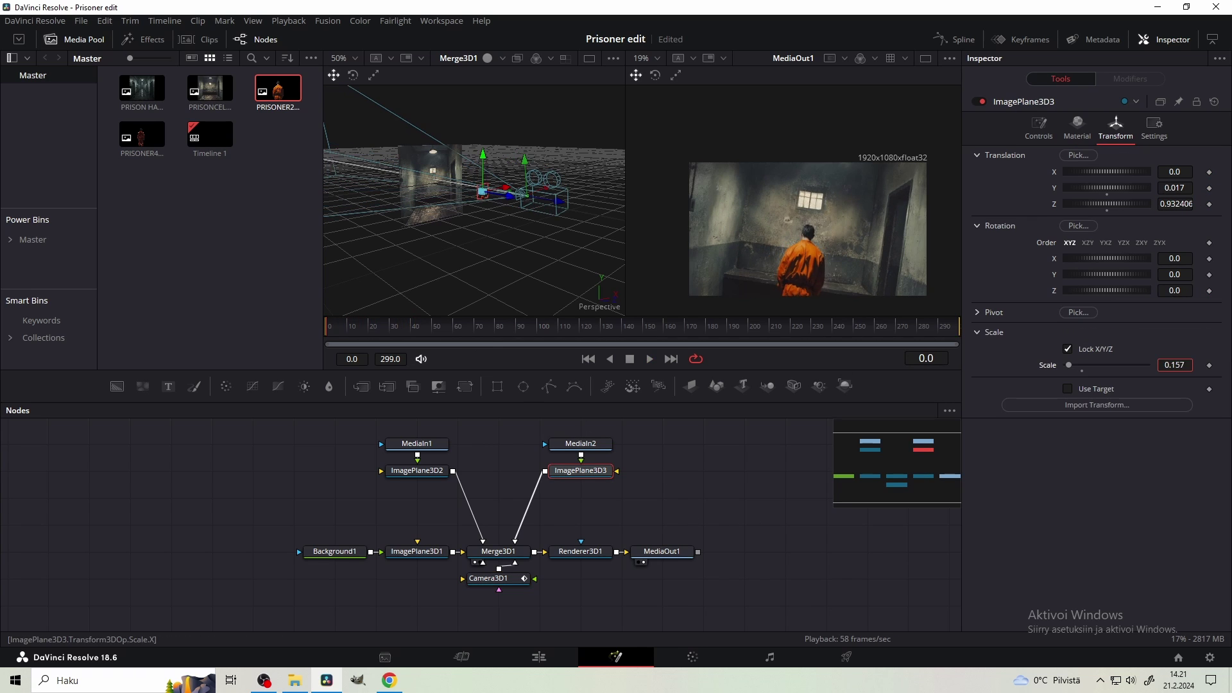
left_click_drag(1174, 365, 1170, 365)
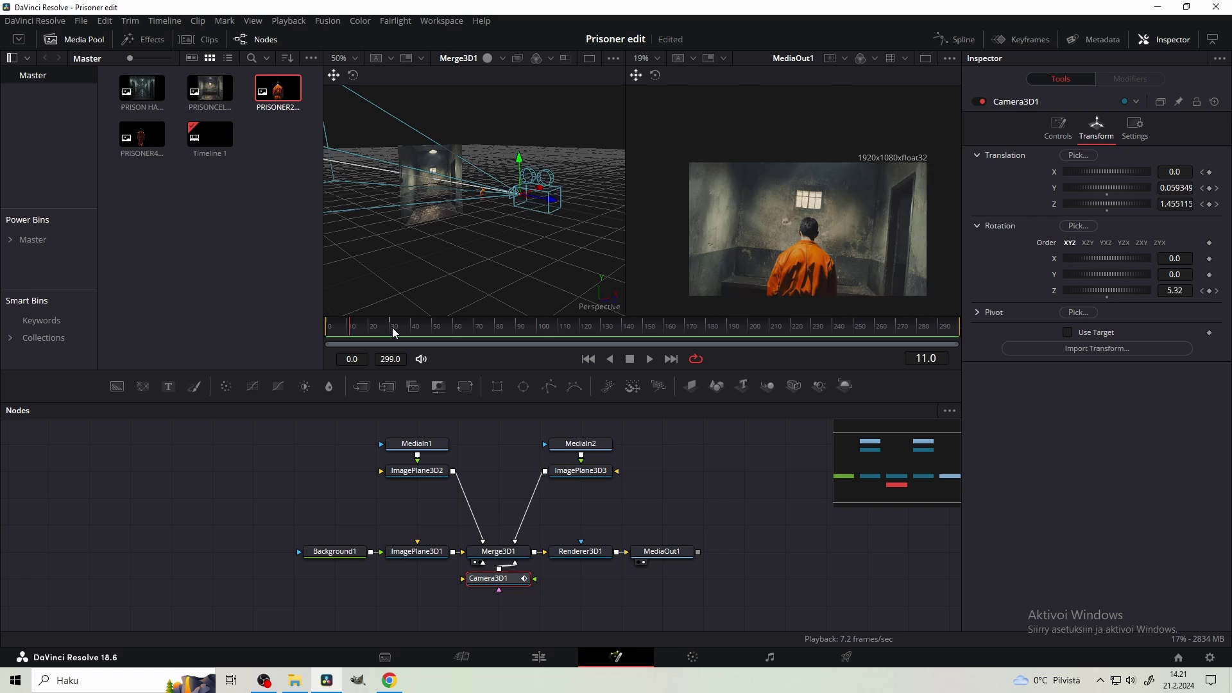
- Refine the camera's position at frame 30 to Y 0.058316 and Z 1.275782
left_click(390, 329)
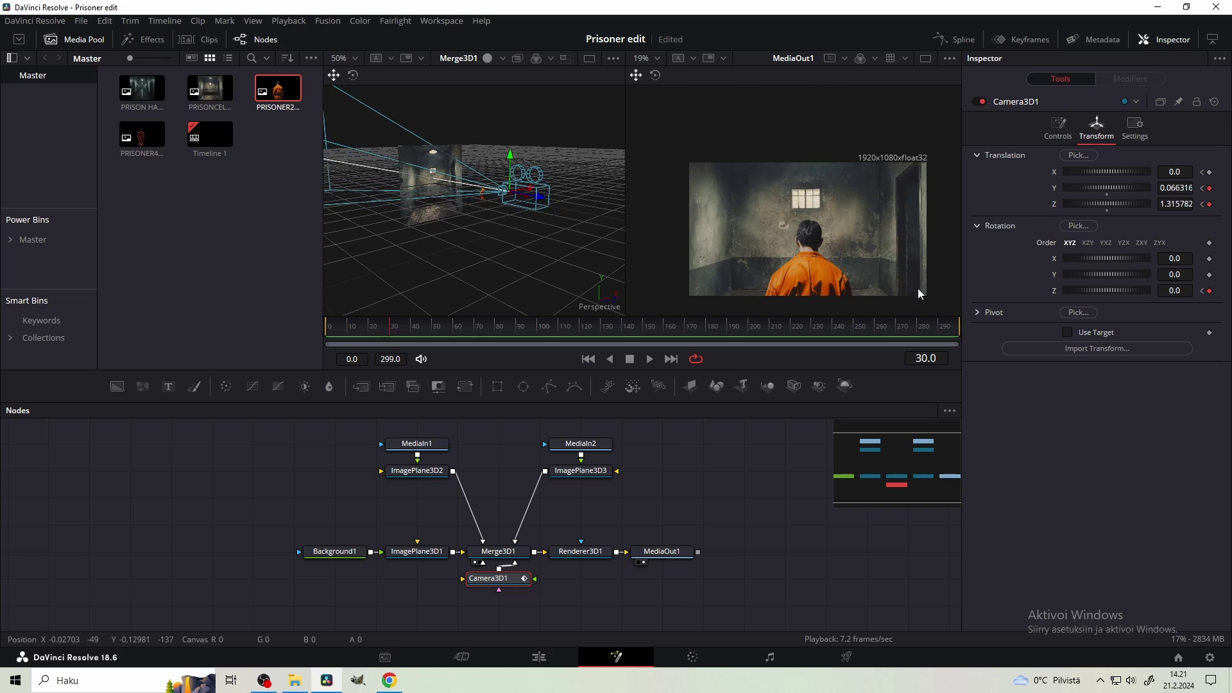
left_click_drag(1168, 188, 1172, 207)
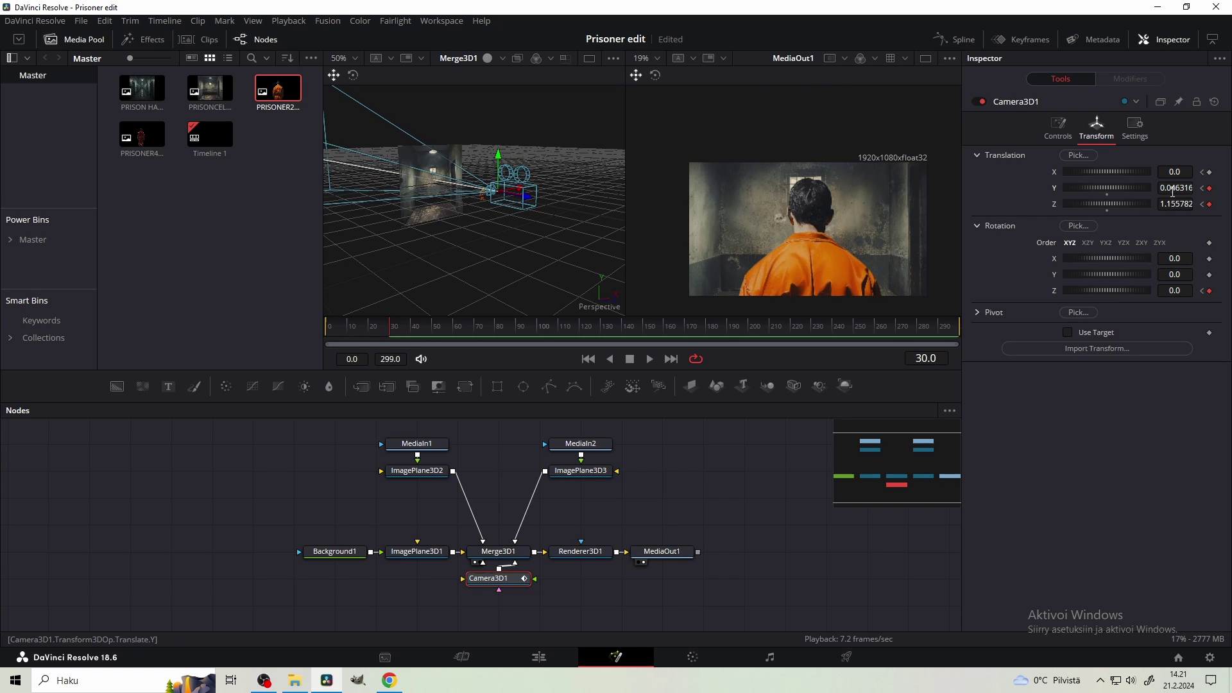
key("ctrl+z")
scroll(1174, 203, "up", 10)
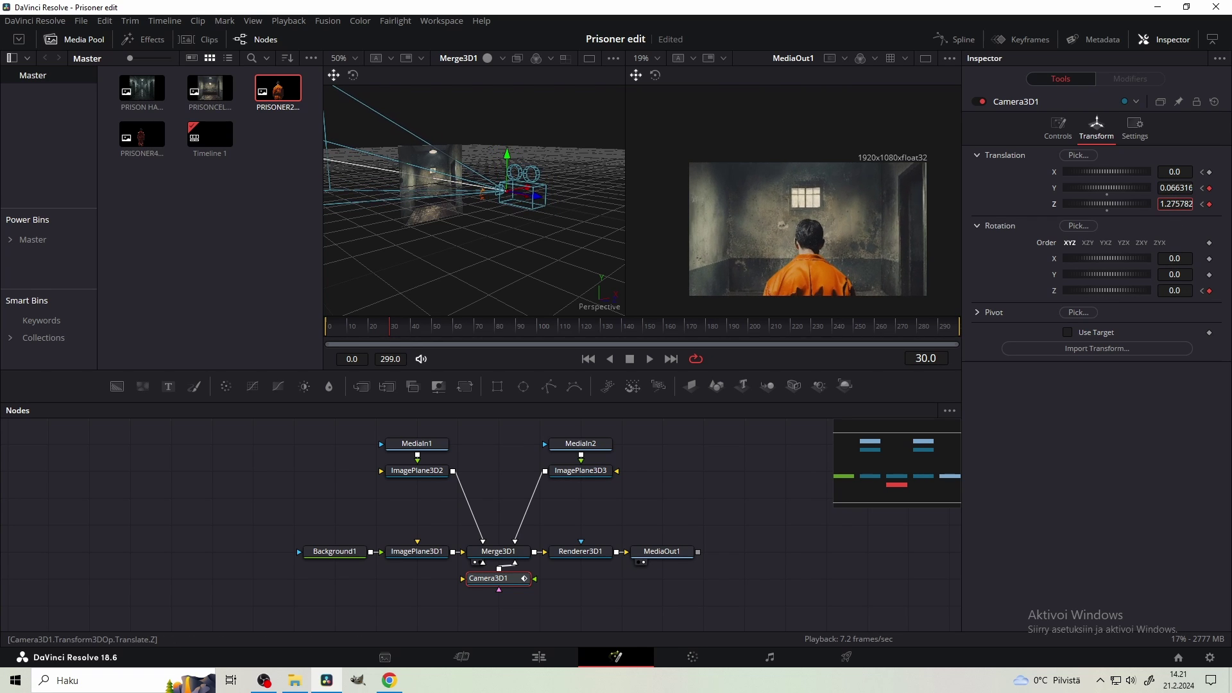
scroll(1176, 187, "down", 3)
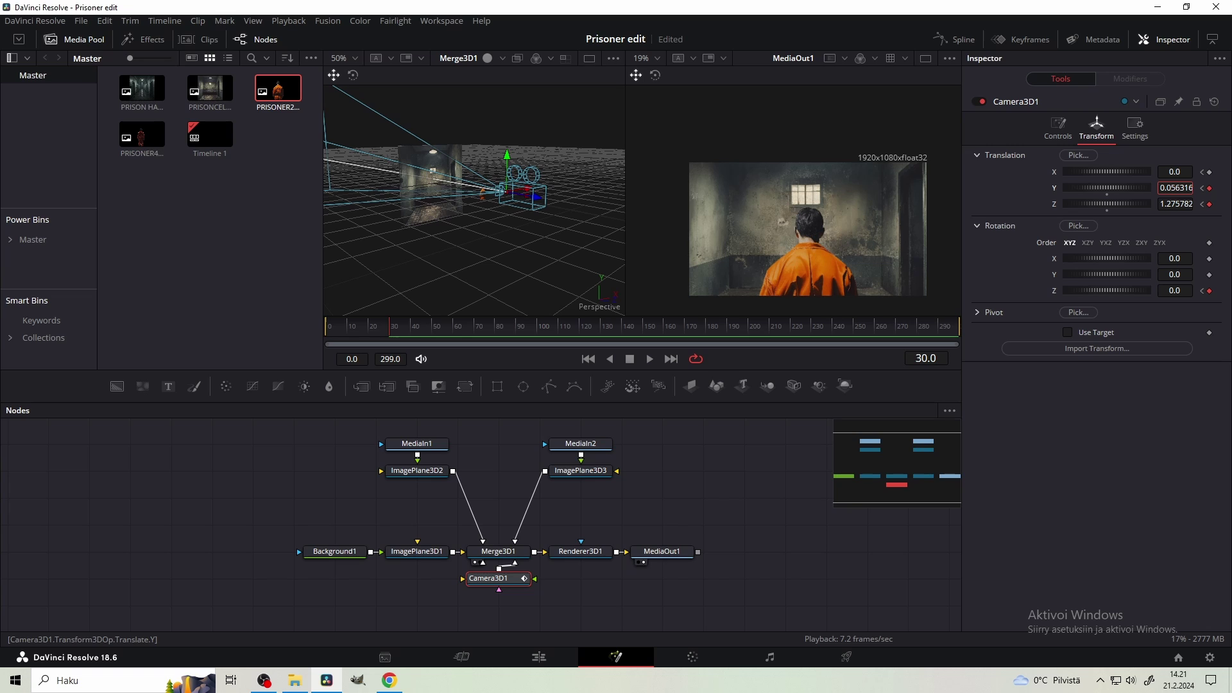
scroll(1175, 187, "up", 2)
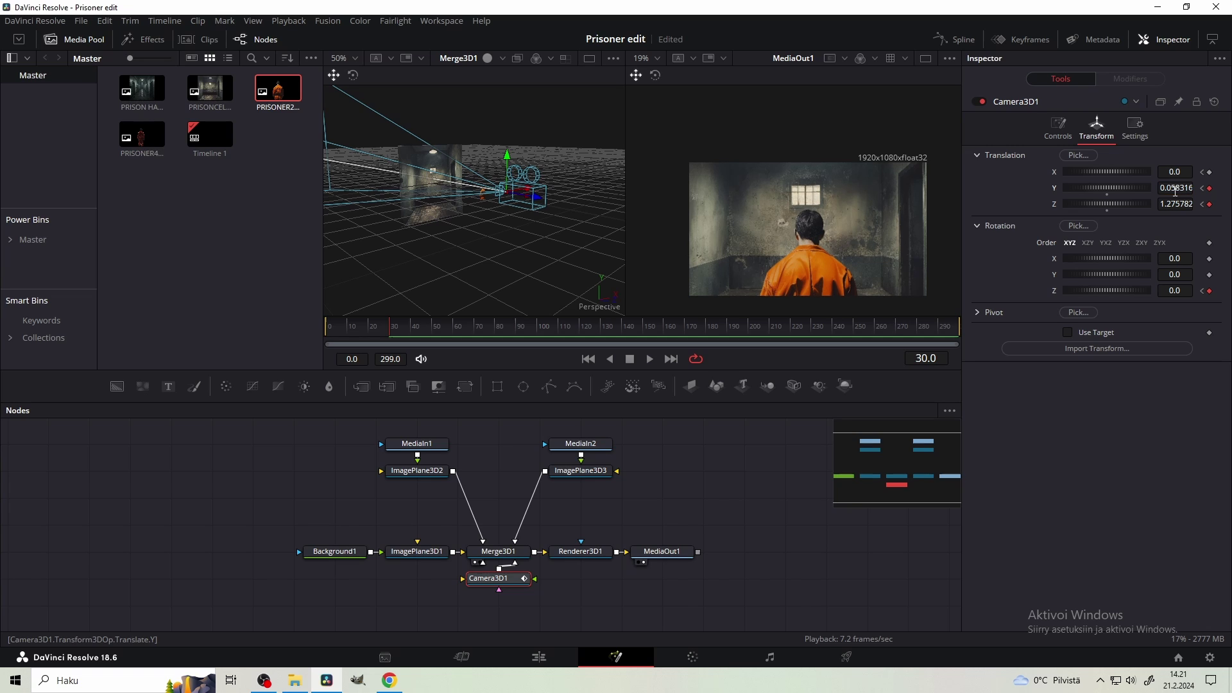
- Show all Camera3D1 curves in the spline editor, select their keyframes and smooth the motion with ease in and ease out
left_click(953, 40)
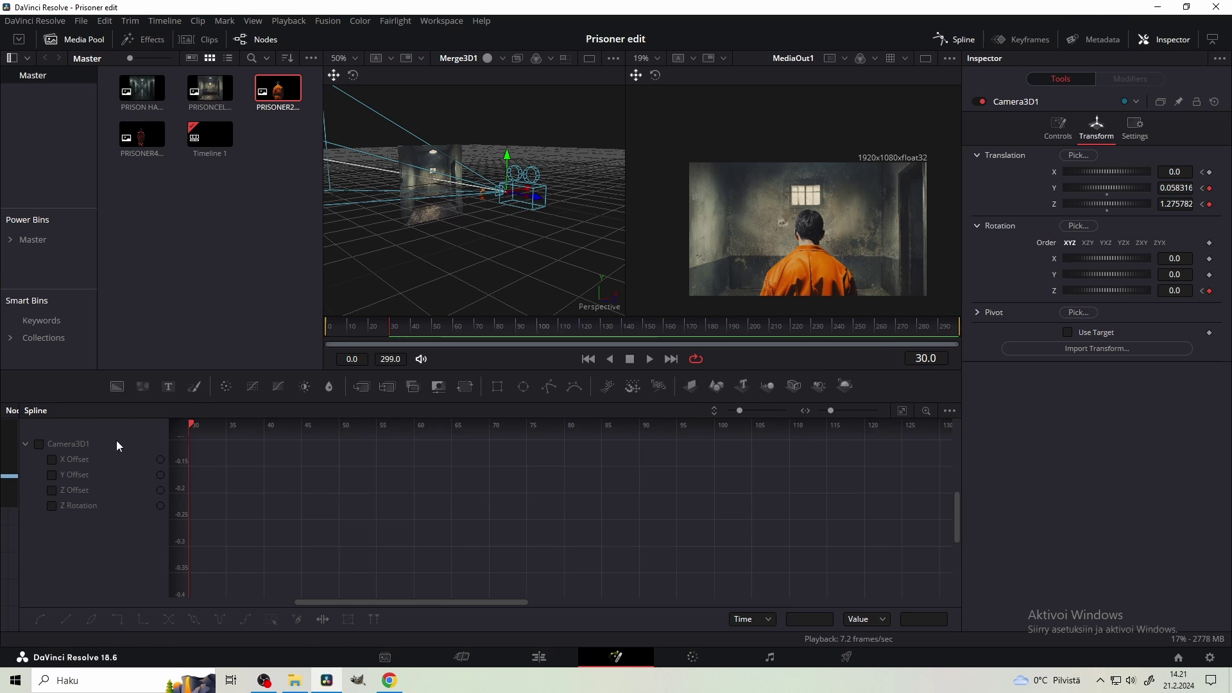
left_click(900, 410)
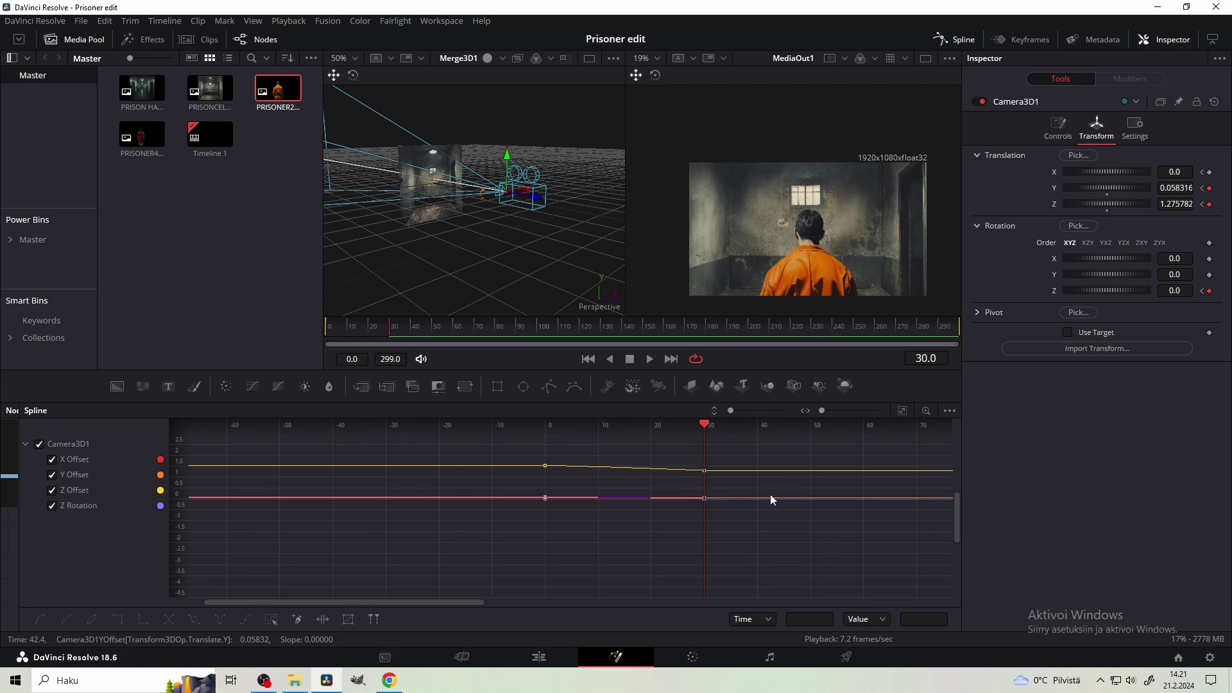
left_click_drag(728, 555, 379, 417)
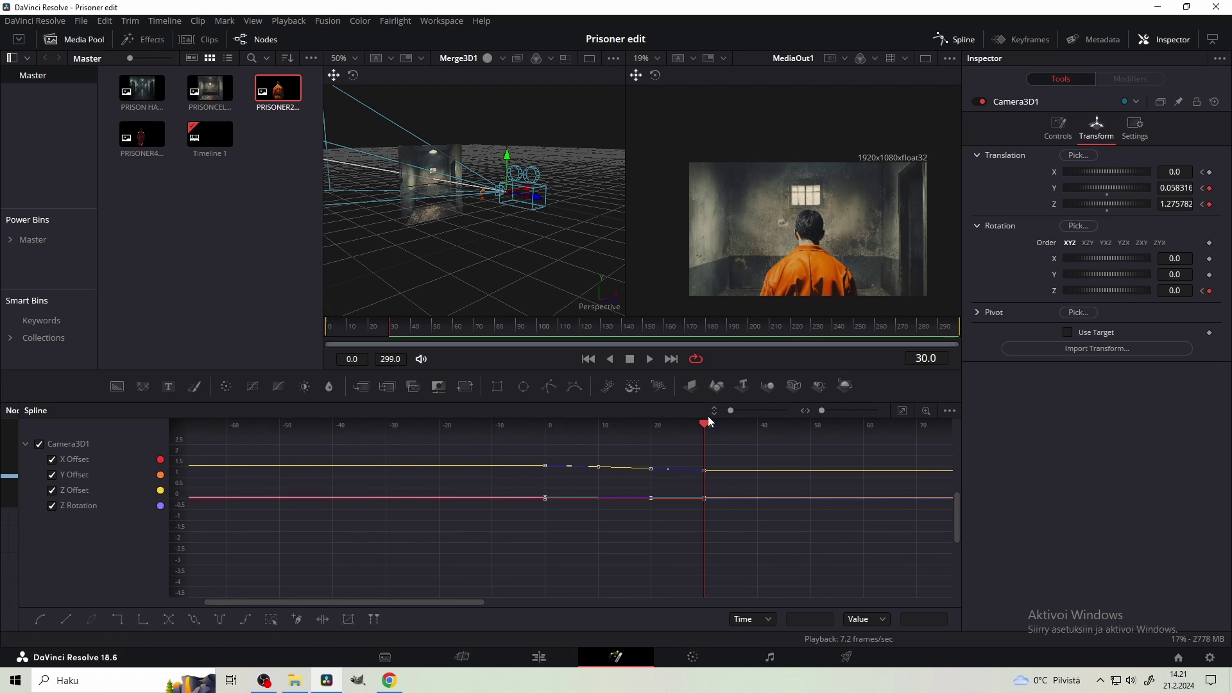
key("t")
left_click(834, 426)
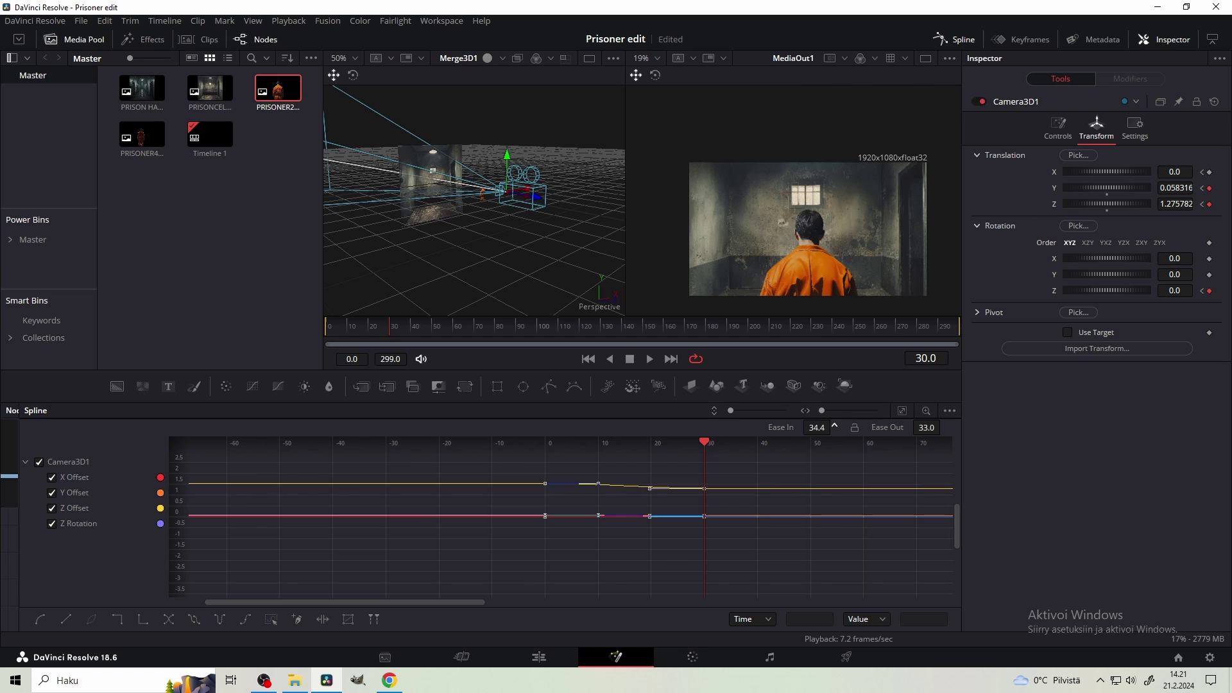
left_click_drag(895, 432, 837, 432)
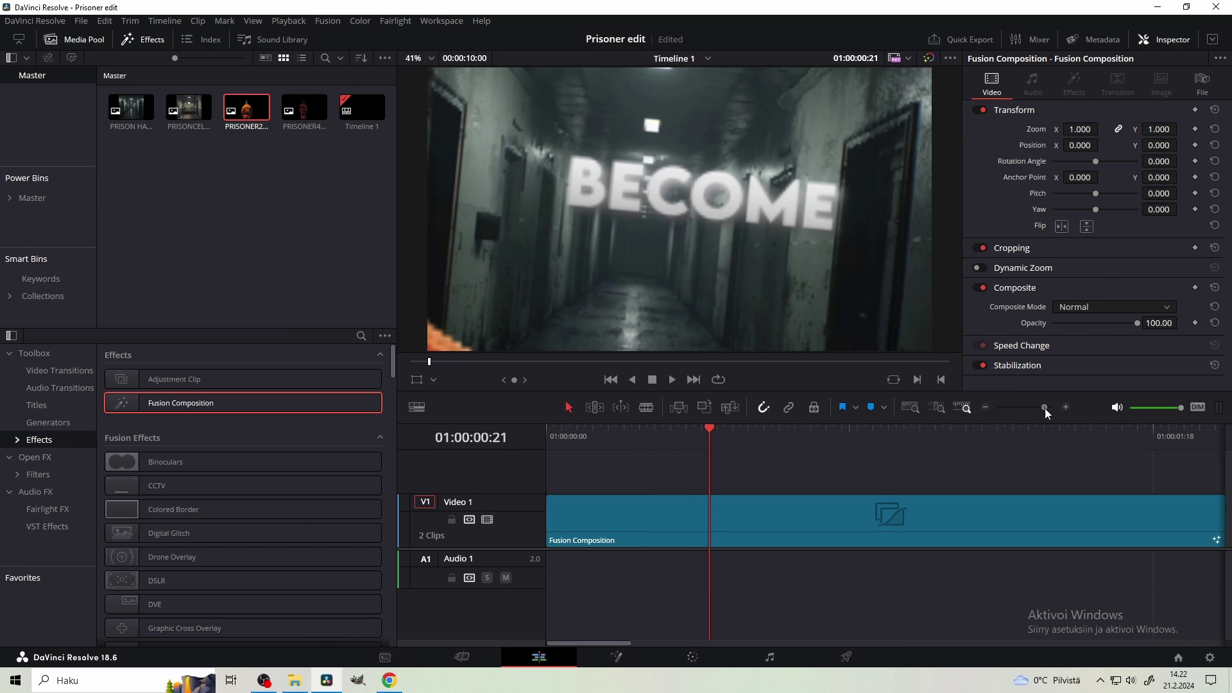
- On the Edit page, move the hallway composition to Video 2, split it at 01:00:00:54 and delete the remainder
left_click_drag(1044, 408, 1027, 408)
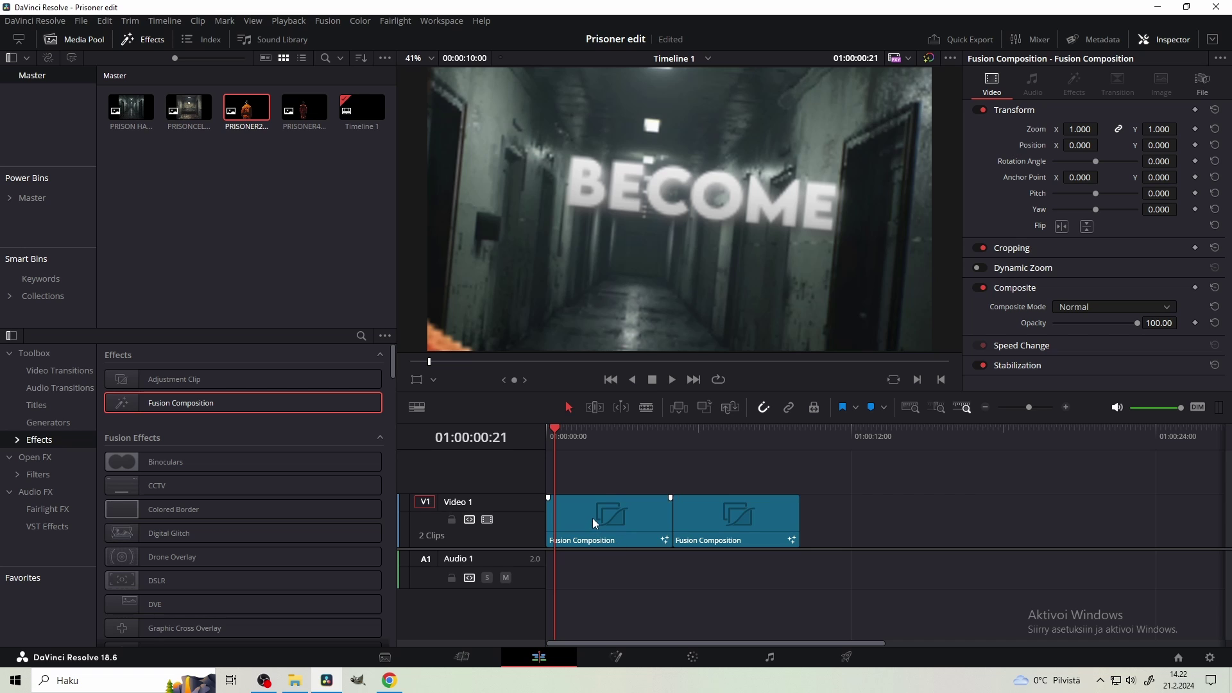
left_click_drag(602, 525, 585, 487)
left_click_drag(613, 441, 575, 431)
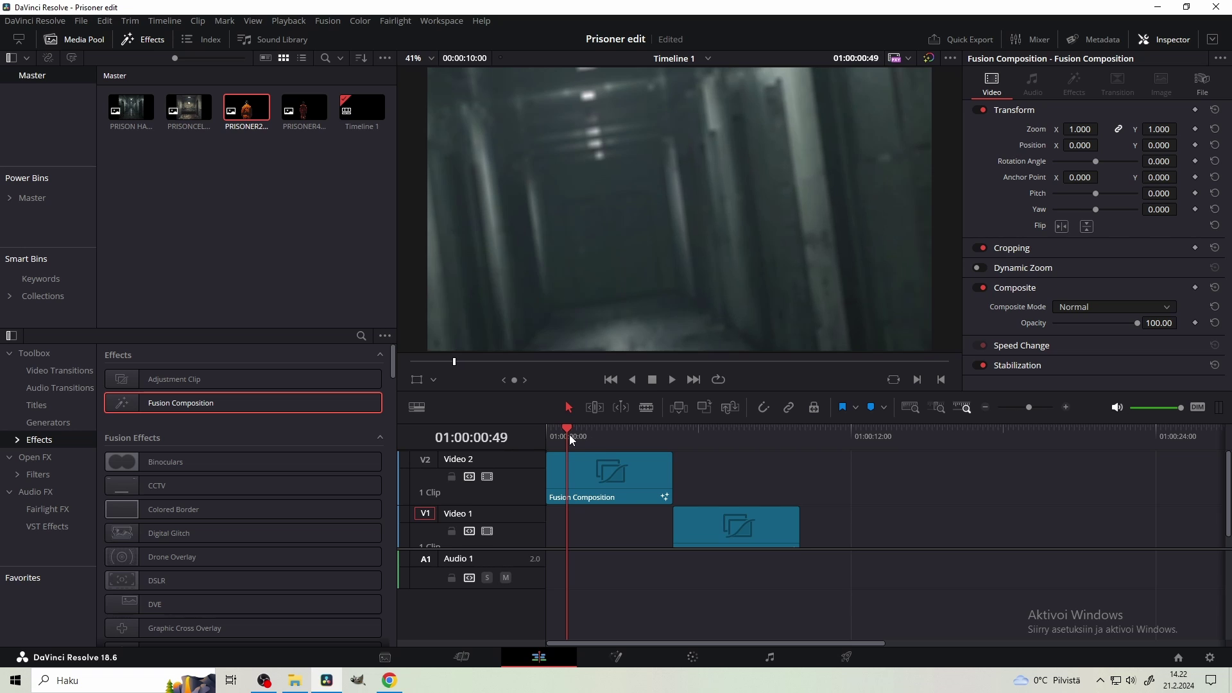
key("space")
left_click(569, 435)
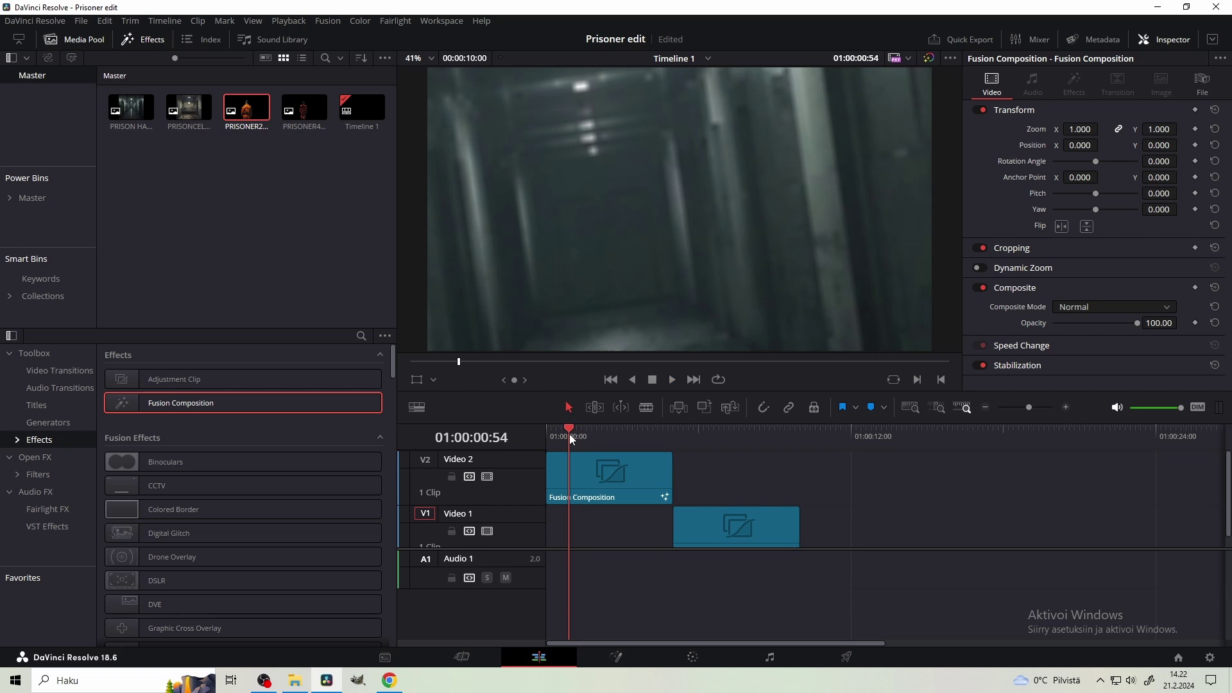
key("space")
left_click(569, 435)
key("ctrl+b")
left_click(612, 480)
key("BackSpace")
- Move the prison cell composition earlier on Video 1 so its start slightly overlaps the end of the hallway clip
left_click_drag(557, 437, 516, 437)
left_click_drag(709, 512, 598, 512)
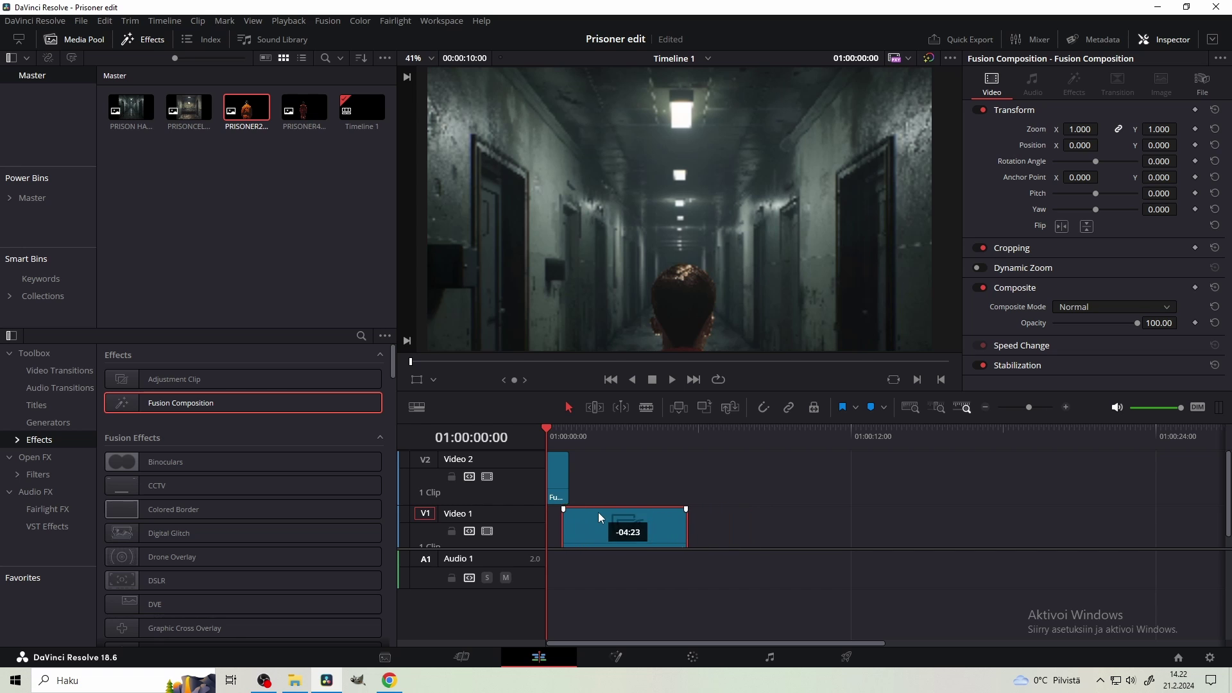
left_click_drag(1029, 407, 1041, 410)
left_click_drag(794, 531, 844, 529)
- Play the timeline from the start to check the cut between the hallway and cell scenes
key("space")
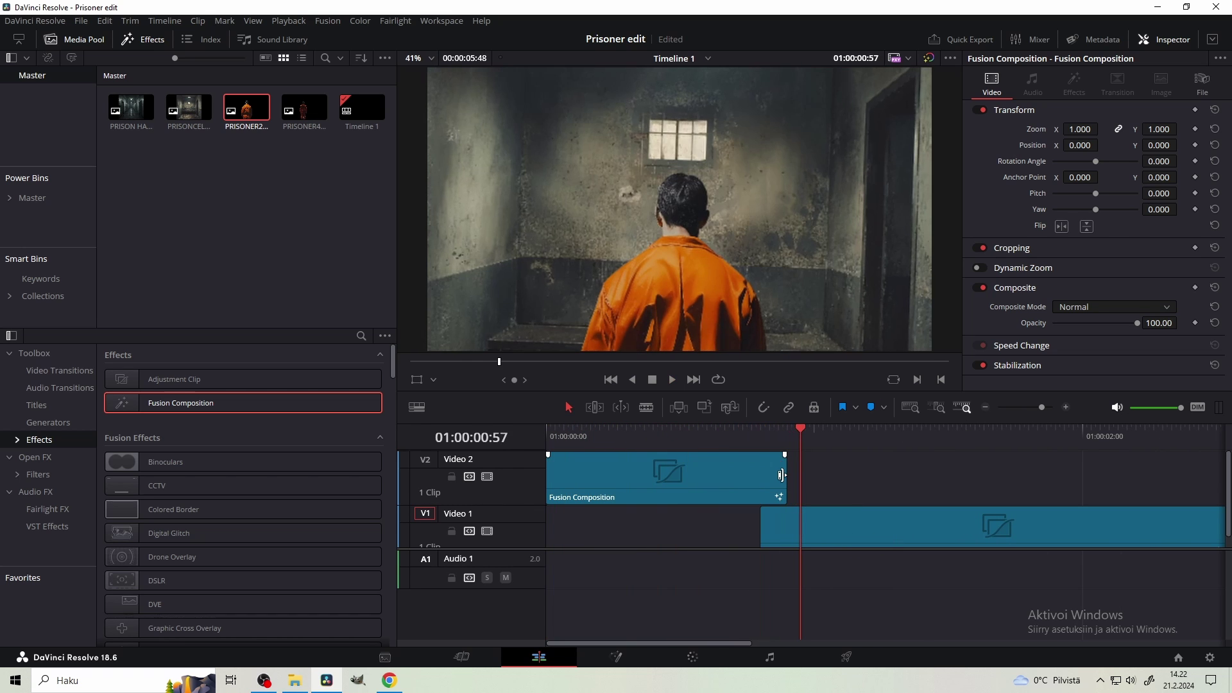
left_click(676, 442)
key("space")
left_click_drag(603, 441, 483, 440)
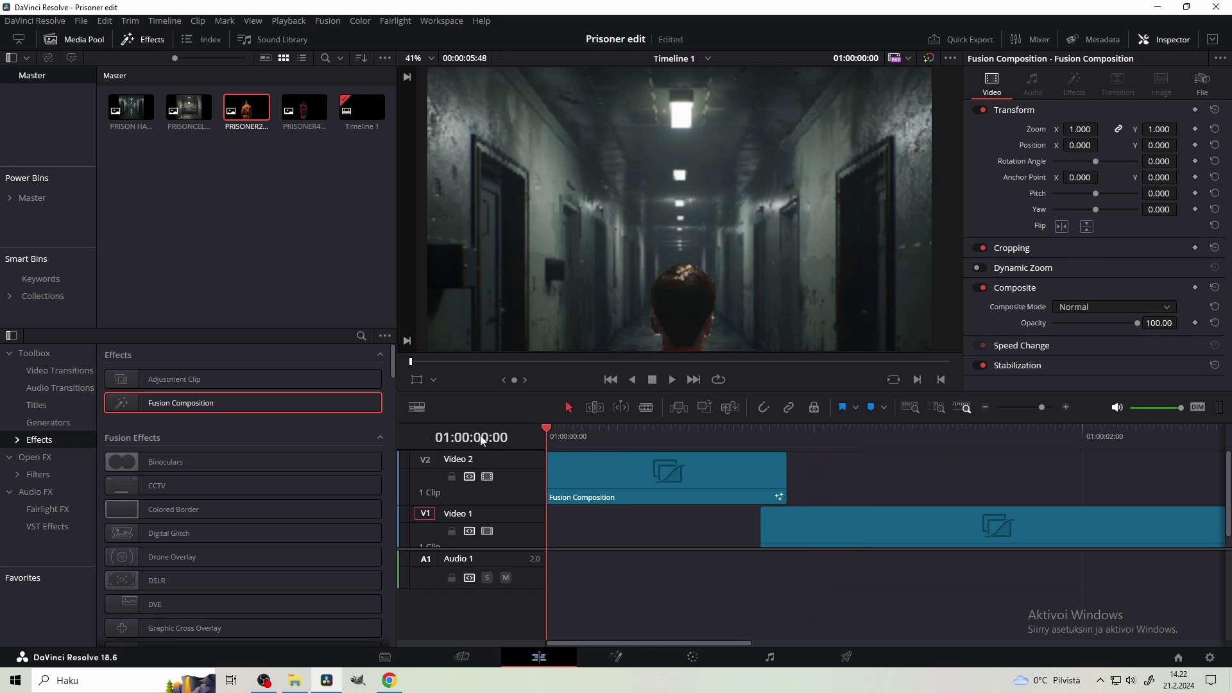
key("space")
key("space")
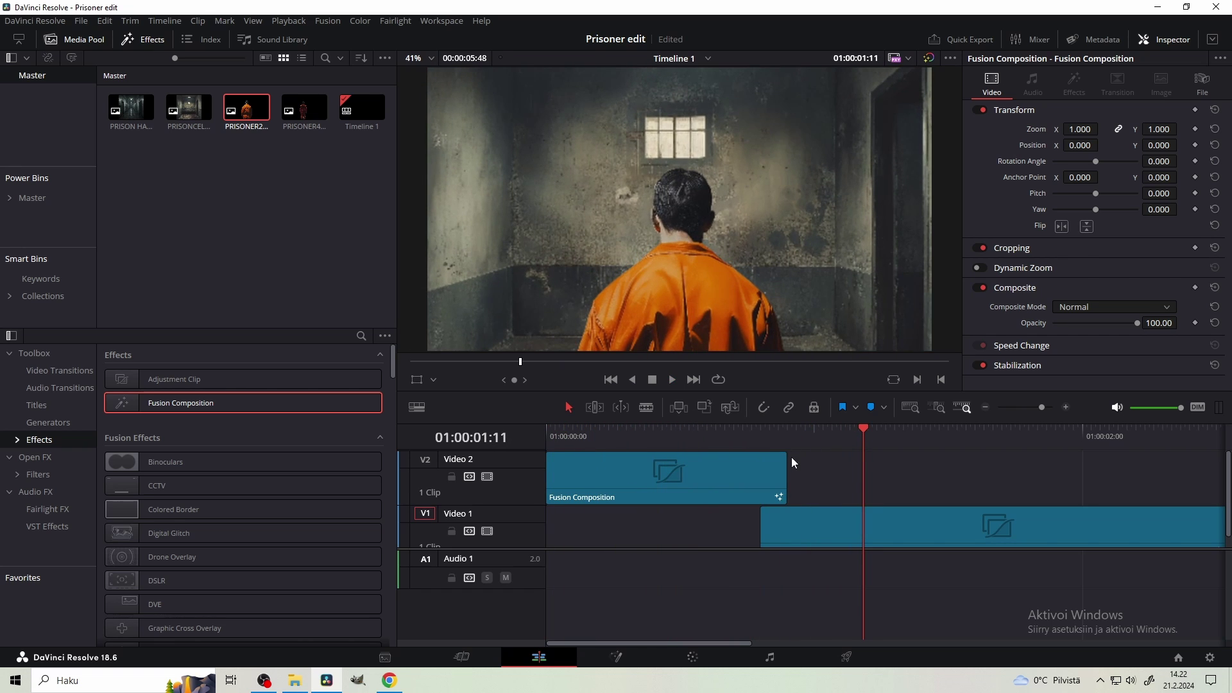
- Add a short fade-out to the end of the hallway clip on Video 2 and play the transition
key("space")
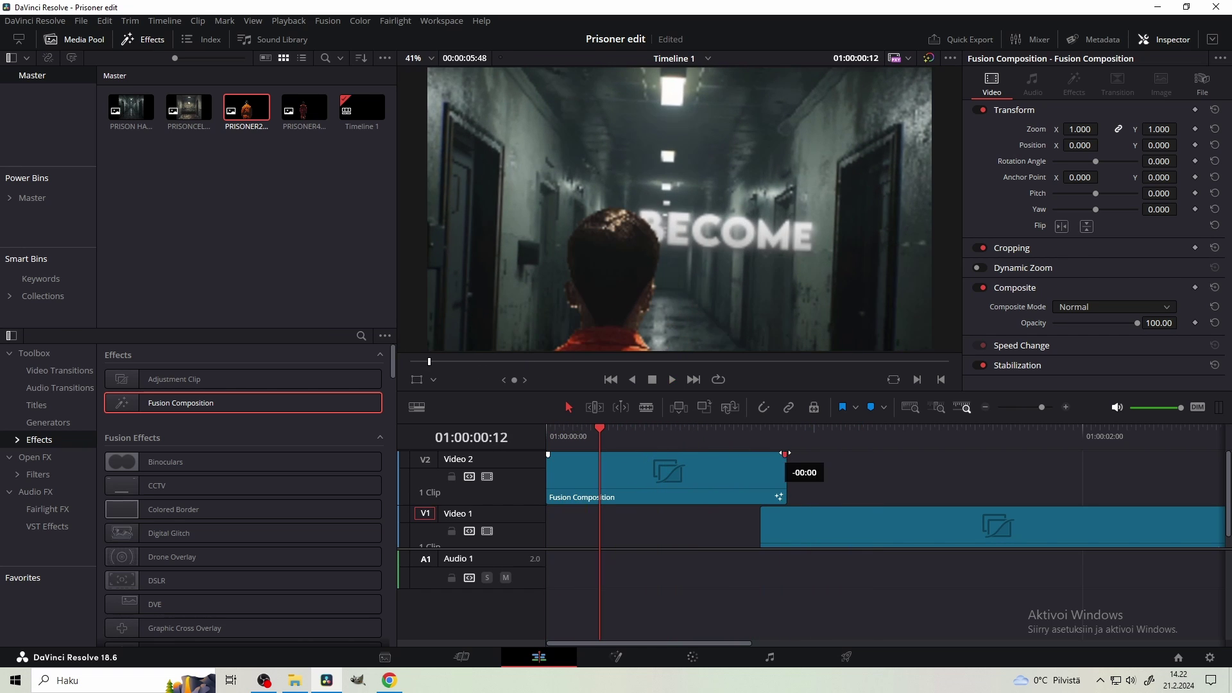
left_click_drag(784, 453, 769, 472)
key("space")
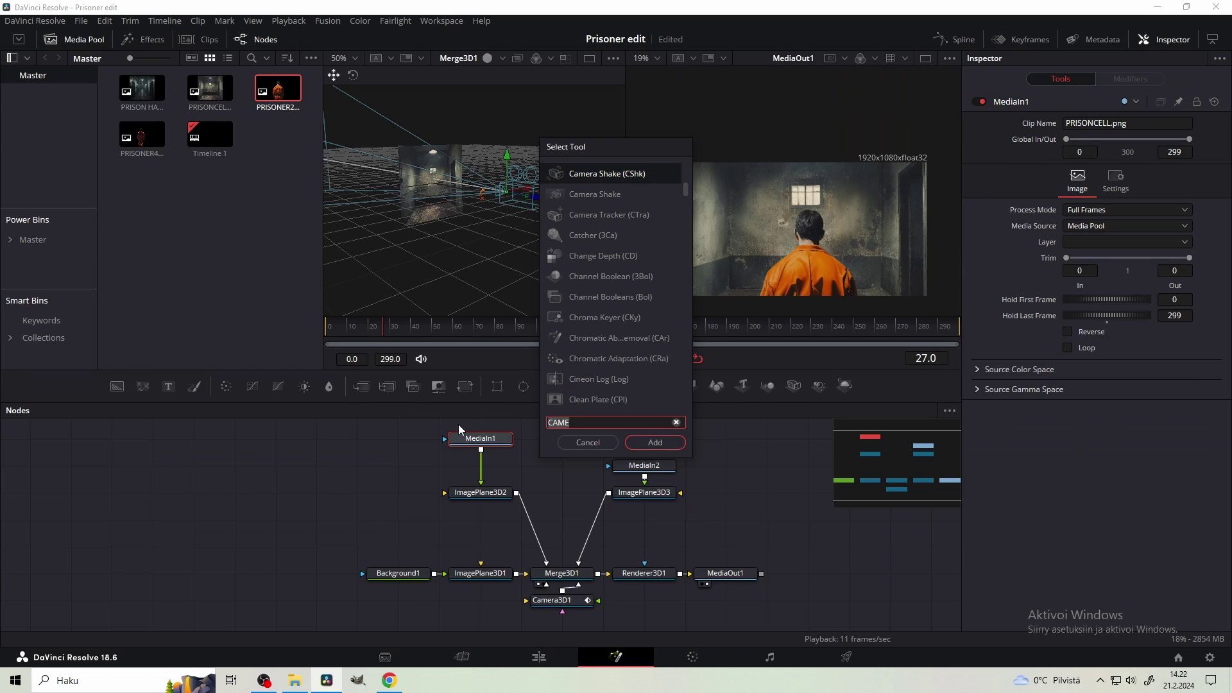
- Add a Color Corrector after the prison cell image, lowering its lift to about -0.09 and gain to about 0.81
type("CC")
key("Return")
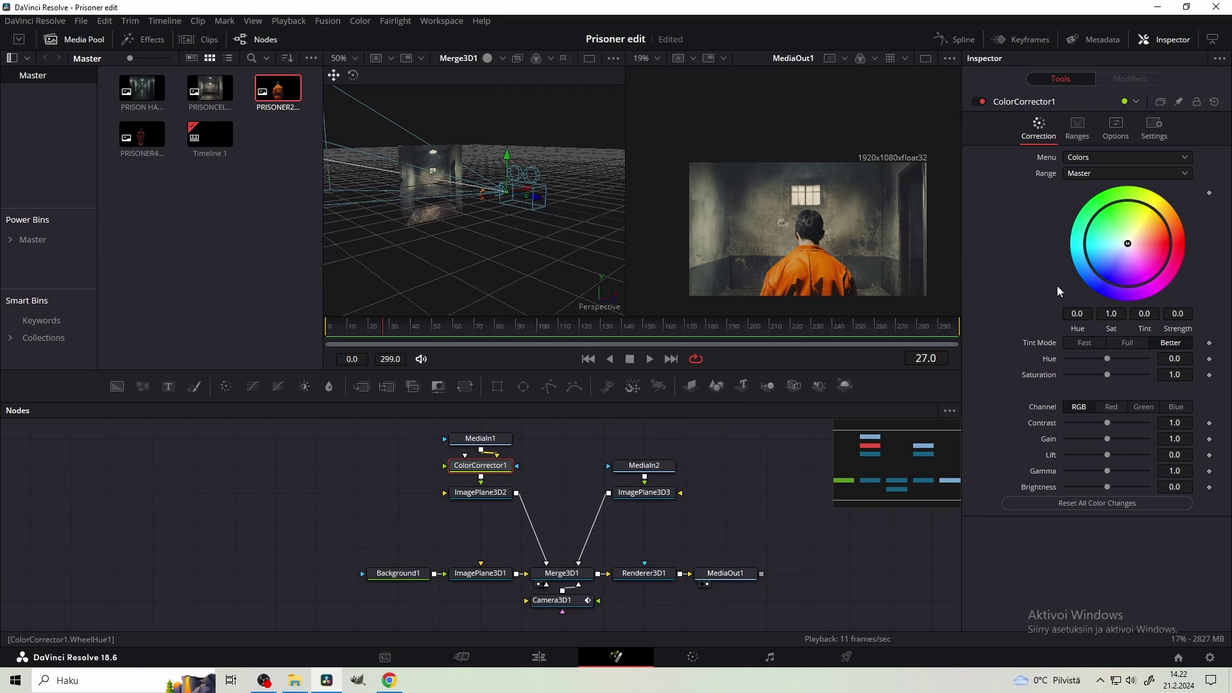
left_click(1104, 457)
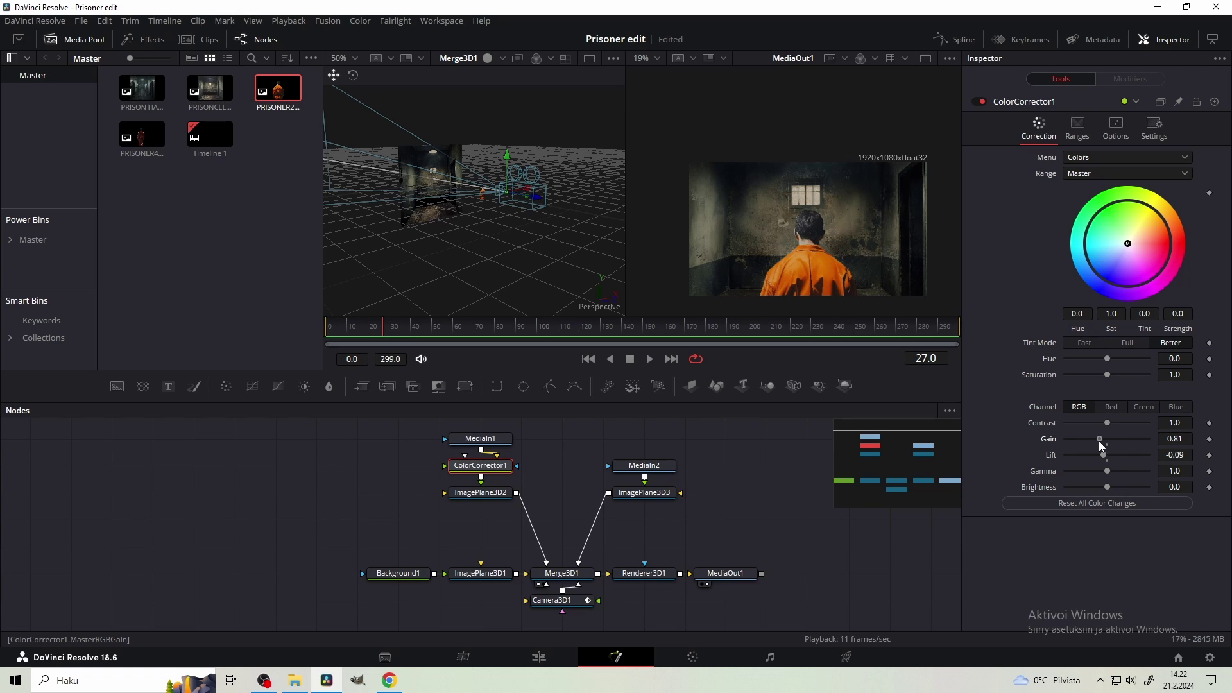
- Make room below the prisoner image node, insert a Color Corrector there and lower its lift slightly
left_click_drag(644, 465, 644, 438)
key("shift+space")
type("color")
key("Return")
left_click(1115, 128)
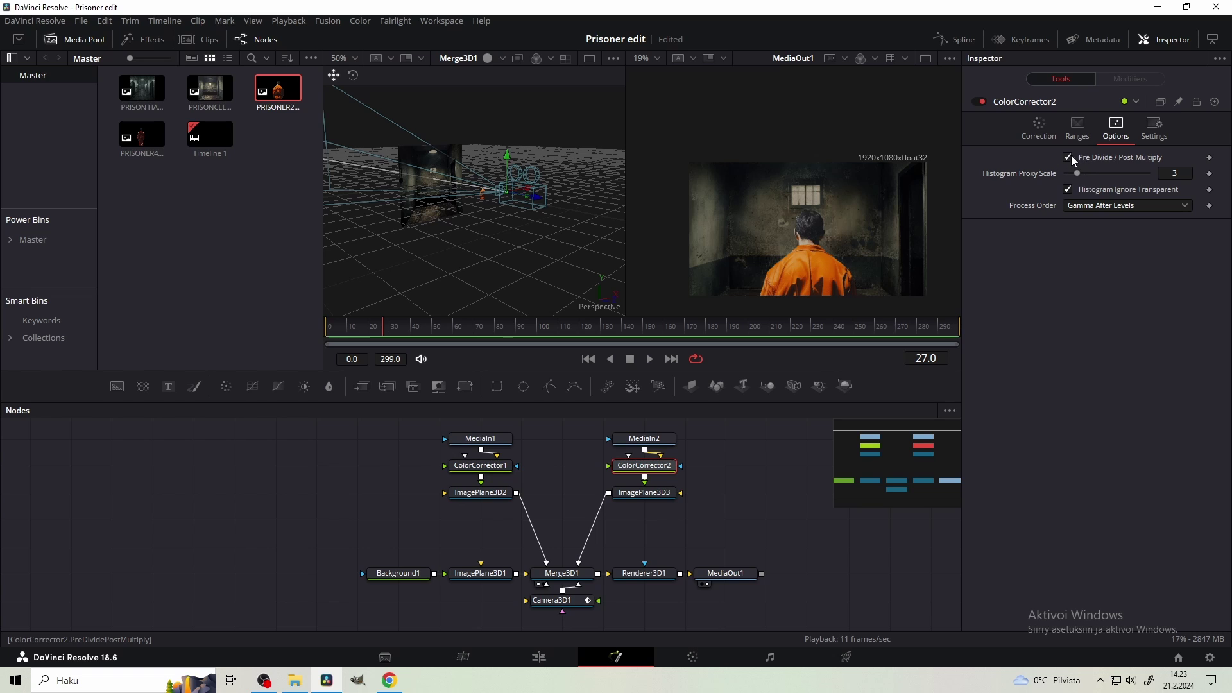
left_click(1038, 128)
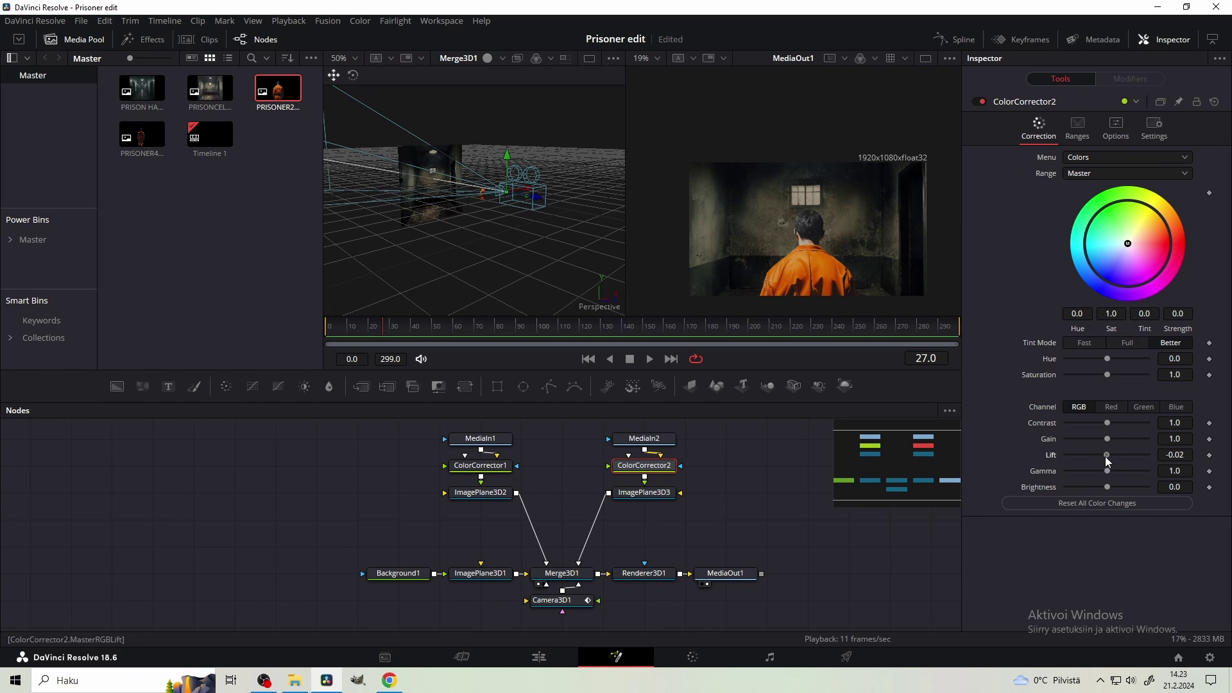
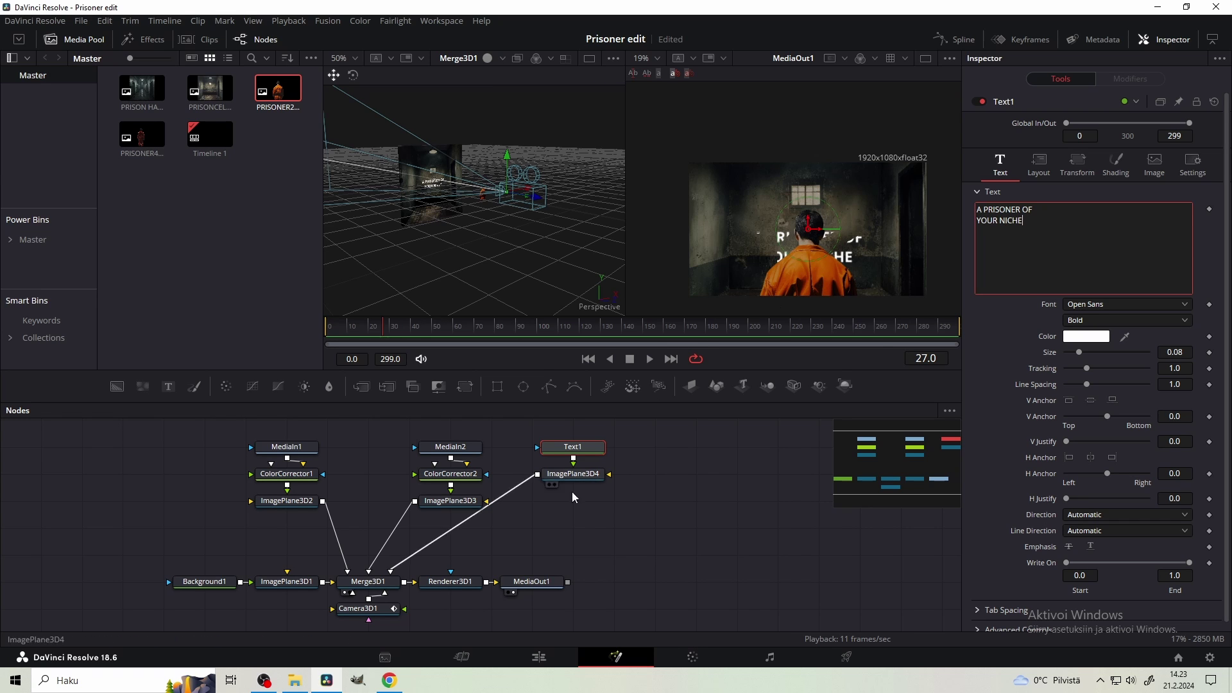
- Move the text's image plane forward and slightly up in the 3D scene, to about Y 0.10 and Z 0.84
left_click(572, 447)
left_click(571, 474)
scroll(499, 288, "down", 3)
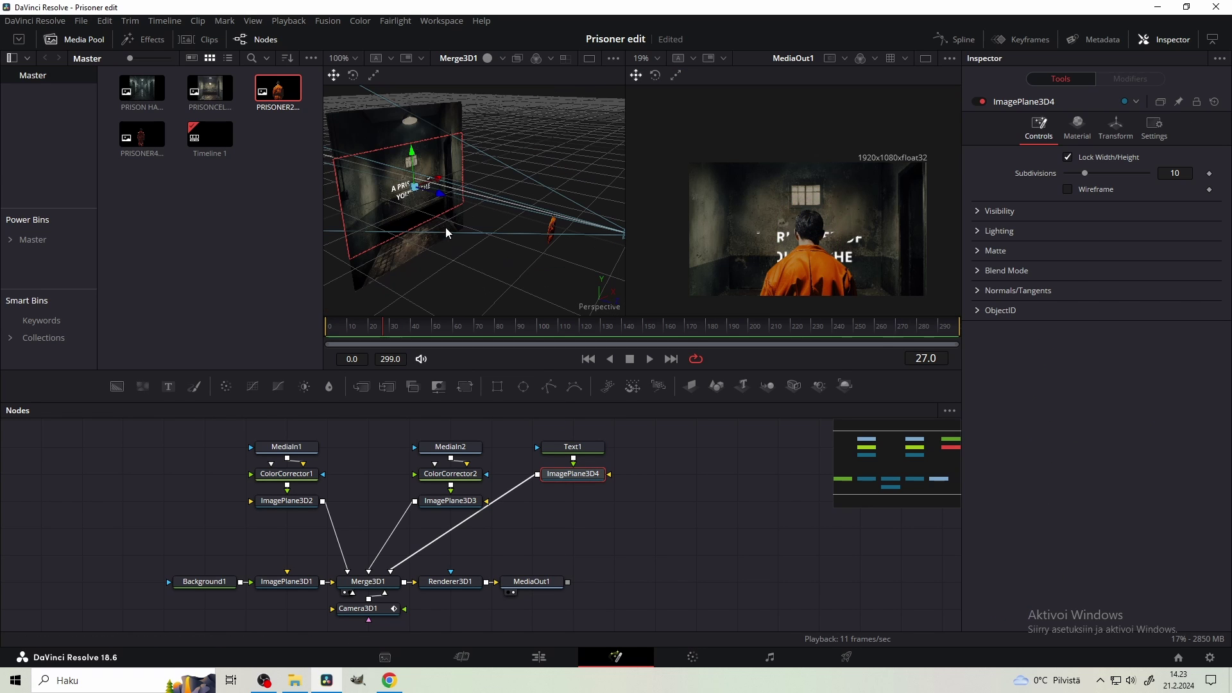
left_click_drag(434, 195, 585, 188)
scroll(555, 238, "up", 1)
scroll(580, 242, "down", 1)
left_click_drag(558, 245, 538, 217)
scroll(538, 217, "up", 1)
- Scale the text's image plane down to about 0.403 so the title fits above the prisoner
left_click(1117, 128)
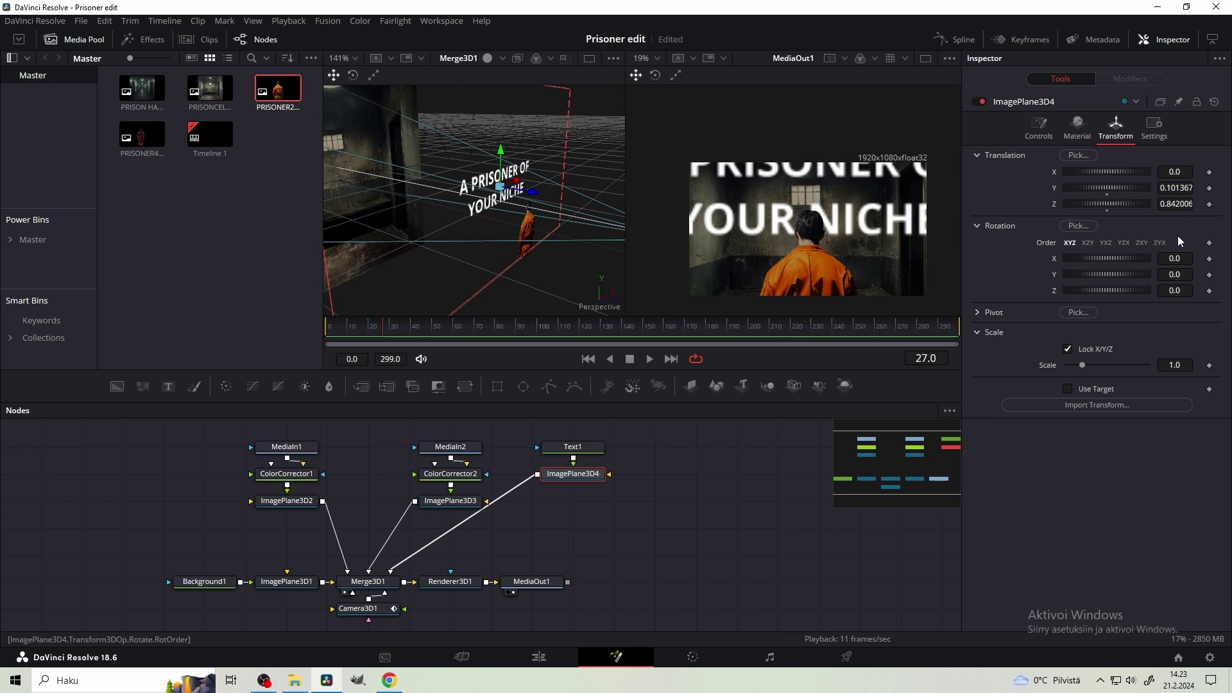
left_click_drag(1084, 368, 1075, 367)
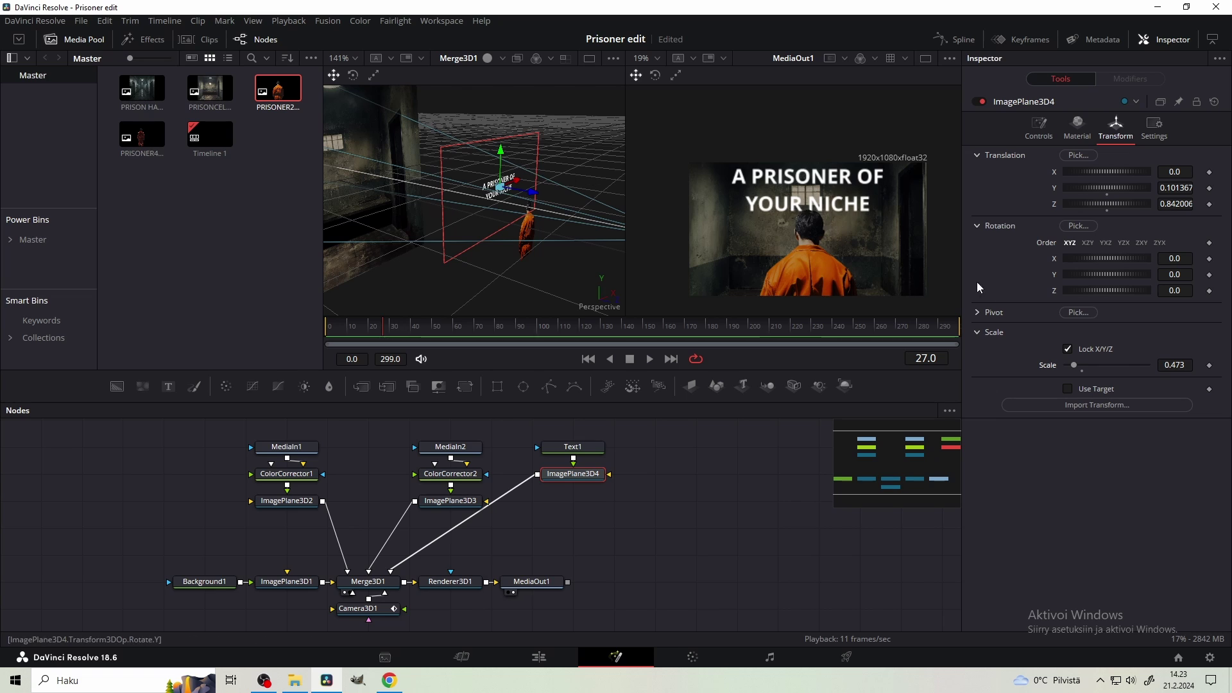
left_click_drag(1174, 365, 1144, 365)
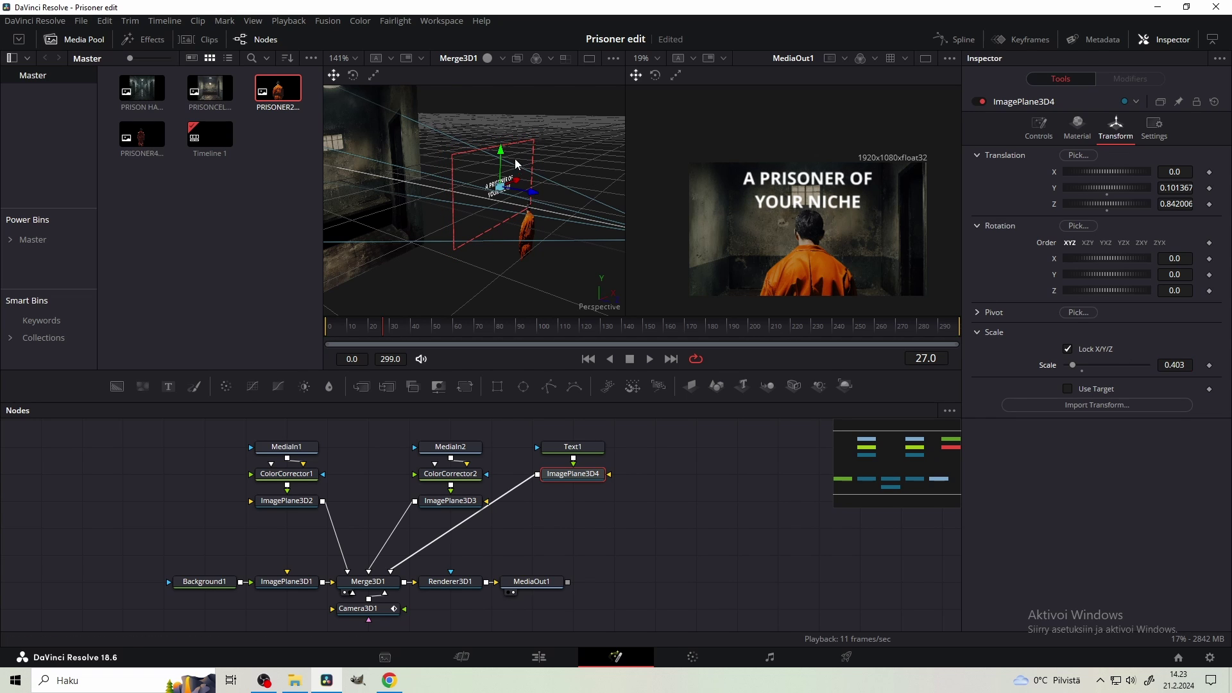
- Apply a Character Level Styling modifier to the title text, open its settings and show the text node in the viewer
left_click(580, 448)
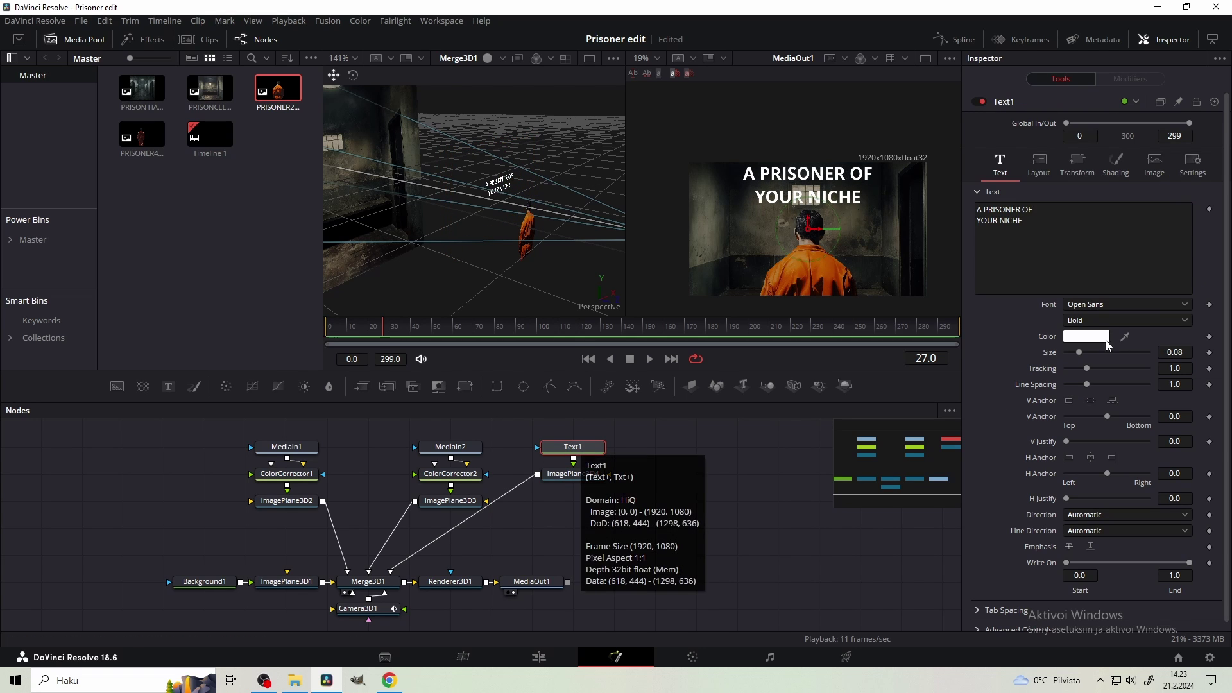
right_click(1059, 224)
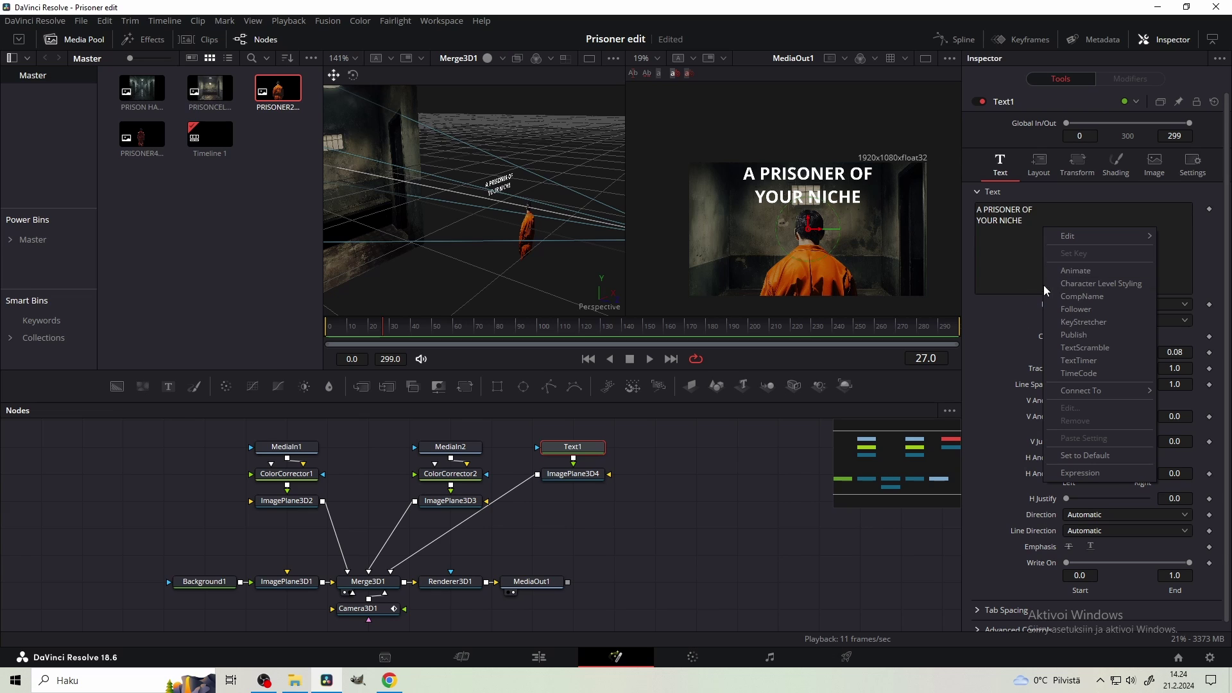
left_click(1017, 212)
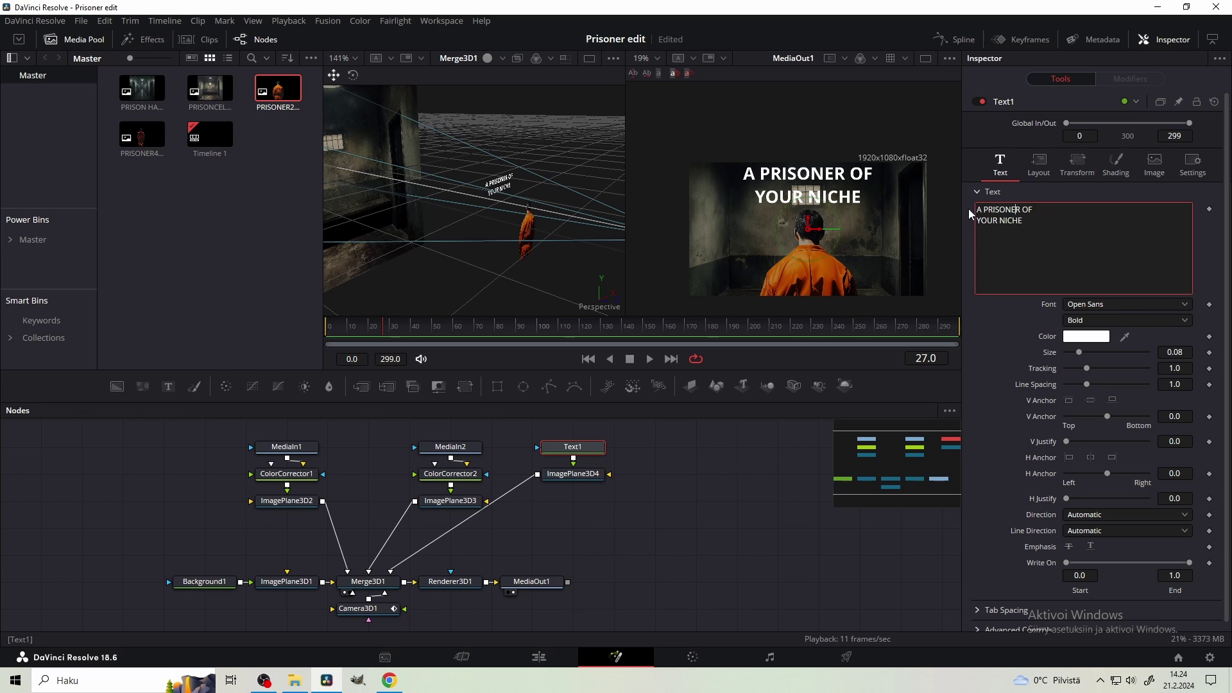
right_click(1022, 218)
left_click(1069, 275)
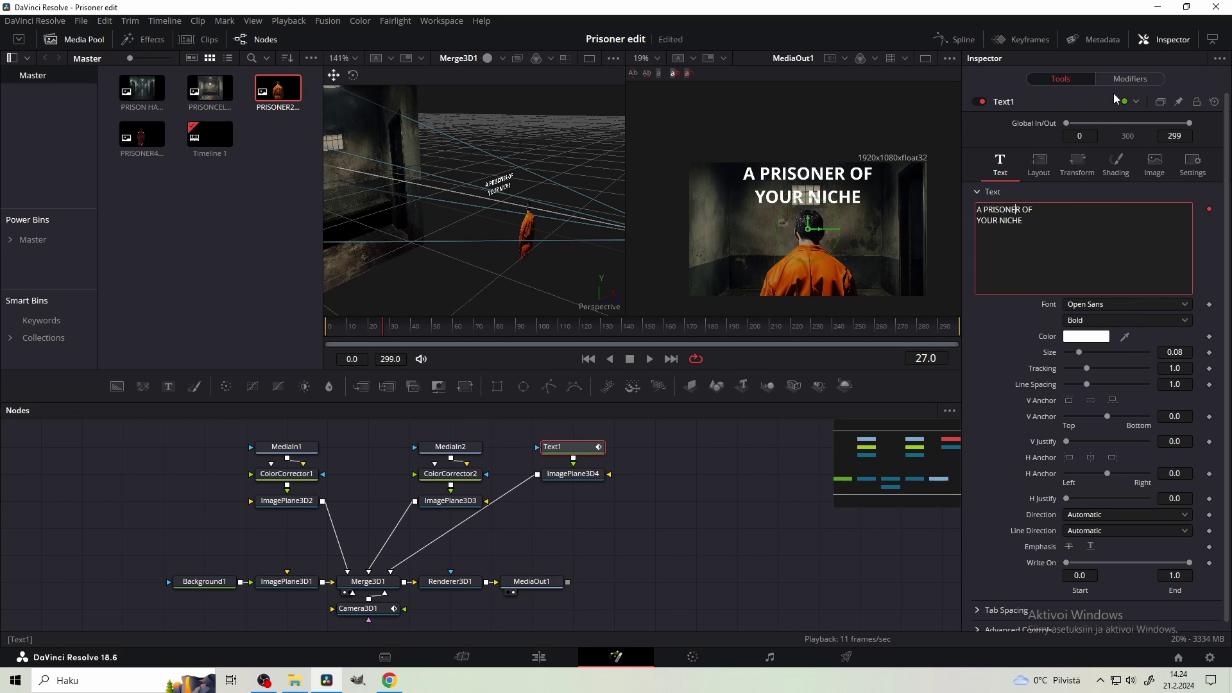
left_click(1115, 81)
key("2")
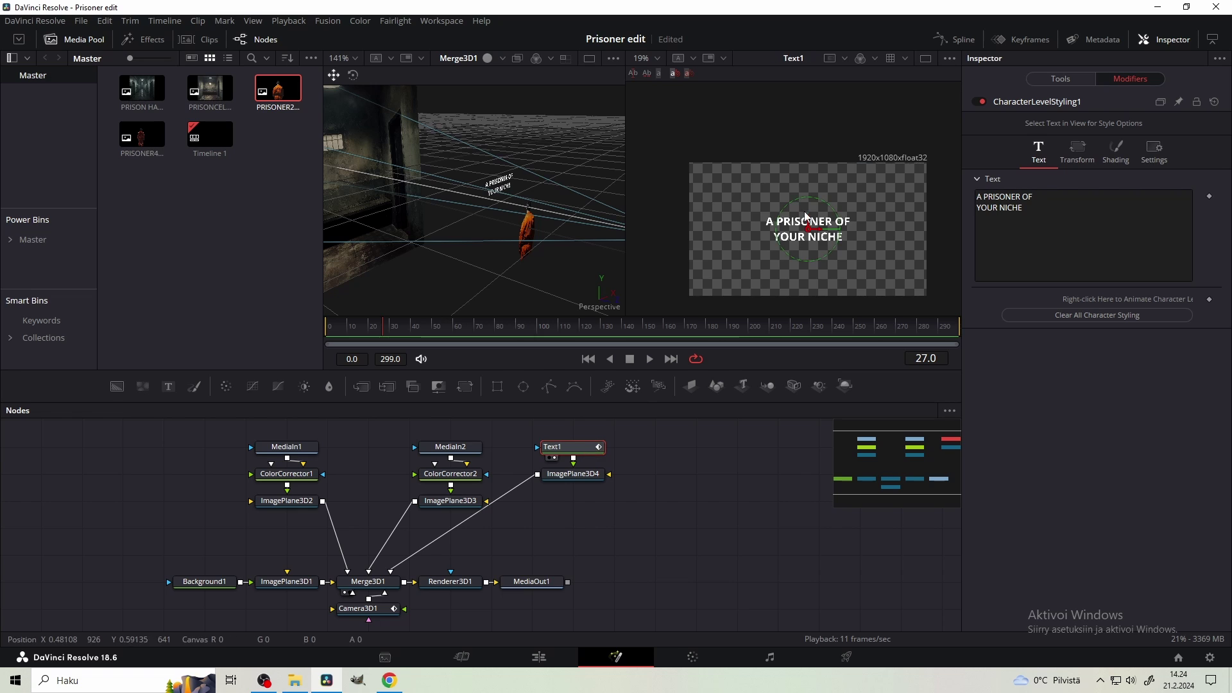
- Select the "YOUR NICHE" line in the viewer and set its font style to Extrabold
scroll(805, 224, "up", 3)
left_click_drag(893, 270, 712, 218)
scroll(779, 239, "down", 1)
scroll(819, 248, "up", 2)
scroll(829, 260, "down", 1)
left_click(1091, 283)
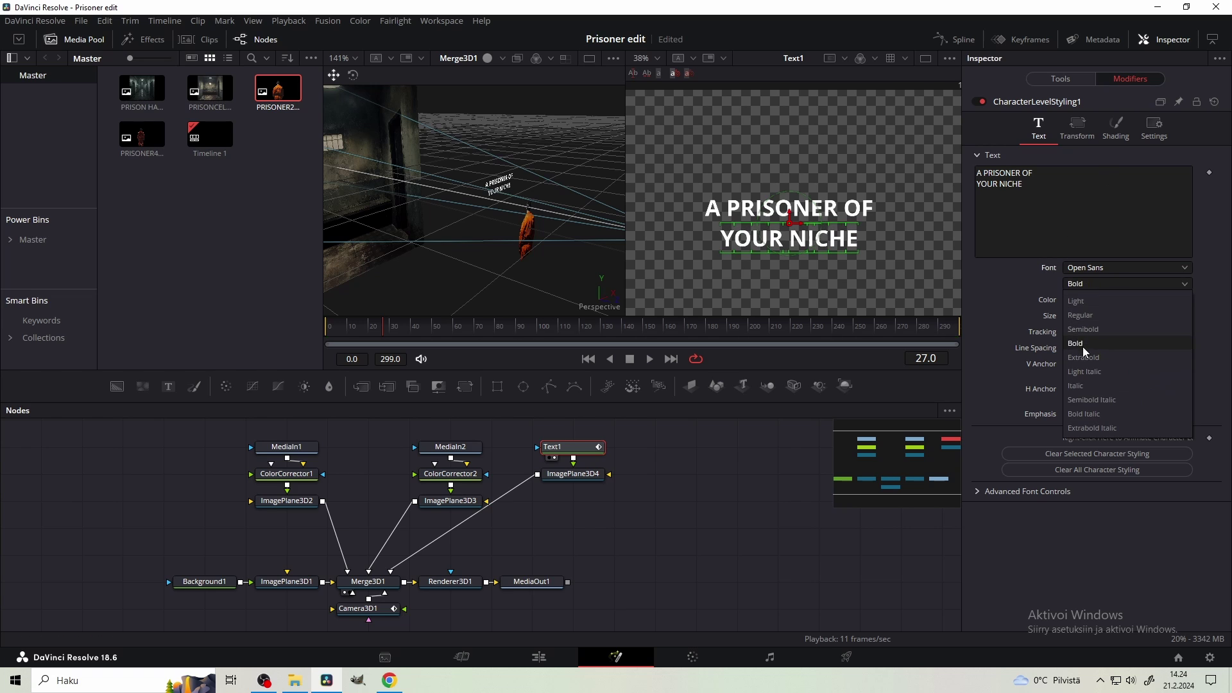
left_click(1084, 357)
- Select the "A PRISONER OF" line and set its font style to Regular
left_click_drag(941, 145, 675, 209)
left_click(1091, 283)
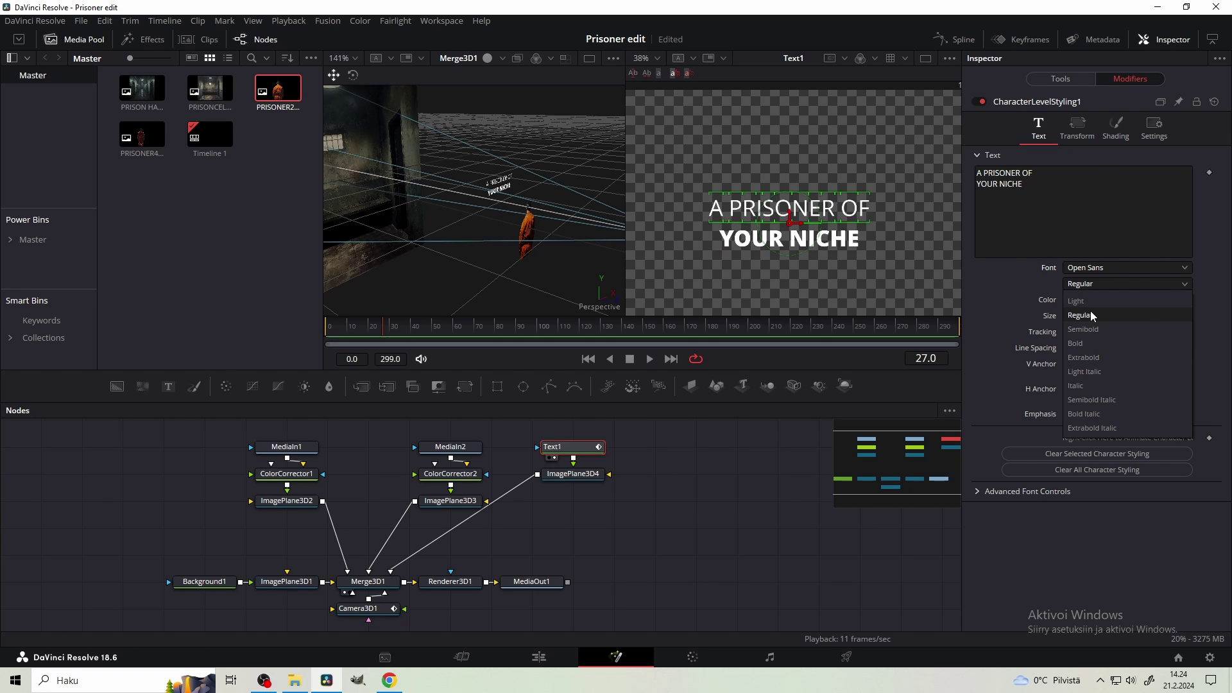
left_click(1091, 314)
- Raise the "YOUR NICHE" line with a small Y offset so it sits closer to the first line
left_click_drag(849, 268, 716, 231)
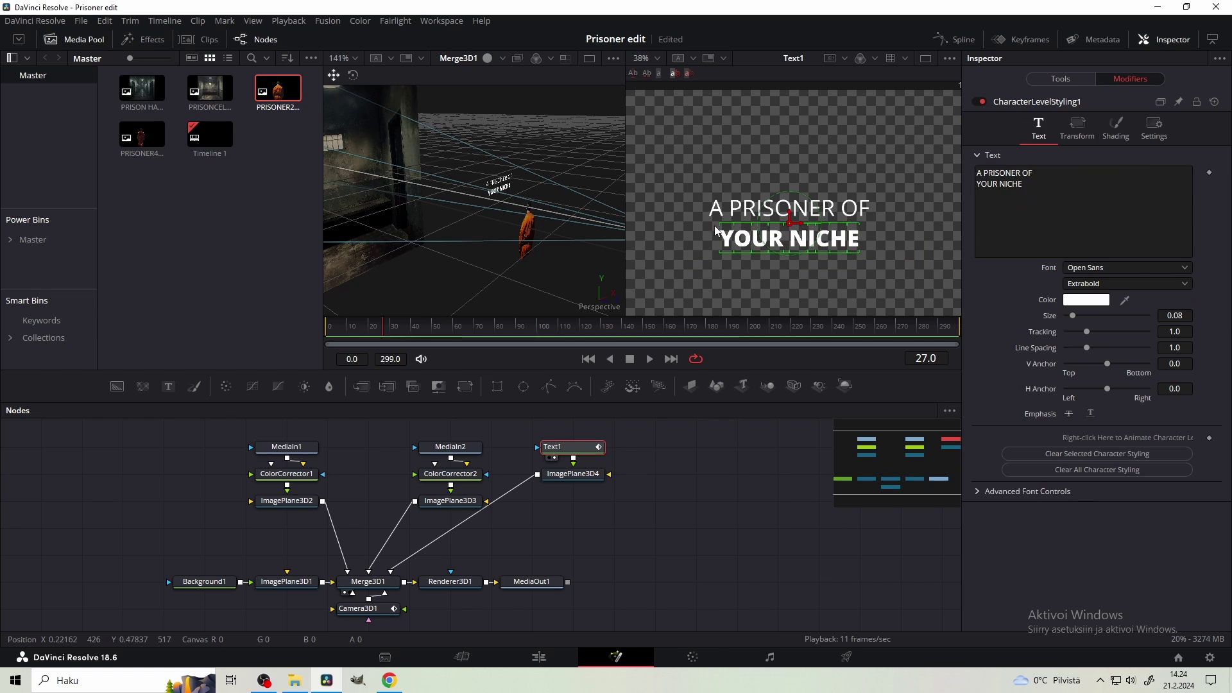
left_click(1115, 128)
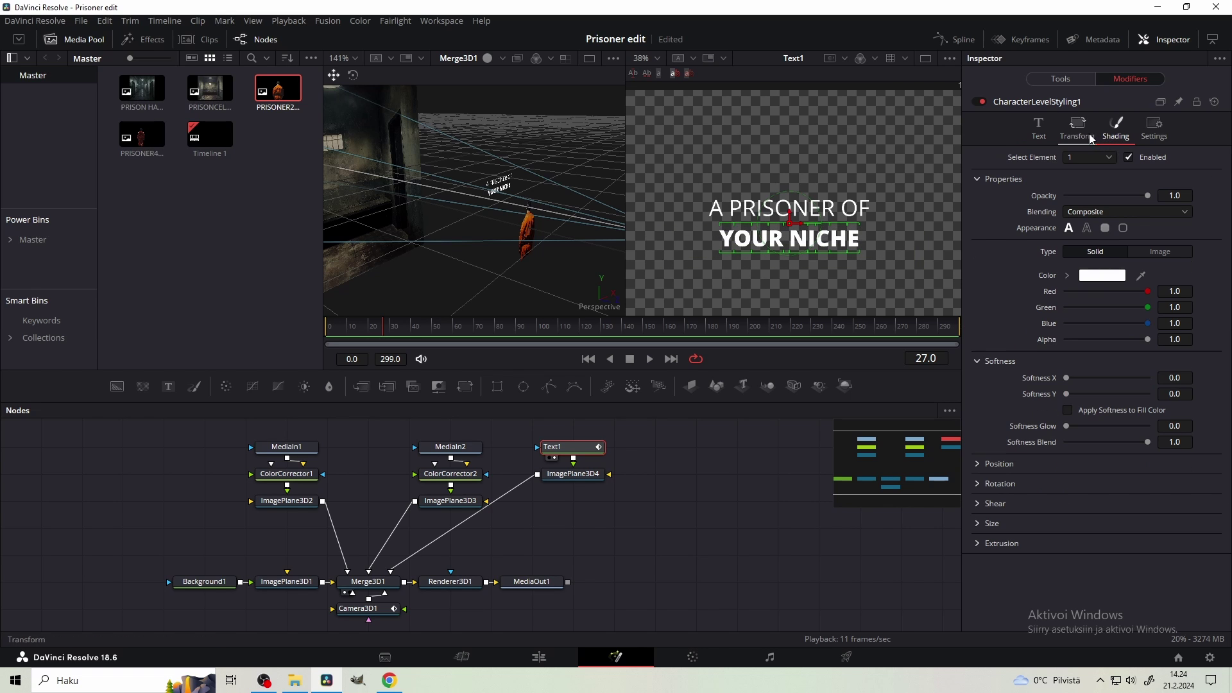
left_click(975, 463)
left_click_drag(1173, 505, 1177, 505)
- Change the text's shading type to Gradient and set the gradient's black end to mid grey #8f8f8f
left_click_drag(892, 272, 677, 179)
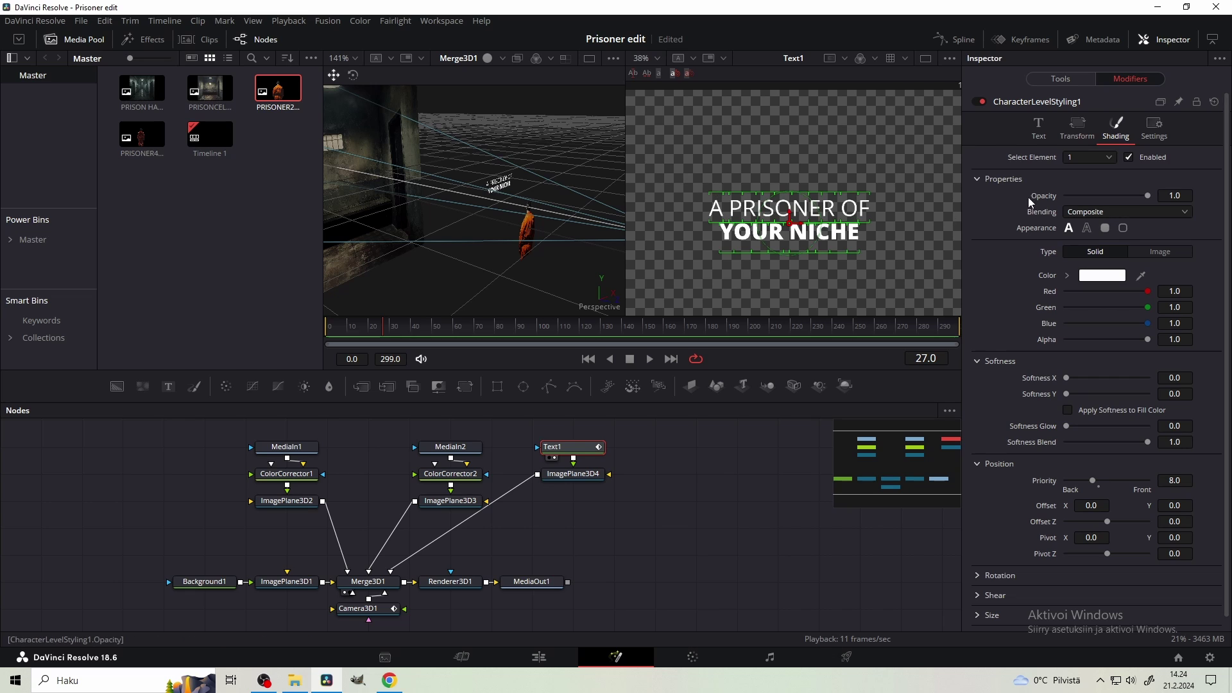
left_click(1051, 80)
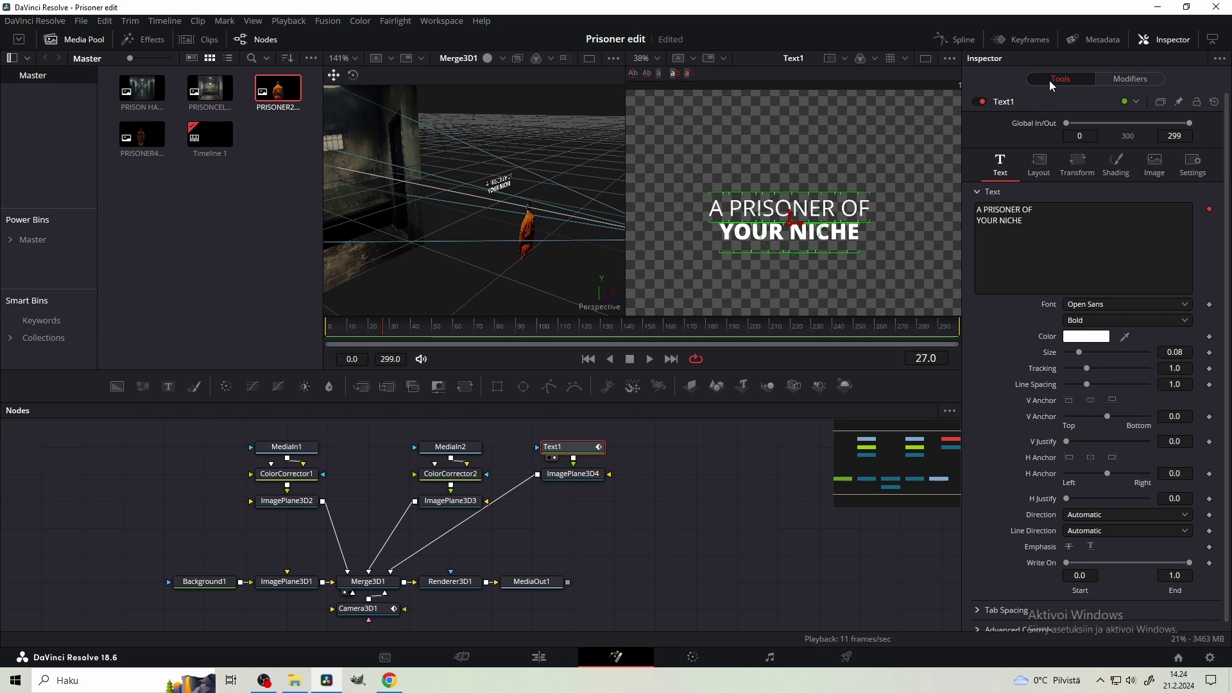
left_click(1119, 164)
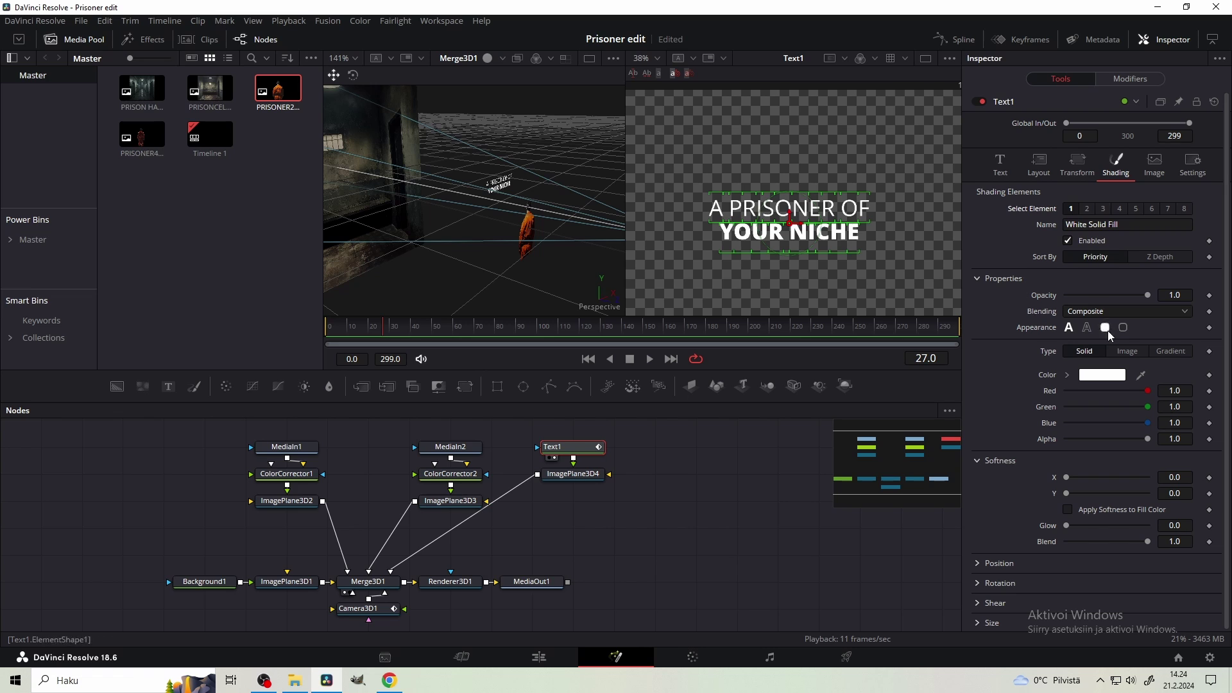
left_click(1169, 351)
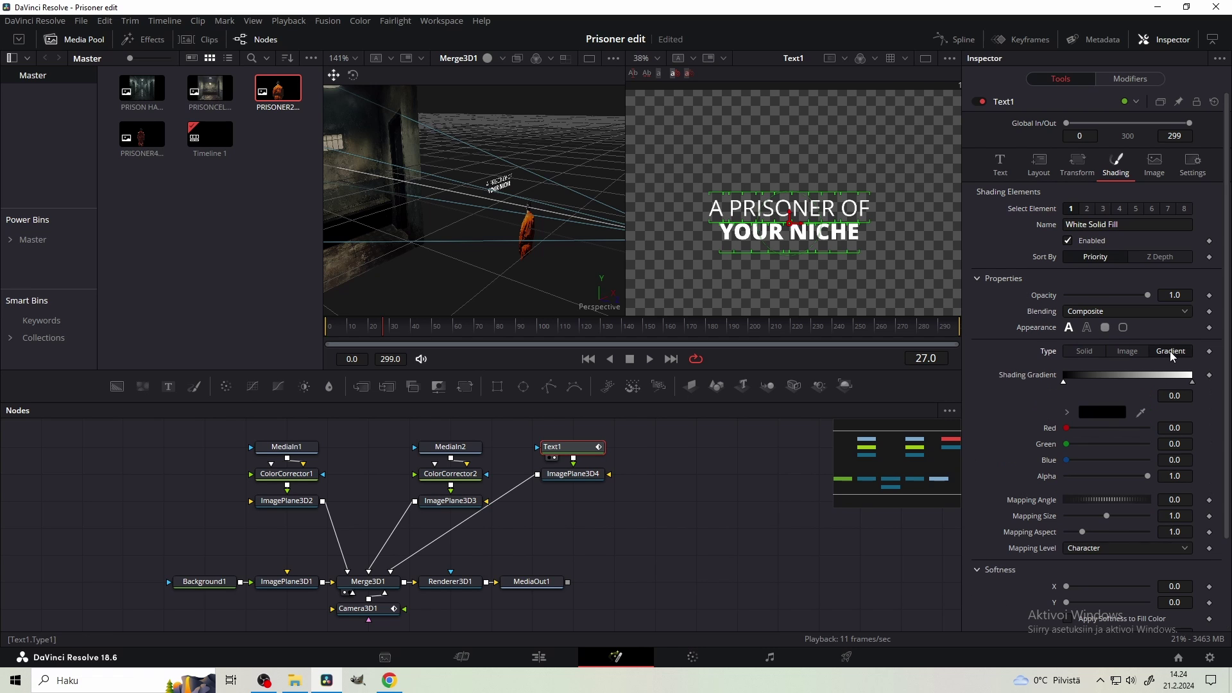
double_click(1064, 384)
mouse_move(757, 313)
left_mouse_down()
mouse_move(753, 290)
mouse_move(756, 313)
left_mouse_up()
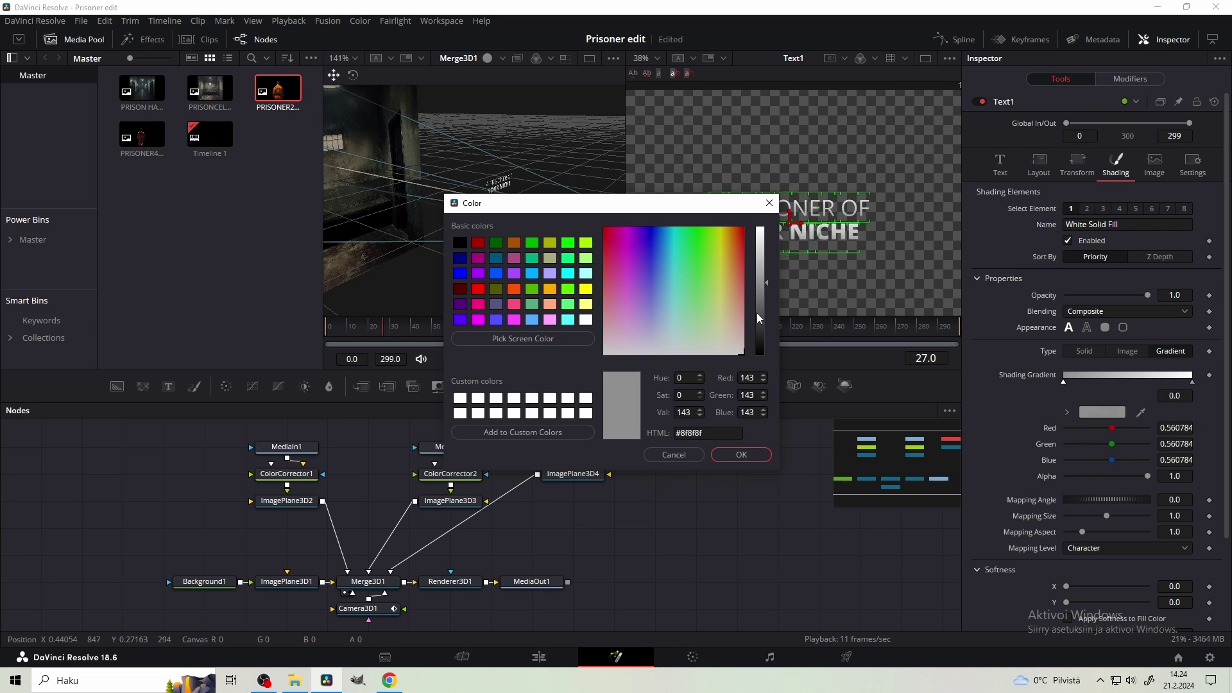
left_click(744, 453)
- Add a Soft Glow after the text, reduce its effect and show the final output in the viewer
key("shift+space")
type("soft")
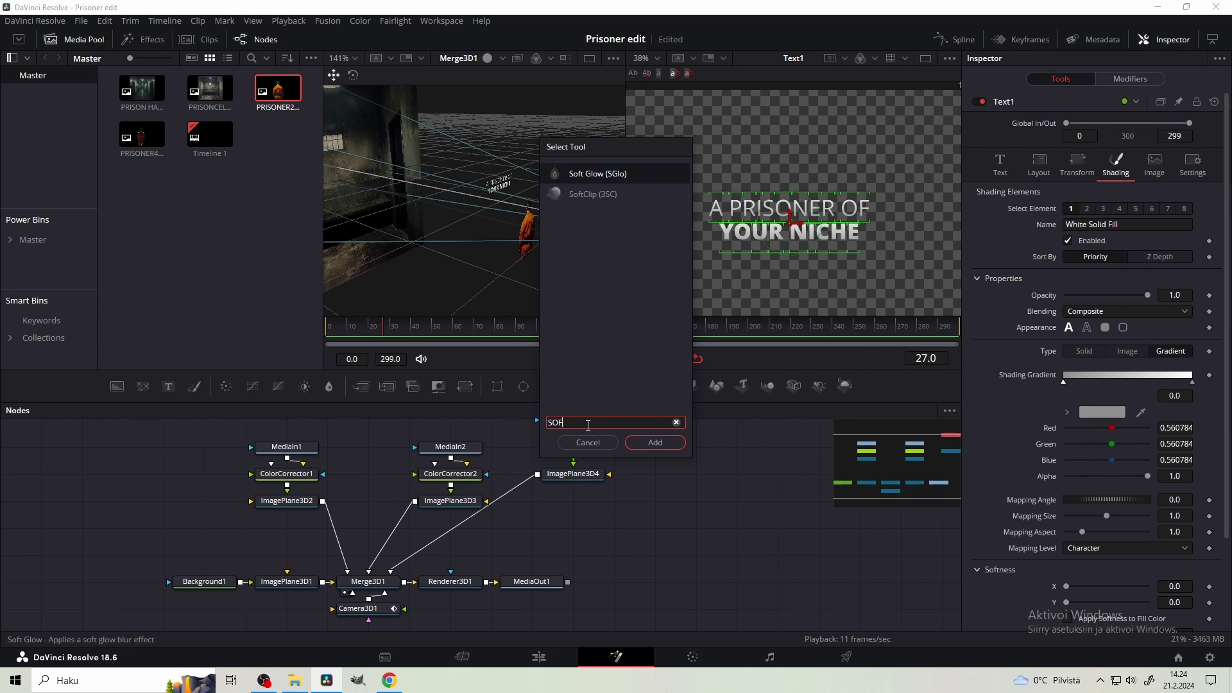
key("Return")
left_click_drag(1091, 206, 1071, 206)
key("2")
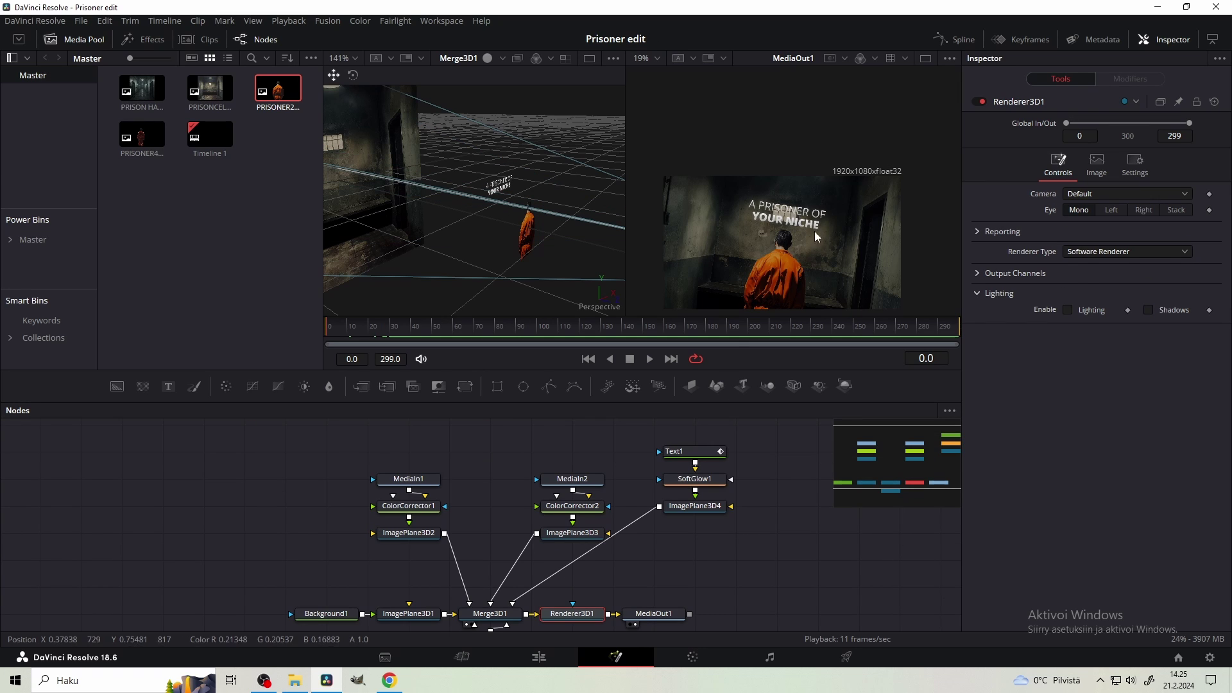
- Move the prison cell, prisoner and text node branches up to make room above the 3D merge
left_click_drag(400, 482, 440, 428)
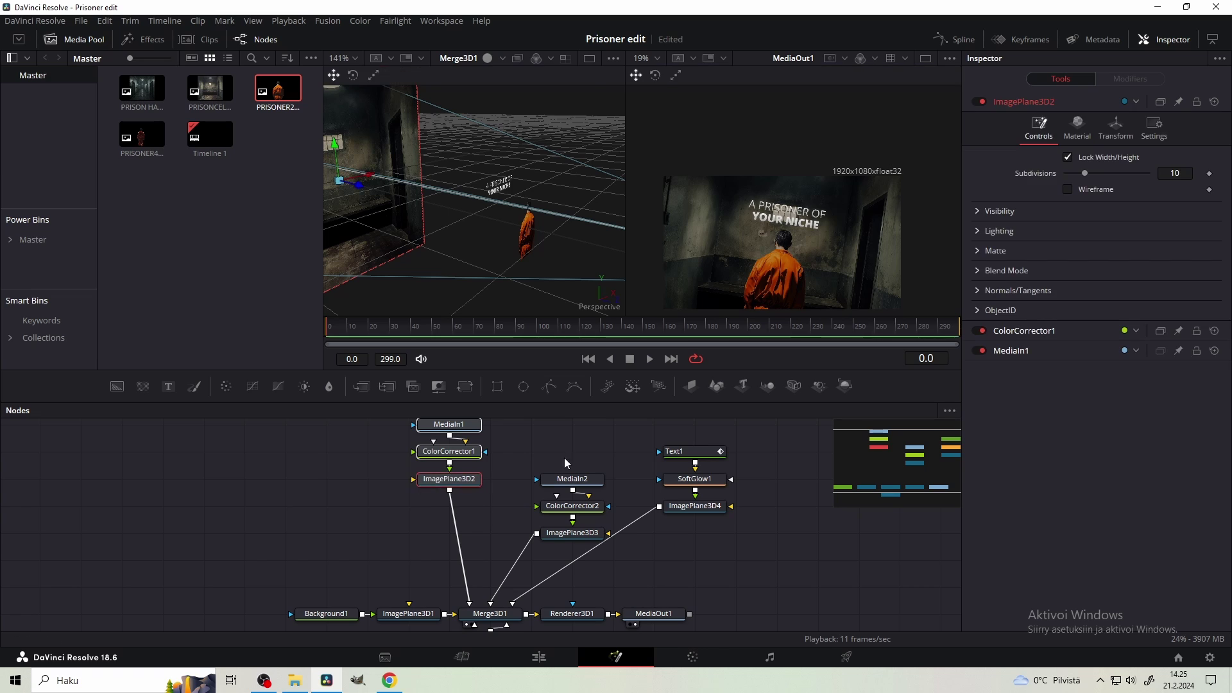
mouse_move(564, 456)
left_mouse_down()
mouse_move(560, 534)
mouse_move(562, 480)
left_mouse_up()
left_click_drag(742, 553, 708, 458)
left_click_drag(696, 507, 695, 453)
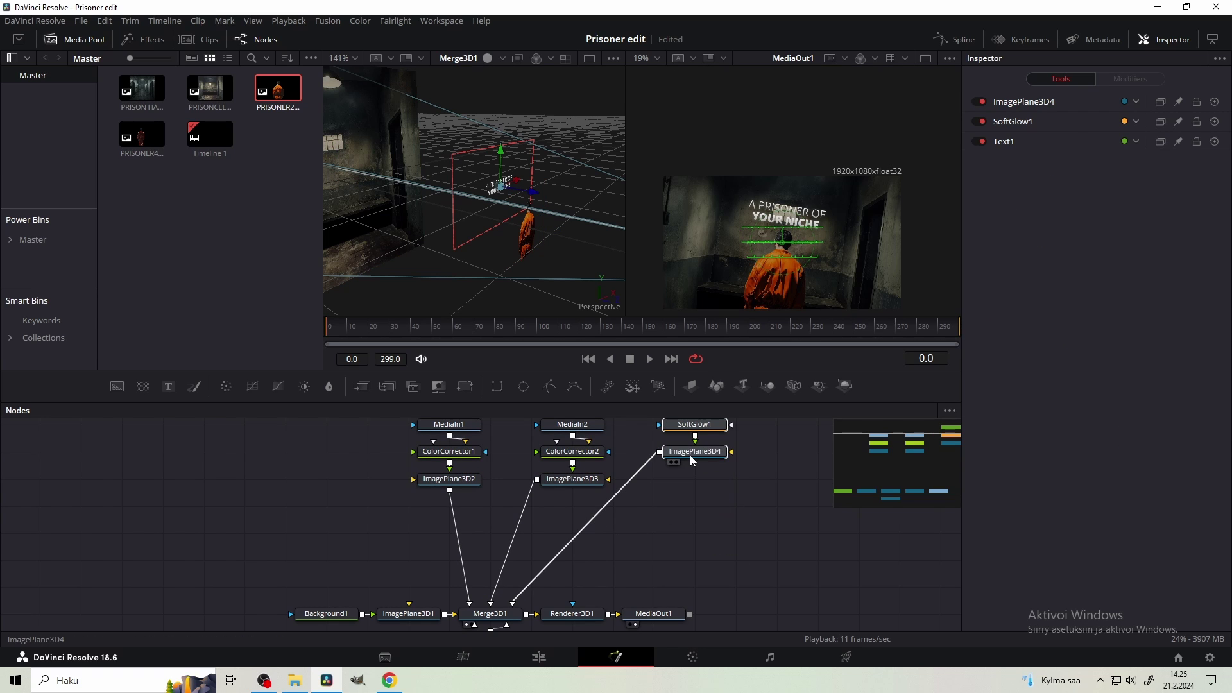
left_click(260, 526)
key("shift+space")
key("Return")
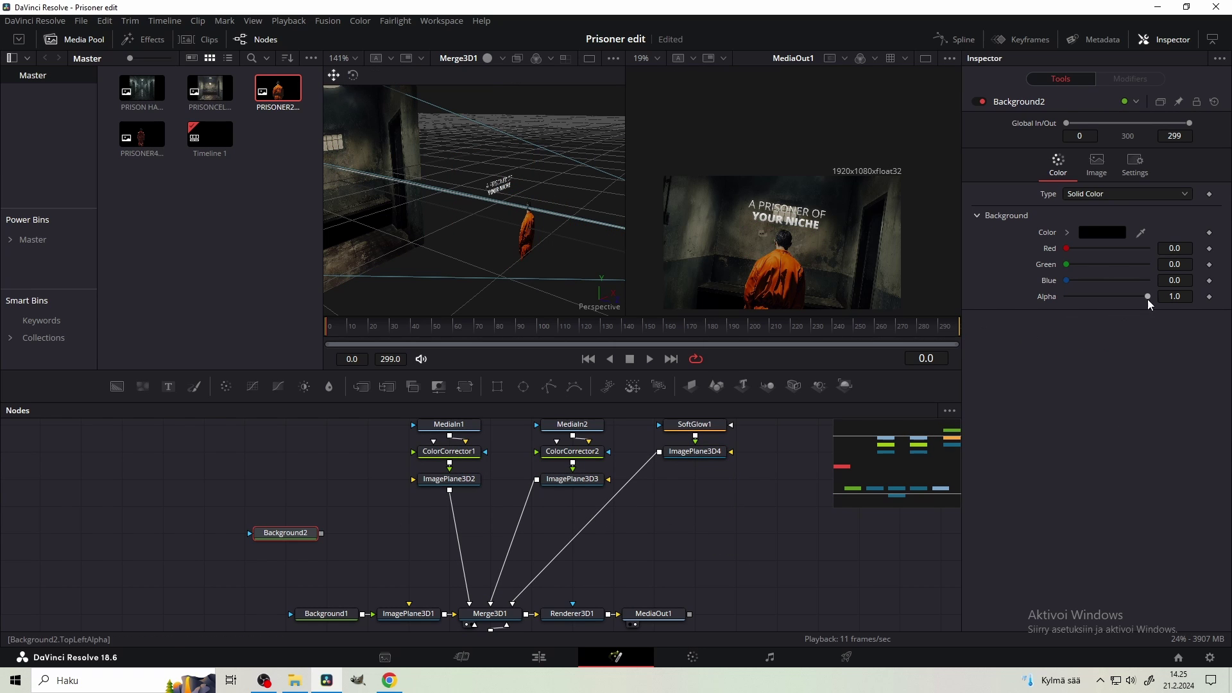
left_click_drag(1147, 296, 1028, 290)
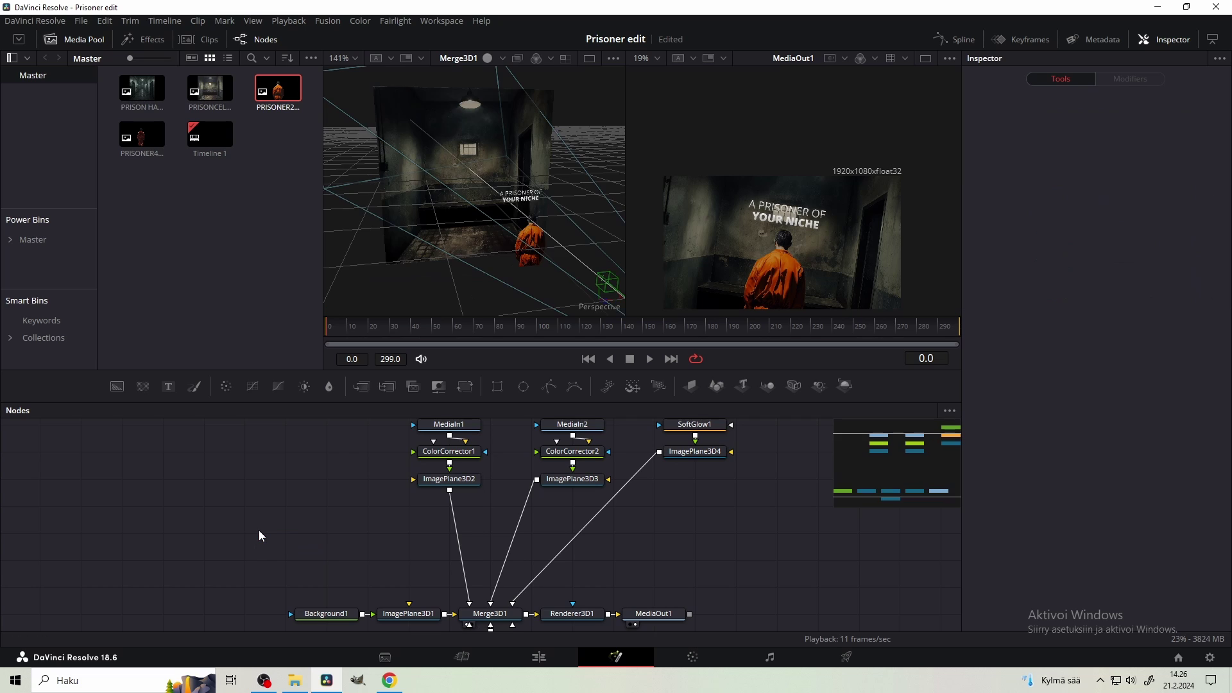
- Add a separate Background node in the empty node area and set its alpha to 0
key("shift+space")
type("bac")
key("Return")
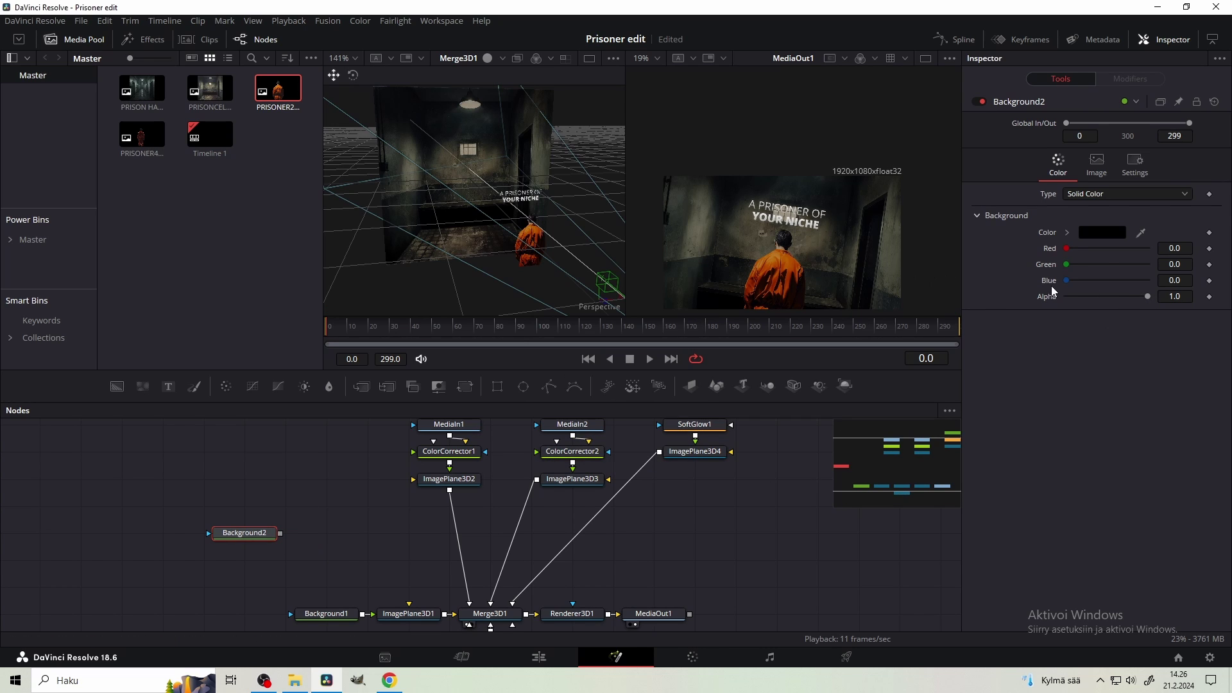
left_click_drag(1147, 296, 579, 342)
- Attach an Image Plane 3D to the transparent background and connect it to the 3D merge
key("shift+space")
type("BG")
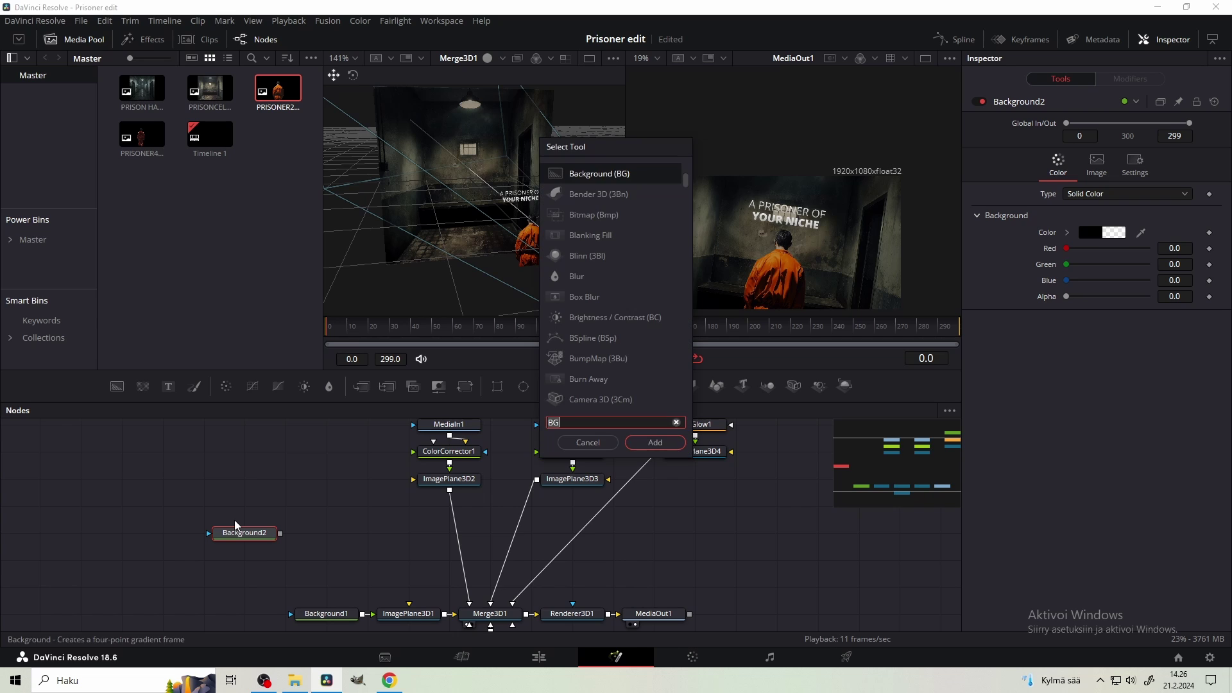
type("image")
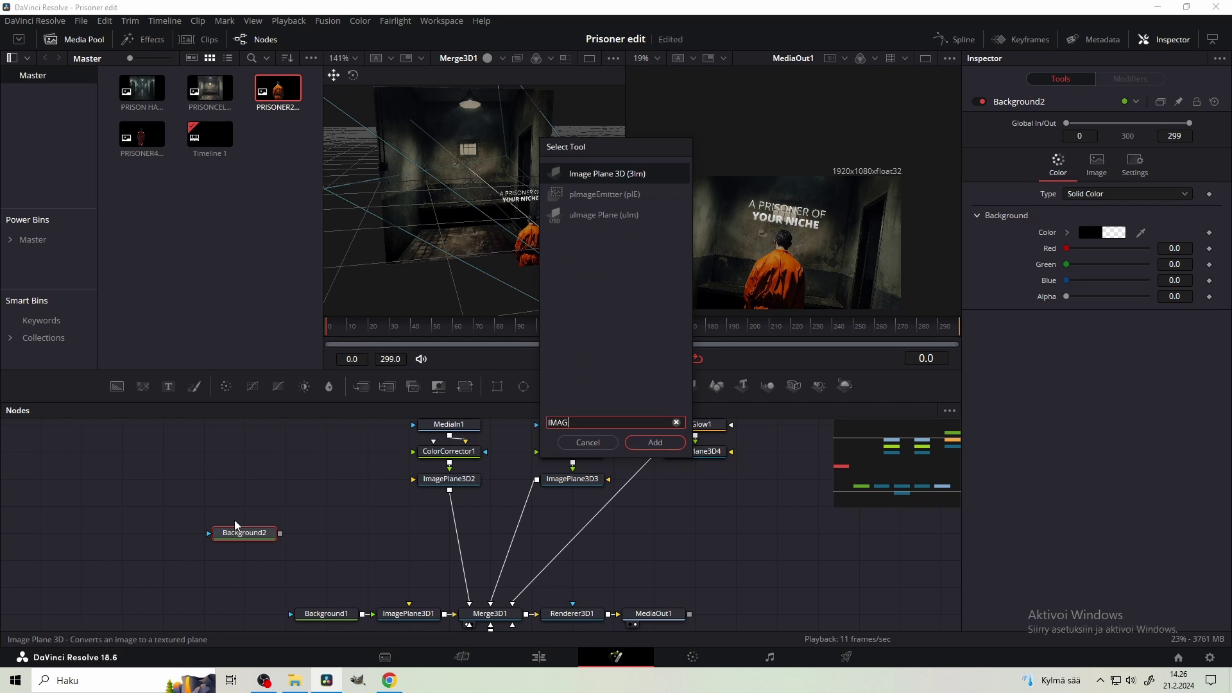
key("Return")
left_click_drag(362, 532, 468, 604)
- Move the transparent background away from its image plane and merge a second Background over it
left_click_drag(341, 560, 518, 610)
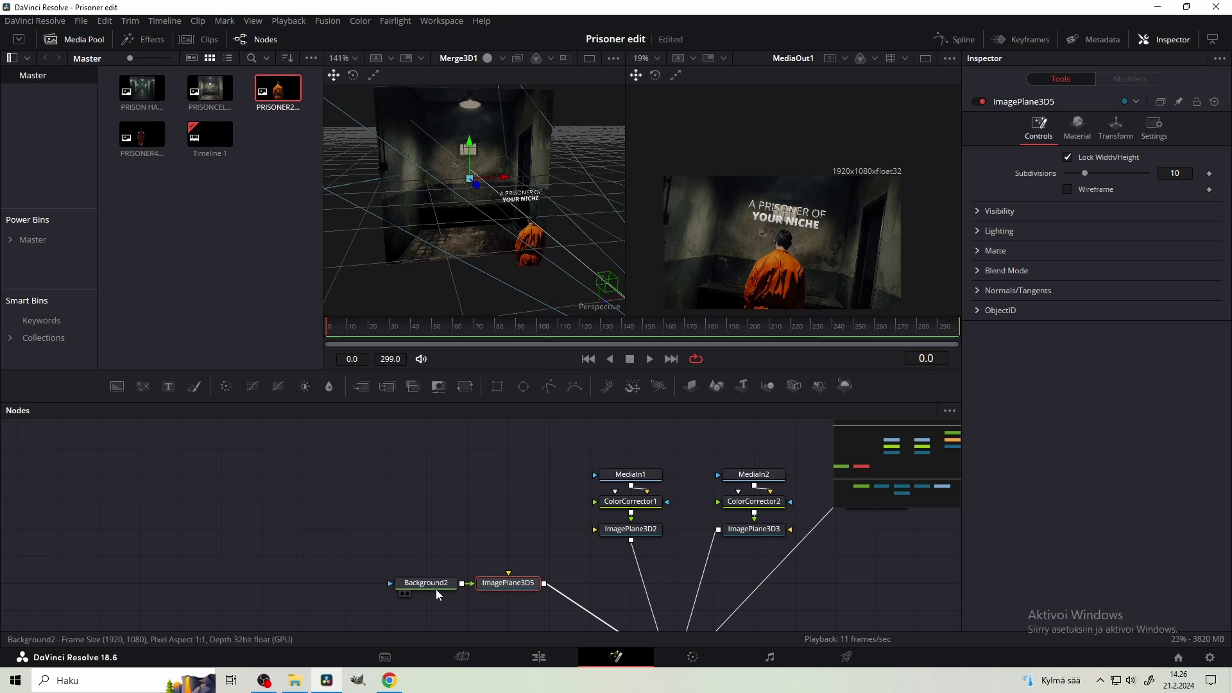
left_click_drag(426, 582, 262, 583)
left_click_drag(117, 385, 298, 582)
- Set the Z translation of the new background's image plane to about 0.06, just in front of the cell wall
left_click(502, 583)
left_click(1114, 127)
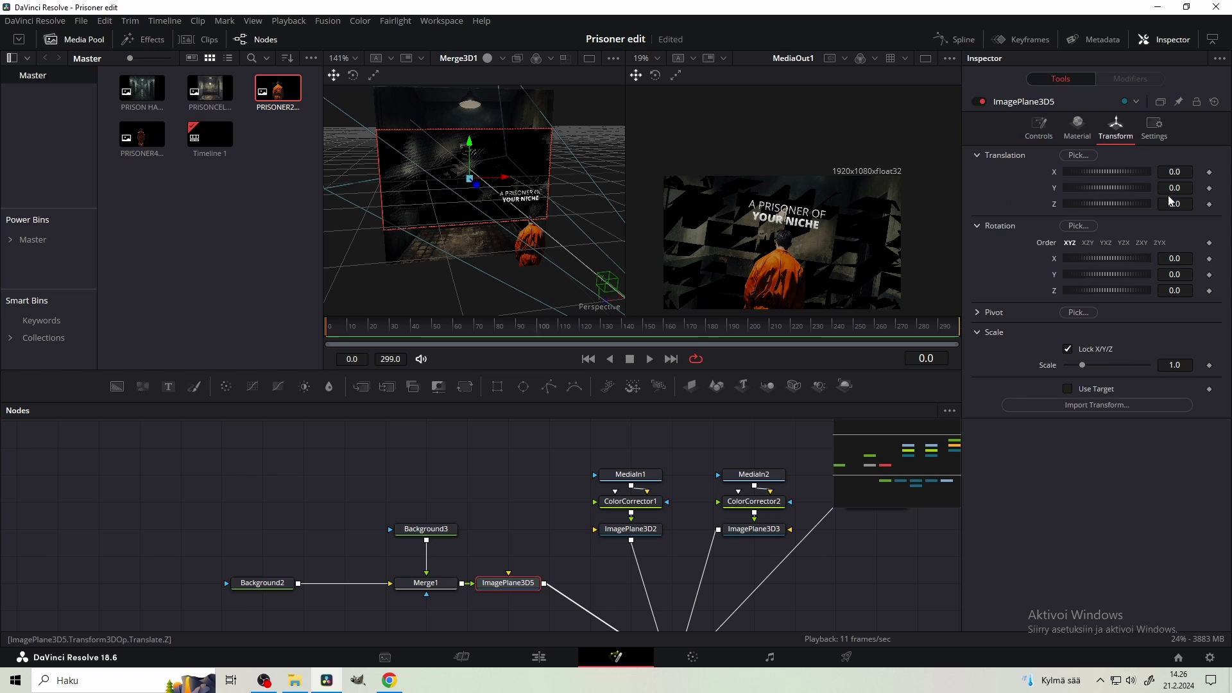
left_click_drag(1171, 205, 1175, 205)
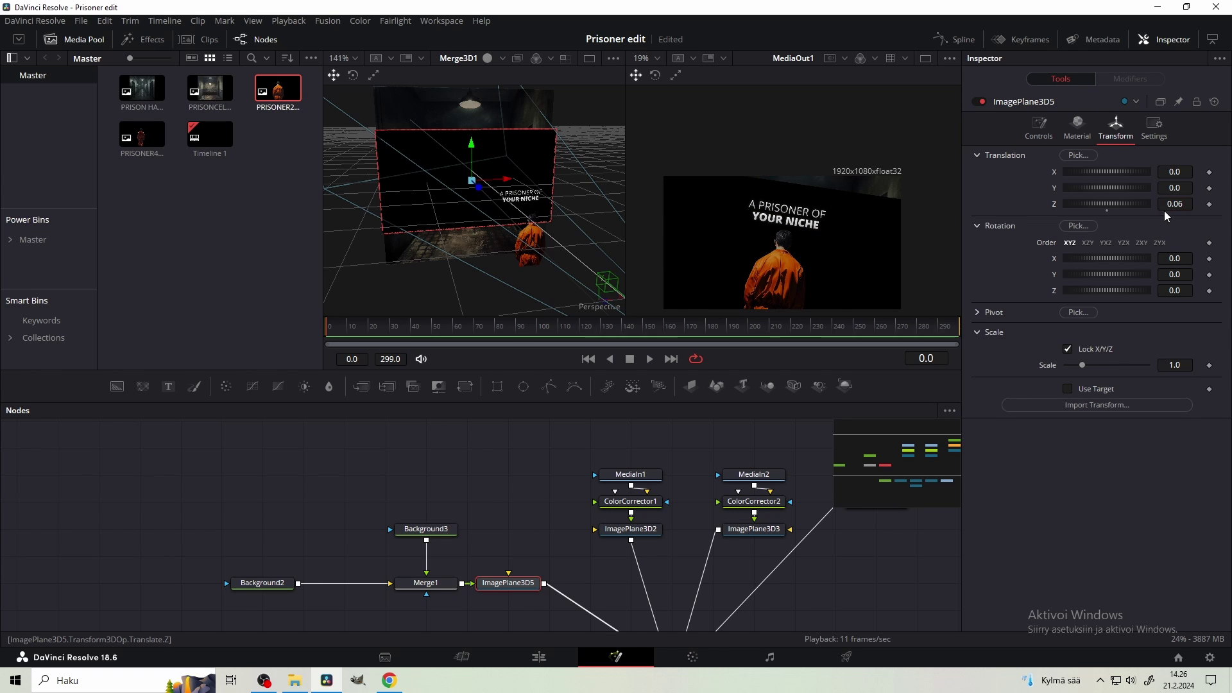
- Scale up the new background's image plane slightly and move Background3 farther above Merge1
scroll(487, 149, "down", 1)
left_click_drag(1081, 365, 1088, 365)
left_click_drag(426, 529, 426, 501)
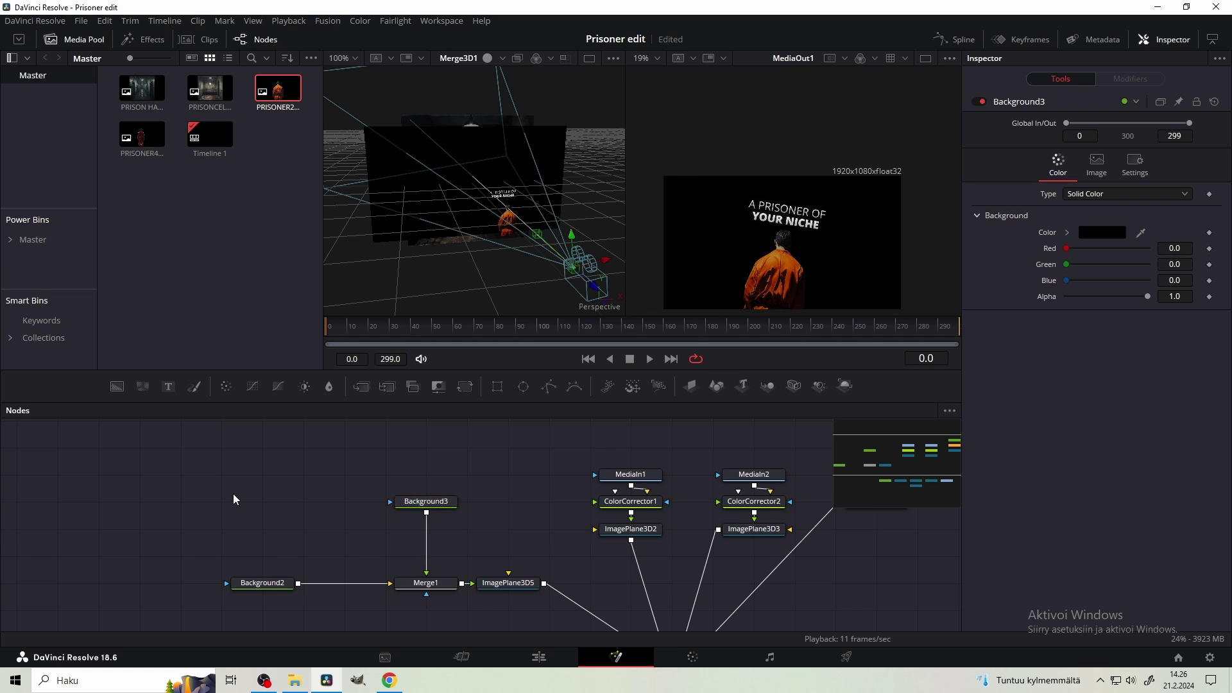
- Add pEmitter and pRender nodes, connect the emitter to the renderer, and place both above Background3
key("shift+space")
type("PM")
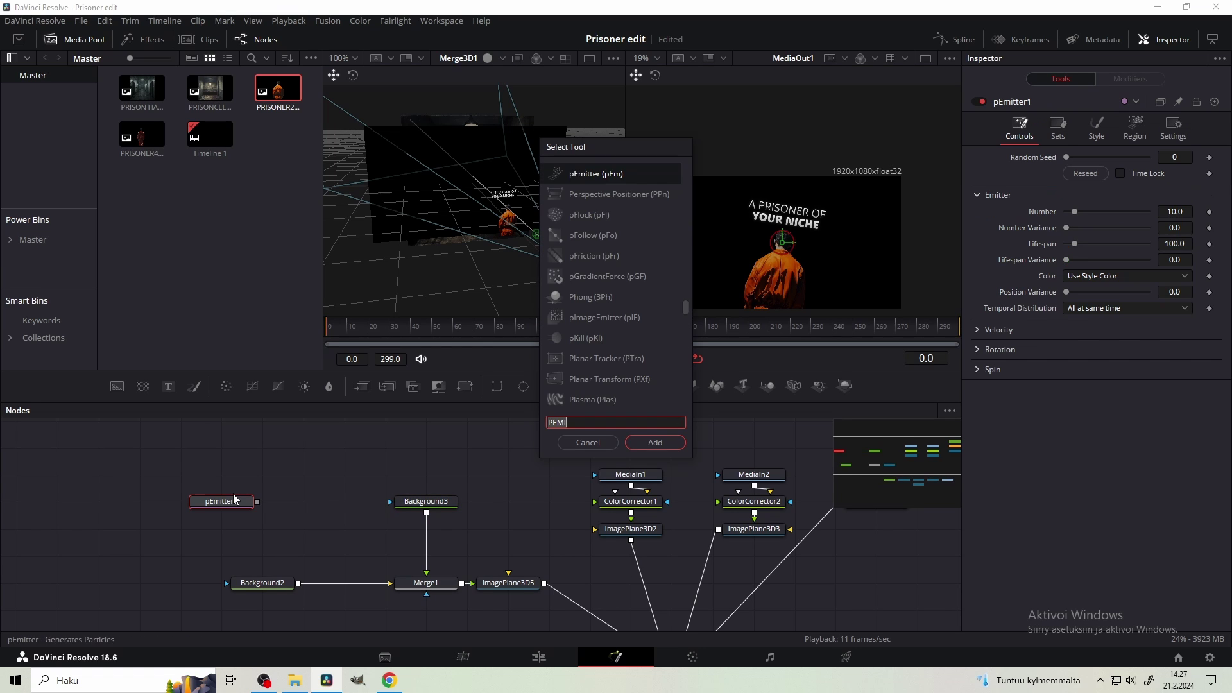
type("PREN")
key("Return")
left_click_drag(533, 523, 558, 534)
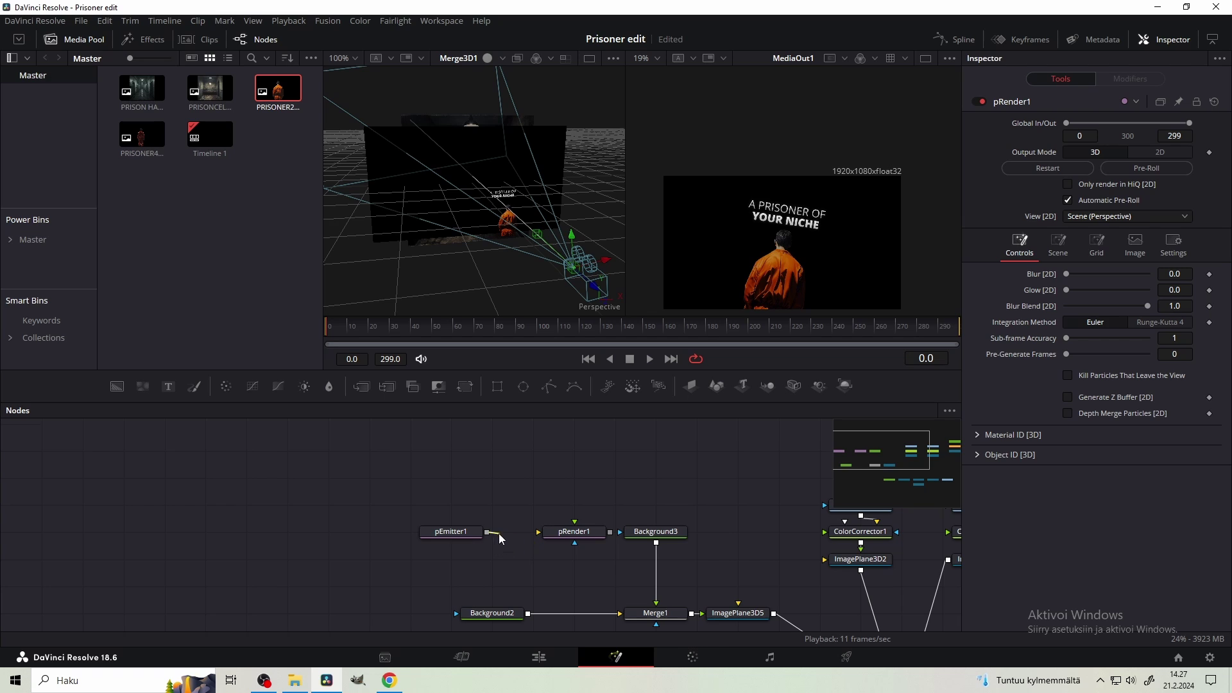
left_click_drag(448, 510, 617, 481)
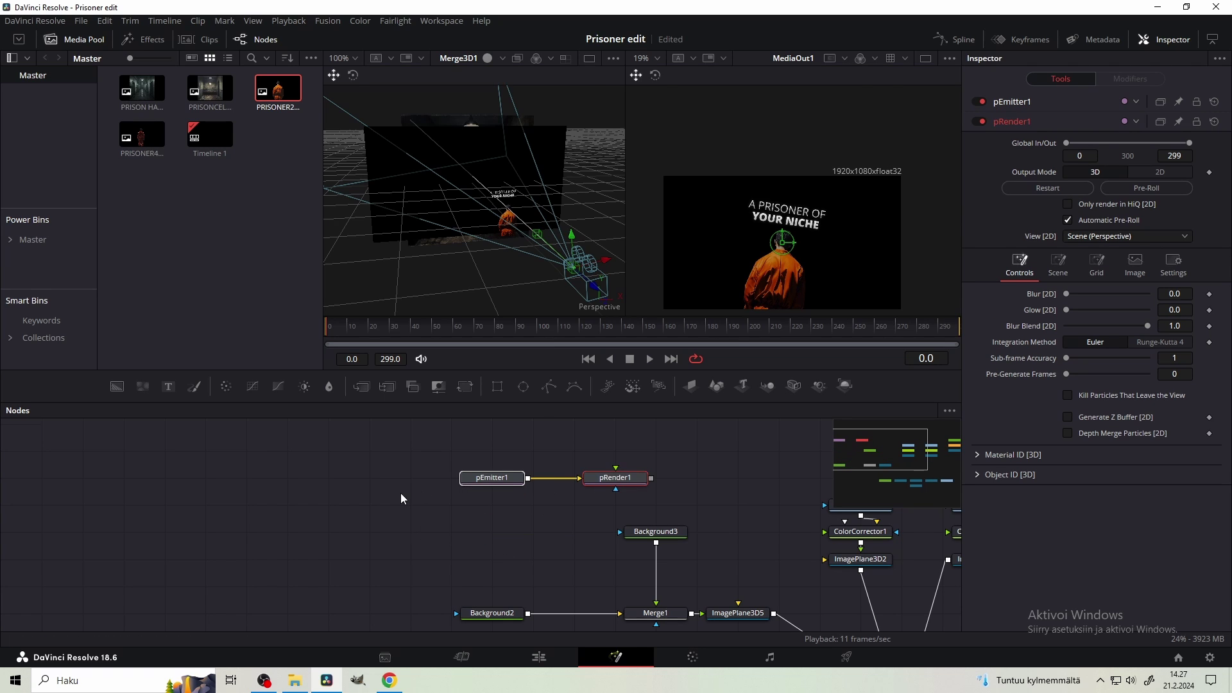
- Add a separate Background node beside the particle emitter and set its colour to white
left_click(401, 494)
key("shift+space")
type("back")
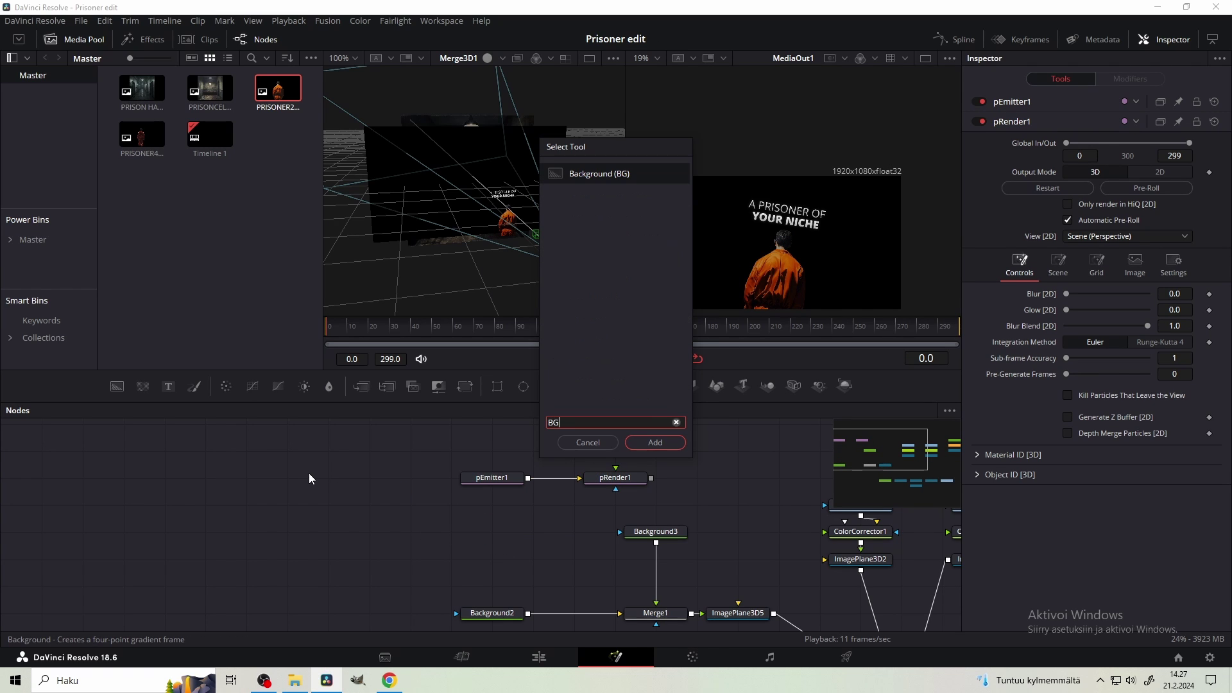
key("Return")
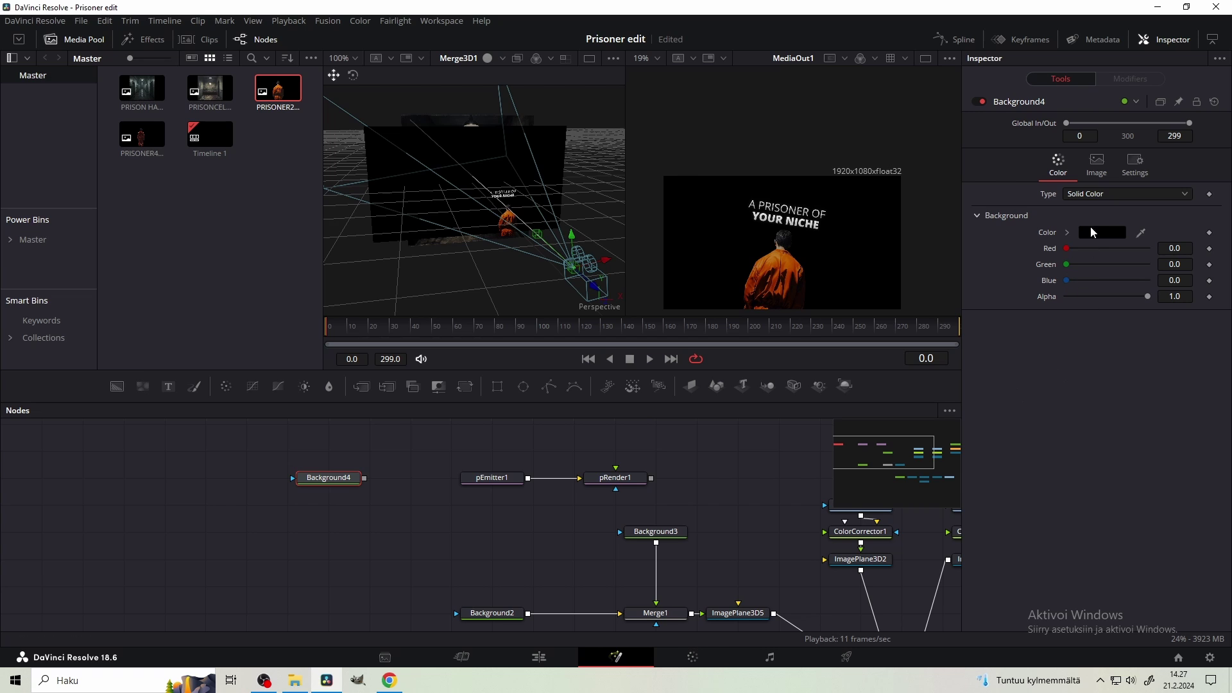
left_click(1092, 231)
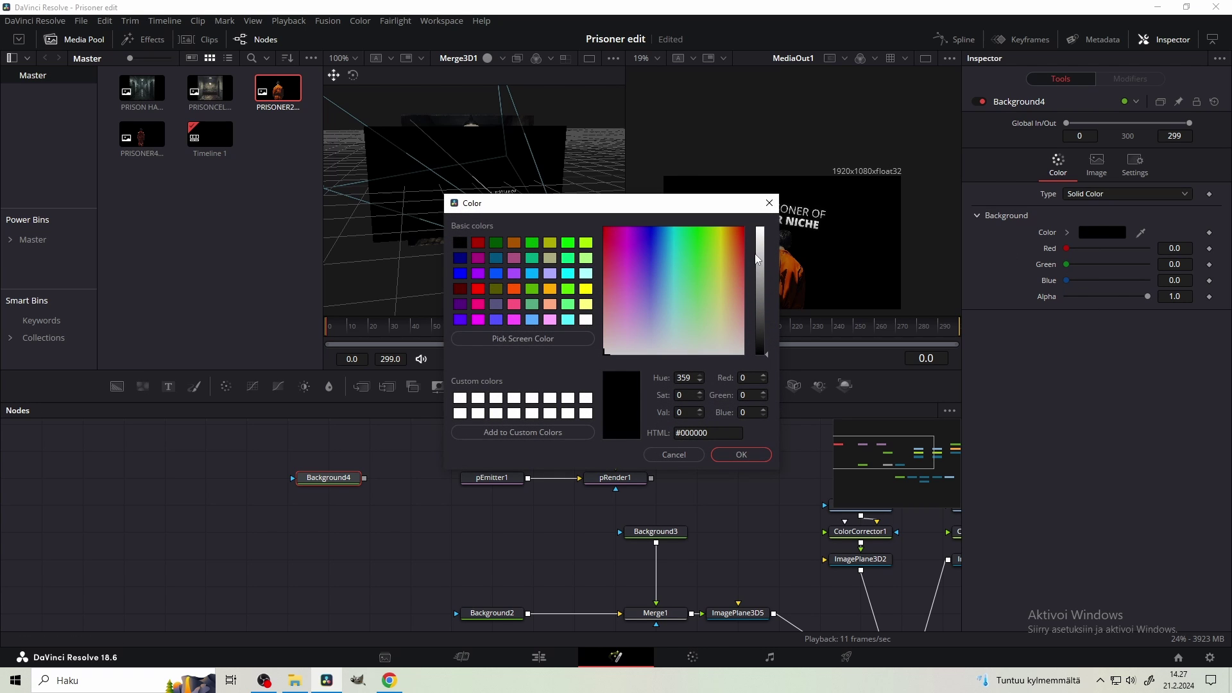
left_click_drag(757, 259, 756, 224)
left_click(739, 454)
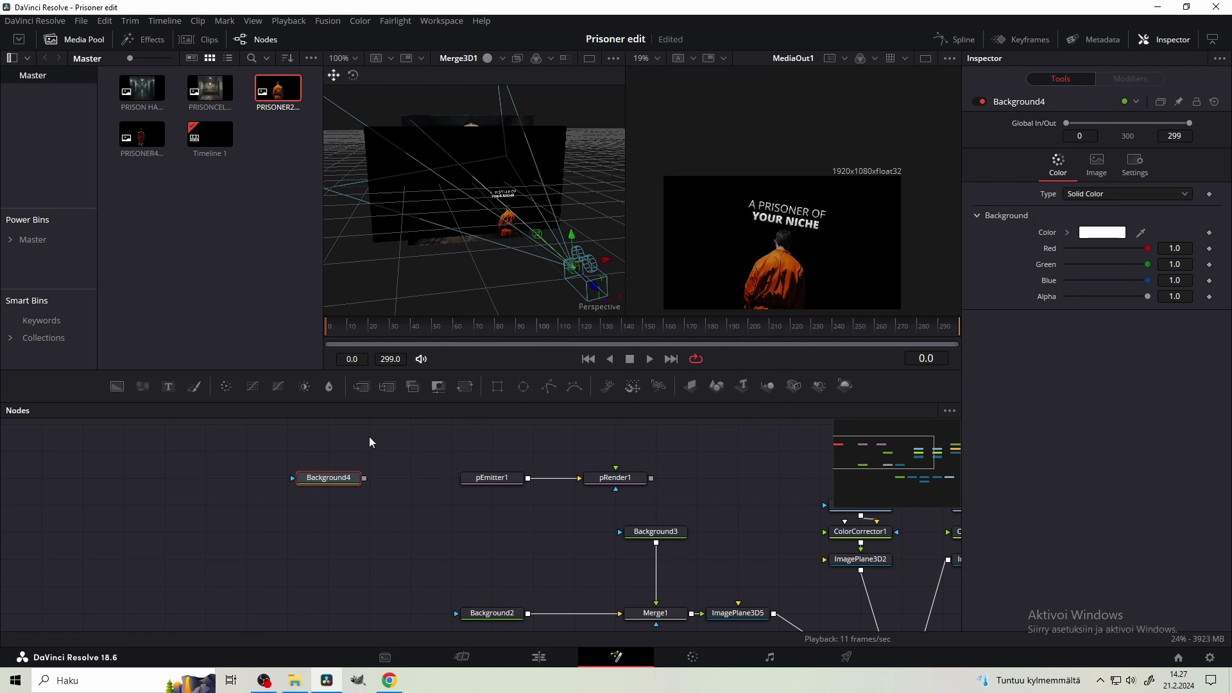
- Mask the white background with a Polygon drawn as a small closed triangle, adjust its lowest corner, and save the project
left_click(549, 385)
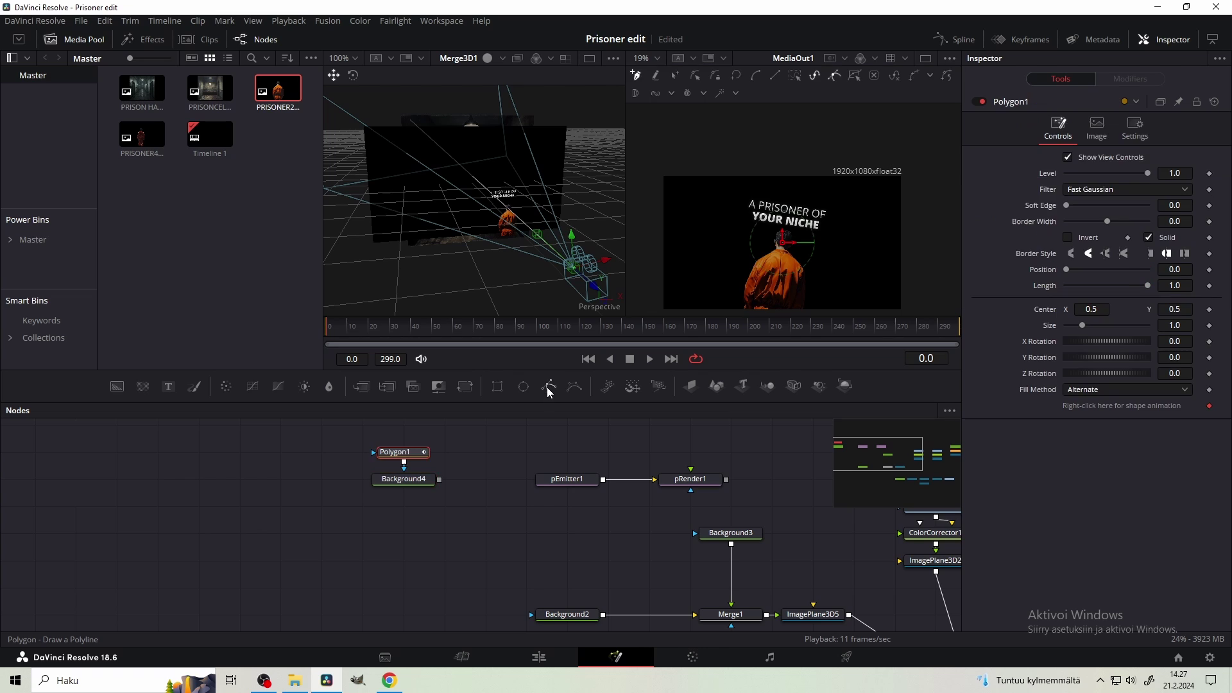
left_click(413, 482)
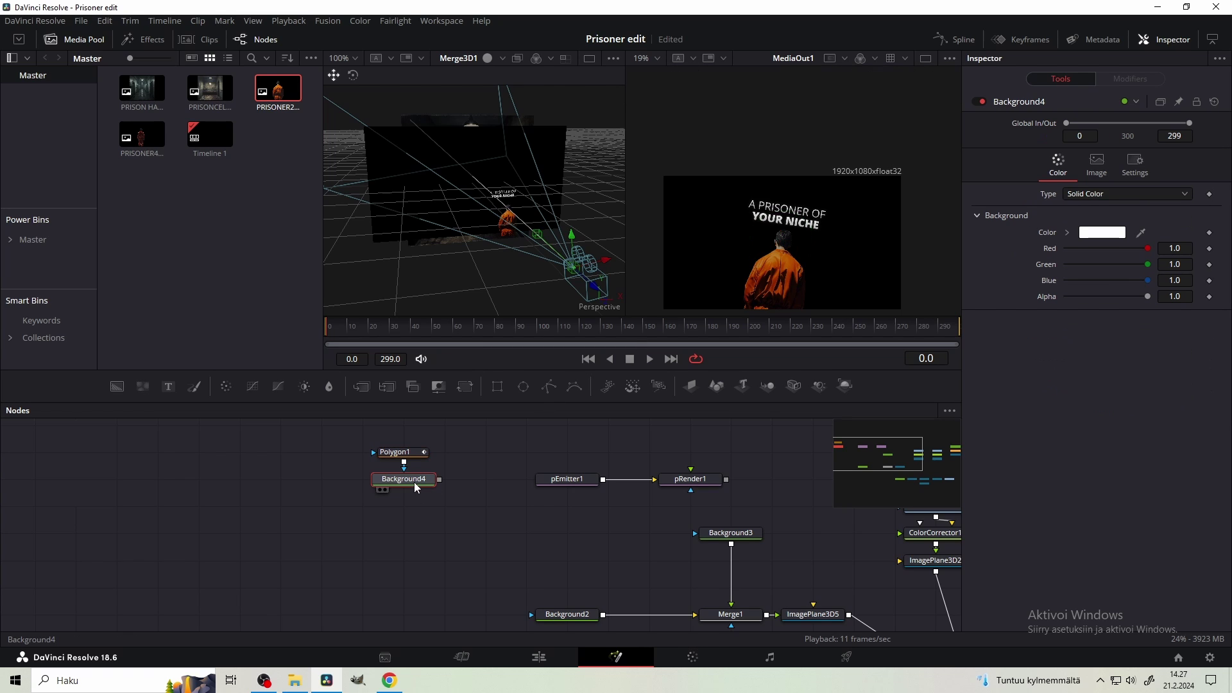
key("2")
left_click(413, 458)
scroll(754, 256, "up", 1)
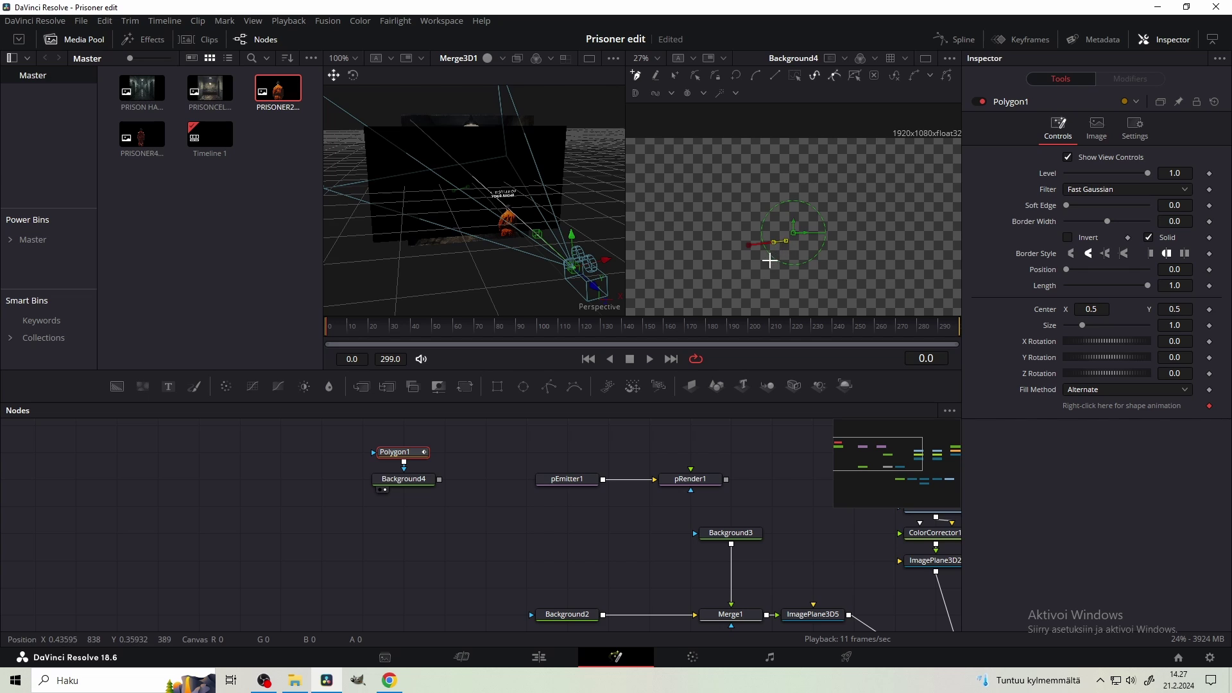
left_click(748, 246)
scroll(778, 234, "up", 3)
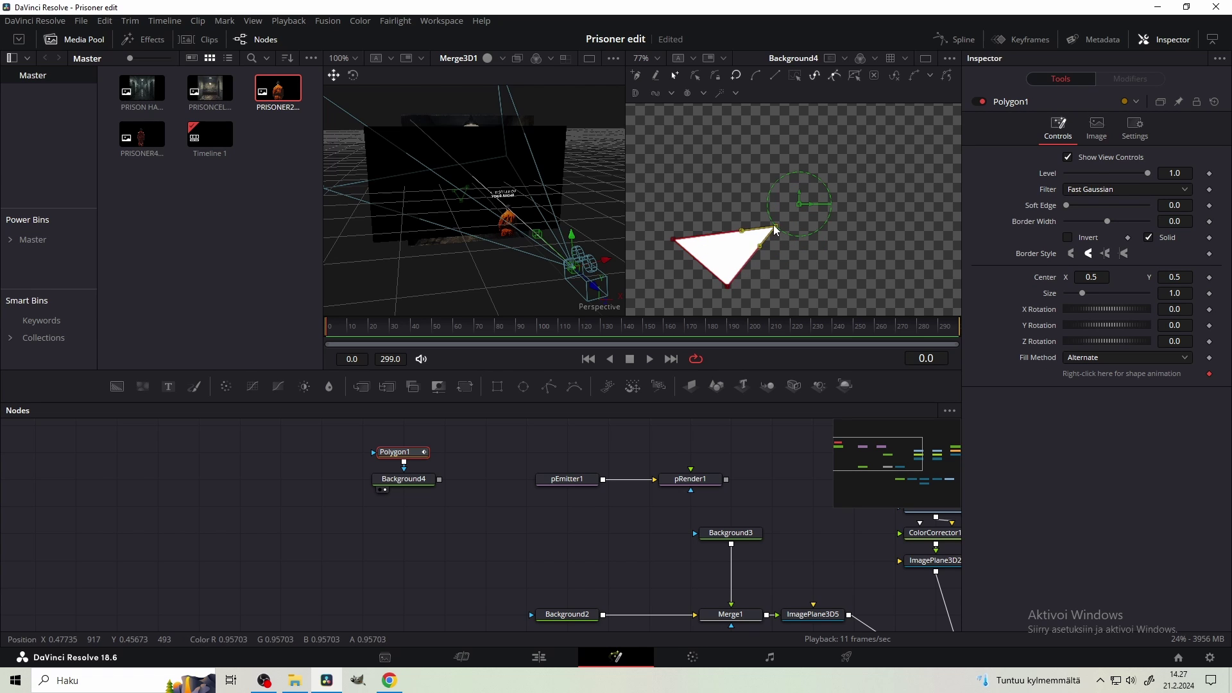
mouse_move(727, 290)
left_mouse_down()
mouse_move(721, 299)
mouse_move(739, 301)
left_mouse_up()
key("ctrl+s")
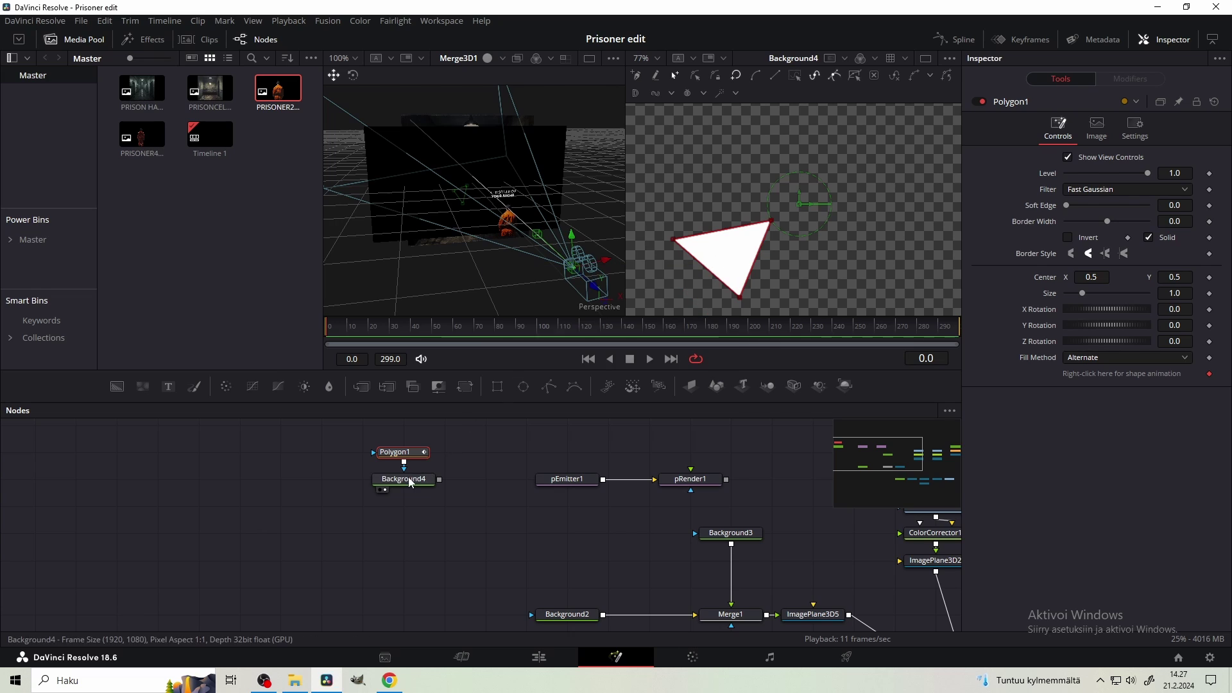
- Add a Bitmap node beside the masked white background and feed the background's output into it
left_click(404, 479)
key("shift+space")
type("BG")
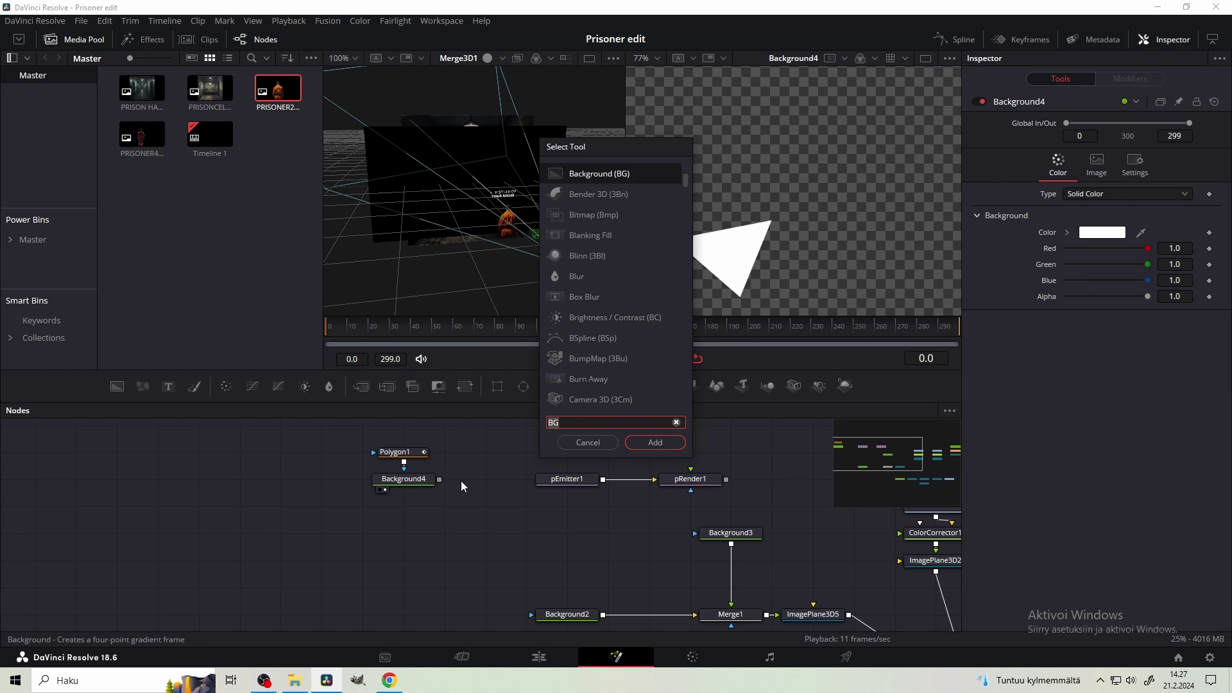
type("bitm")
key("Return")
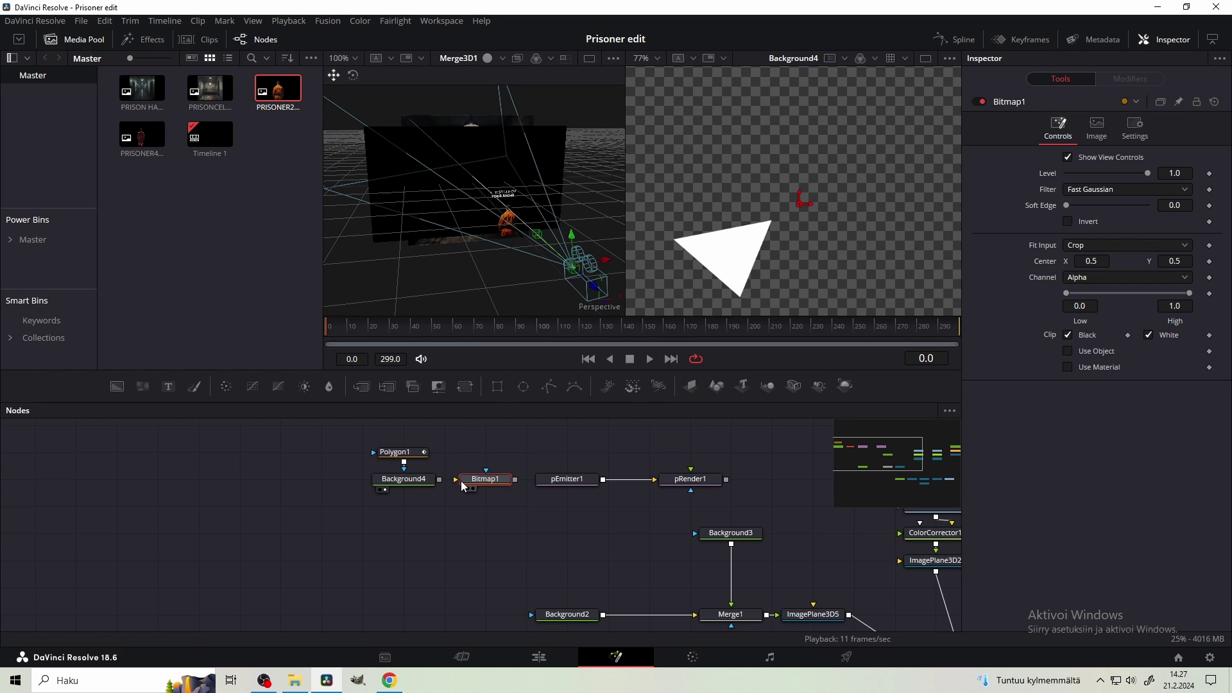
left_click_drag(438, 480, 460, 481)
- Set the particle emitter's style to Bitmap and connect the Bitmap node to its input
left_click(565, 480)
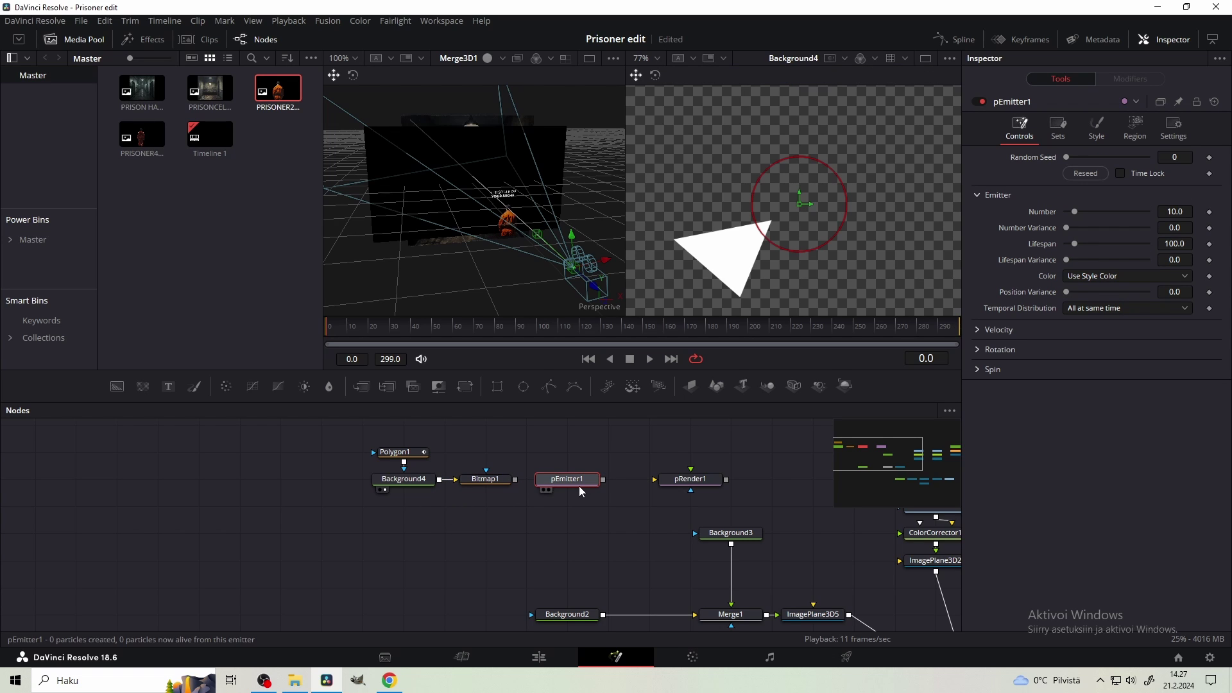
left_click(1097, 129)
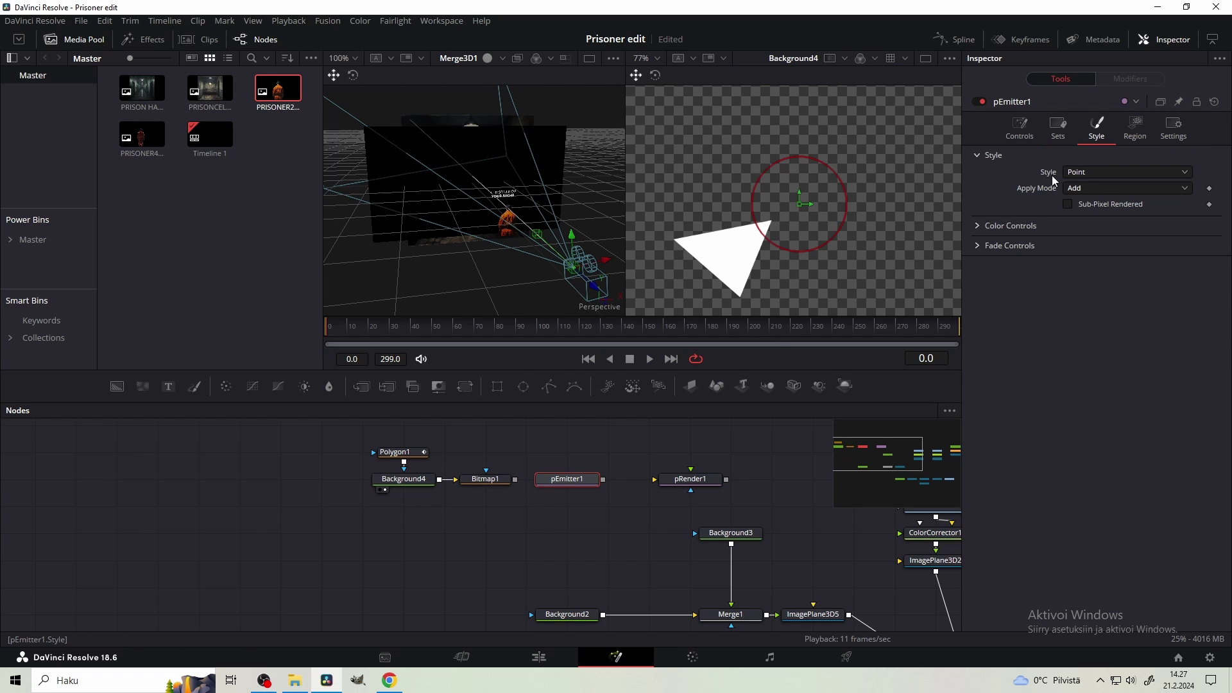
left_click(1081, 173)
left_click(1080, 204)
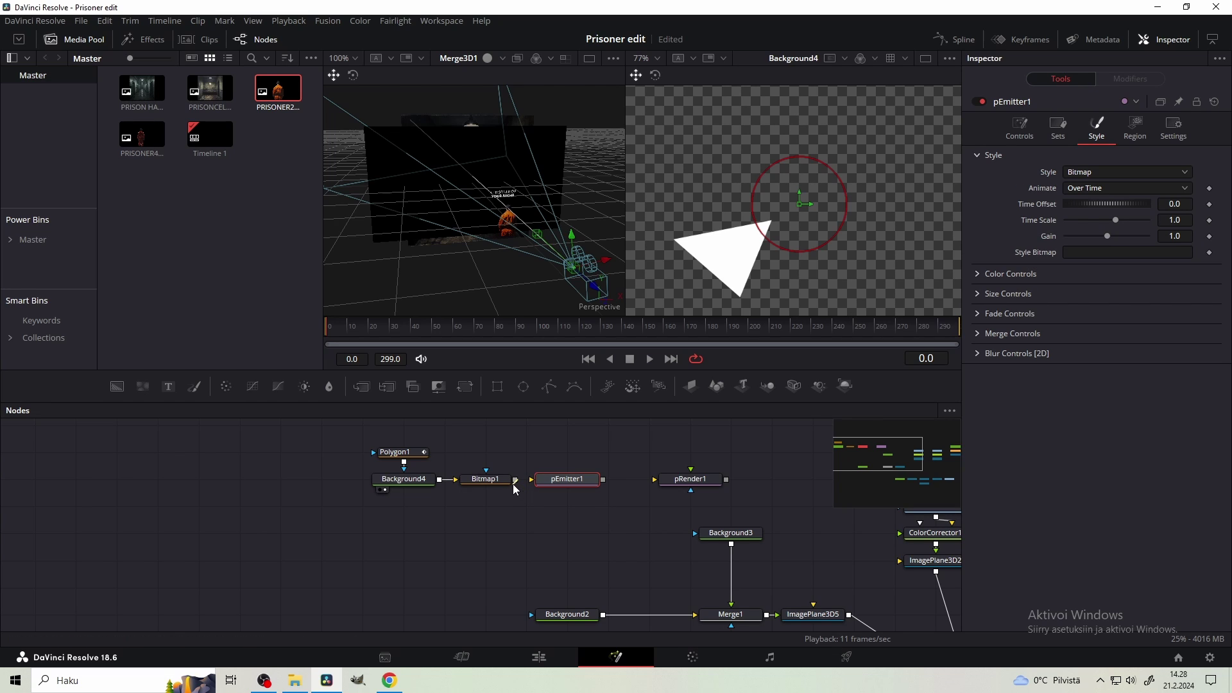
left_click_drag(514, 480, 538, 481)
- Merge the pRender output over the transparent Background2 and inspect the rendered triangle particles
left_click(587, 476)
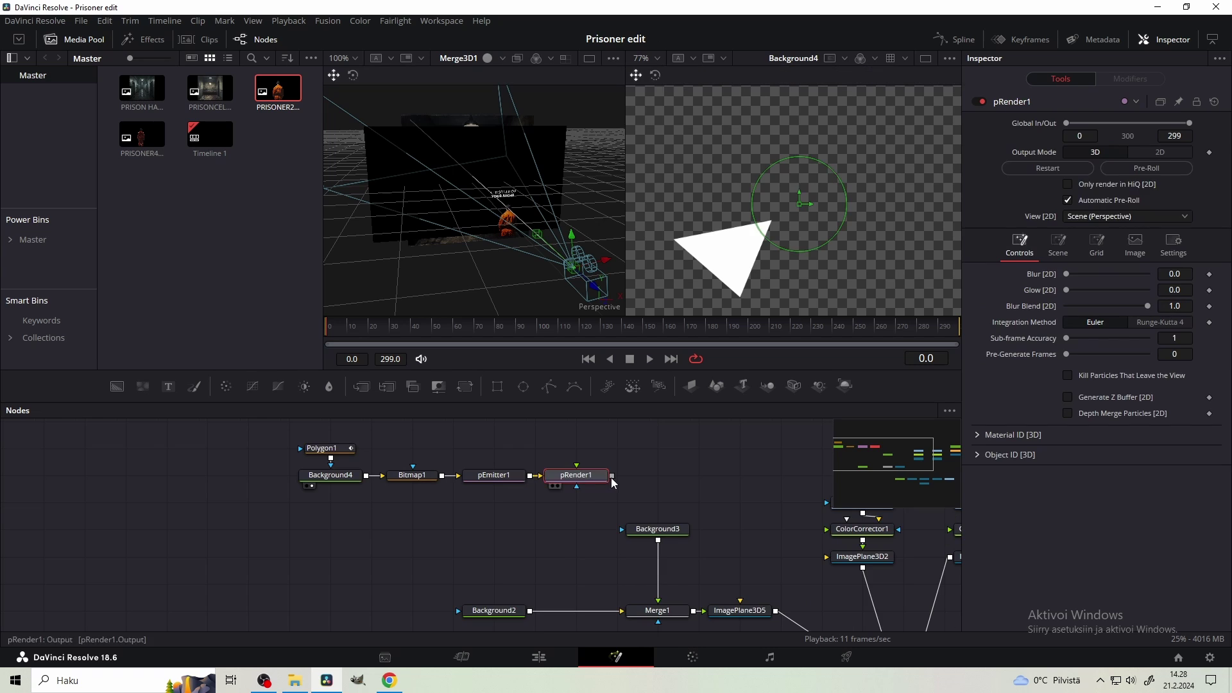
left_click(614, 481)
left_click_drag(613, 477, 531, 611)
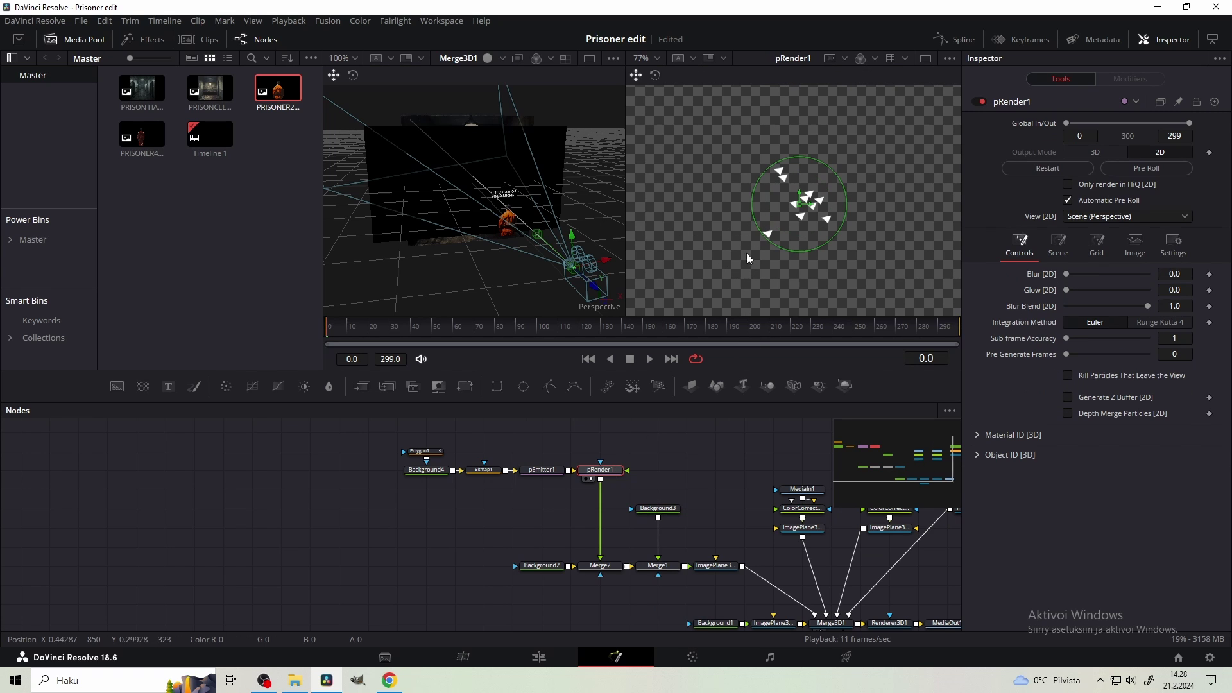
scroll(791, 208, "down", 4)
scroll(799, 204, "up", 4)
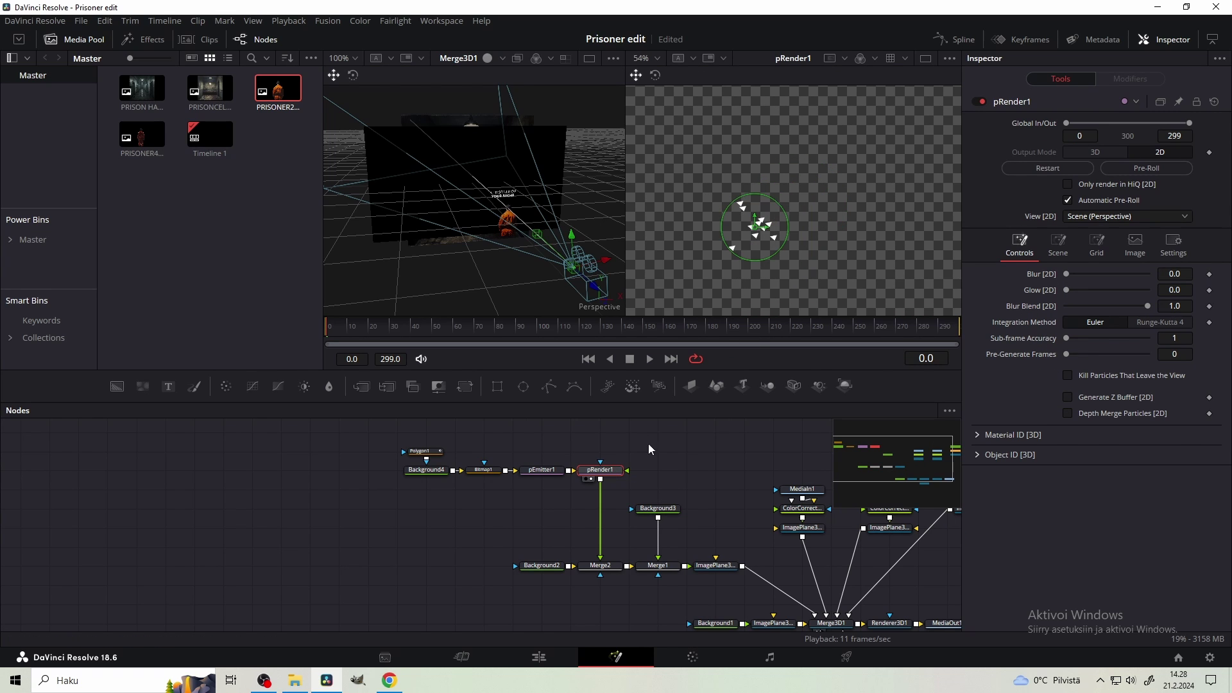
- Show Merge2 in the second viewer and reorder the chain so Background3's merge comes before the particle merge
left_click(605, 568)
key("2")
left_click_drag(676, 466, 537, 570)
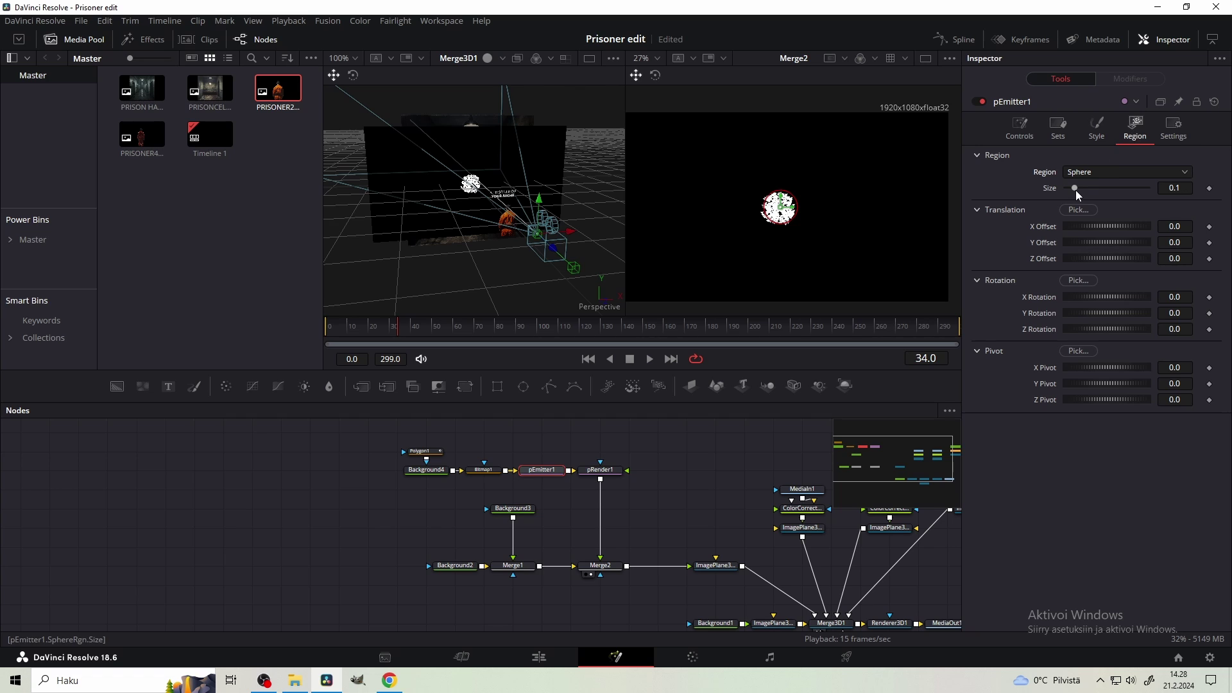
- Enlarge the emitter's spherical region to about two-thirds of the frame height and keyframe its Number at 0 on frame 20
left_click_drag(1075, 189, 1092, 191)
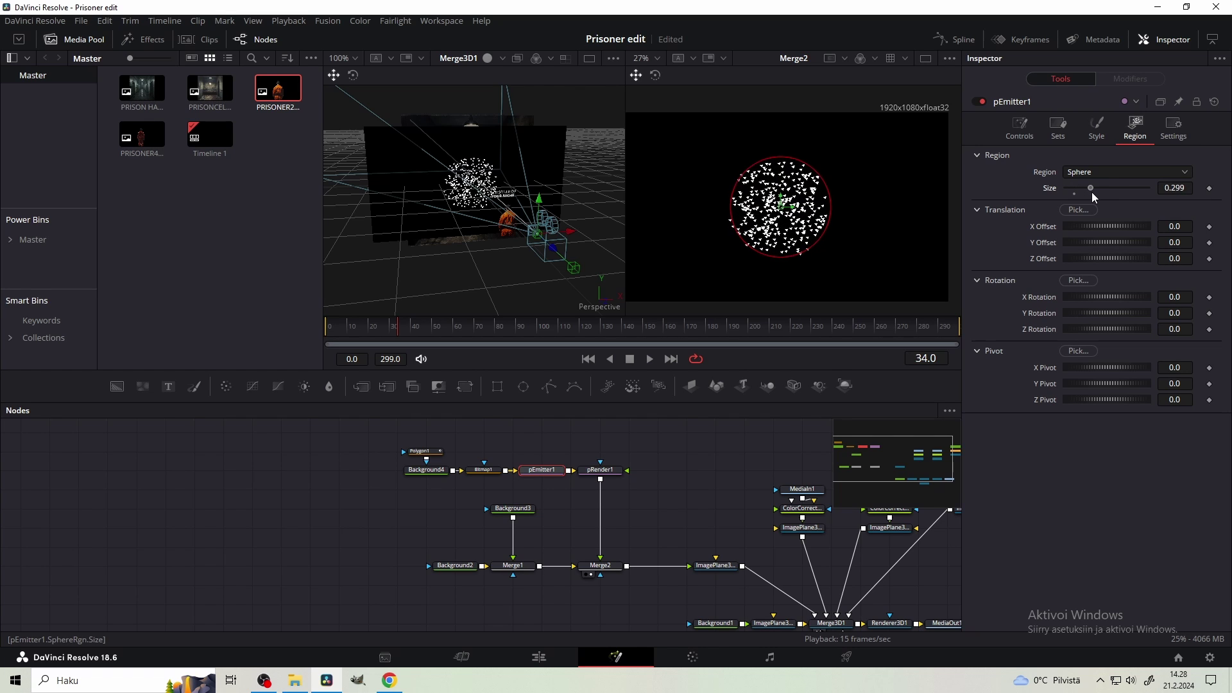
left_click(1019, 127)
left_click(374, 329)
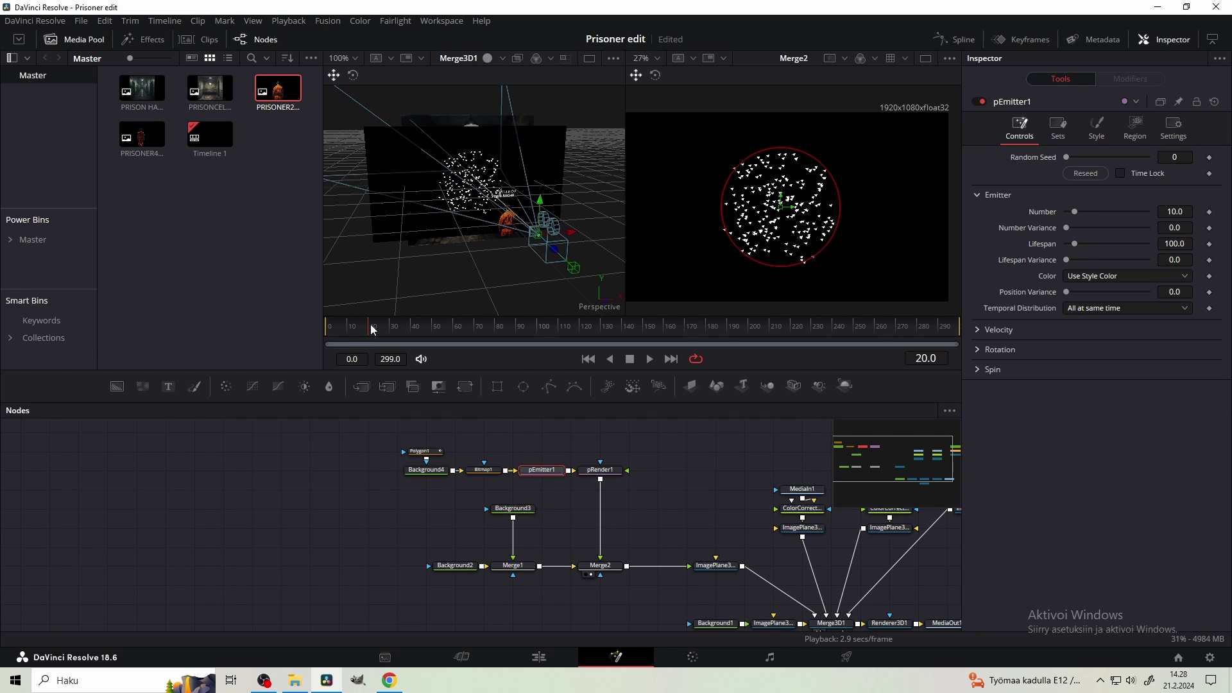
left_click(1210, 215)
left_click_drag(1076, 213, 1034, 215)
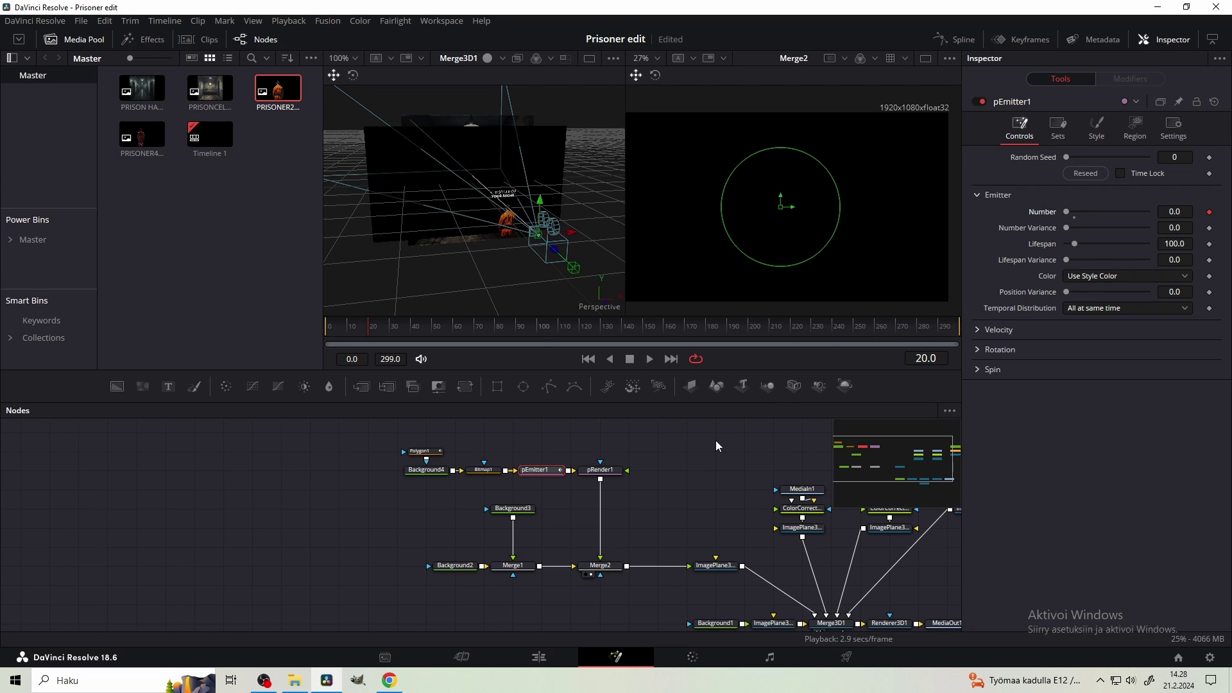
- Set the emitter's Number keyframe to 10 at frame 30
key("Right")
key("Right")
key("Right")
key("Right")
key("Right")
key("Right")
key("Right")
key("Right")
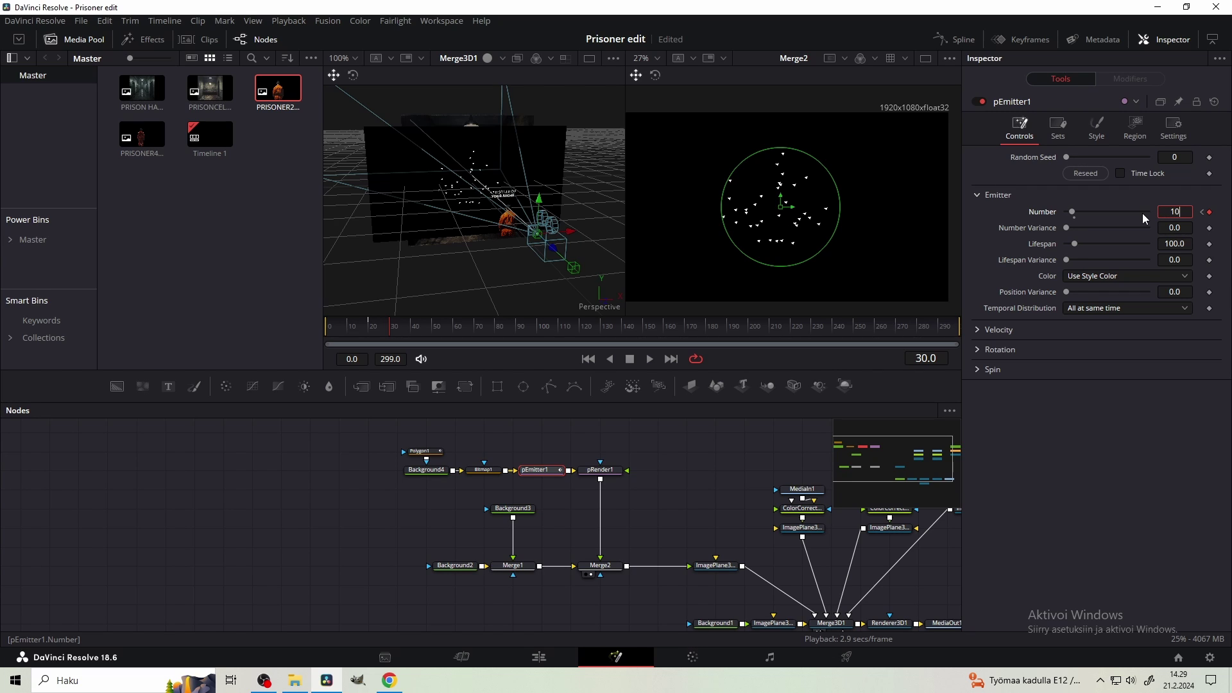
type("10")
key("Return")
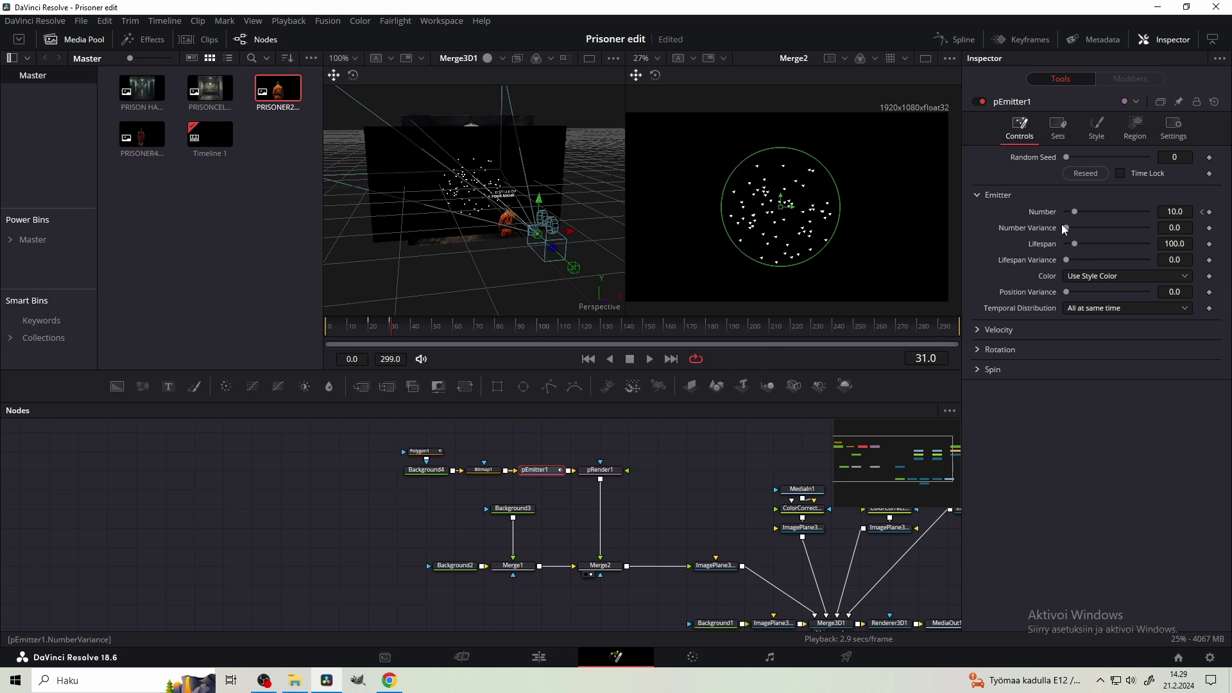
- Set the emitter's Number back to 0 at frame 31 and play the particle burst from about frame 20
left_click_drag(1075, 212, 1040, 211)
left_click(369, 326)
key("space")
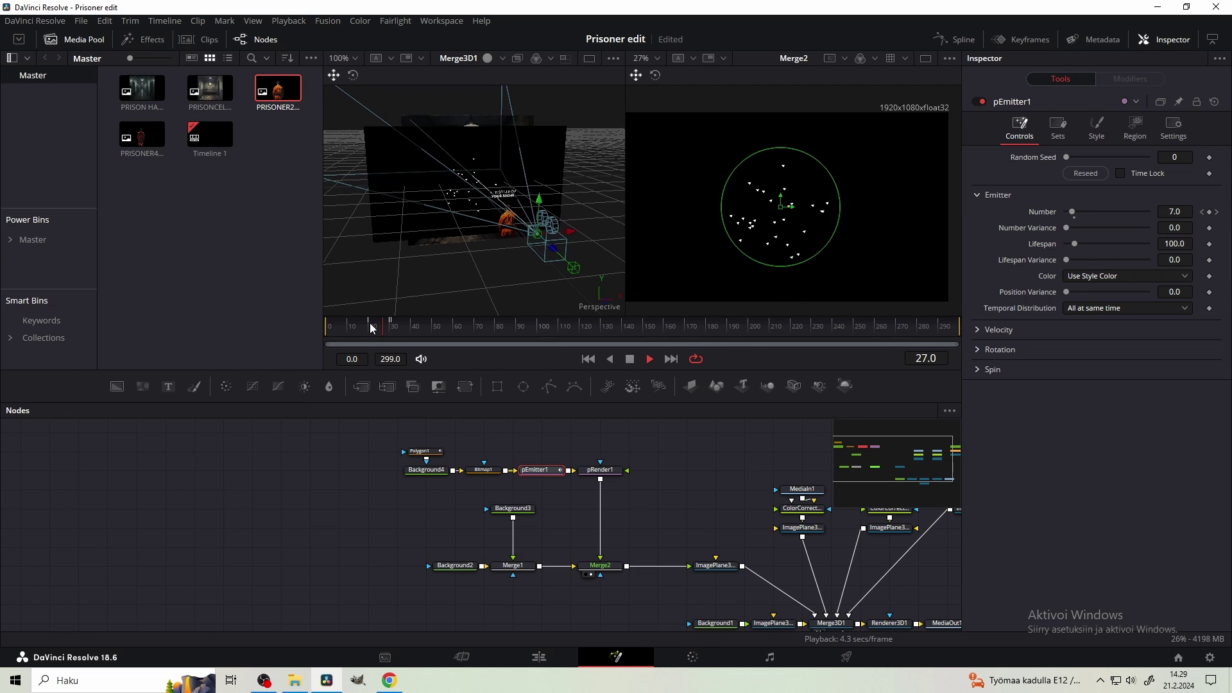
key("space")
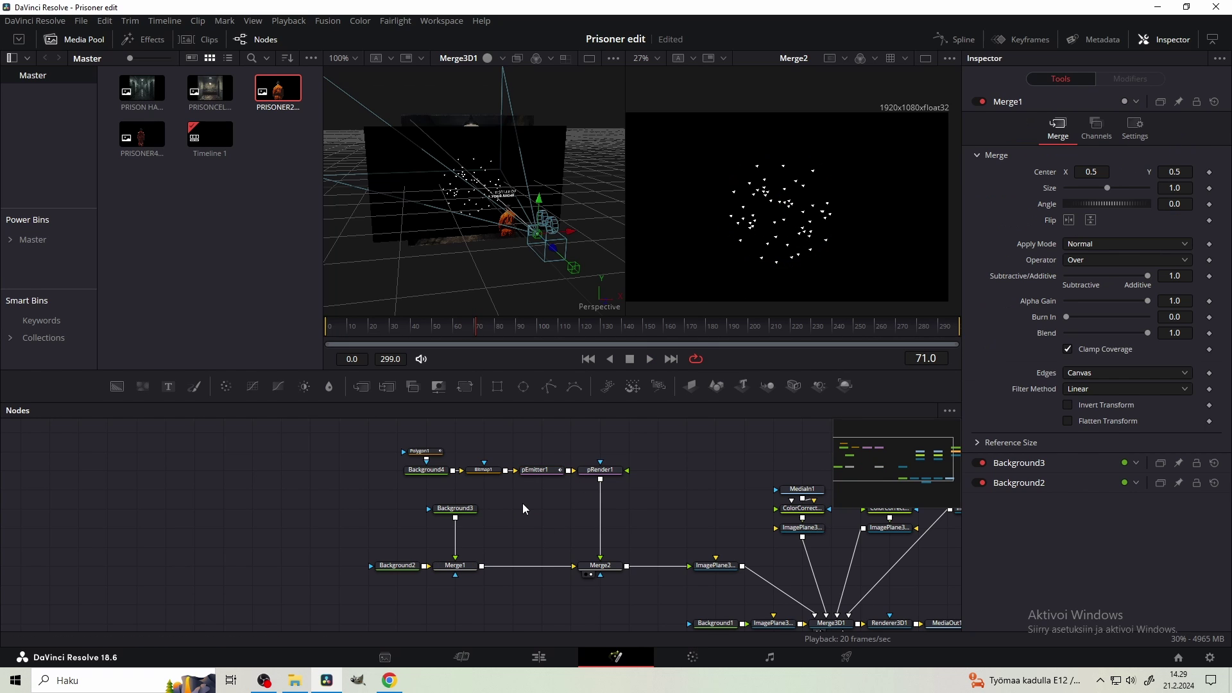
- Add another Background node and merge it over Merge1's output, ahead of the particle merge
left_click(524, 505)
key("shift+space")
type("bg")
key("Return")
left_click_drag(538, 514, 482, 568)
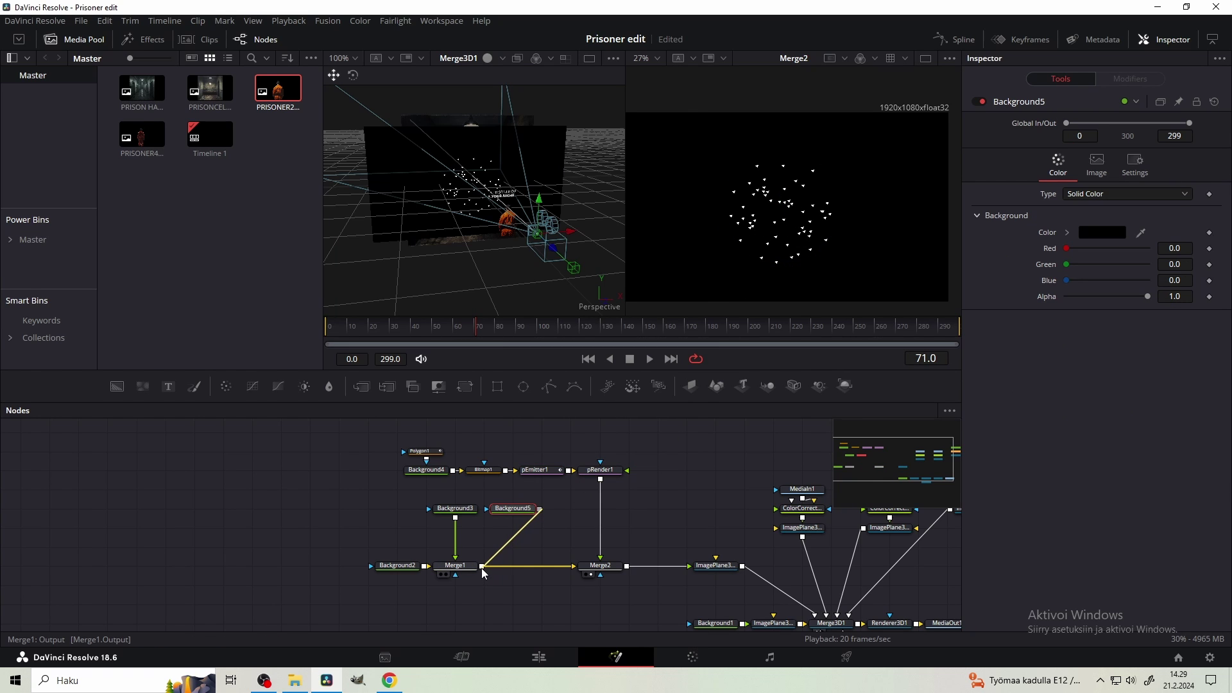
left_click_drag(611, 439, 624, 572)
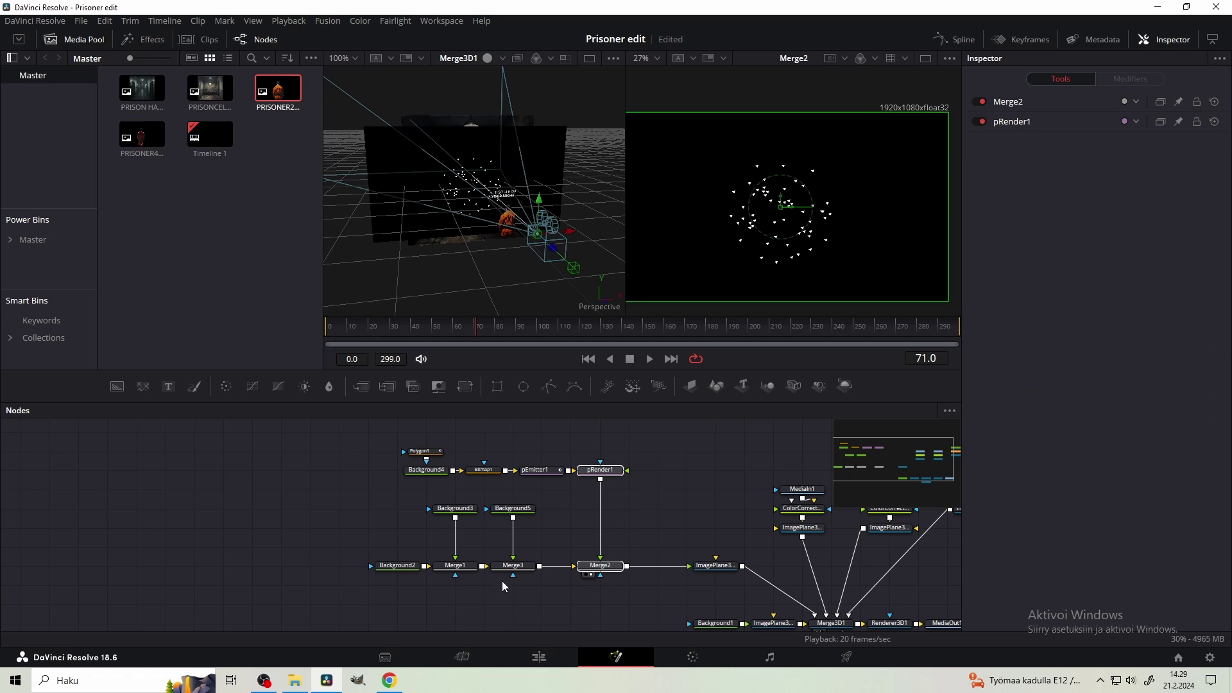
- Set the newly merged background's colour to dark grey, about 0.22 in red, green and blue
left_click(513, 509)
left_click(1093, 233)
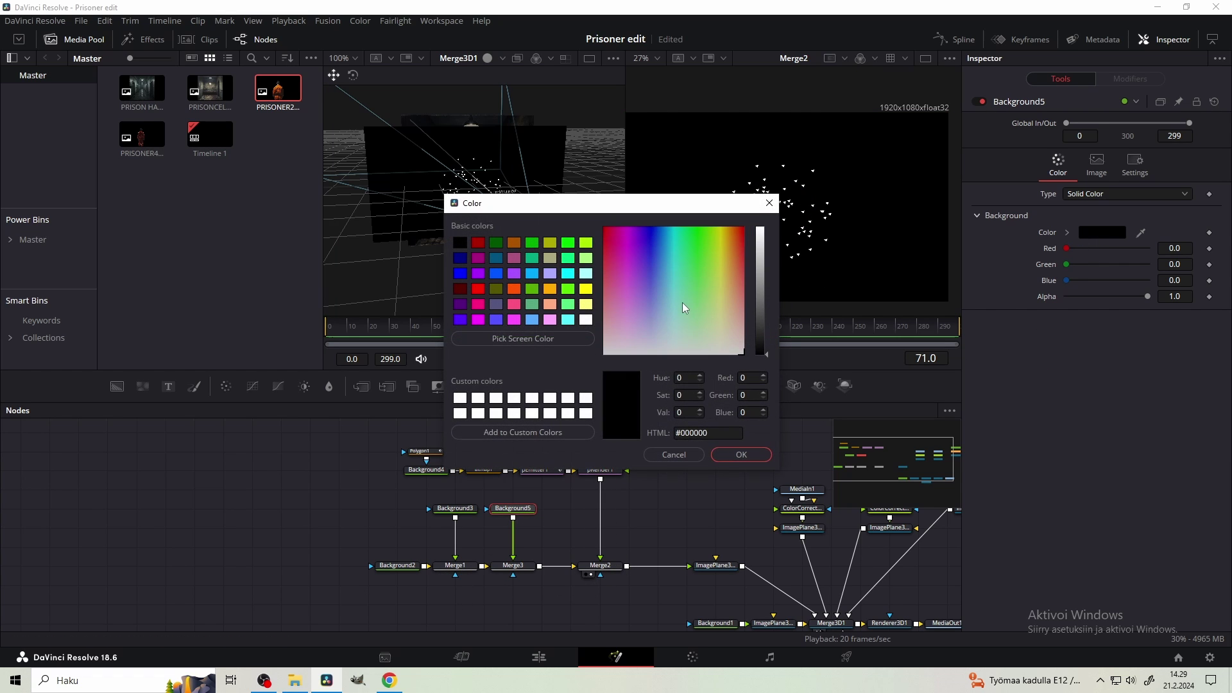
left_click(761, 313)
left_click(741, 454)
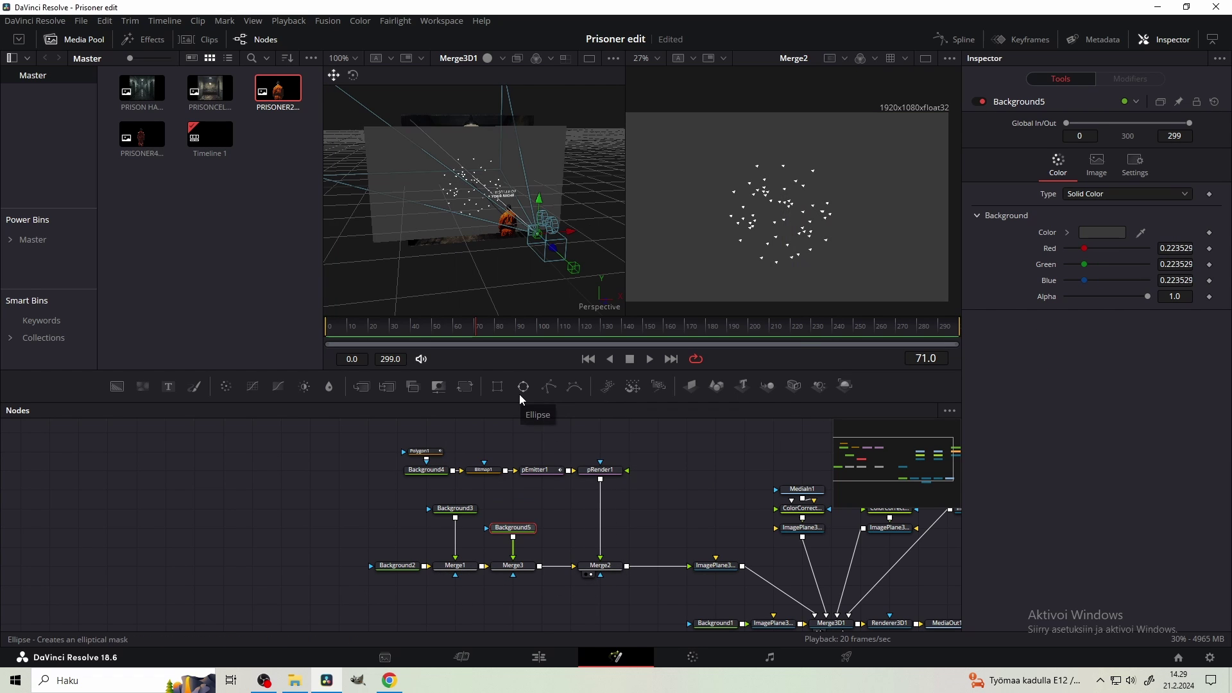
- Mask the grey background with an Ellipse, soften its edge strongly, and shrink the ellipse
left_click(520, 391)
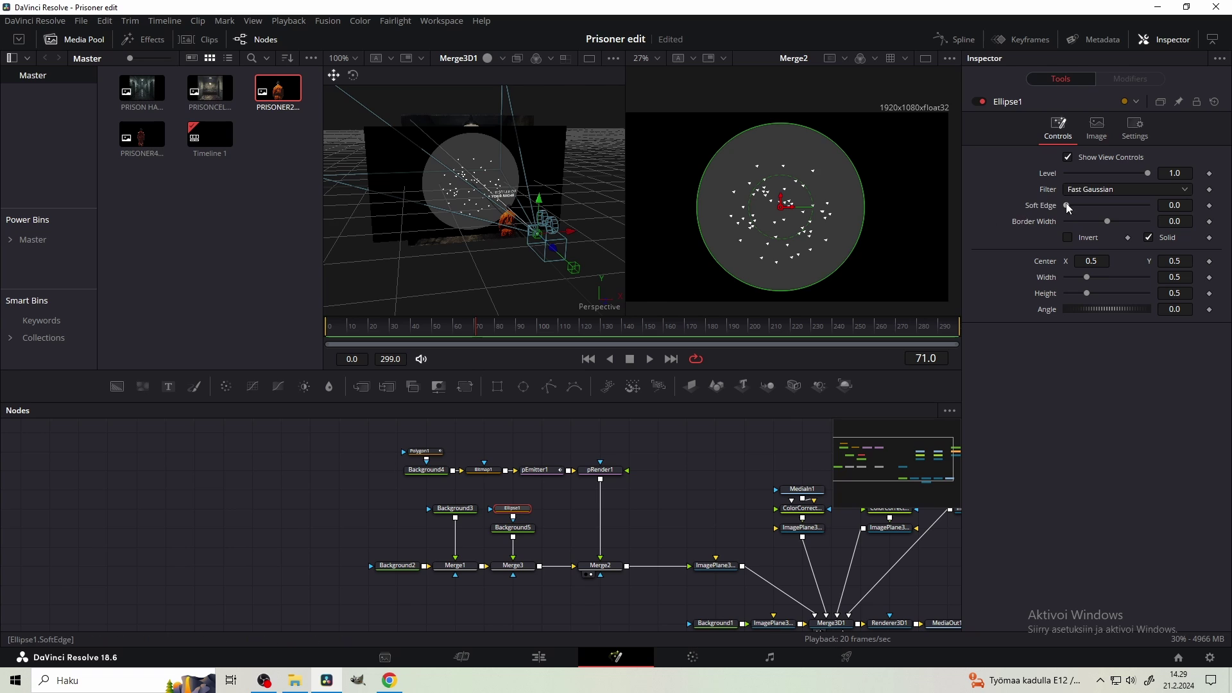
left_click_drag(1066, 204, 1139, 205)
left_click_drag(837, 255, 802, 230)
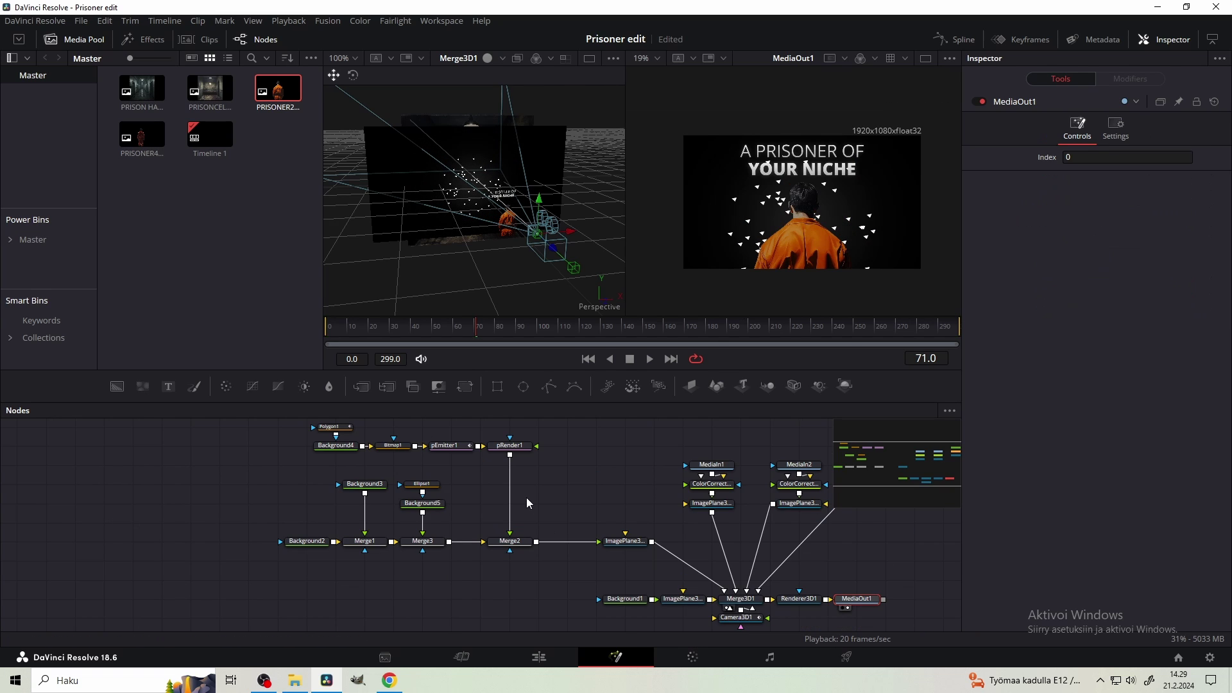
- Enlarge the particle emitter's region and reduce the particle Size to about 0.07
left_click(452, 445)
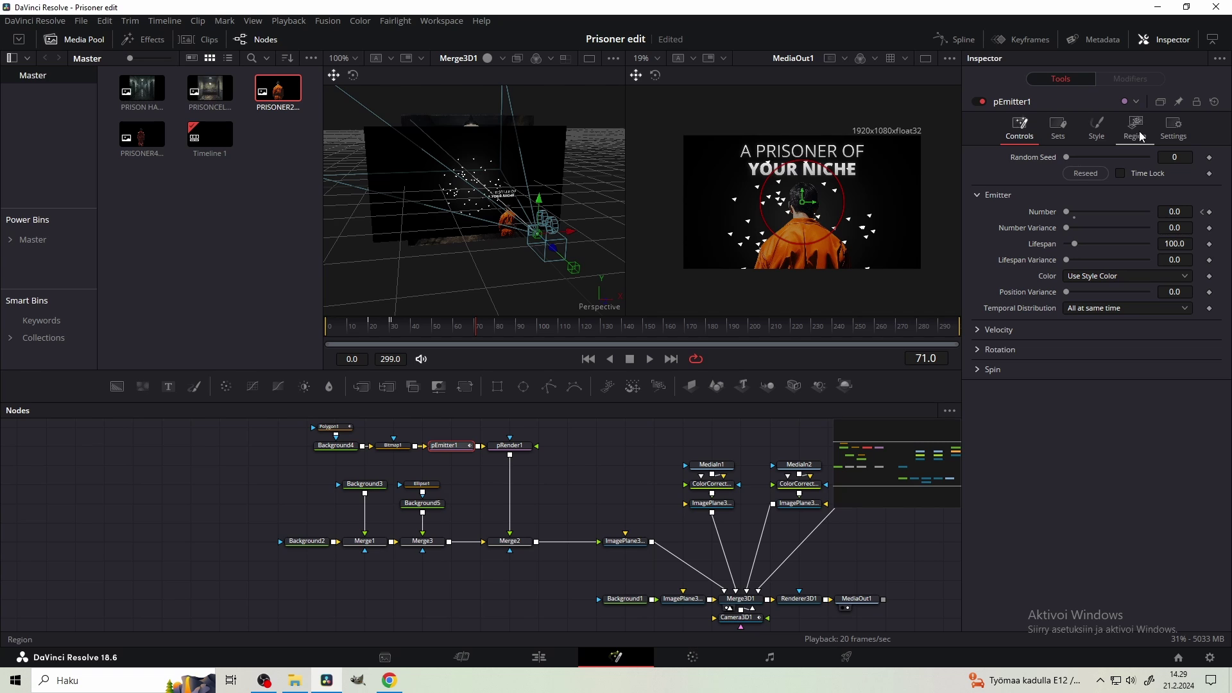
left_click(1142, 137)
left_click_drag(1093, 193, 1104, 195)
left_click(1085, 125)
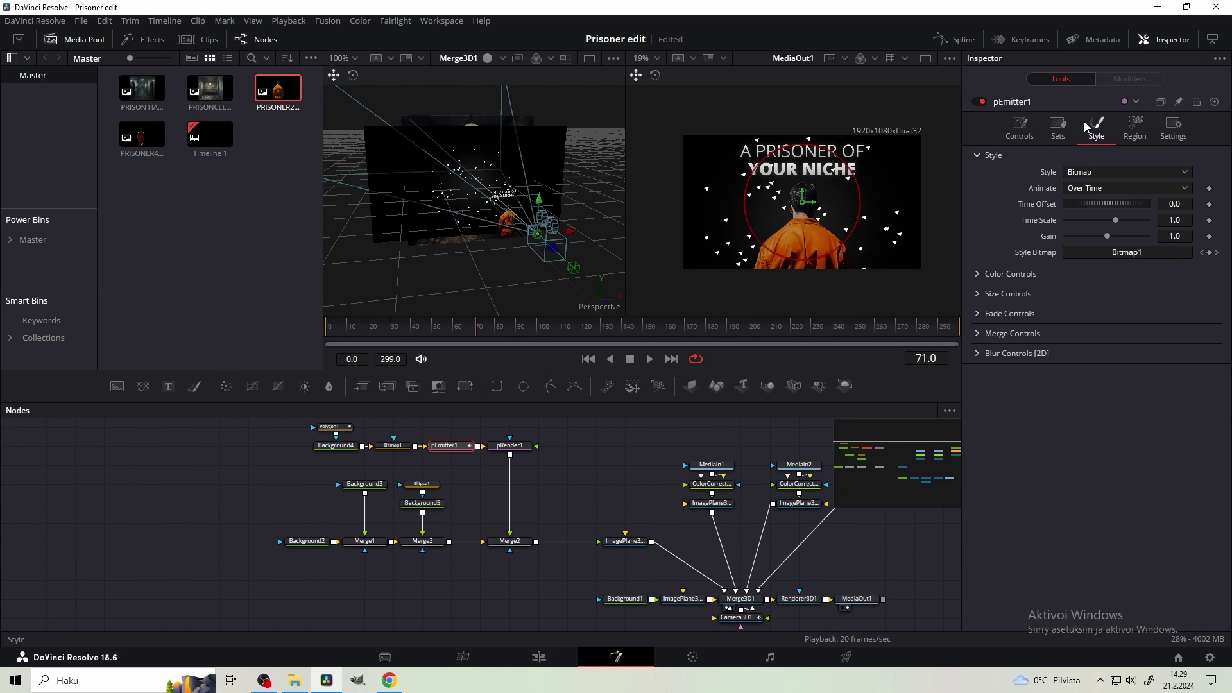
left_click(976, 294)
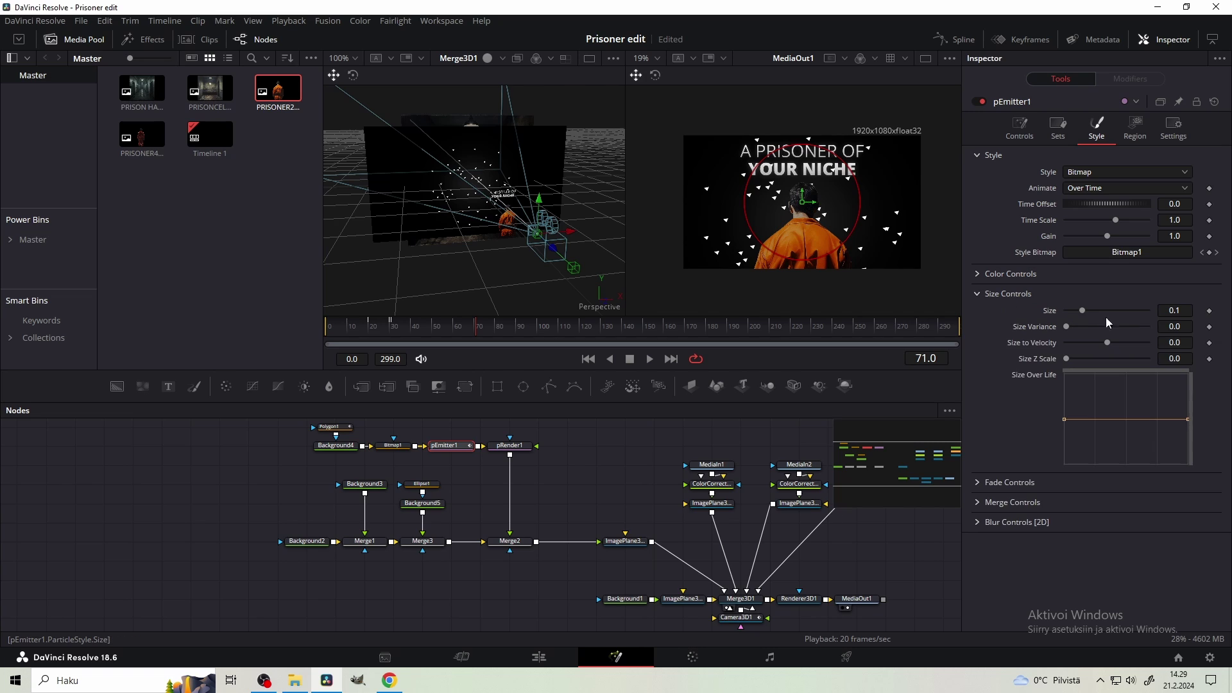
left_click_drag(1083, 311, 1079, 312)
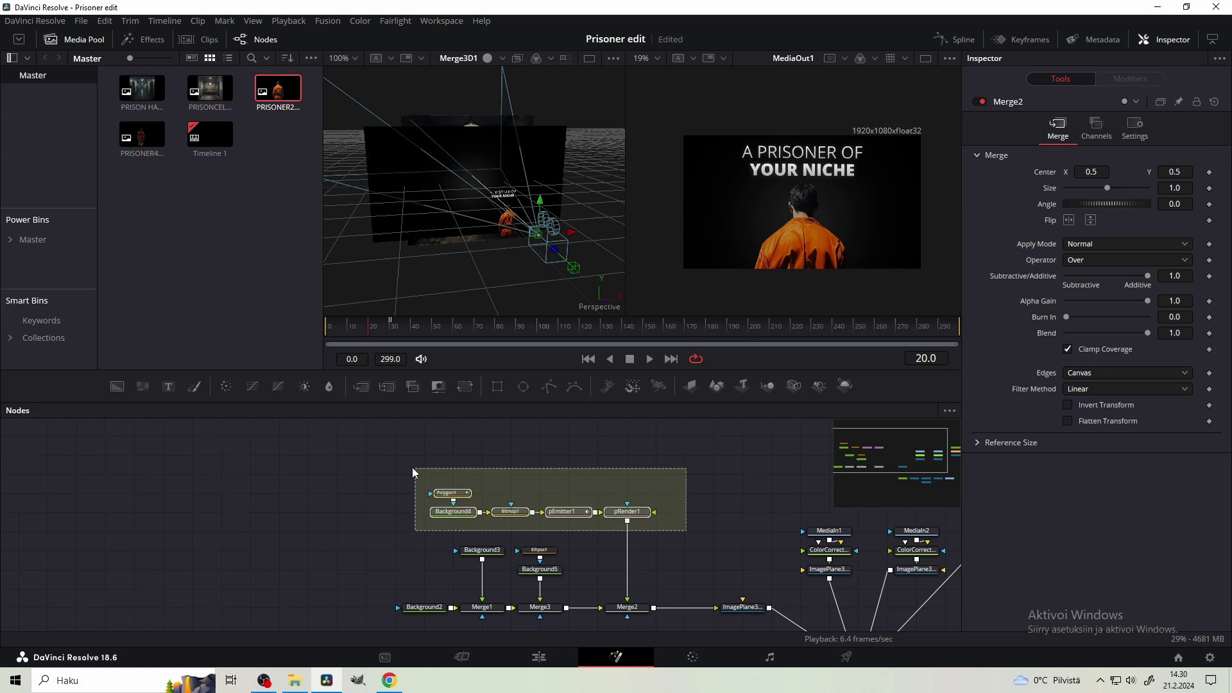
- Disconnect Merge3 from Merge2 and move the particle and background node groups up, leaving Merge2 apart
left_click_drag(412, 467, 414, 469)
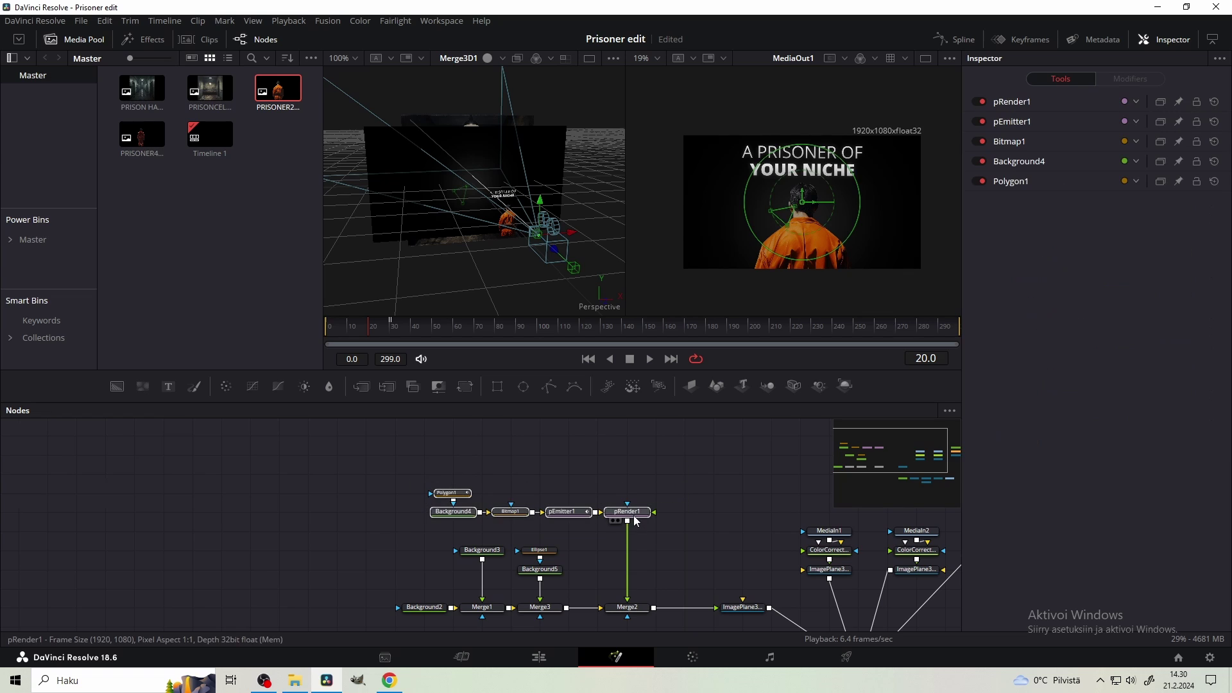
left_click_drag(637, 519, 640, 445)
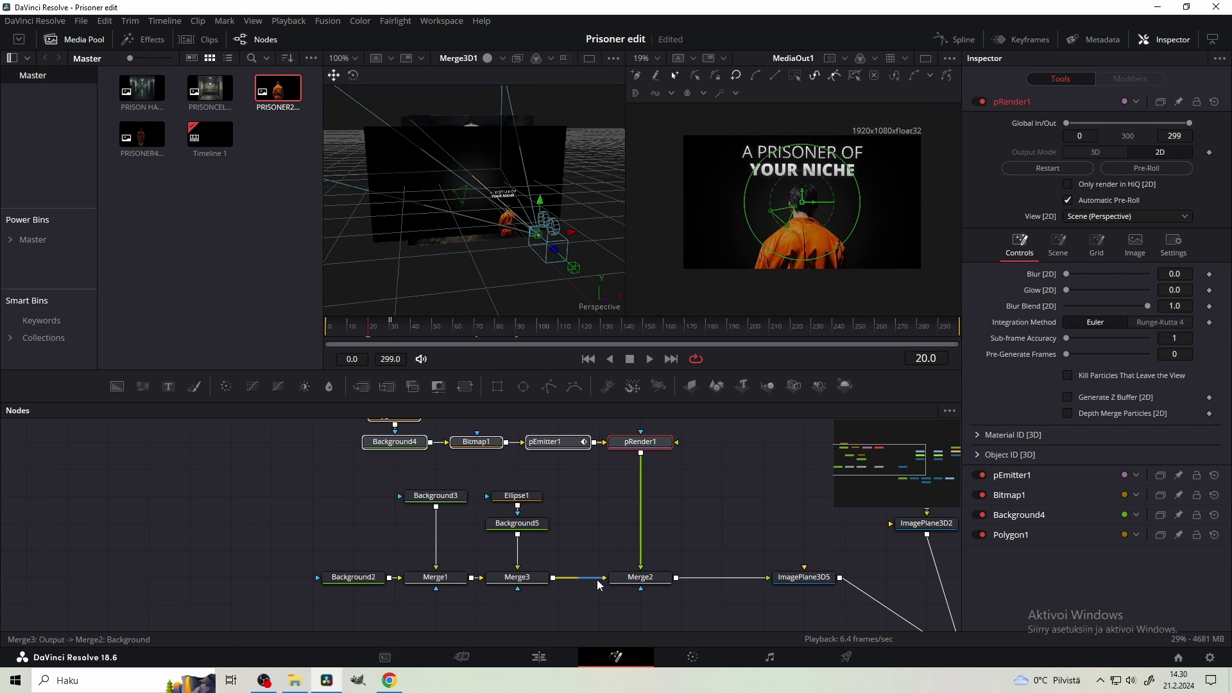
left_click_drag(596, 578, 575, 587)
left_click_drag(678, 507, 685, 546)
left_click_drag(702, 507, 409, 447)
left_click_drag(561, 483, 562, 429)
left_click_drag(589, 547, 620, 497)
left_click_drag(607, 614, 397, 468)
left_click_drag(547, 567, 588, 485)
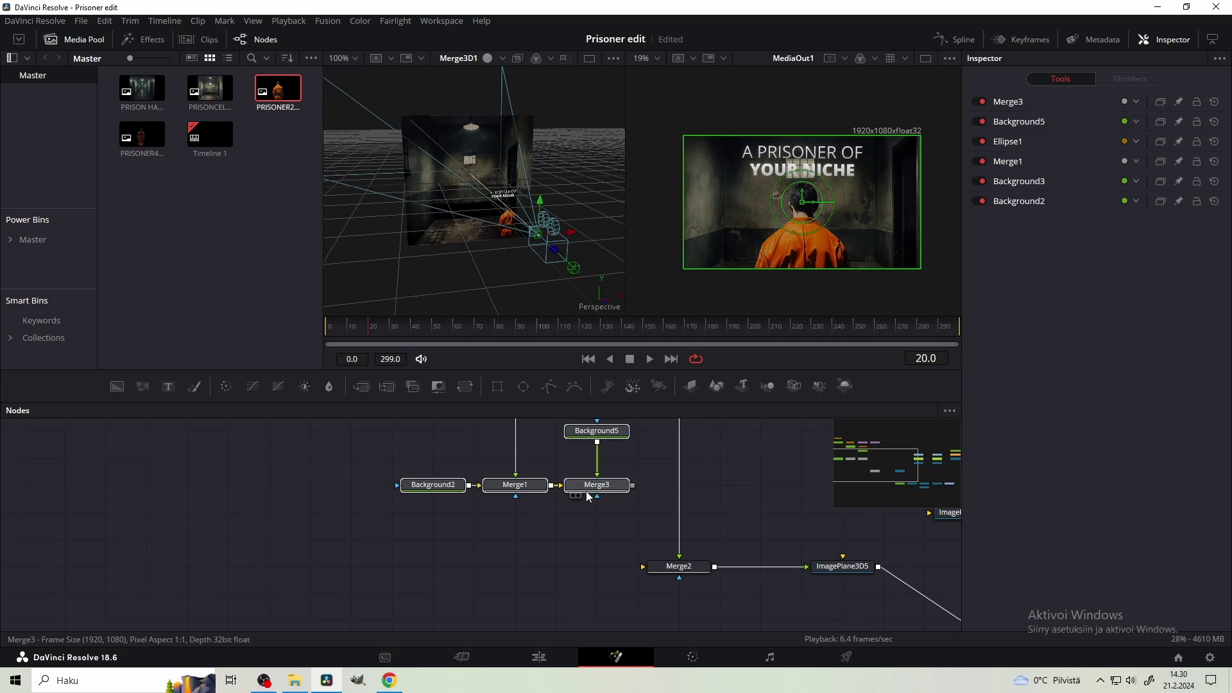
- Add a Background node with Alpha 0 and connect it to Merge2's background input
key("shift+space")
type("bg")
key("Return")
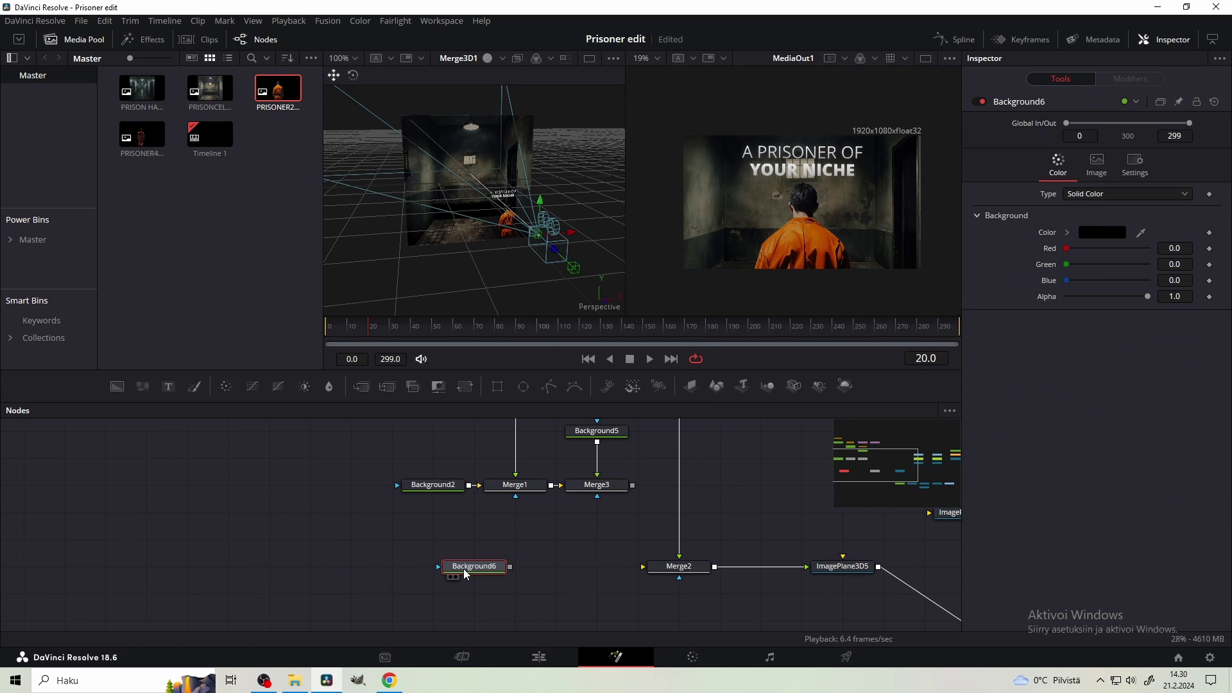
left_click_drag(1195, 292, 968, 290)
left_click_drag(509, 567, 531, 579)
left_click_drag(625, 569, 648, 569)
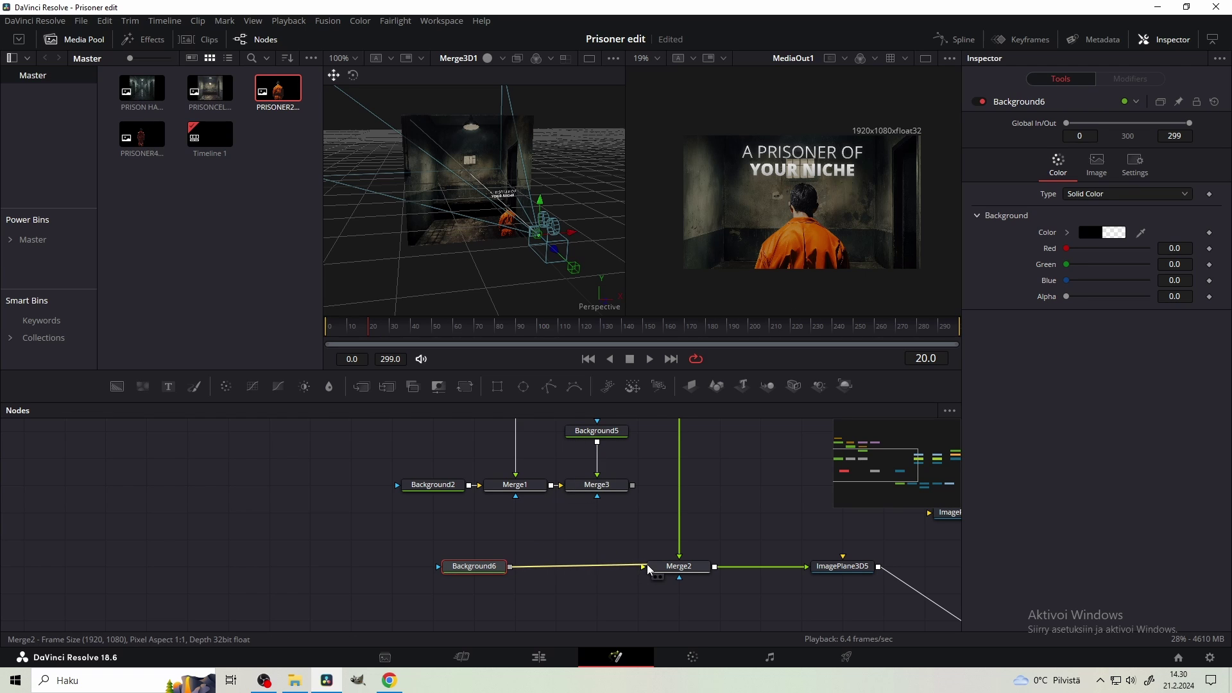
- Merge pRender1 with Merge3's output in a new Merge node and feed the result into Merge2's foreground
scroll(674, 488, "down", 2)
left_click_drag(678, 479, 620, 488)
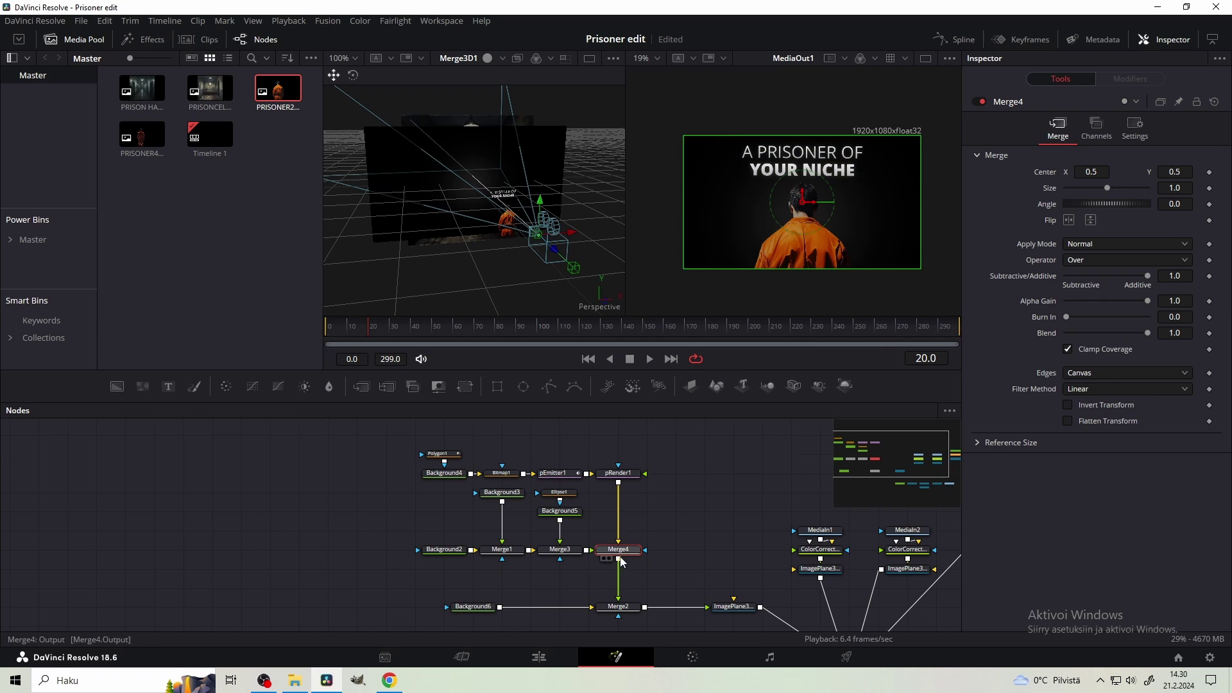
left_click_drag(625, 557, 624, 558)
left_click_drag(421, 485, 572, 575)
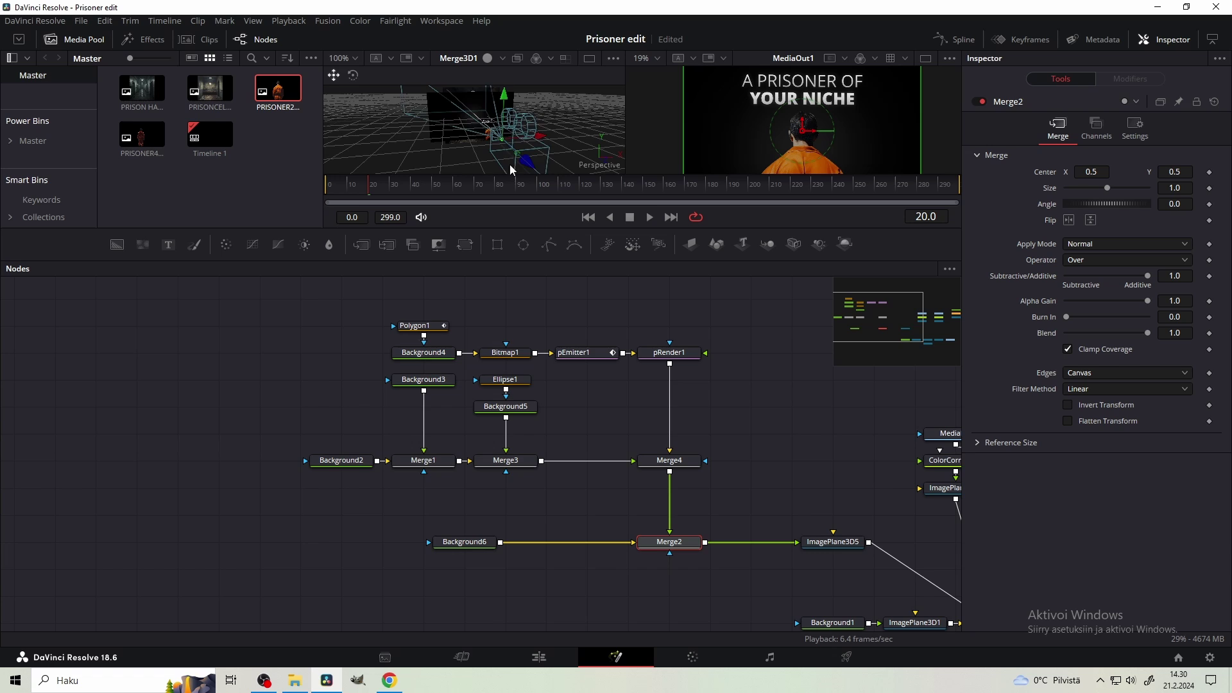
- Keyframe Merge2's Blend at 0 on frame 20 and raise it to full at frame 30
scroll(512, 170, "down", 2)
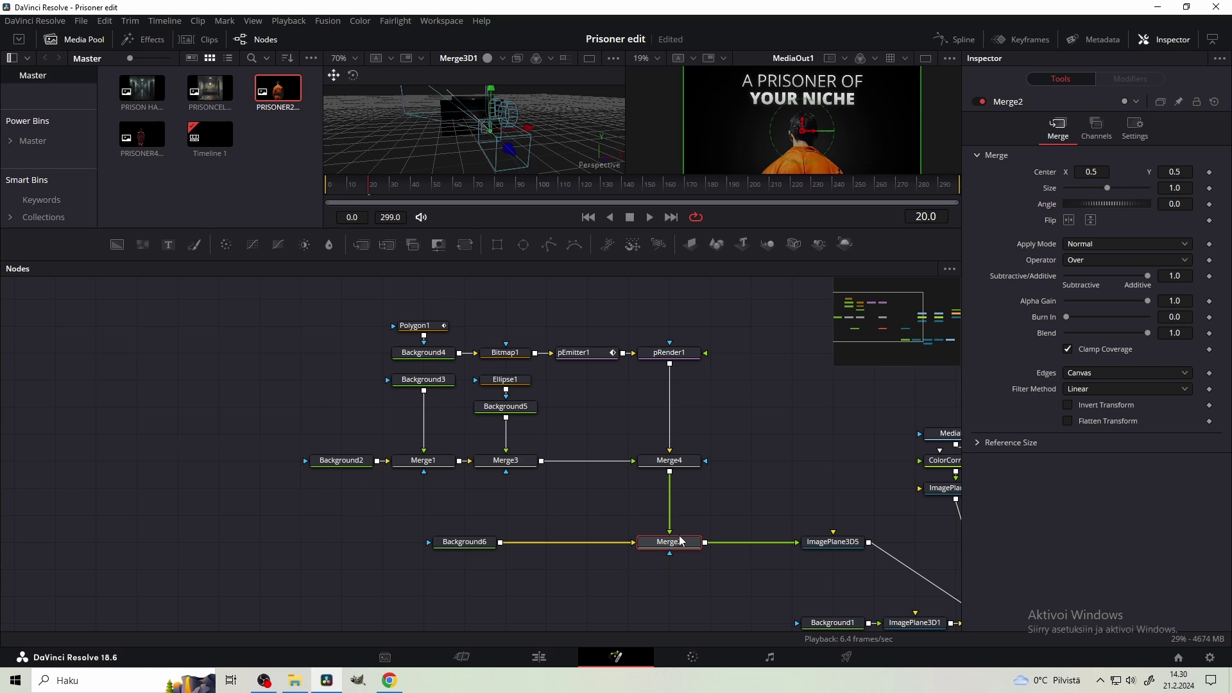
left_click_drag(733, 228, 732, 323)
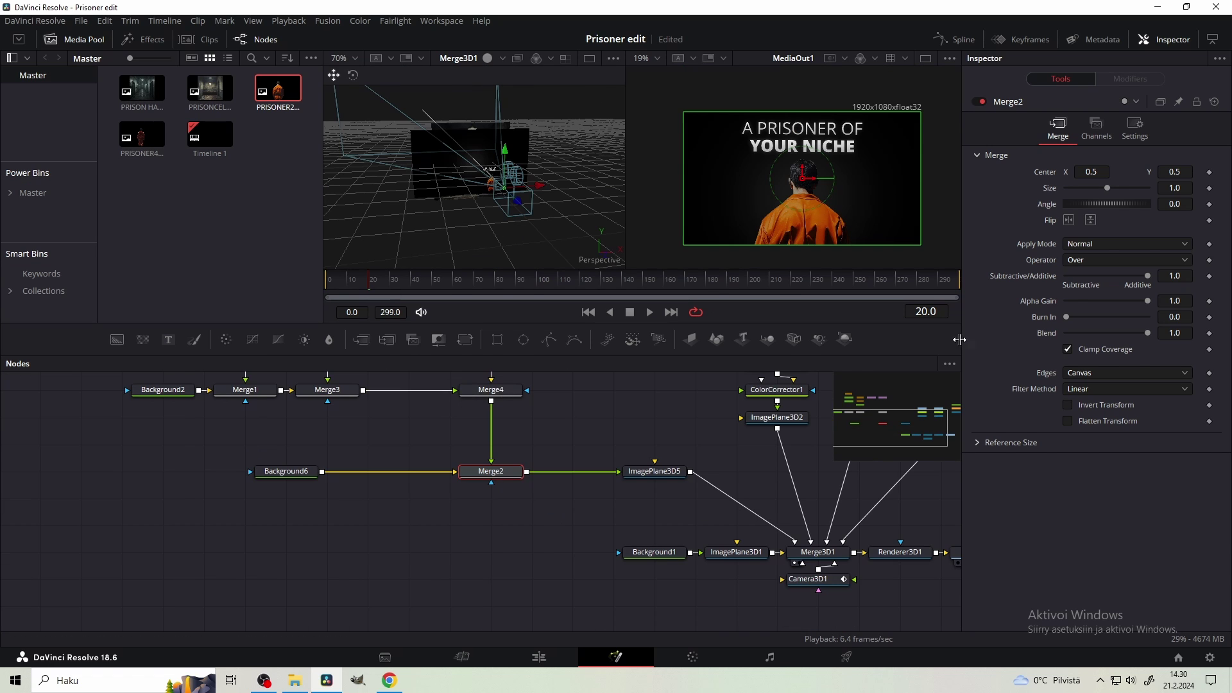
left_click_drag(1146, 333, 1052, 327)
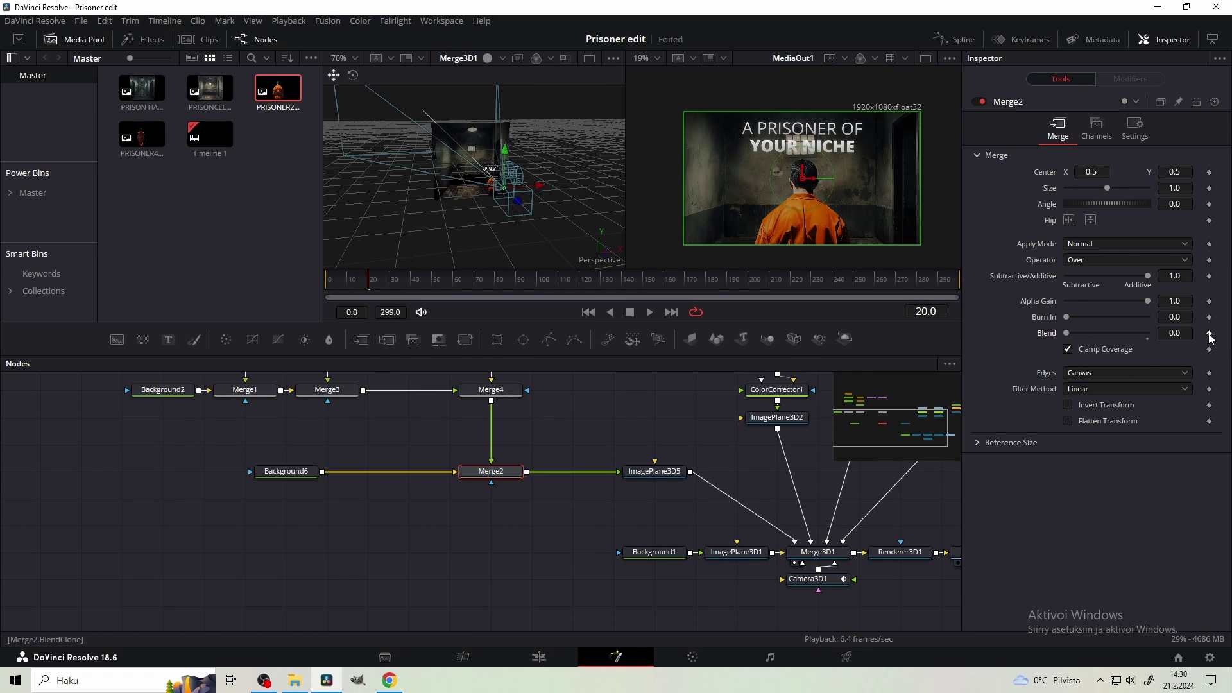
left_click(614, 408)
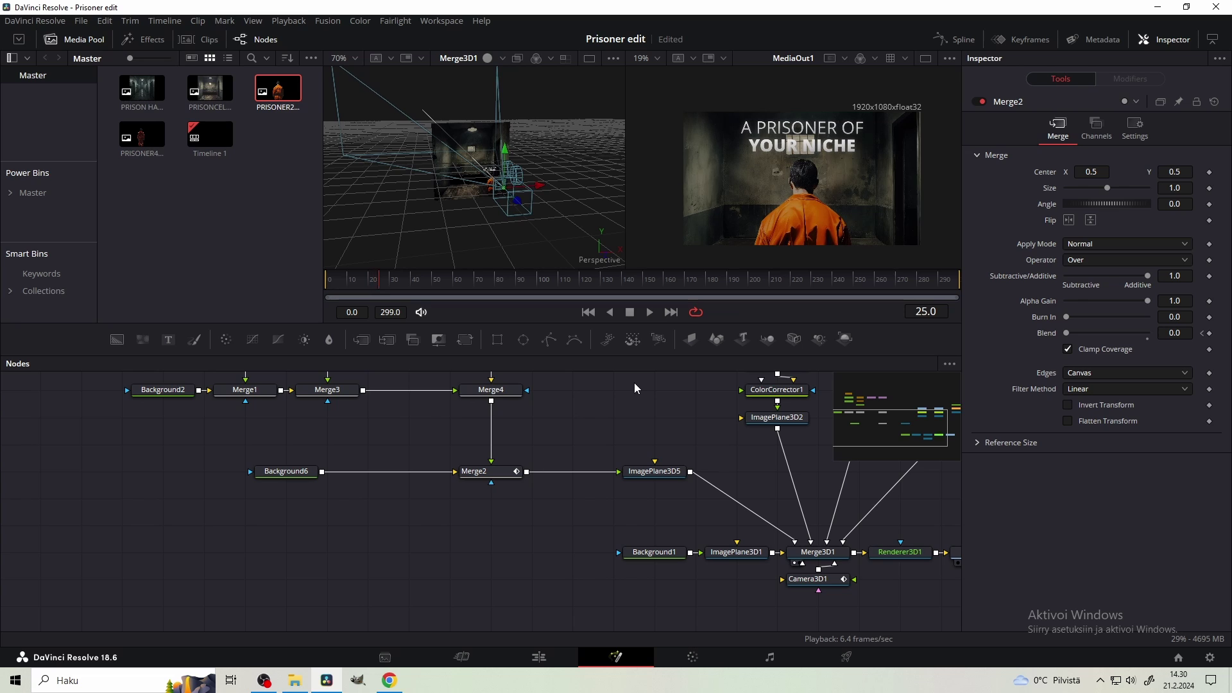
left_click(510, 471)
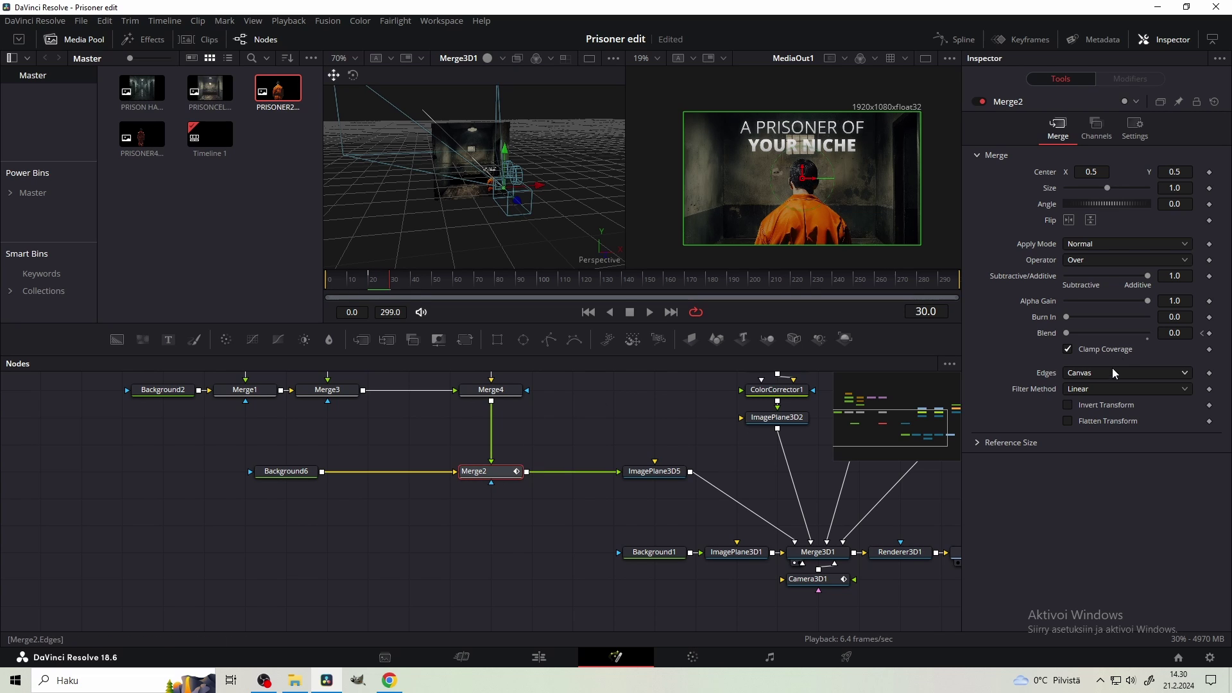
left_click_drag(1129, 326, 1158, 329)
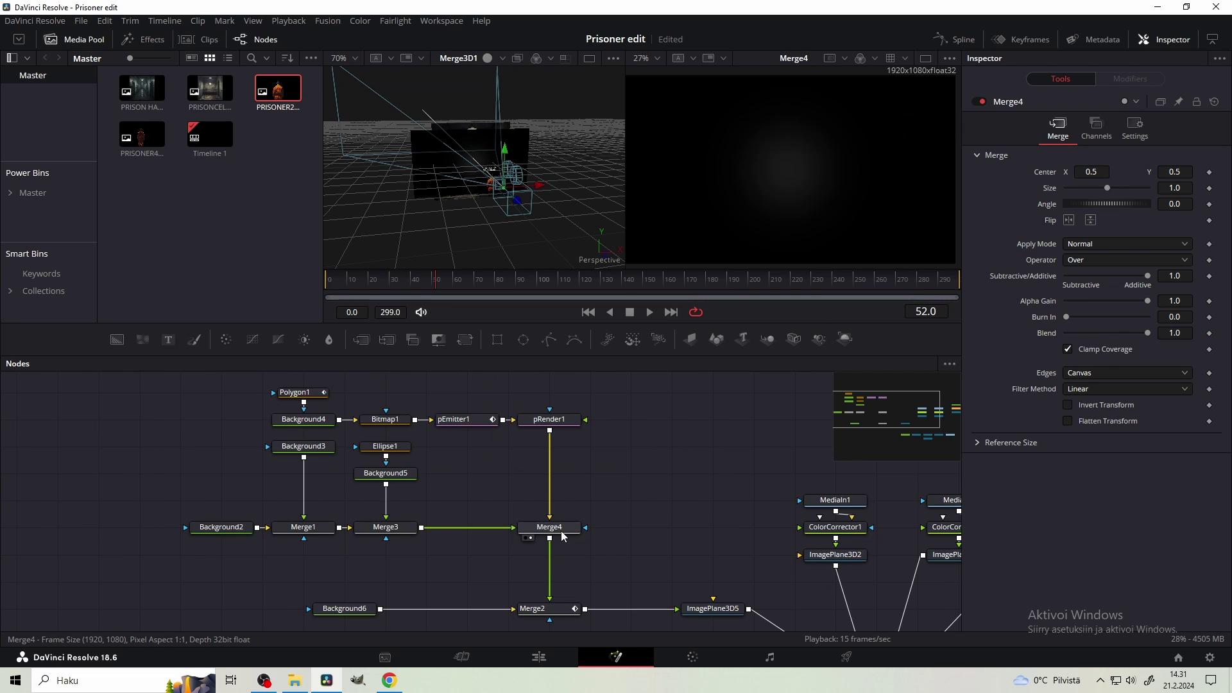
- Swap Merge4's inputs so the particles lie over the glow, and display ImagePlane3D5 followed by MediaOut1 in the viewer
left_click(560, 529)
right_click(559, 529)
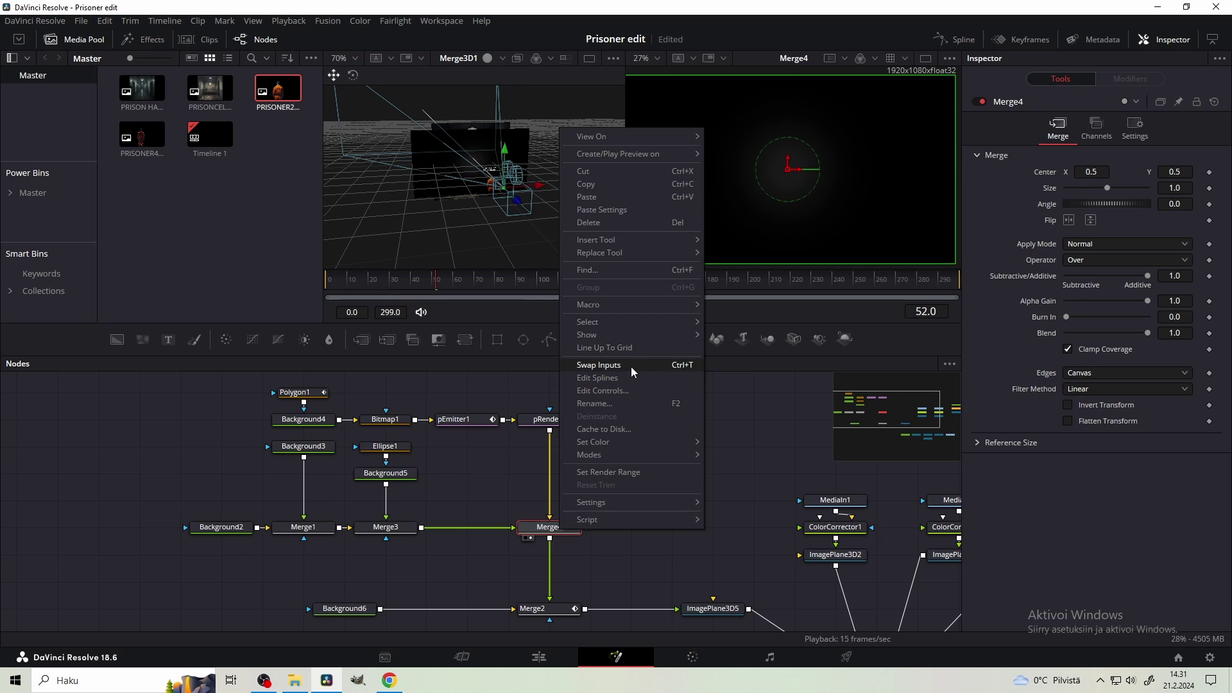
left_click(630, 367)
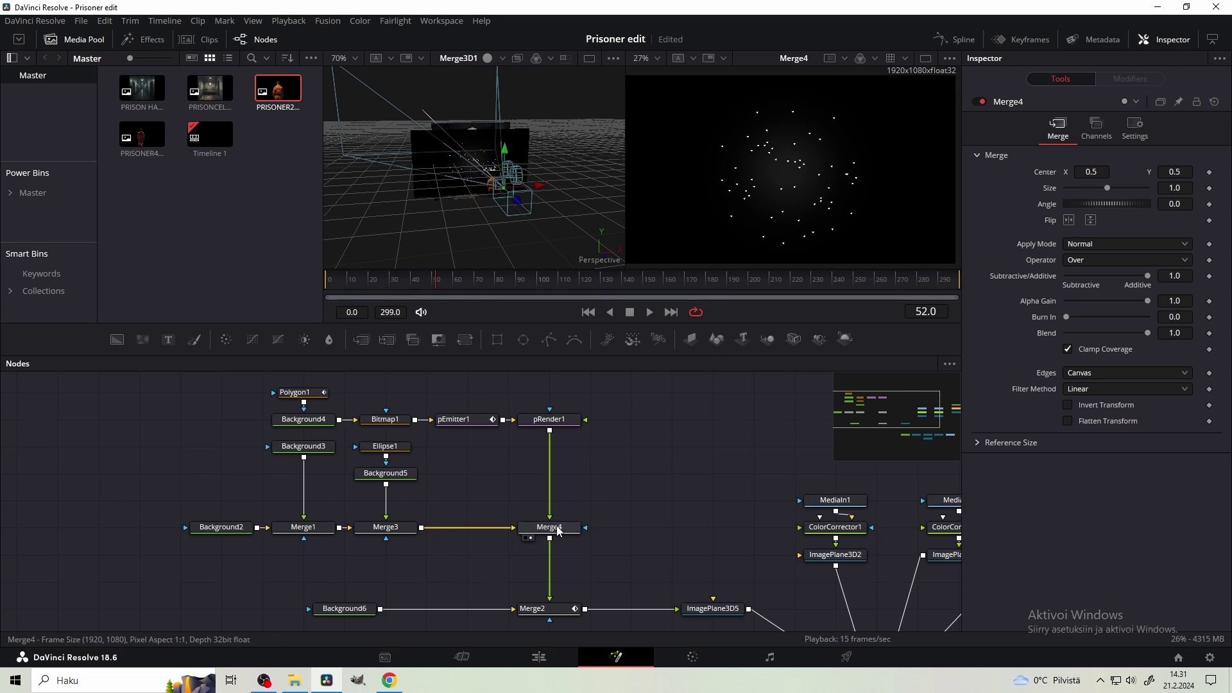
left_click(710, 613)
key("2")
left_click_drag(694, 513, 330, 316)
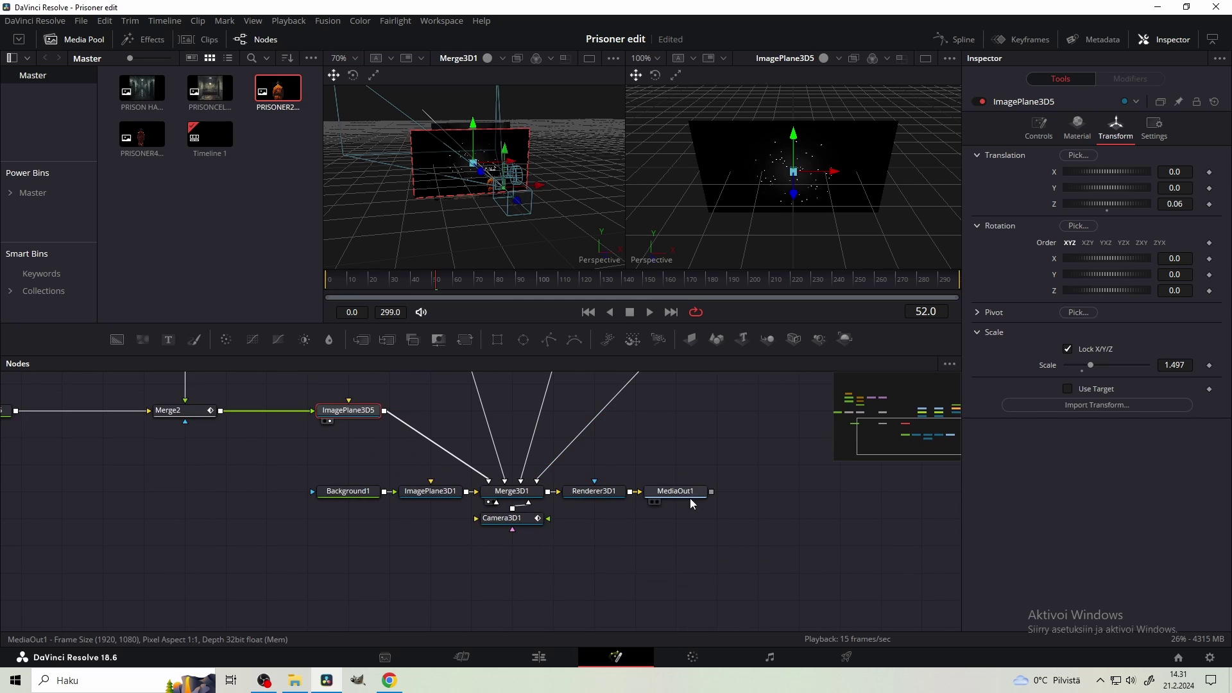
left_click(686, 496)
key("2")
- Lower the timeline proxy resolution and play the animation from frame 0
left_click_drag(425, 285, 327, 278)
left_click(288, 21)
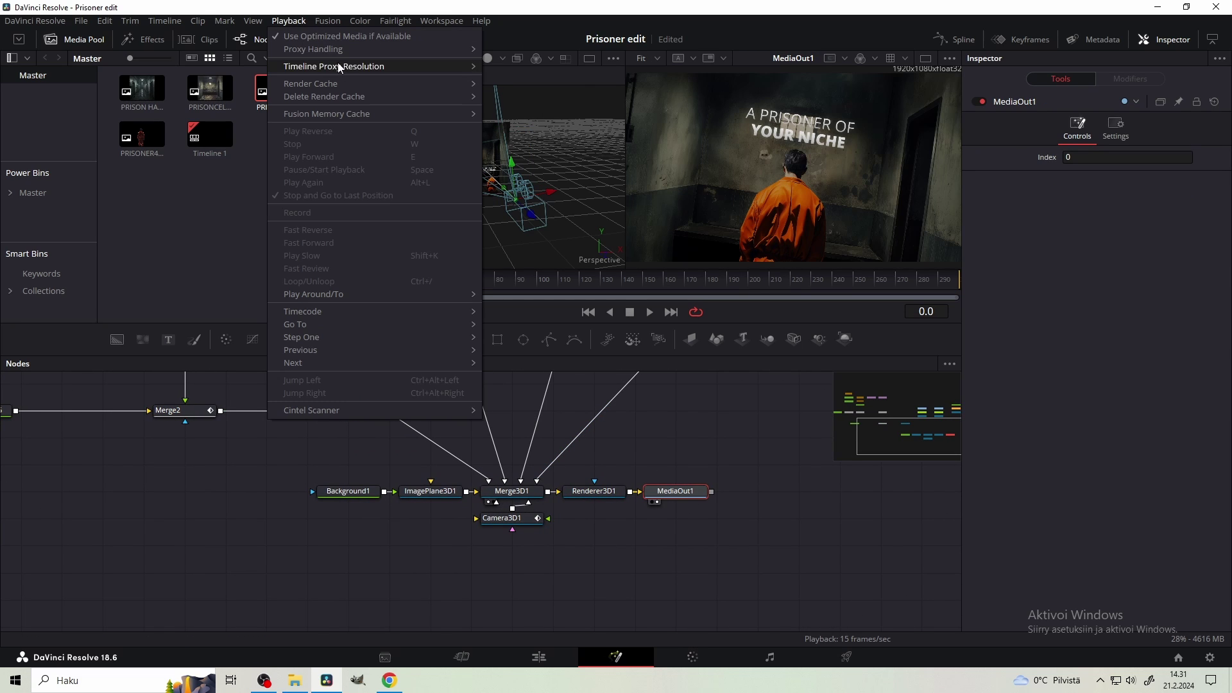
mouse_move(340, 66)
left_click(517, 93)
key("space")
scroll(713, 202, "down", 1)
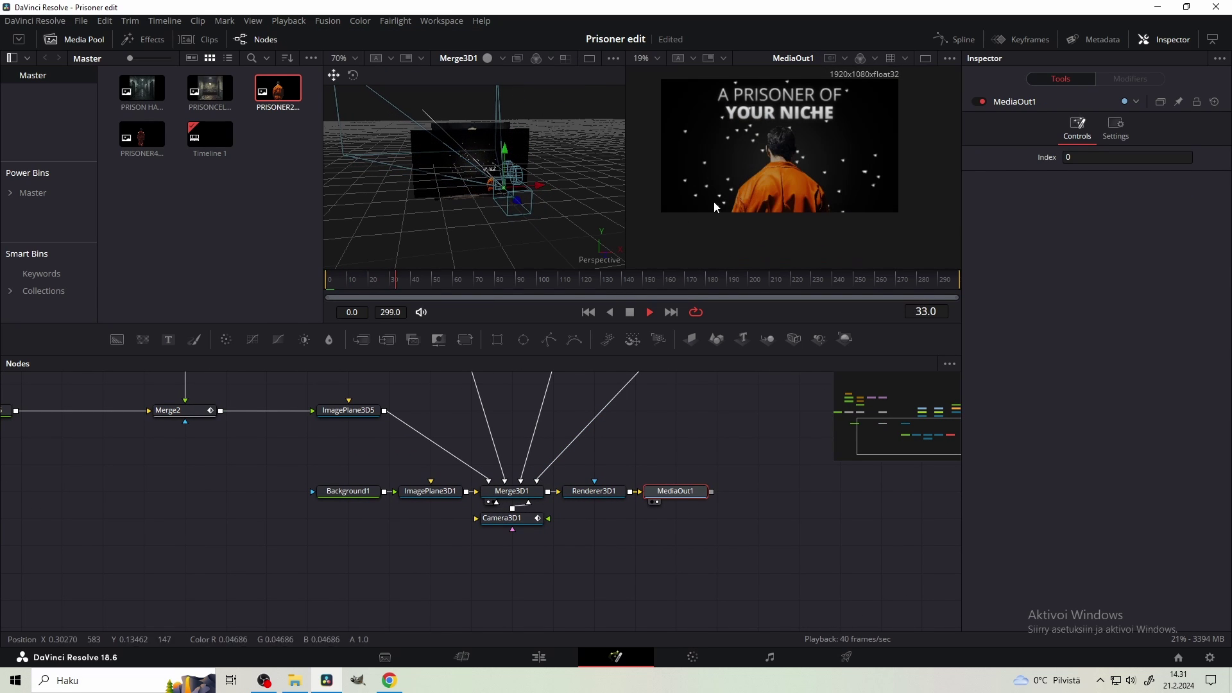
left_click_drag(362, 281, 303, 282)
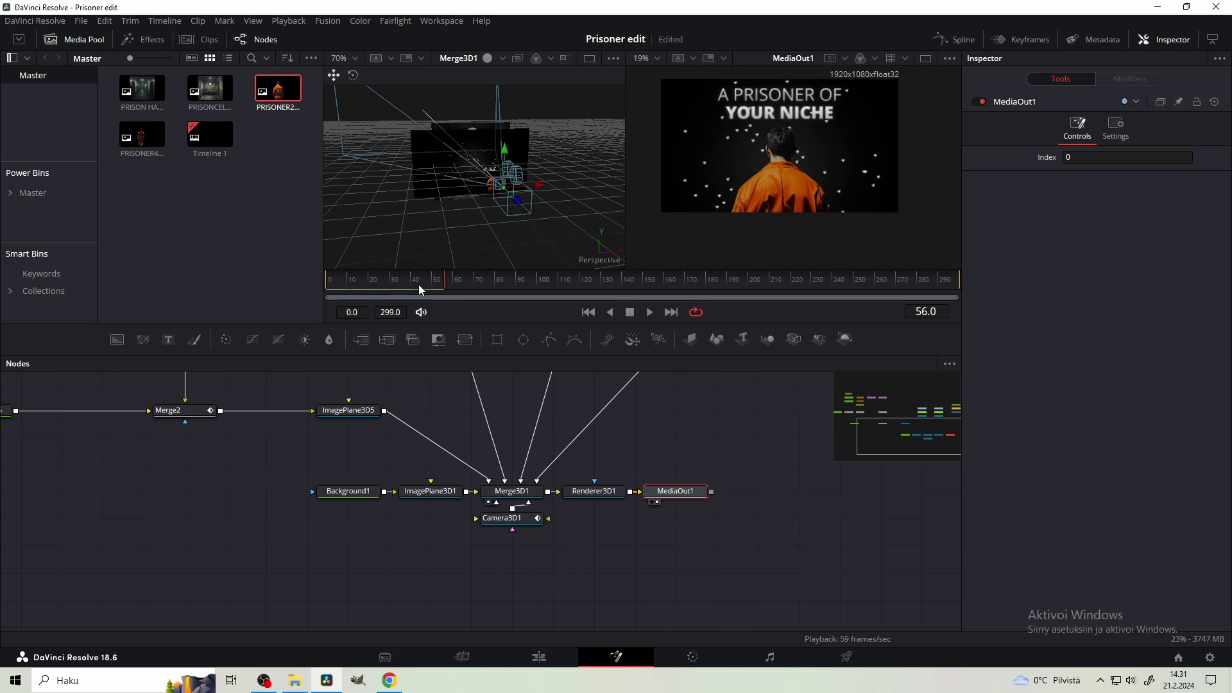
left_click_drag(418, 284, 324, 274)
key("space")
- Show pEmitter1's Number keyframes in the Keyframes editor, expanded and fitted to view
left_click_drag(303, 418, 611, 490)
left_click_drag(521, 468, 562, 561)
left_click(451, 389)
left_click(961, 39)
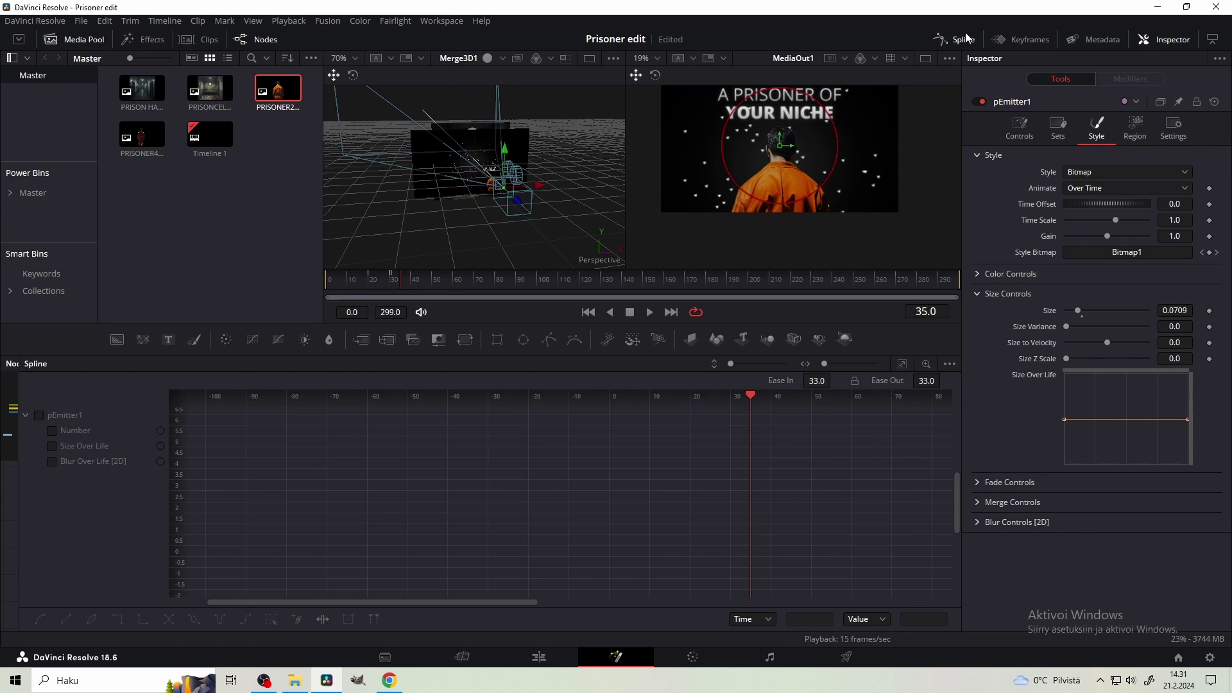
left_click(961, 39)
left_click(1020, 39)
left_click(51, 397)
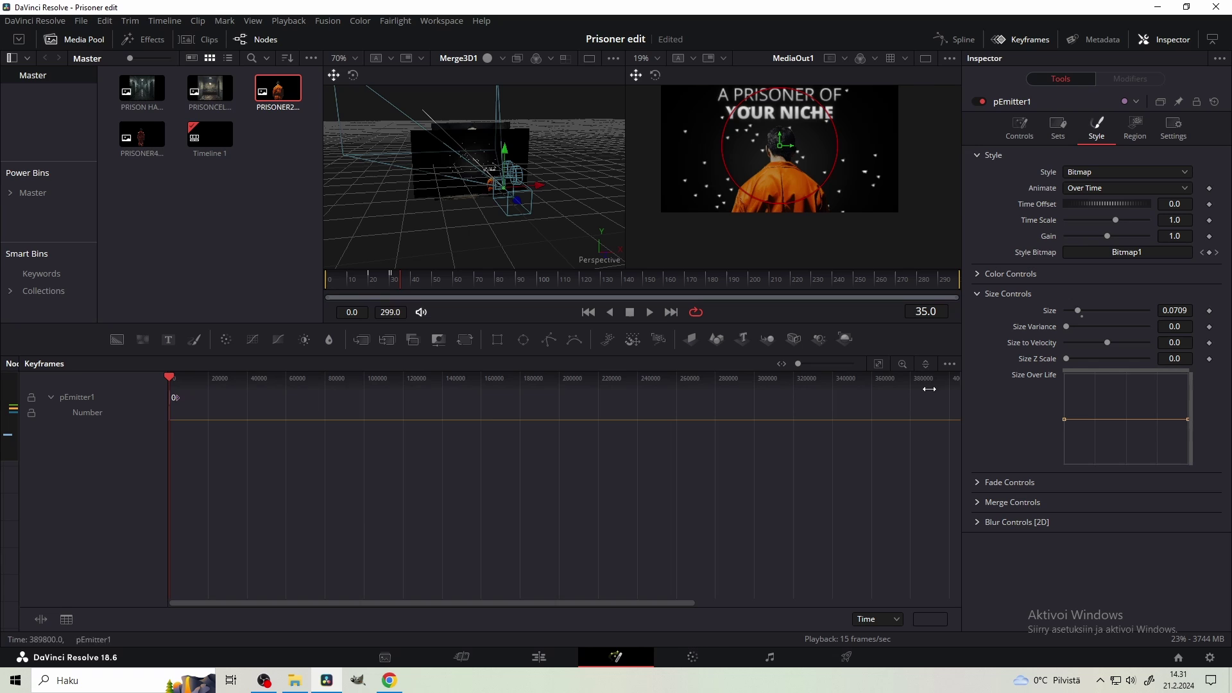
left_click(880, 365)
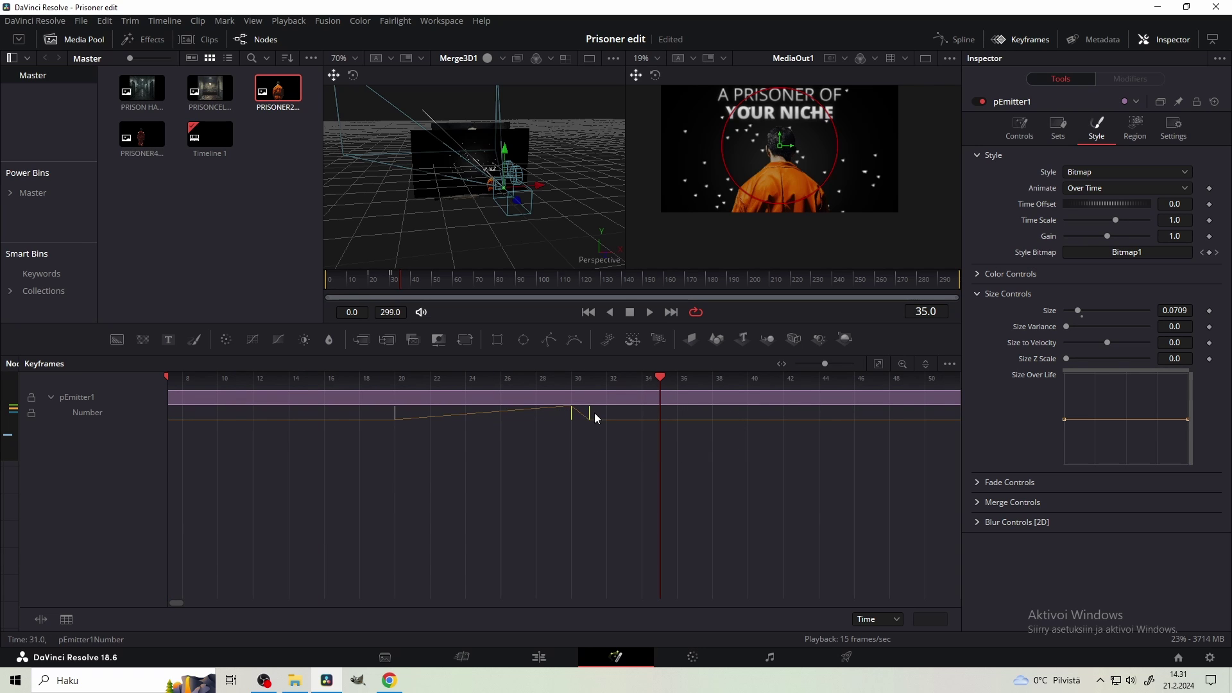
- Move the emitter's last two Number keyframes to frames 35 and 36 and play the animation
left_click_drag(595, 417, 781, 421)
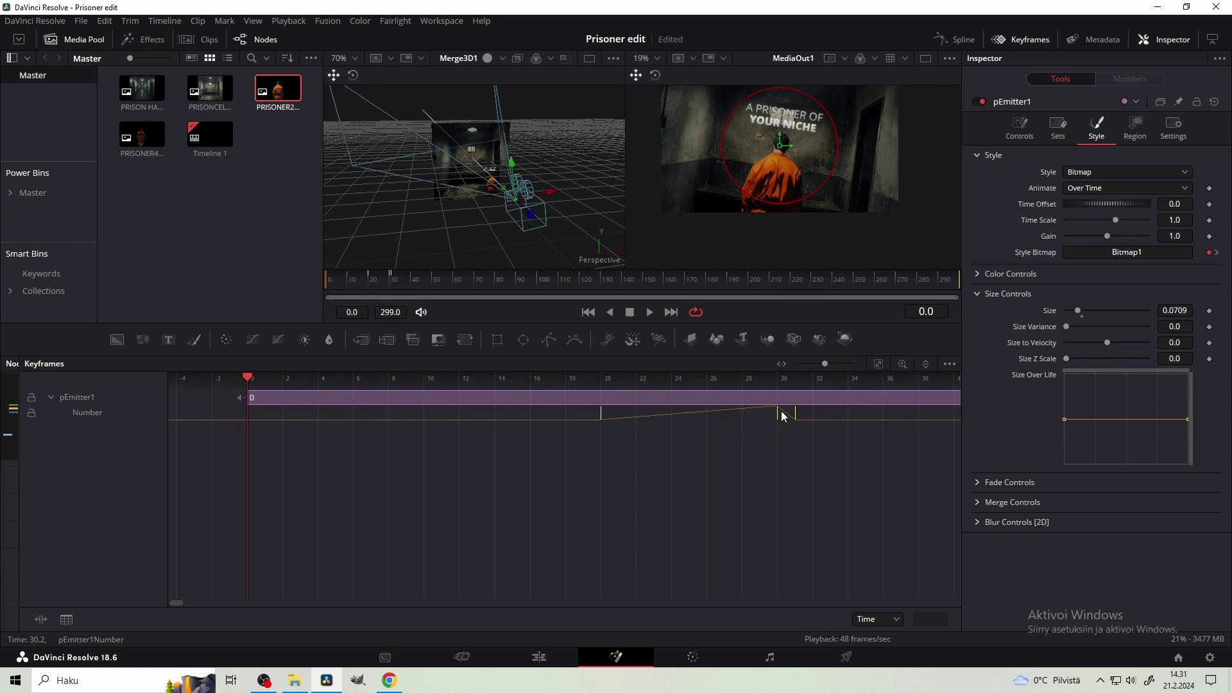
left_click_drag(781, 414, 826, 414)
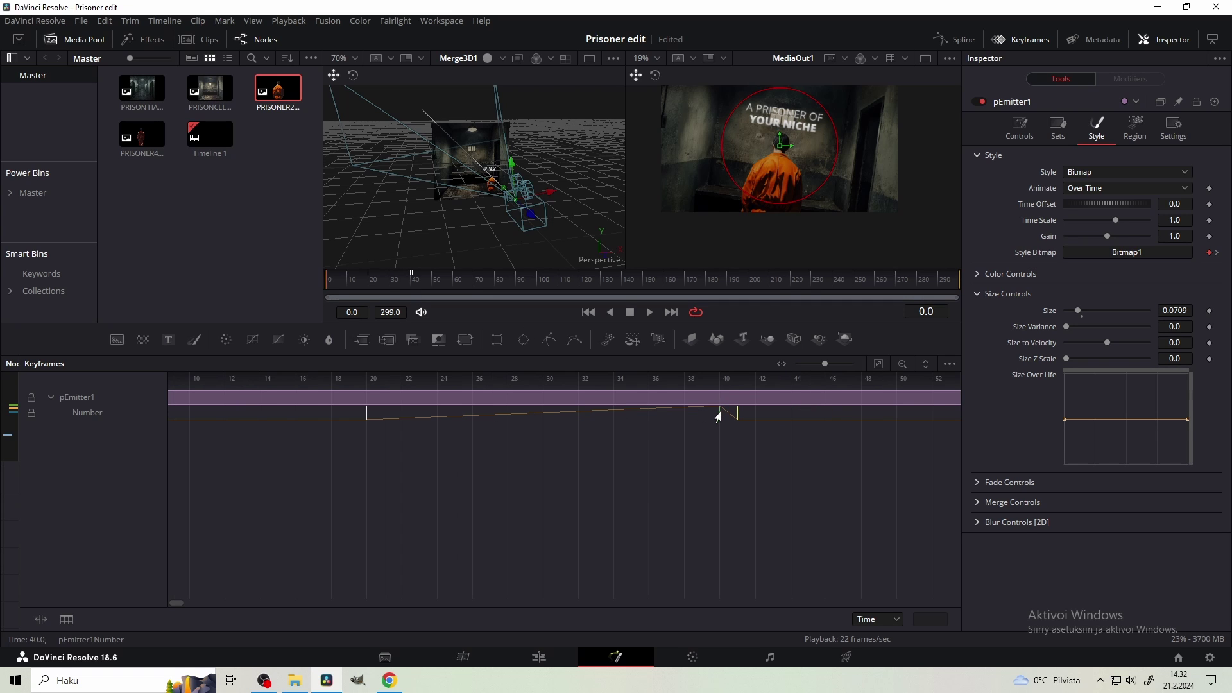
left_click_drag(719, 415, 657, 417)
left_click_drag(657, 417, 634, 417)
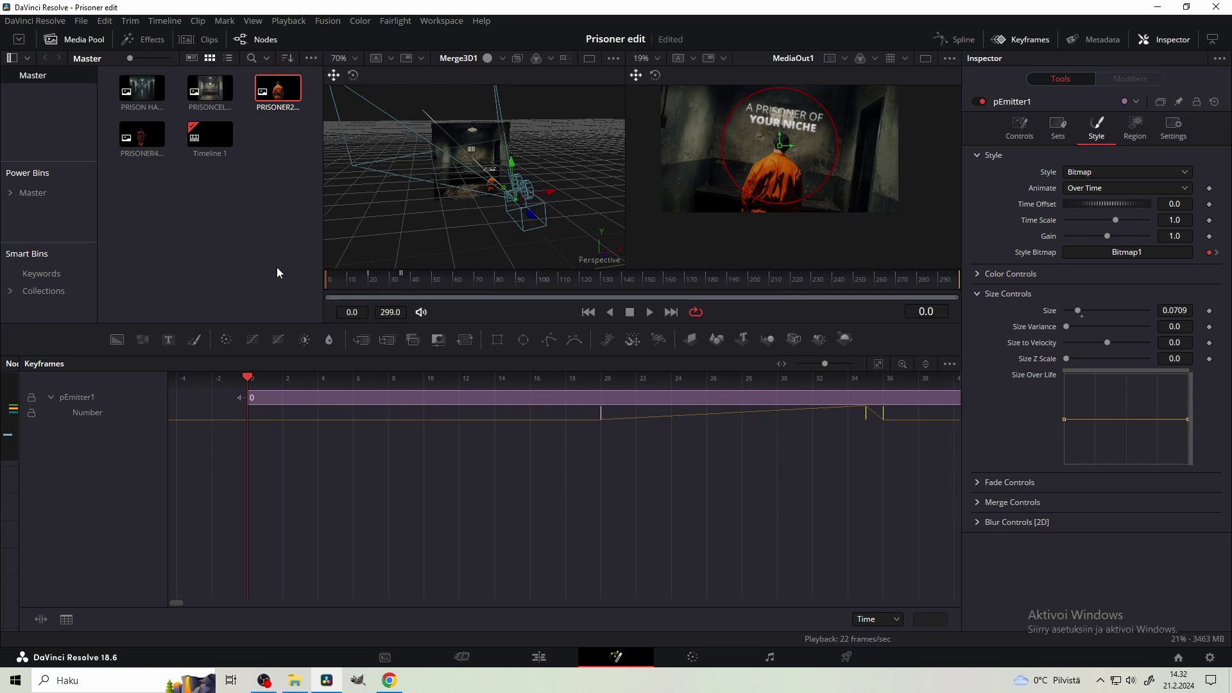
key("space")
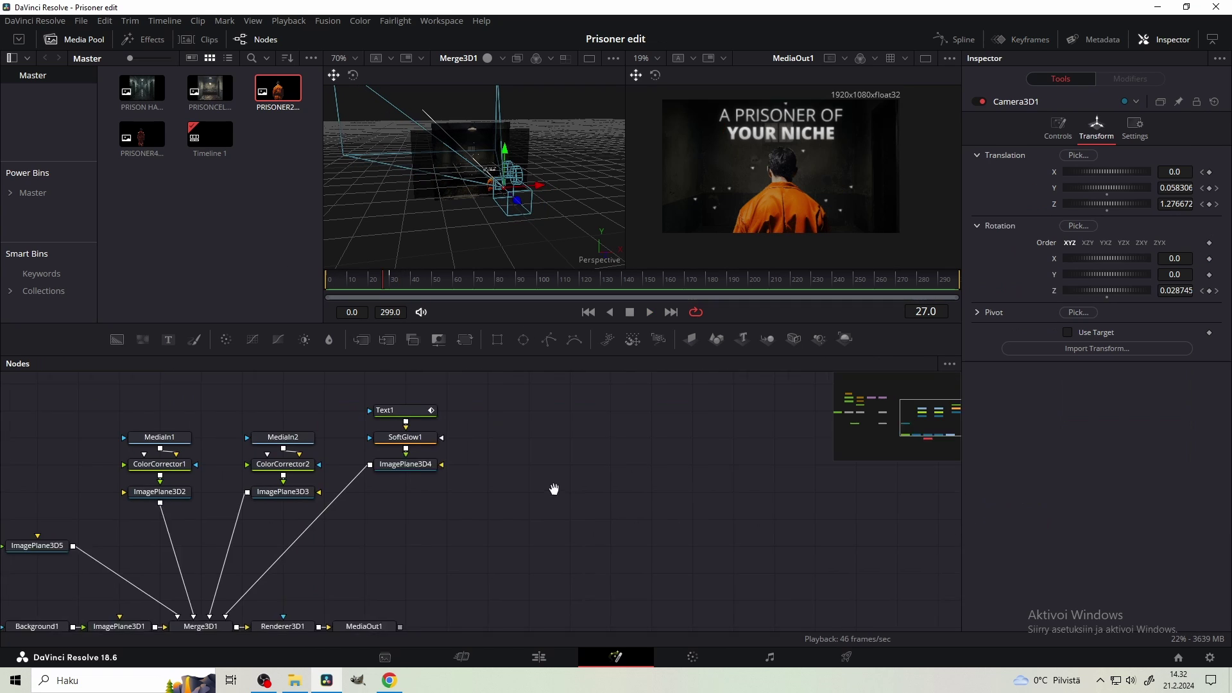
- Add a separate Background node beside the text nodes and set its Alpha to 0
left_click_drag(553, 489, 492, 460)
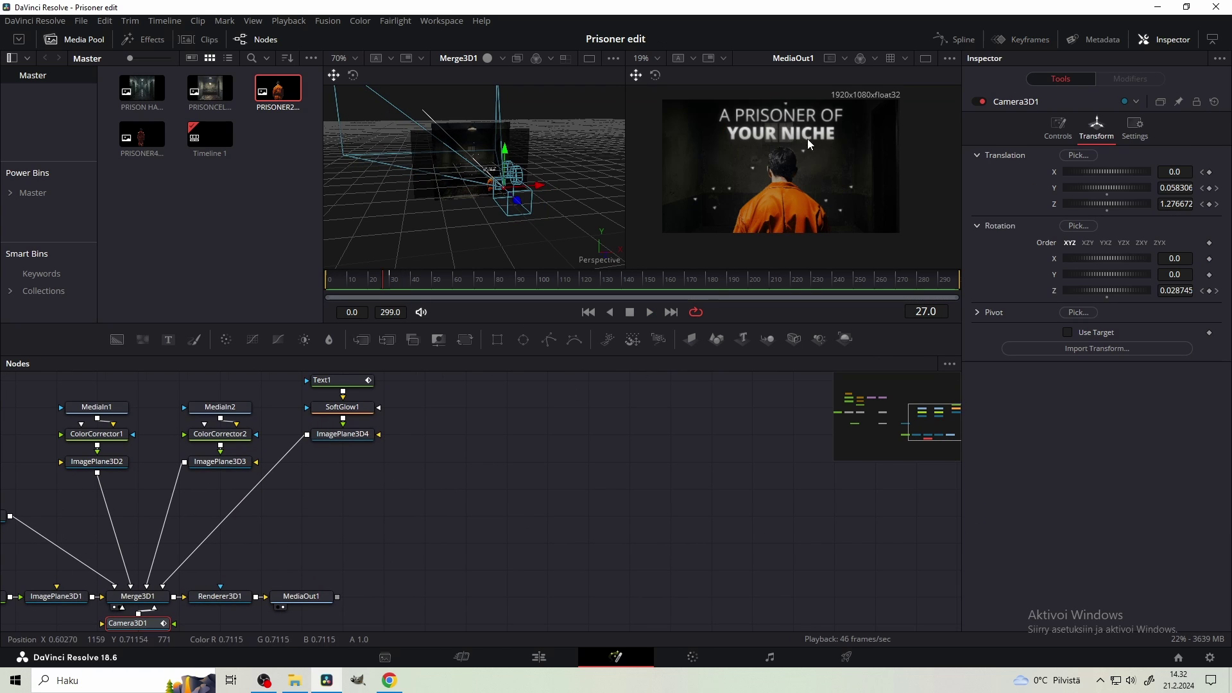
key("shift+space")
type("BG")
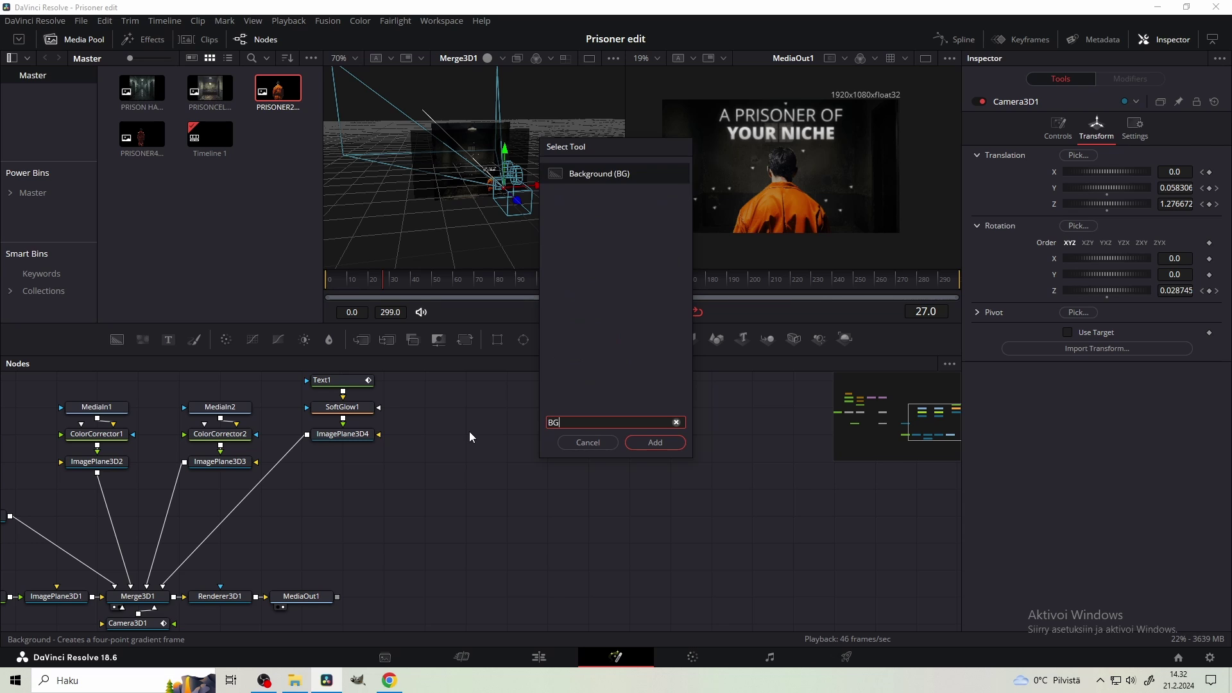
key("Return")
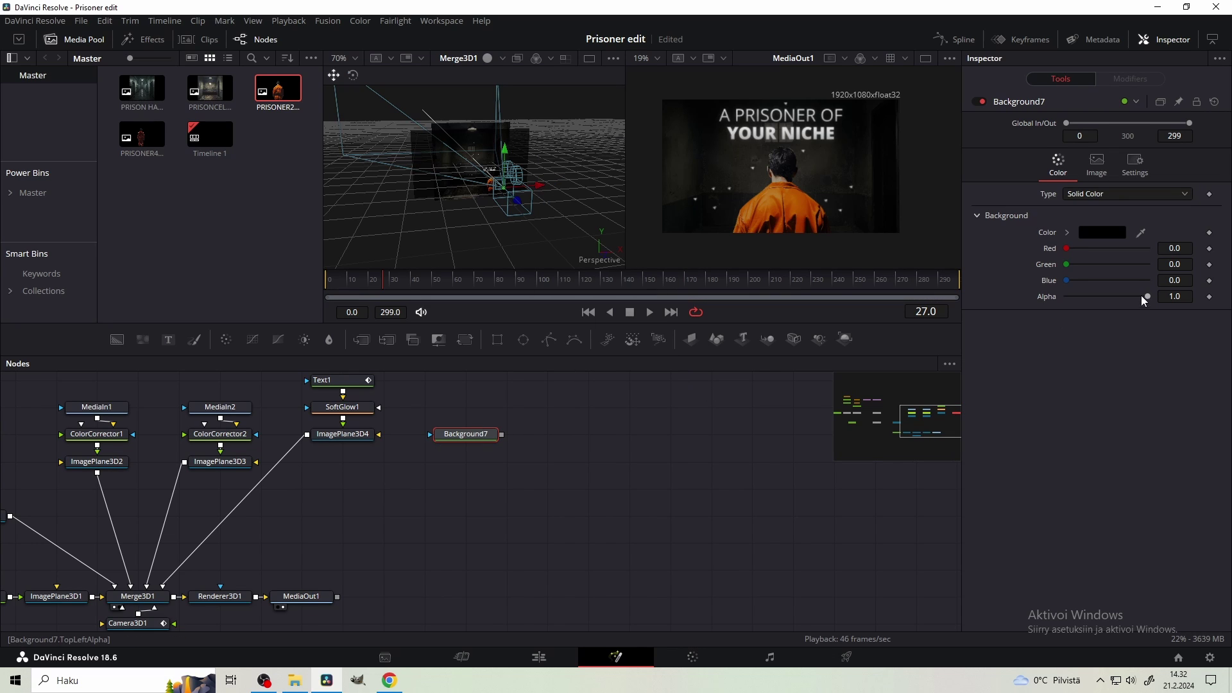
left_click_drag(1146, 296, 975, 298)
- Add a Paint node below the new transparent background, fed by that background
key("shift+space")
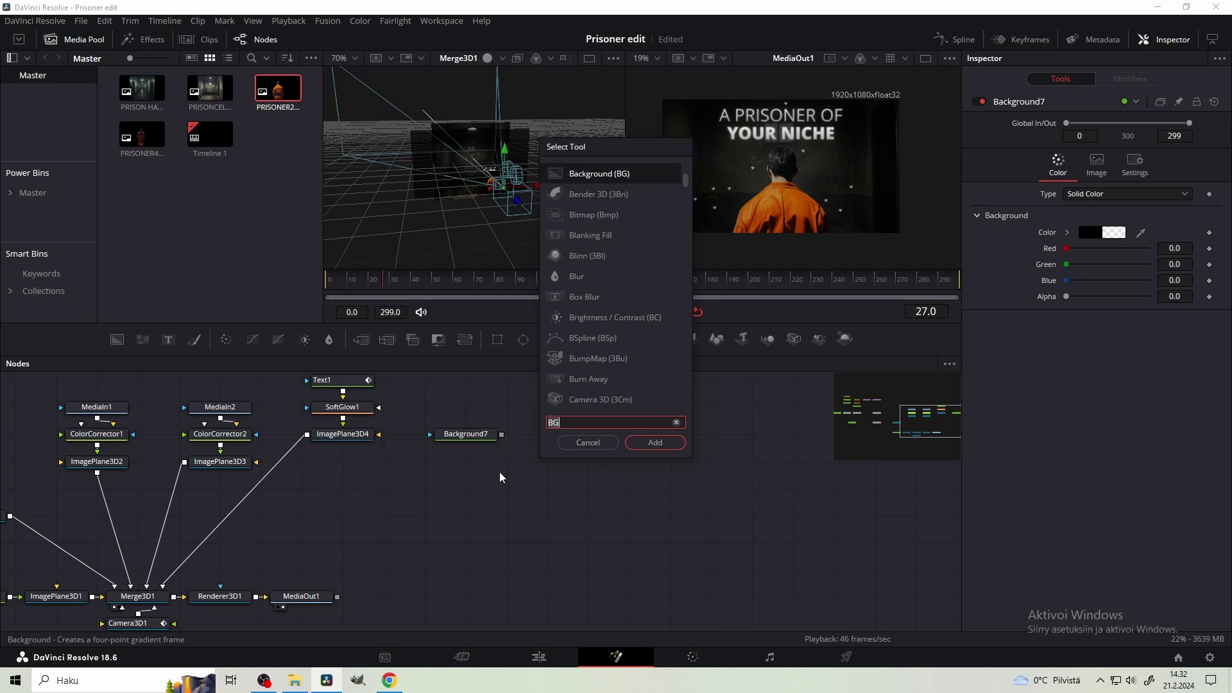
type("paint")
key("Return")
mouse_move(486, 435)
left_mouse_down()
mouse_move(485, 407)
mouse_move(440, 465)
left_mouse_up()
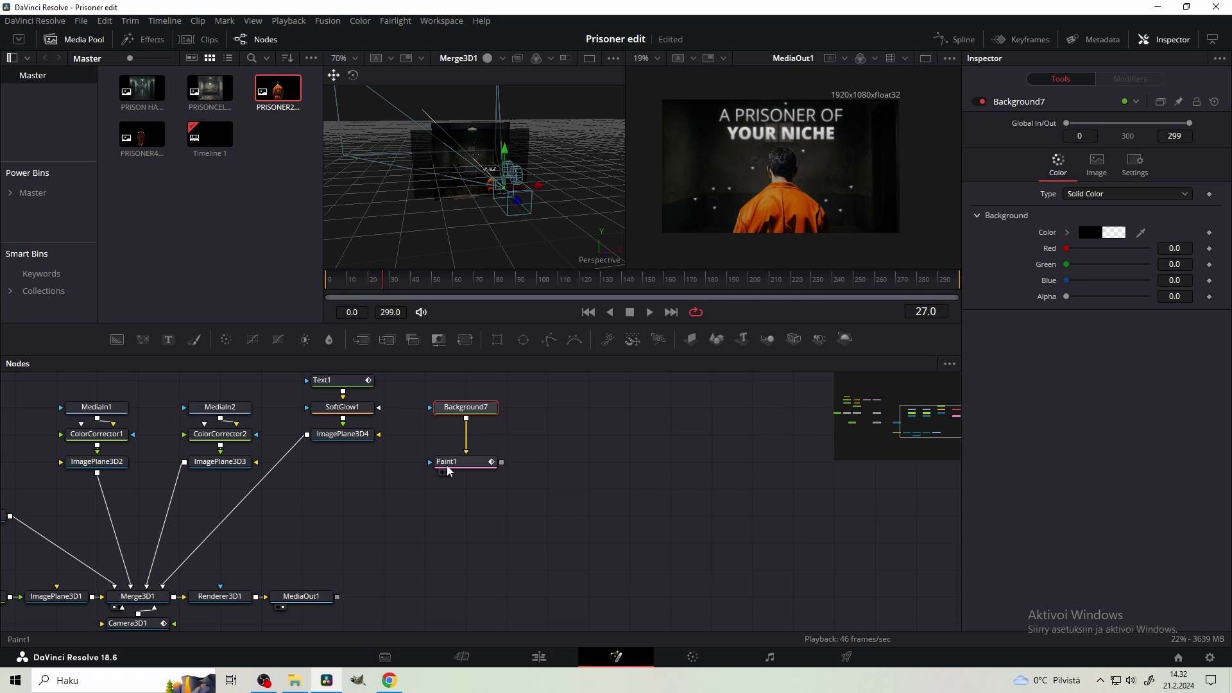
- Show Paint1 in the second viewer, choose its polyline stroke tool, and set the stroke colour to pure red
left_click(448, 468)
key("2")
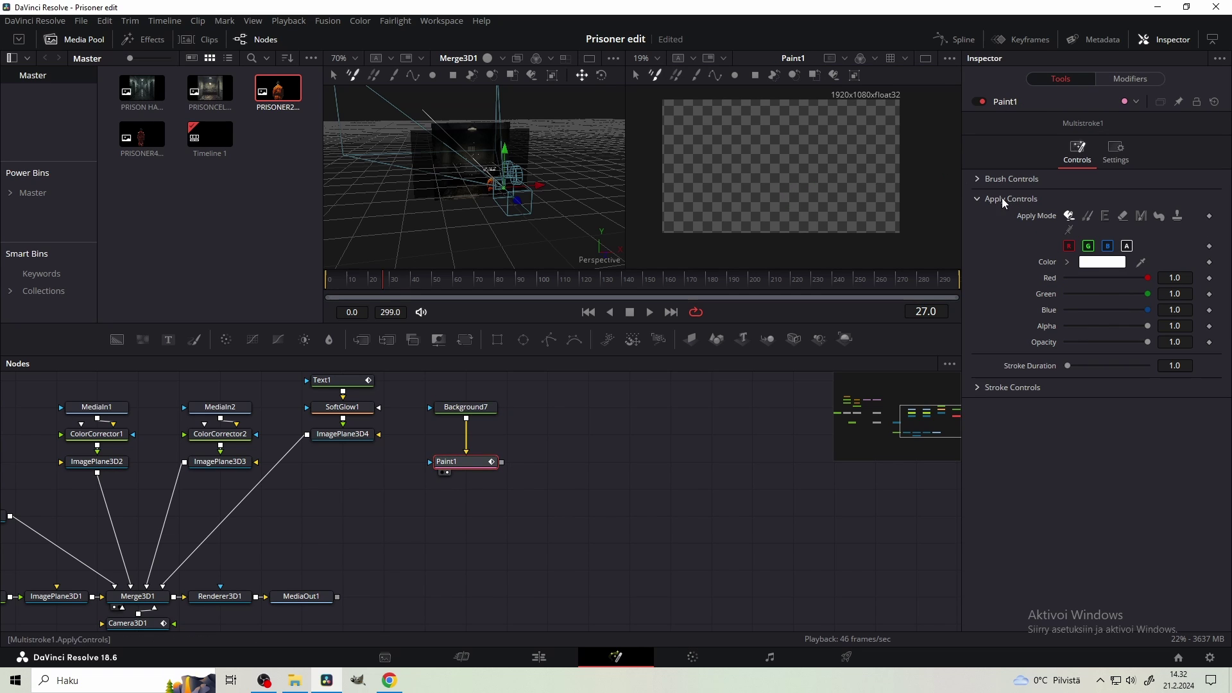
left_click(716, 75)
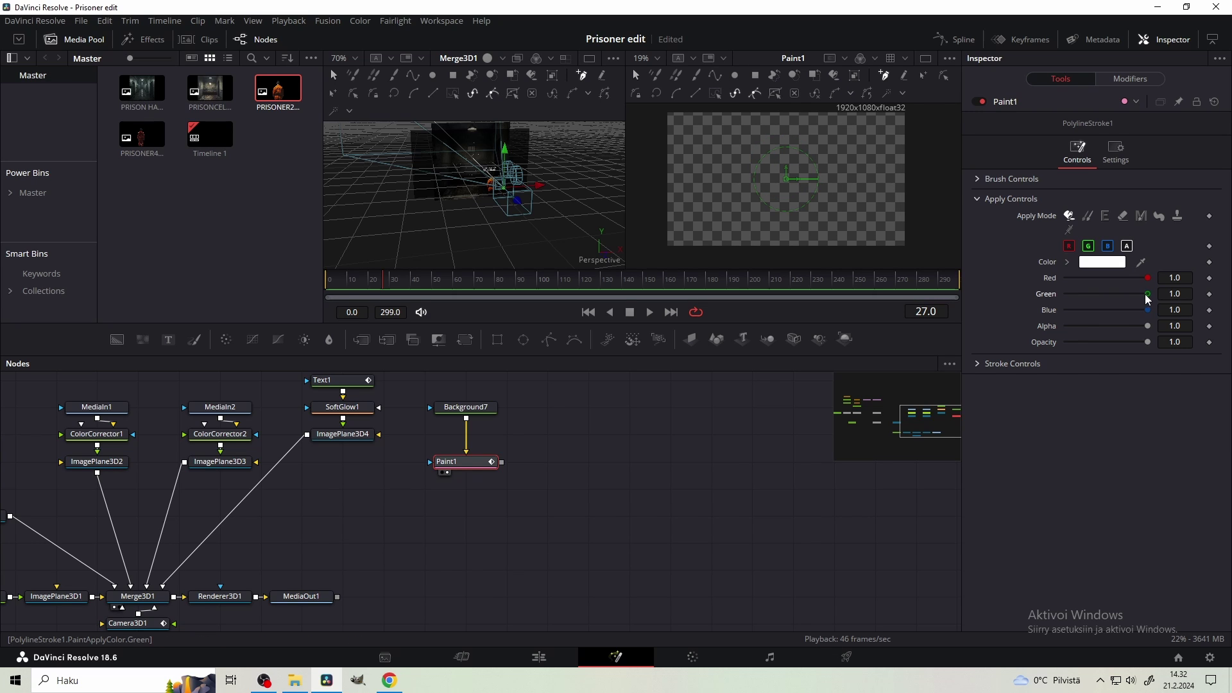
mouse_move(1147, 294)
left_mouse_down()
mouse_move(1061, 295)
mouse_move(1055, 308)
left_mouse_up()
- Draw a red zigzag polyline stroke across the middle of the transparent canvas
scroll(776, 165, "up", 2)
left_click(757, 165)
left_click(839, 166)
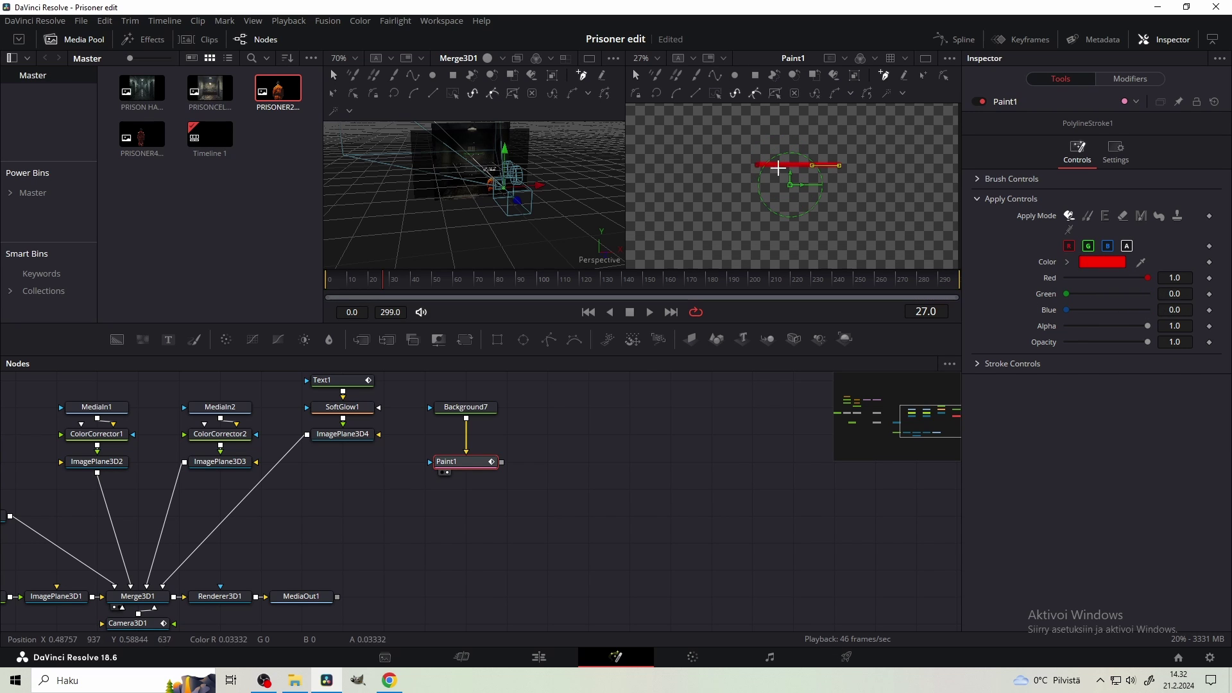
left_click(758, 174)
left_click(838, 180)
left_click(782, 193)
left_click(800, 189)
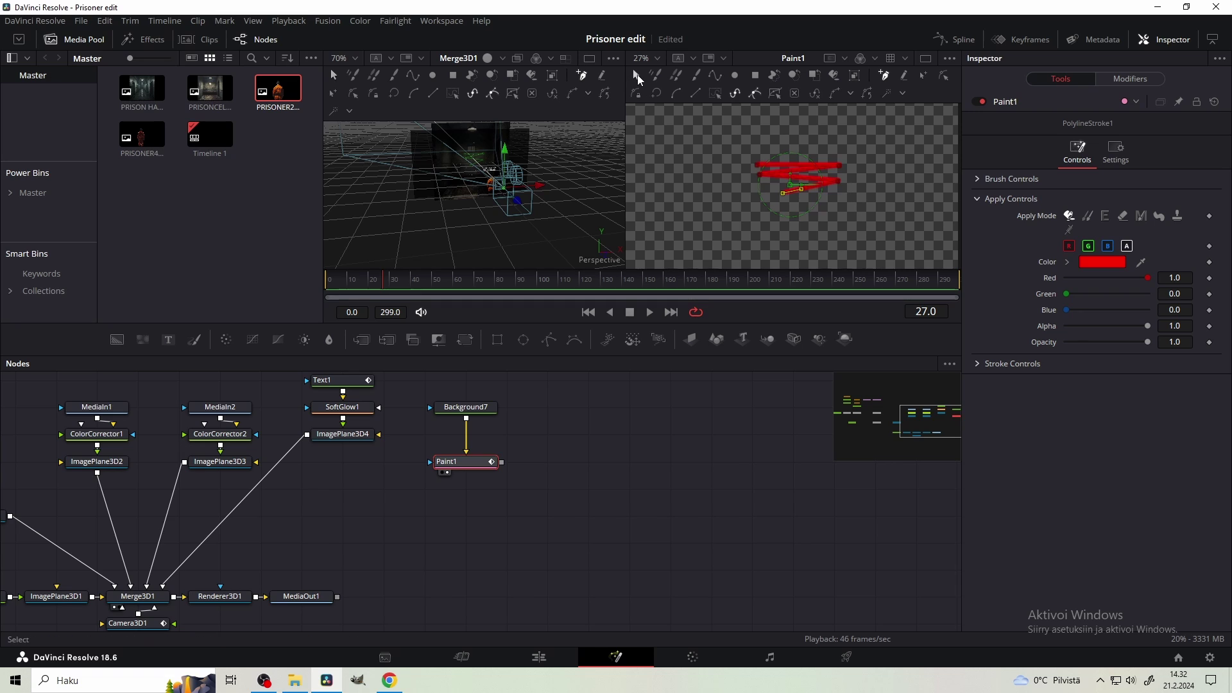
- Select all points of the red zigzag stroke and smooth its straight segments into curves
left_click(637, 75)
scroll(787, 156, "up", 2)
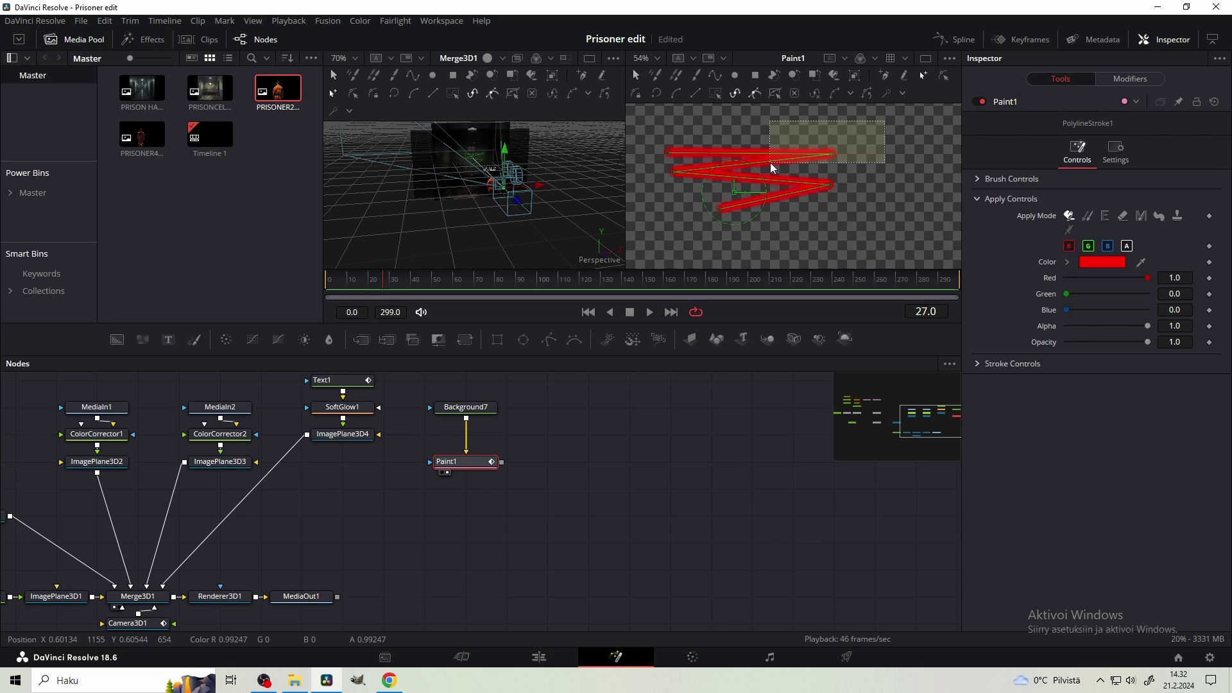
scroll(780, 158, "up", 2)
scroll(808, 166, "down", 2)
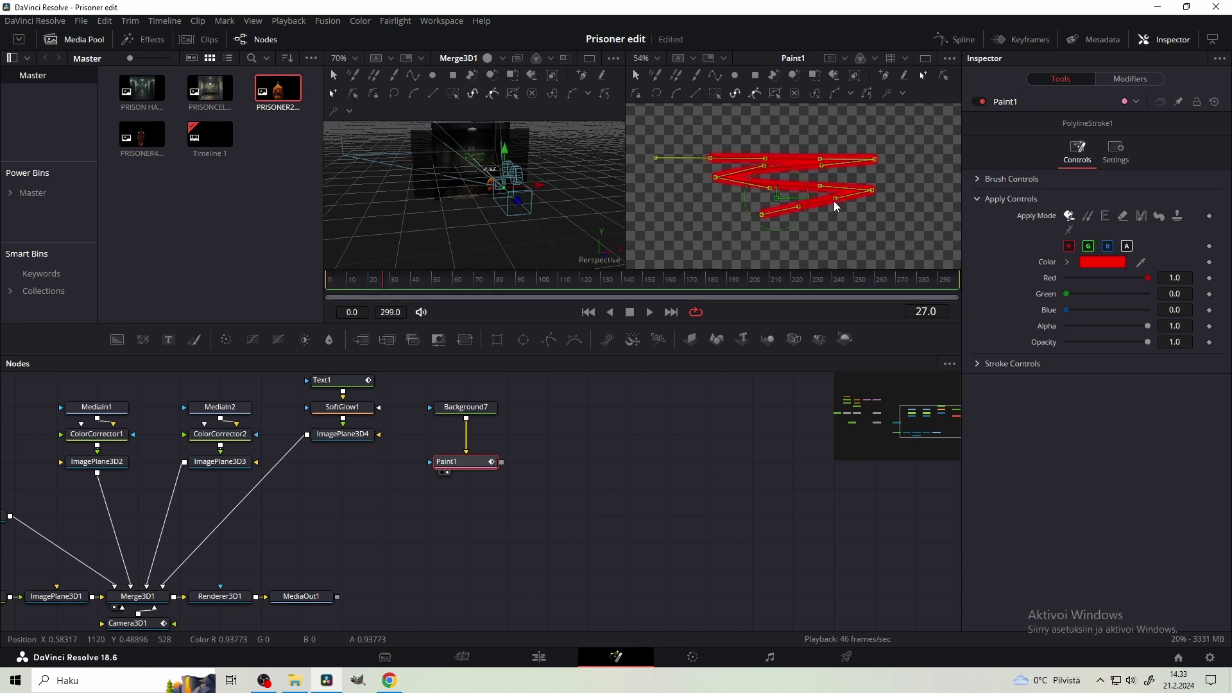
scroll(903, 187, "down", 1)
scroll(764, 157, "down", 1)
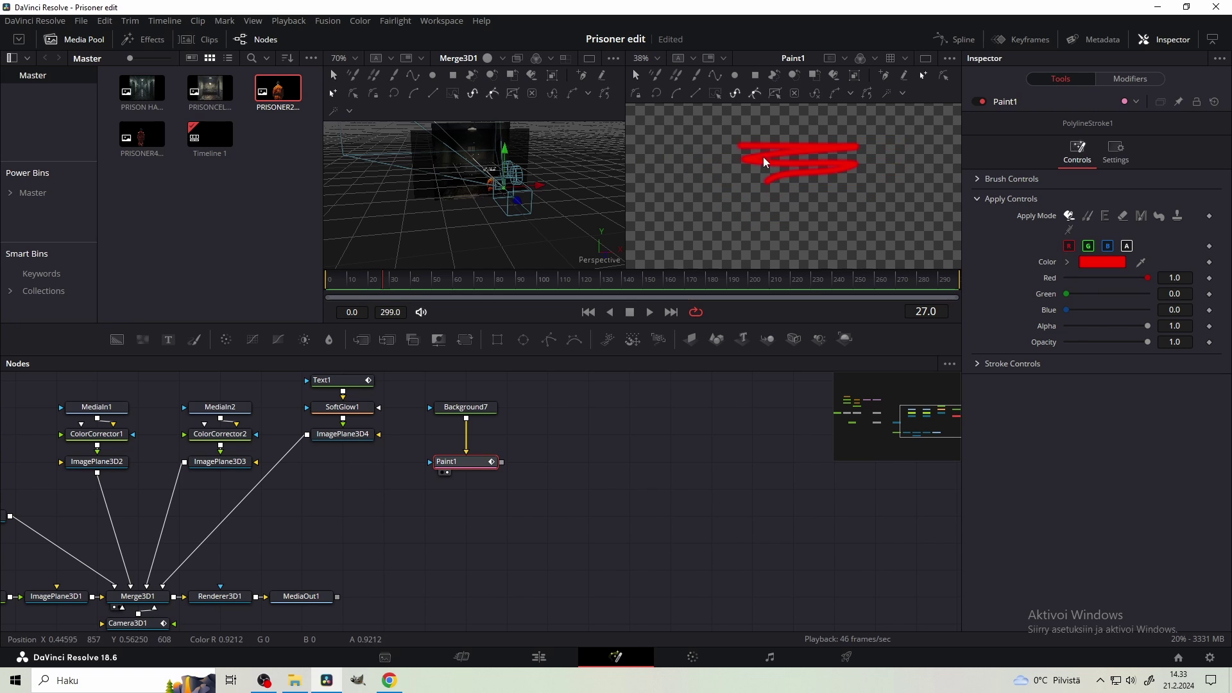
- Add an Image Plane 3D node after Paint1 and connect its output to Merge3D1
key("shift+space")
type("imae")
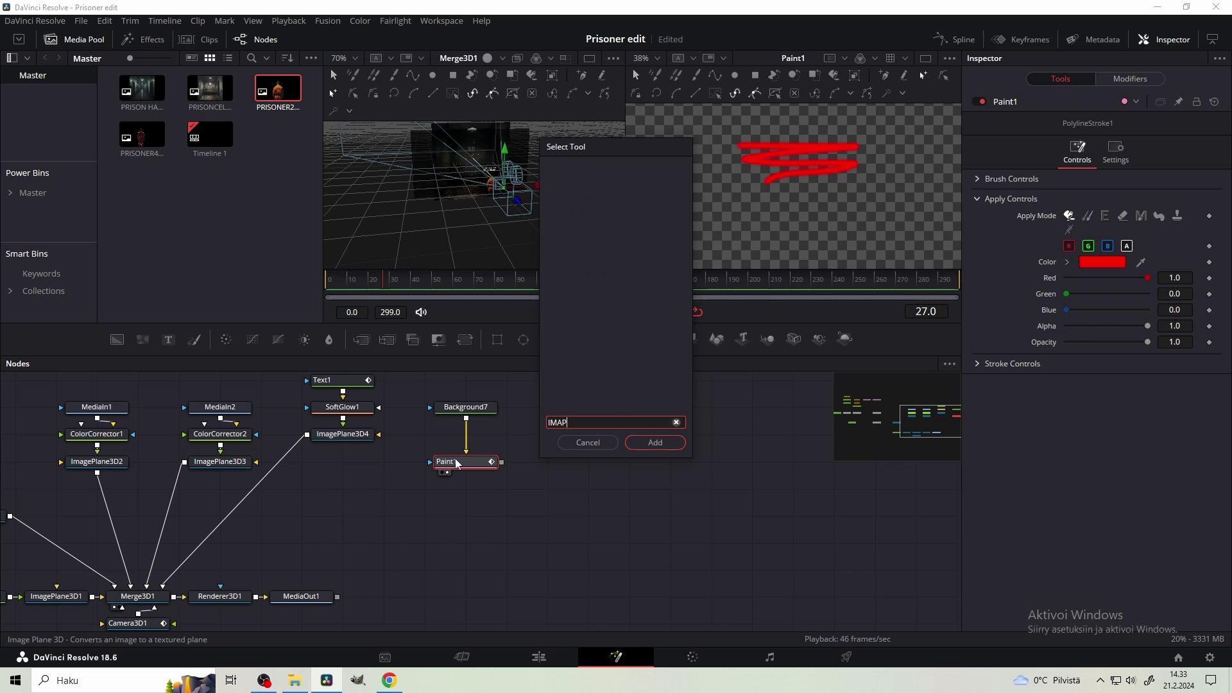
key("BackSpace")
key("Return")
left_click_drag(378, 524, 521, 506)
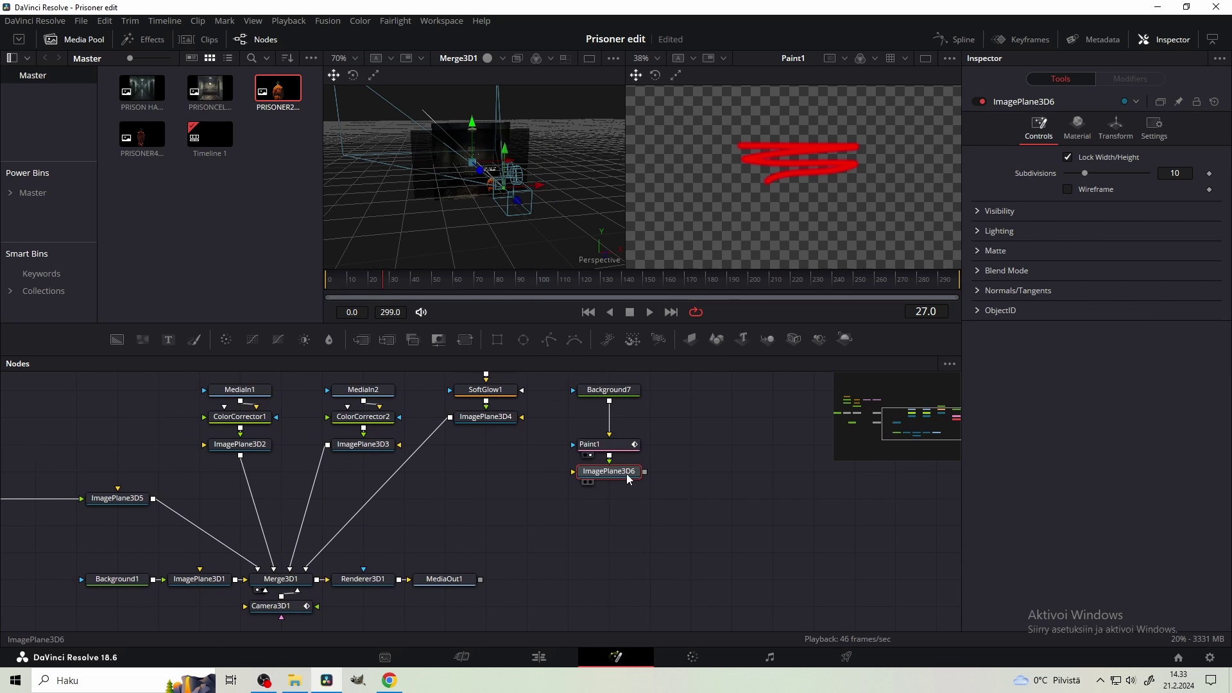
left_click_drag(645, 472, 282, 580)
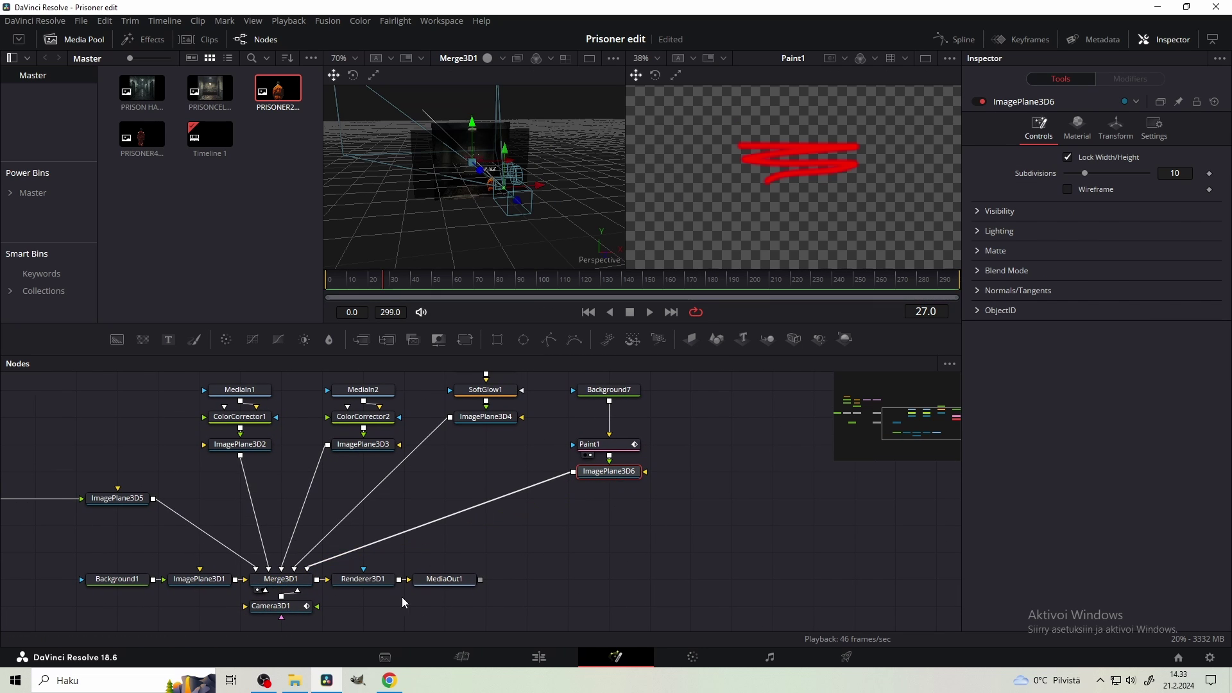
- Show MediaOut1 in the second viewer and move the scribble's image plane forward to a Z translation of 0.82
left_click(442, 579)
key("2")
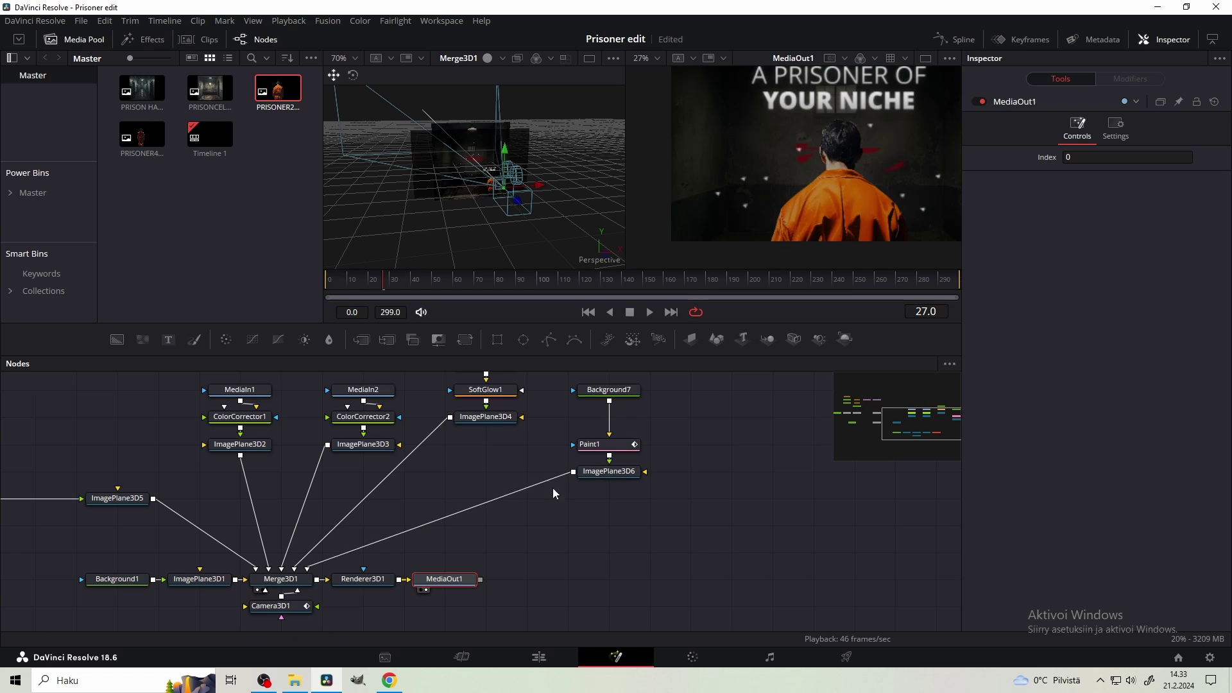
scroll(492, 174, "up", 5)
left_click_drag(494, 173, 443, 152)
left_click(371, 136)
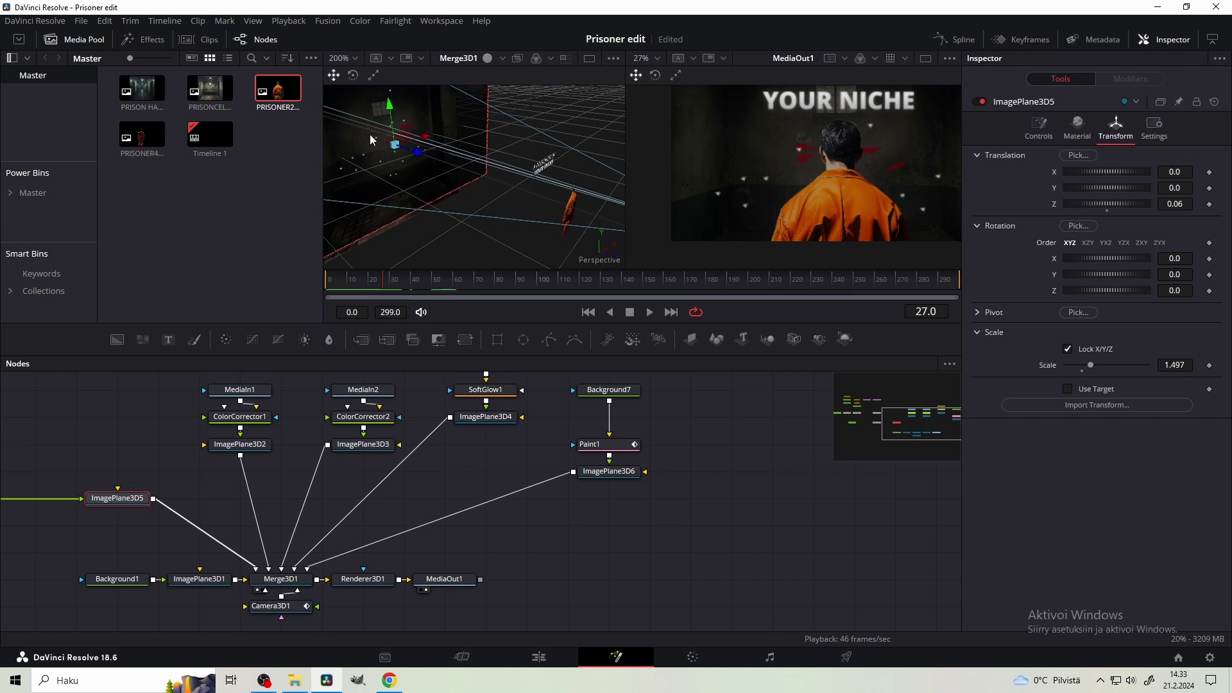
left_click(369, 115)
left_click_drag(370, 117, 504, 171)
scroll(506, 174, "up", 5)
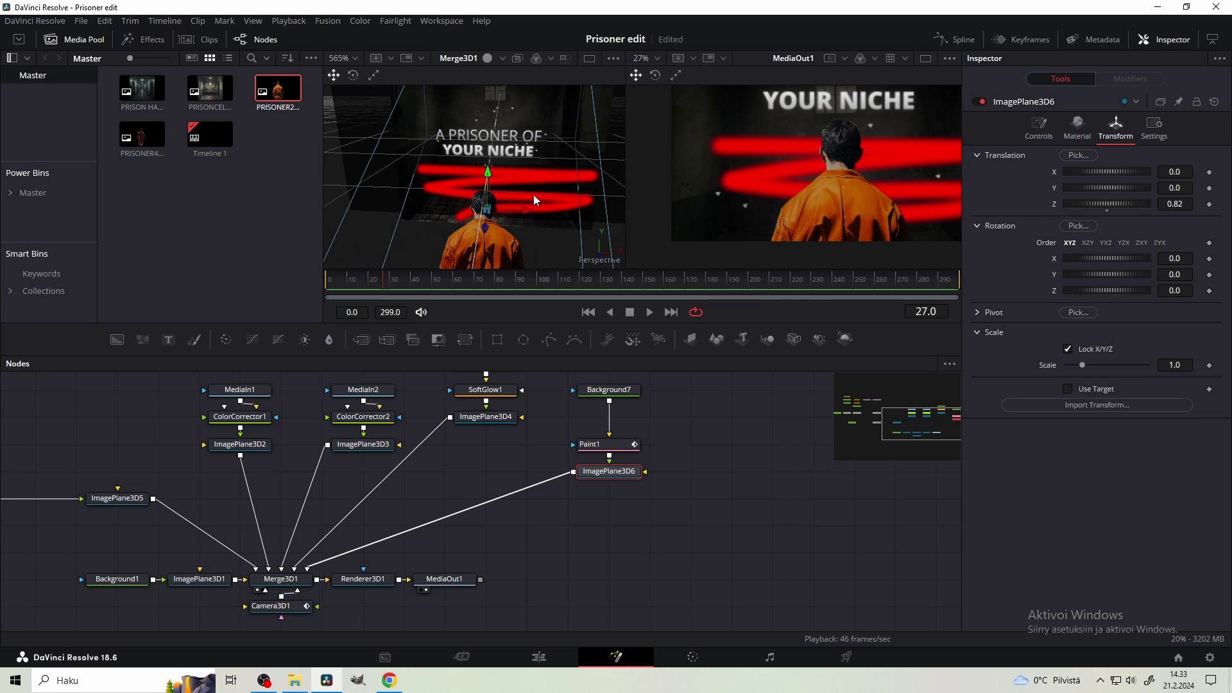
- Scale the scribble's image plane to 0.236 and place it under the title's NICHE at X 0.027, Y 0.07
left_click_drag(1082, 365, 1072, 364)
left_click_drag(1174, 188, 1215, 188)
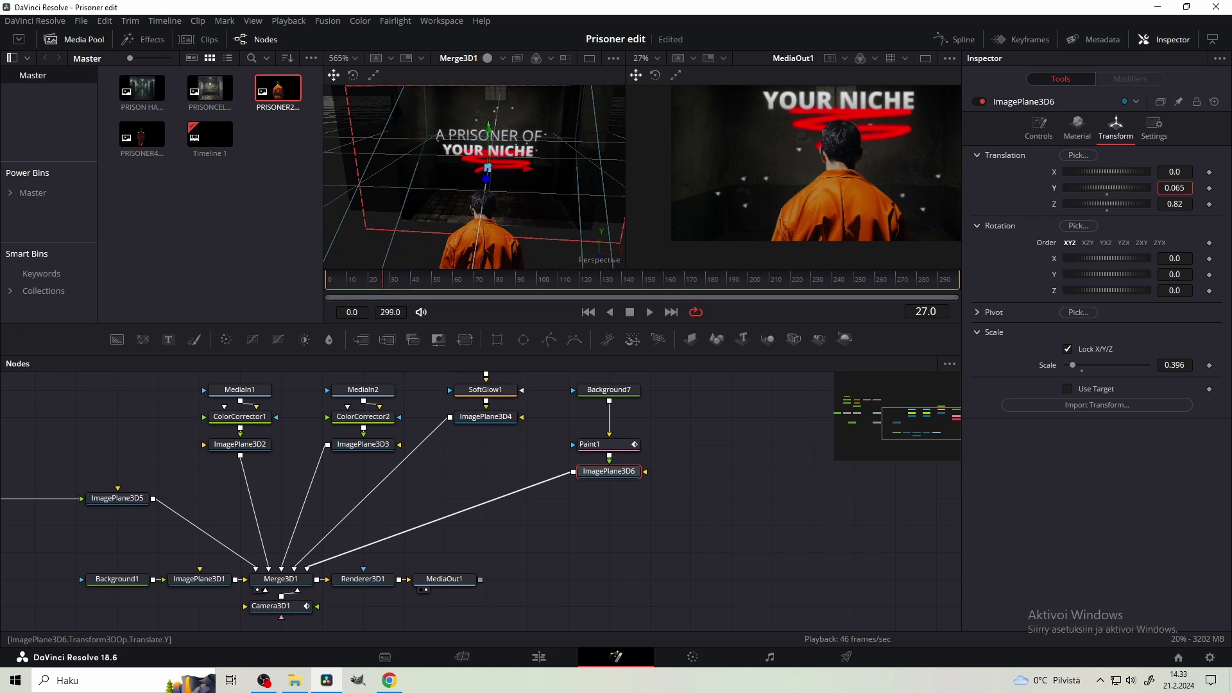
left_click_drag(884, 131, 830, 178)
left_click_drag(769, 154, 788, 133)
scroll(787, 134, "down", 2)
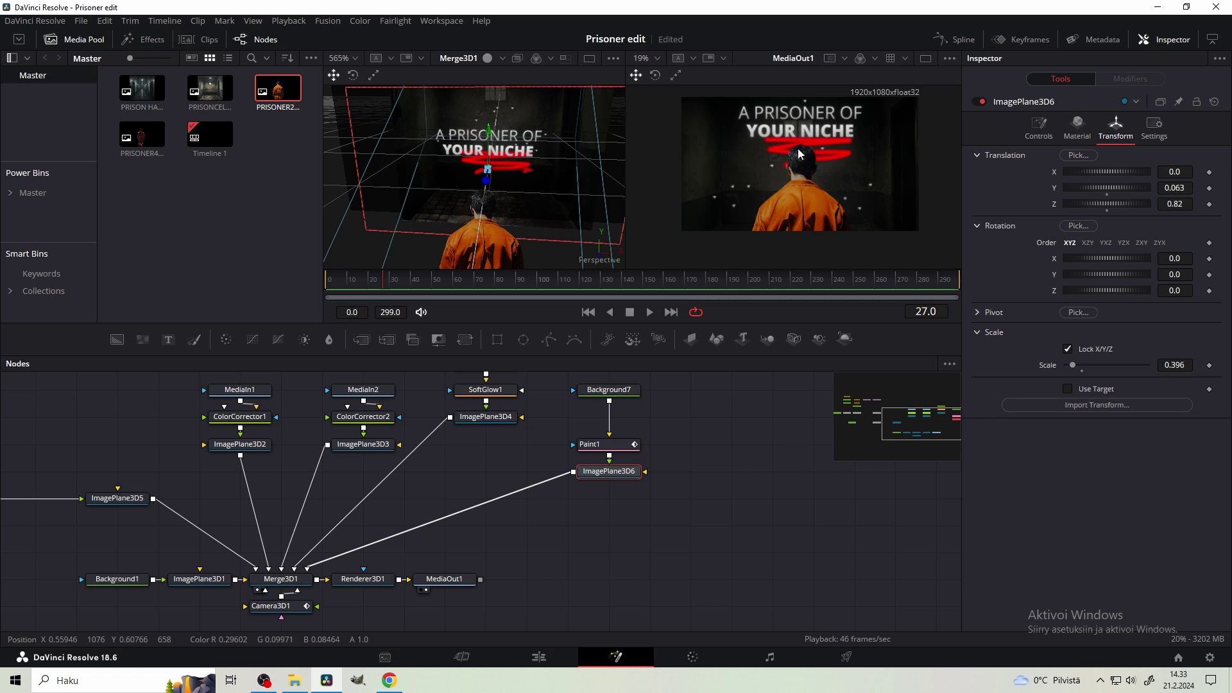
left_click_drag(1173, 365, 1070, 365)
mouse_move(1174, 187)
left_mouse_down()
mouse_move(1178, 201)
mouse_move(1184, 177)
left_mouse_up()
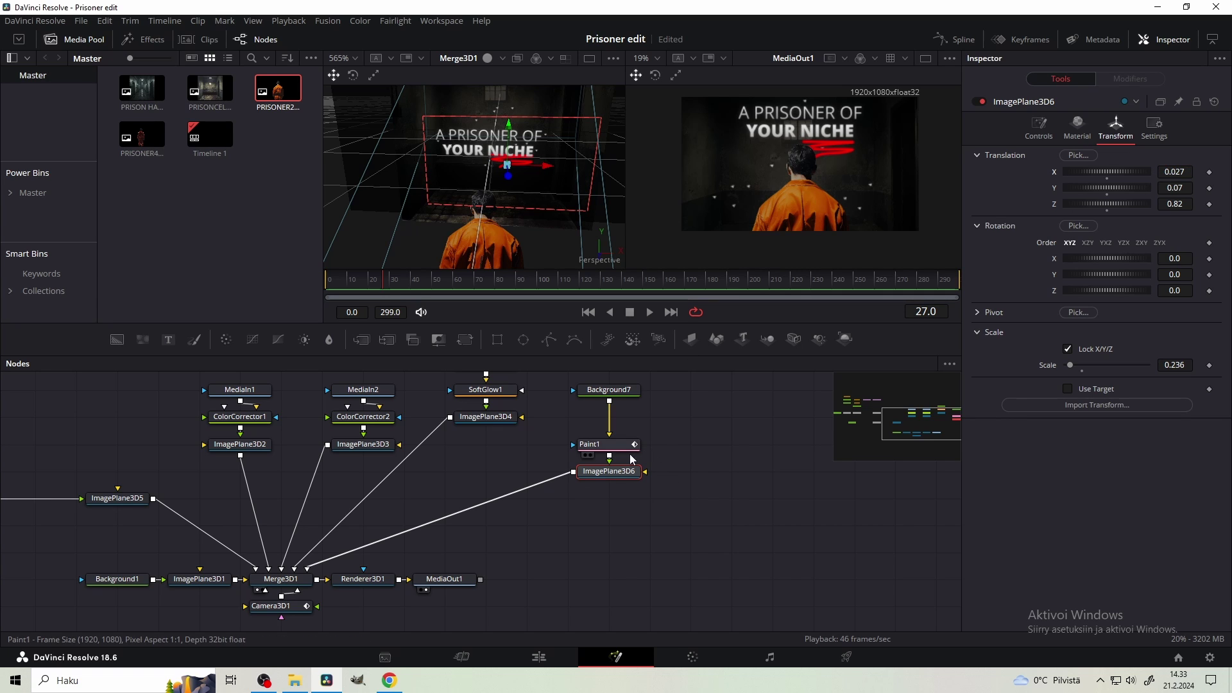
- Insert a Soft Glow between Paint1 and ImagePlane3D6, reduce its Gain to about 0.35, and save the project
left_click_drag(631, 457, 620, 430)
key("shift+space")
type("soft")
key("Return")
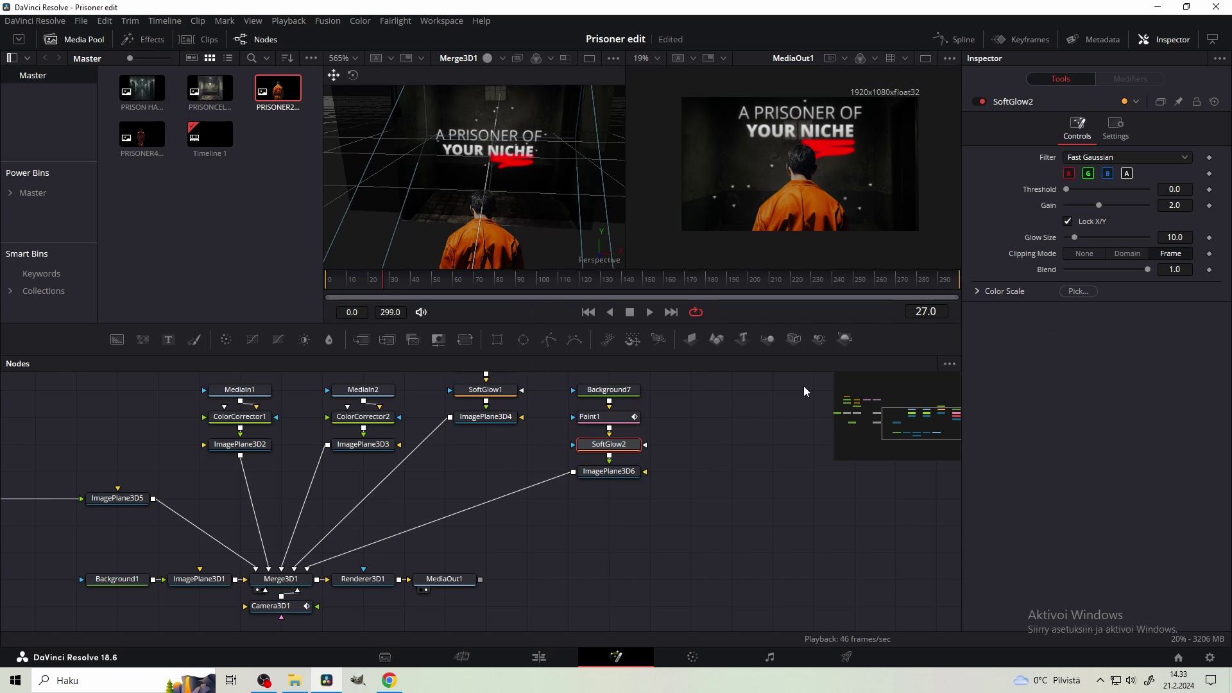
left_click_drag(1088, 206, 1063, 205)
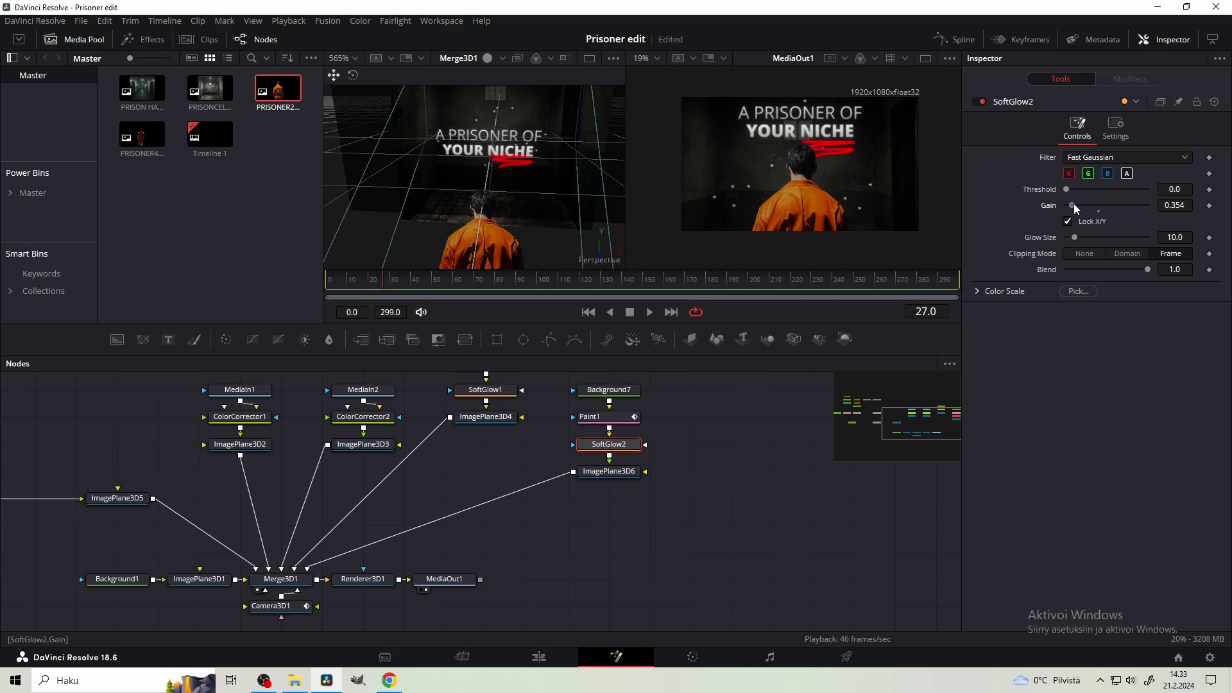
key("ctrl+s")
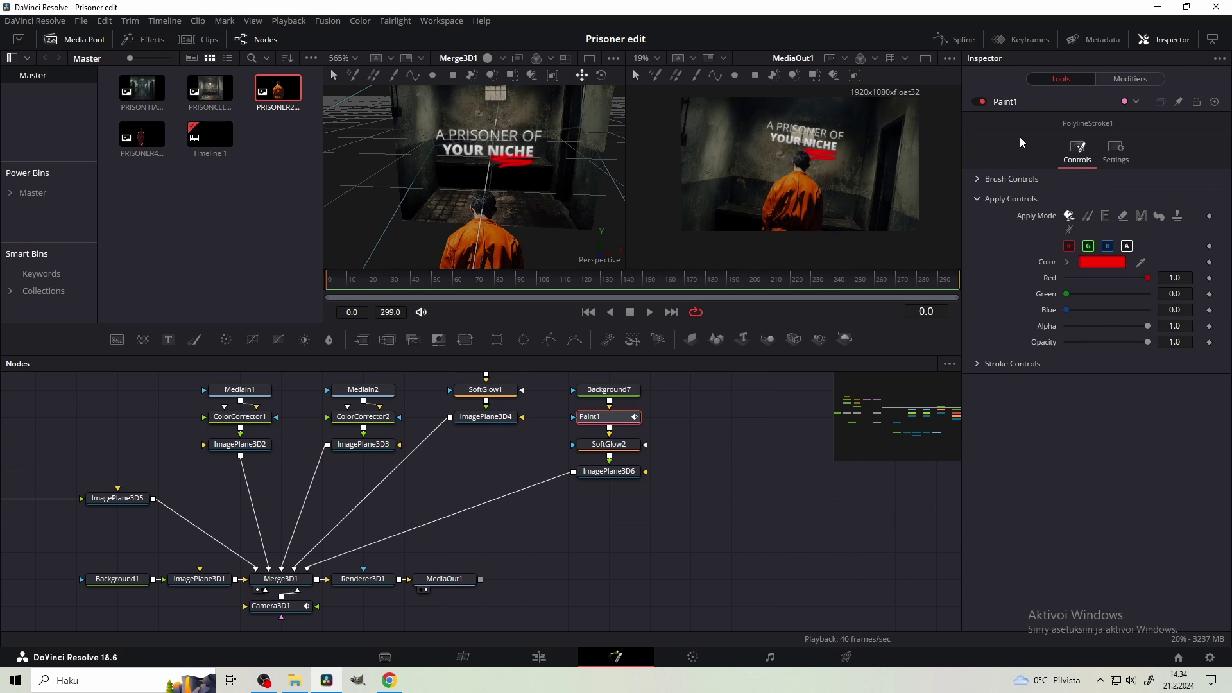
- Keyframe the paint stroke's Write On end from 0 at frame 0 to 1 at frame 30
left_click(979, 180)
left_click(992, 434)
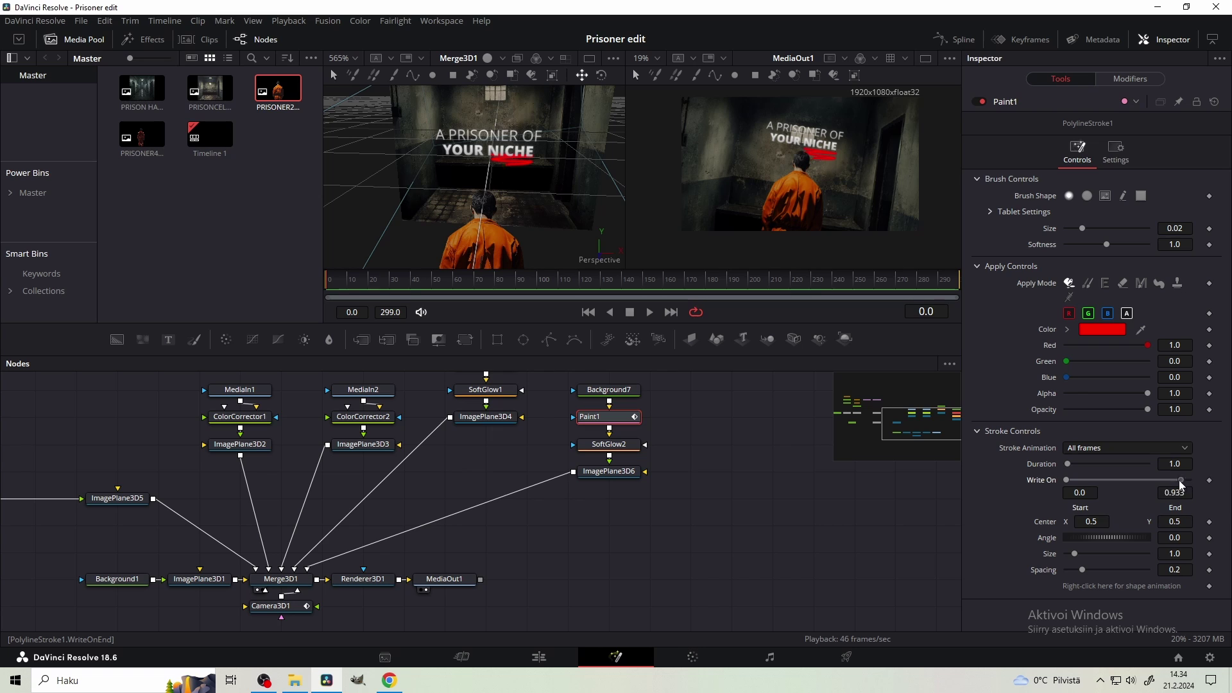
left_click_drag(1181, 486, 1097, 487)
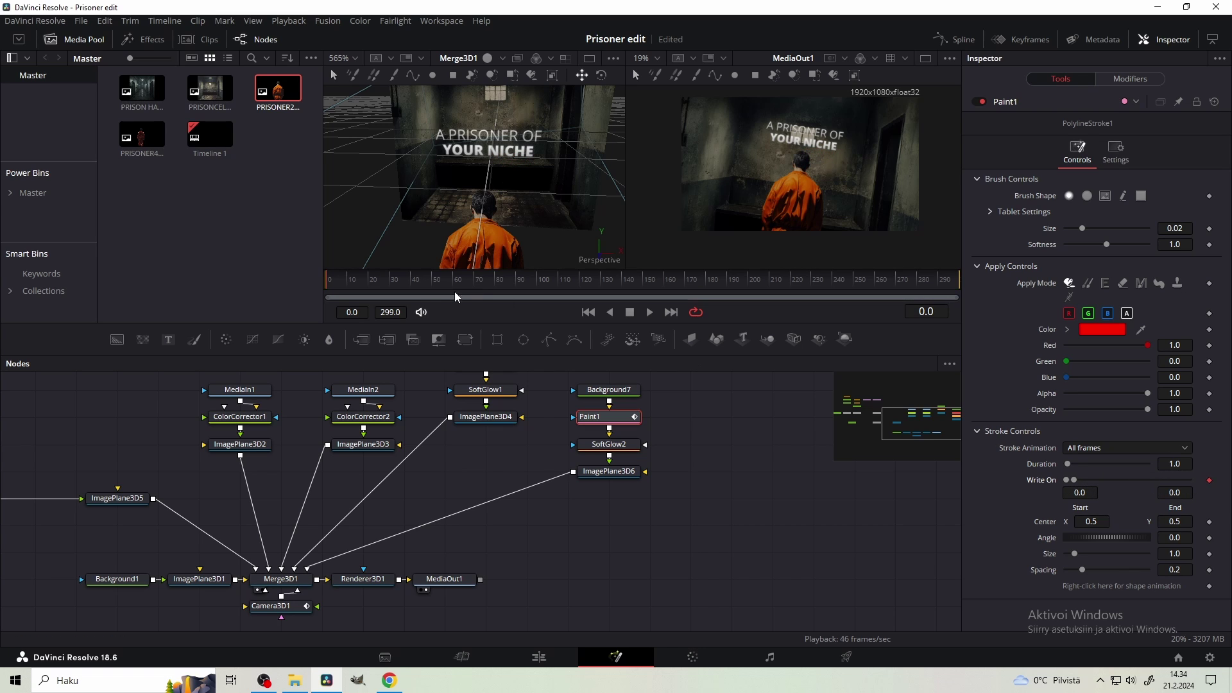
left_click(389, 282)
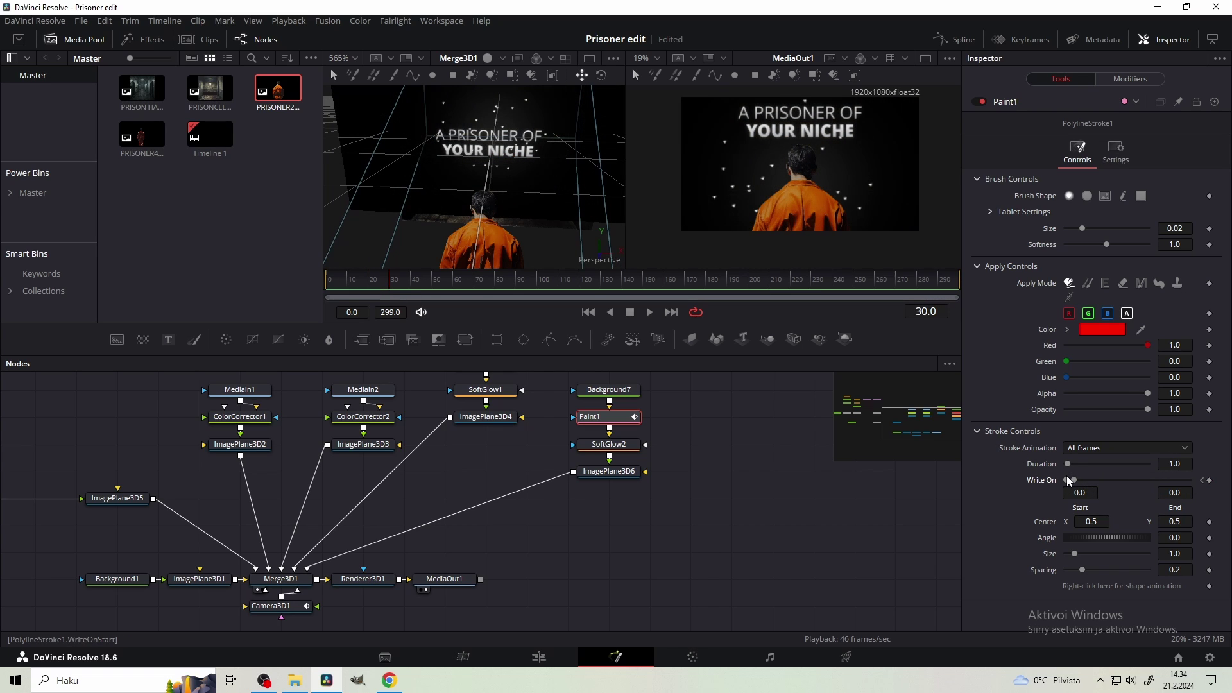
left_click(360, 282)
- Smooth the stroke's Write On curve in the Spline editor with Ease In 100 and Ease Out 0, and play the animation
left_click(956, 40)
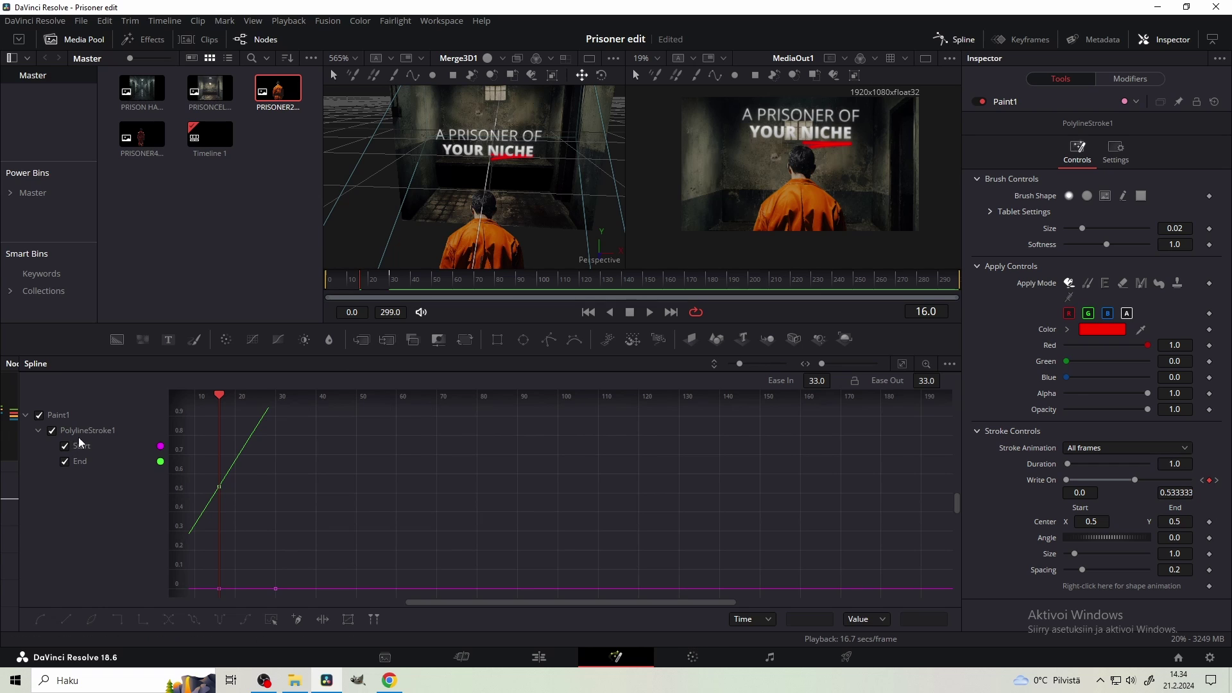
left_click(902, 364)
left_click(1201, 480)
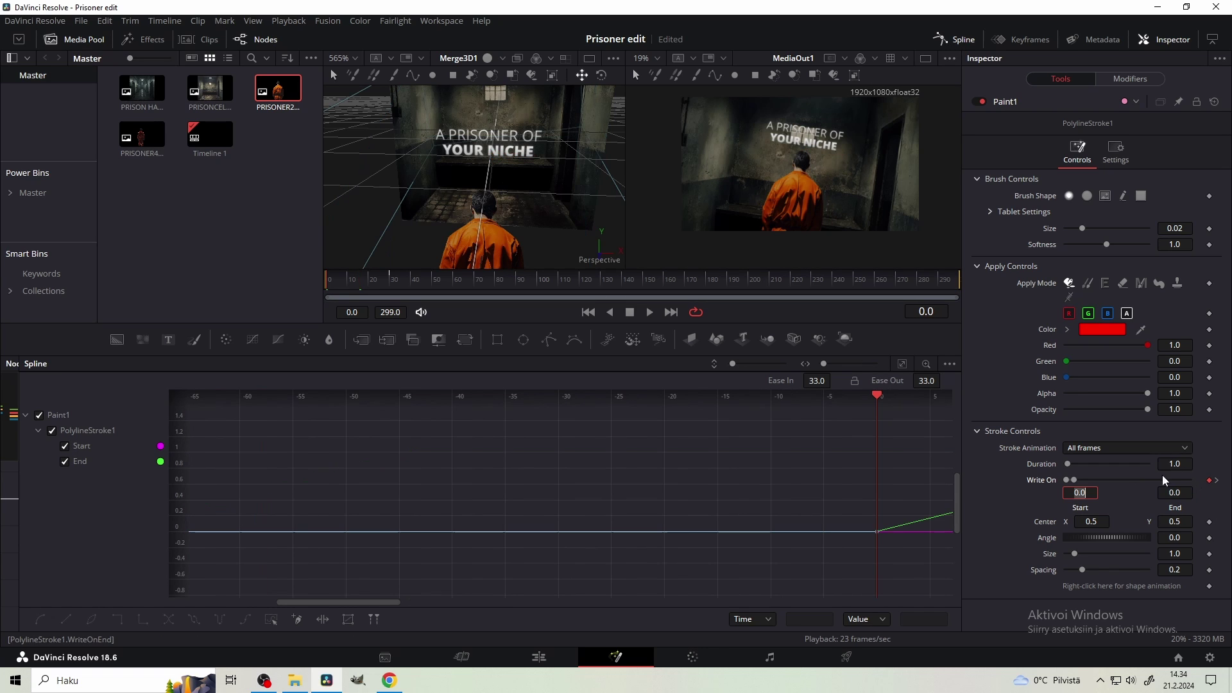
left_click(1217, 481)
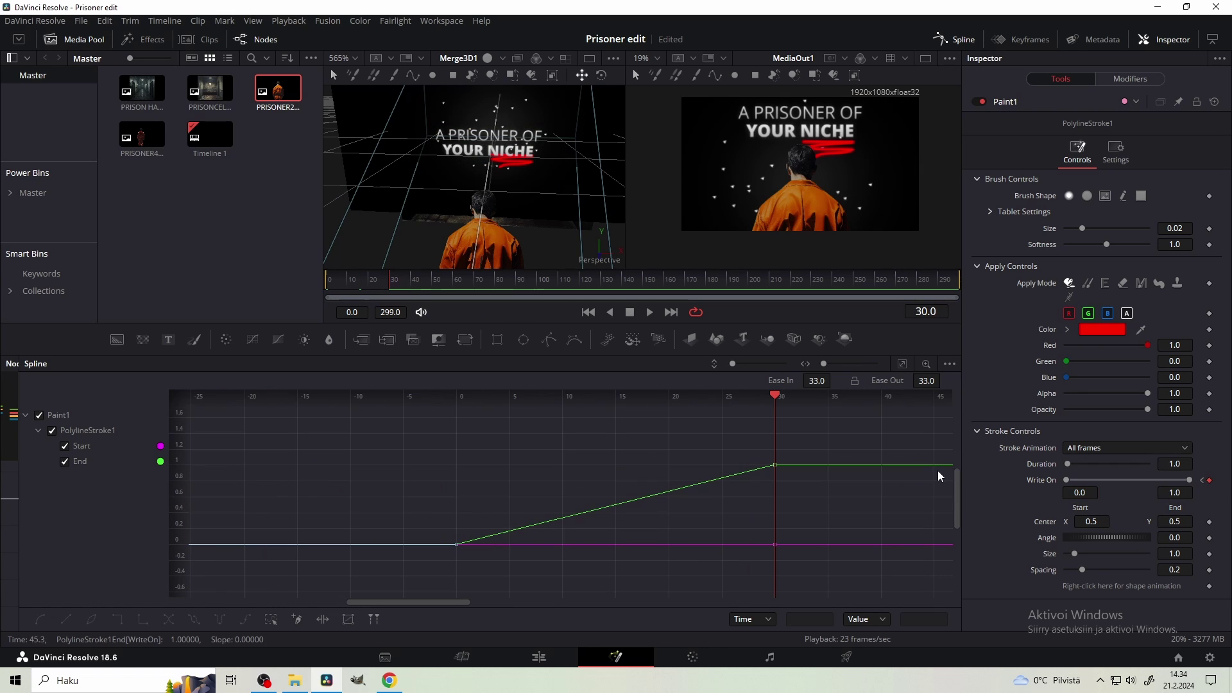
left_click_drag(868, 440, 232, 623)
key("f")
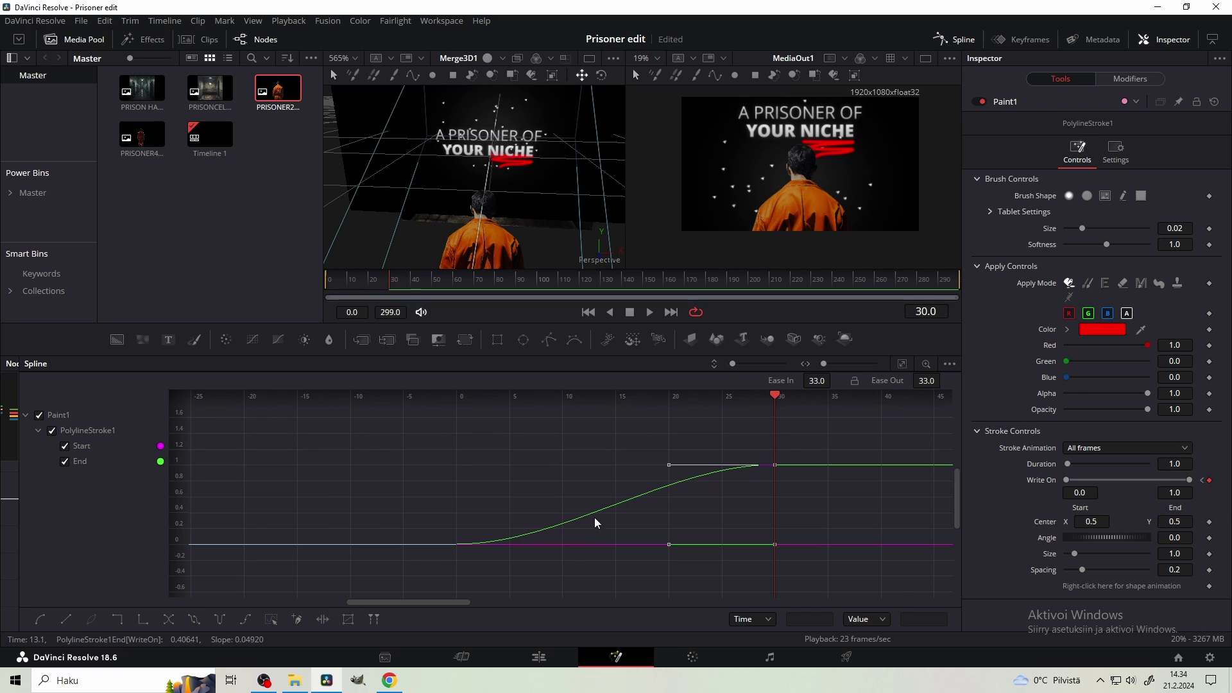
left_click_drag(362, 440, 865, 611)
key("t")
key("t")
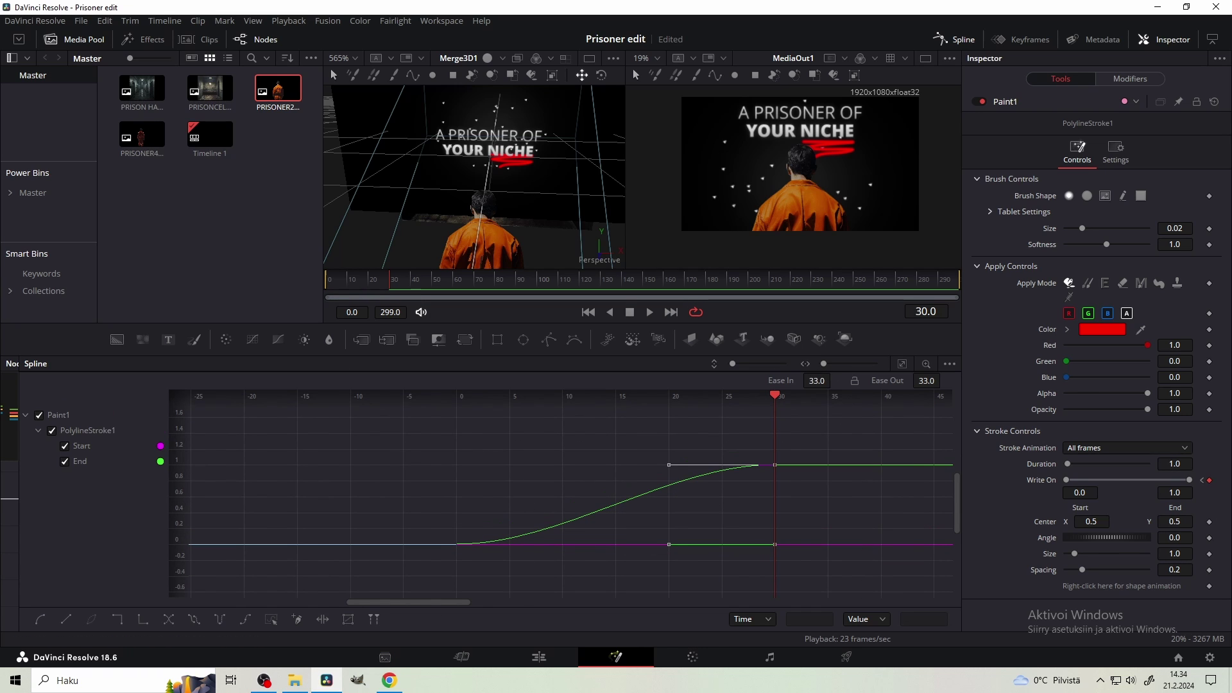
mouse_move(816, 381)
left_mouse_down()
mouse_move(917, 380)
mouse_move(832, 364)
left_mouse_up()
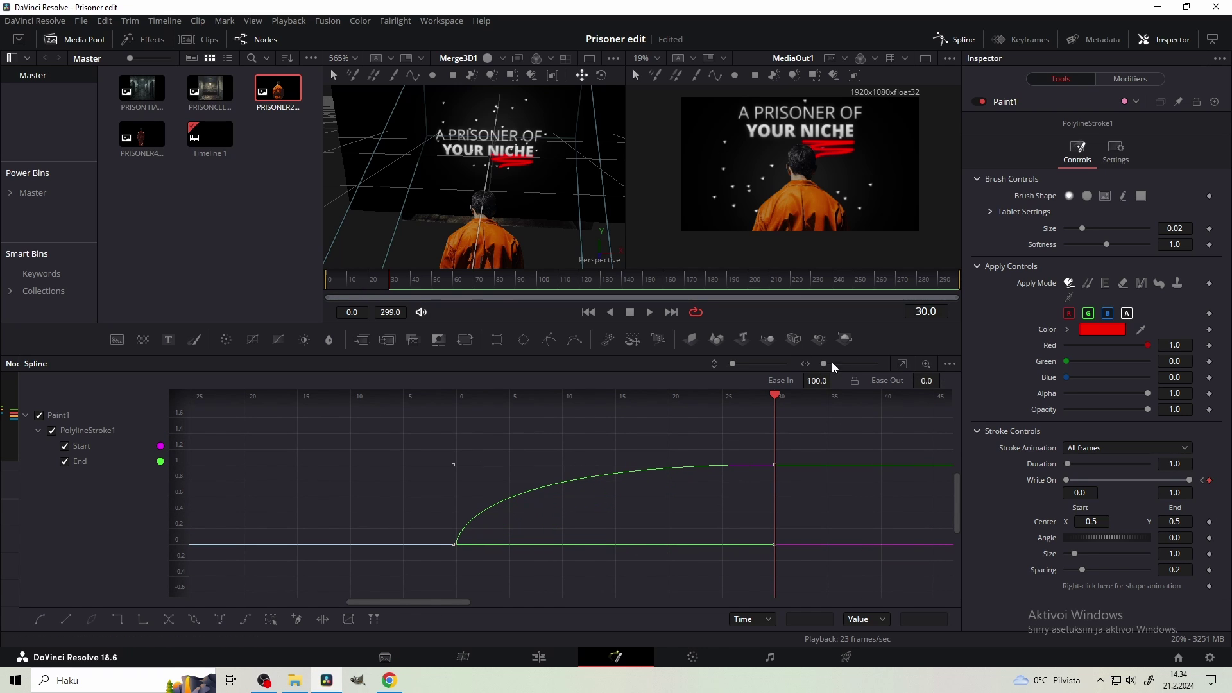
key("space")
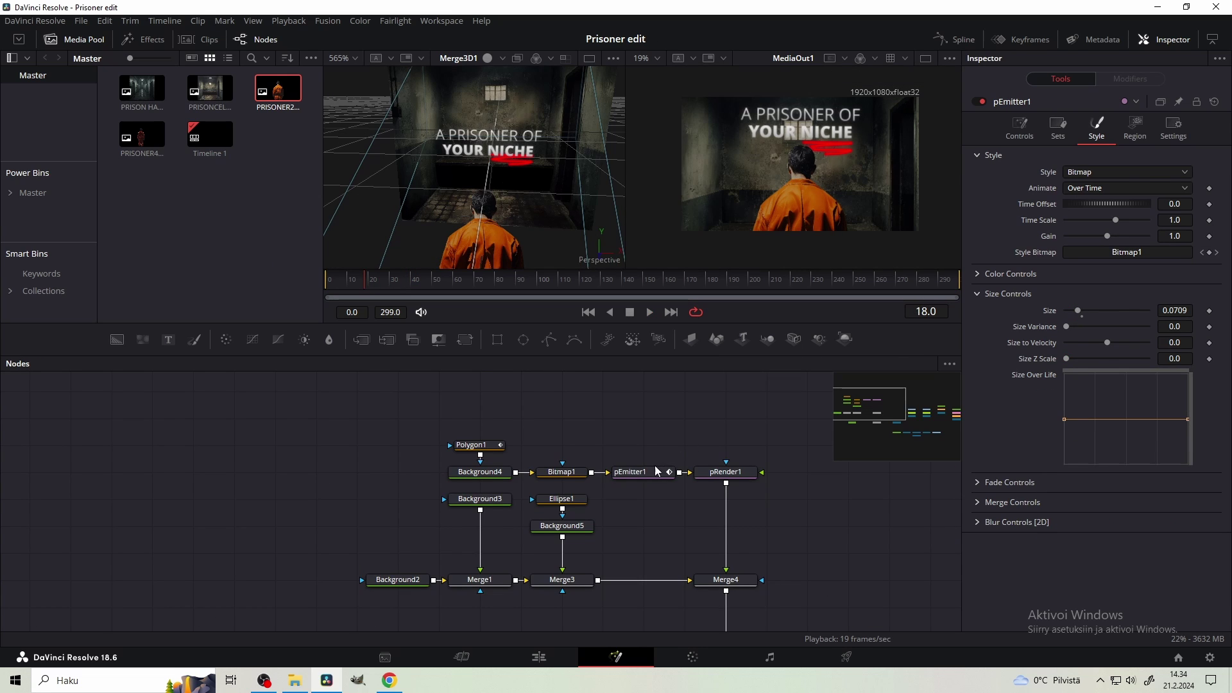
- Show only pEmitter1's Number curve in the Spline editor and pull the frame 20 keyframe's handle upward for a faster rise
left_click(655, 472)
left_click(955, 39)
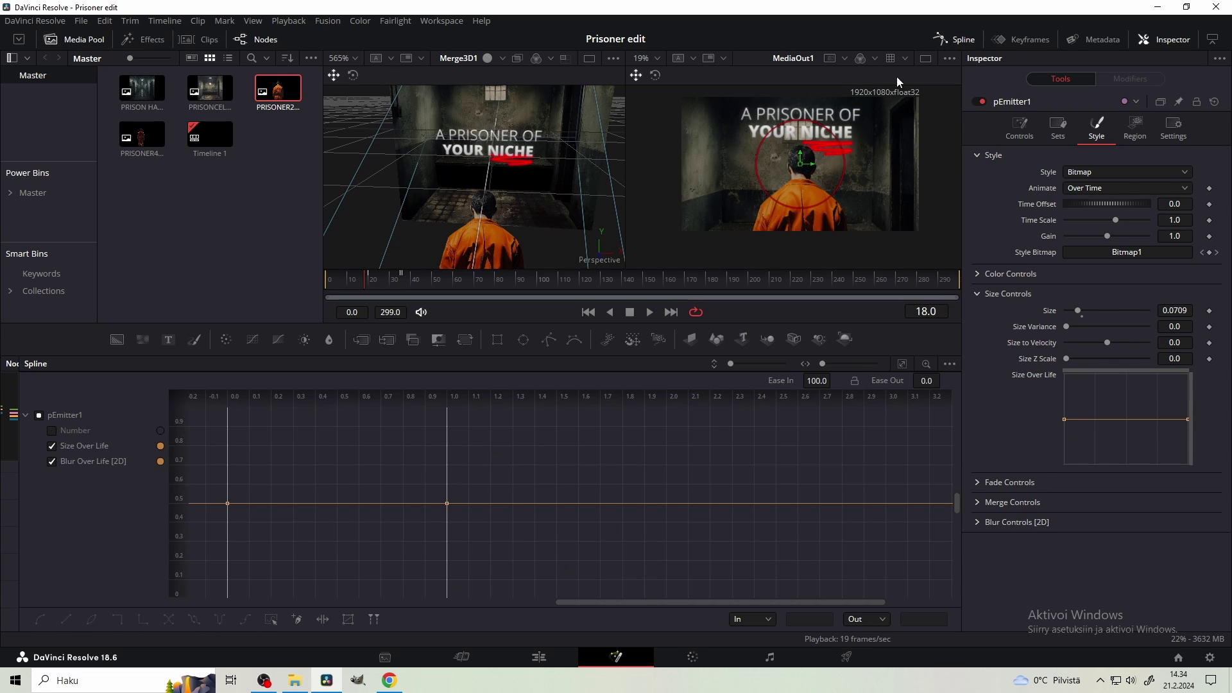
left_click(902, 364)
left_click(52, 430)
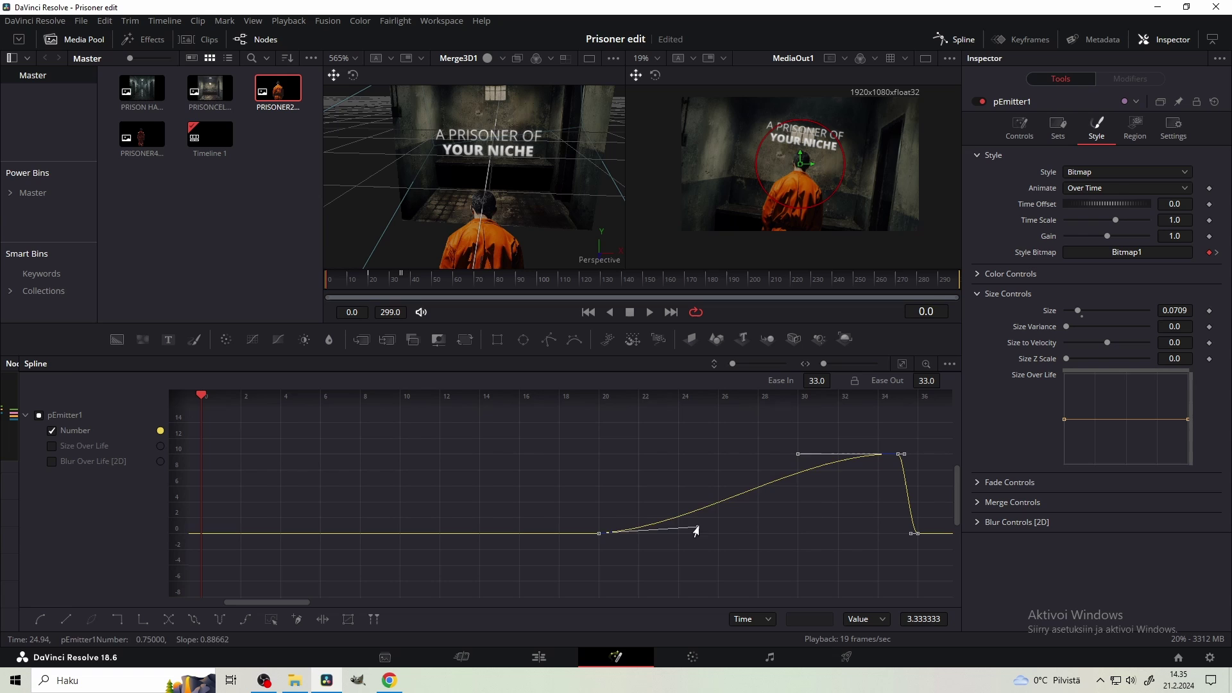
left_click_drag(617, 501, 649, 433)
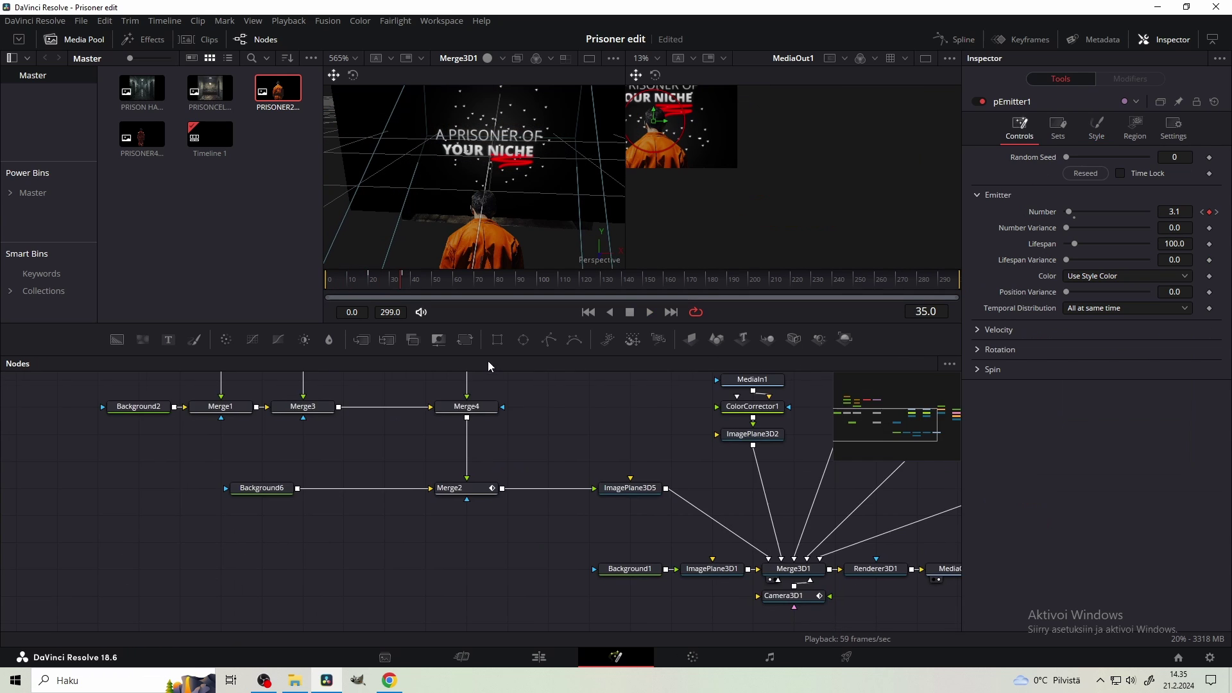
- Keyframe Camera3D1's X, Y and Z translation and its rotation at frame 31
left_click(475, 455)
left_click(389, 279)
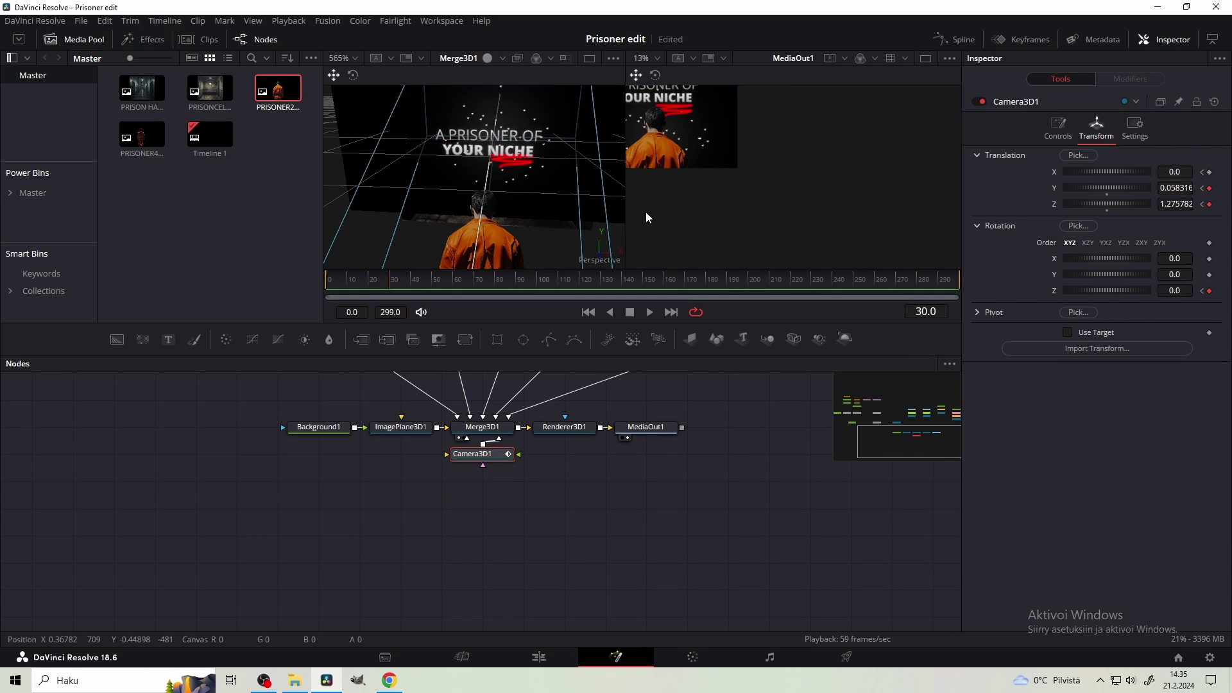
left_click_drag(767, 261, 802, 271)
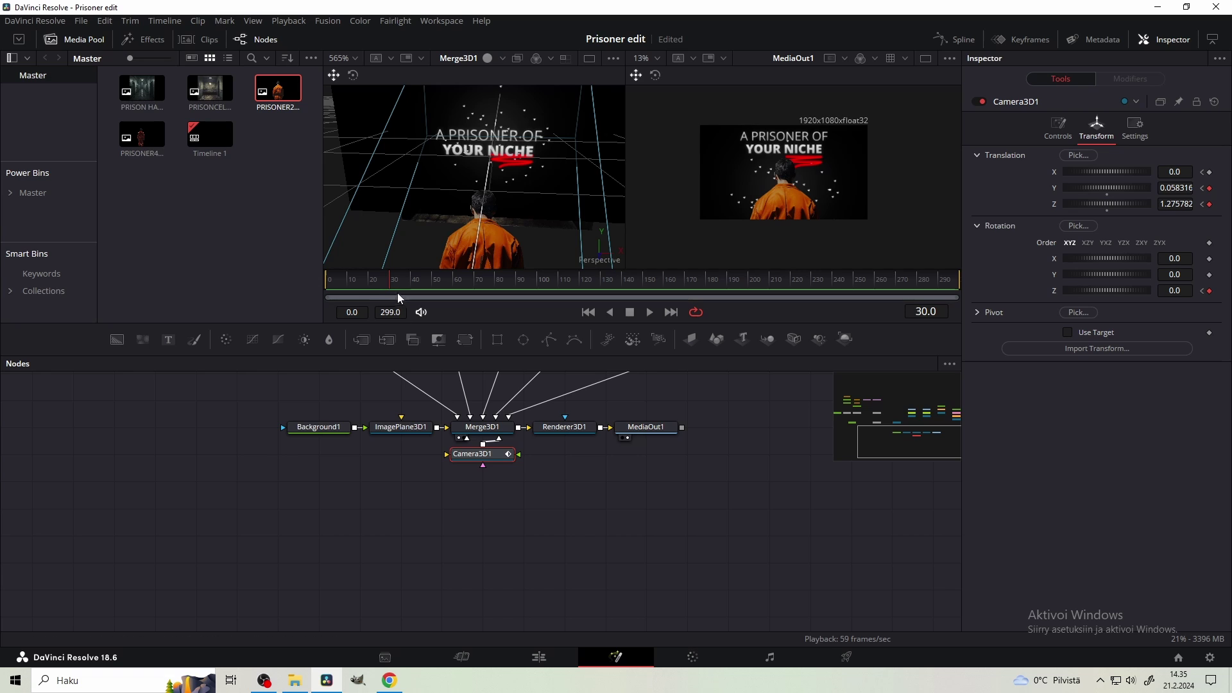
left_click(570, 426)
left_click(490, 455)
key("Right")
left_click(1209, 172)
left_click(1209, 188)
left_click(1209, 204)
left_click(1210, 259)
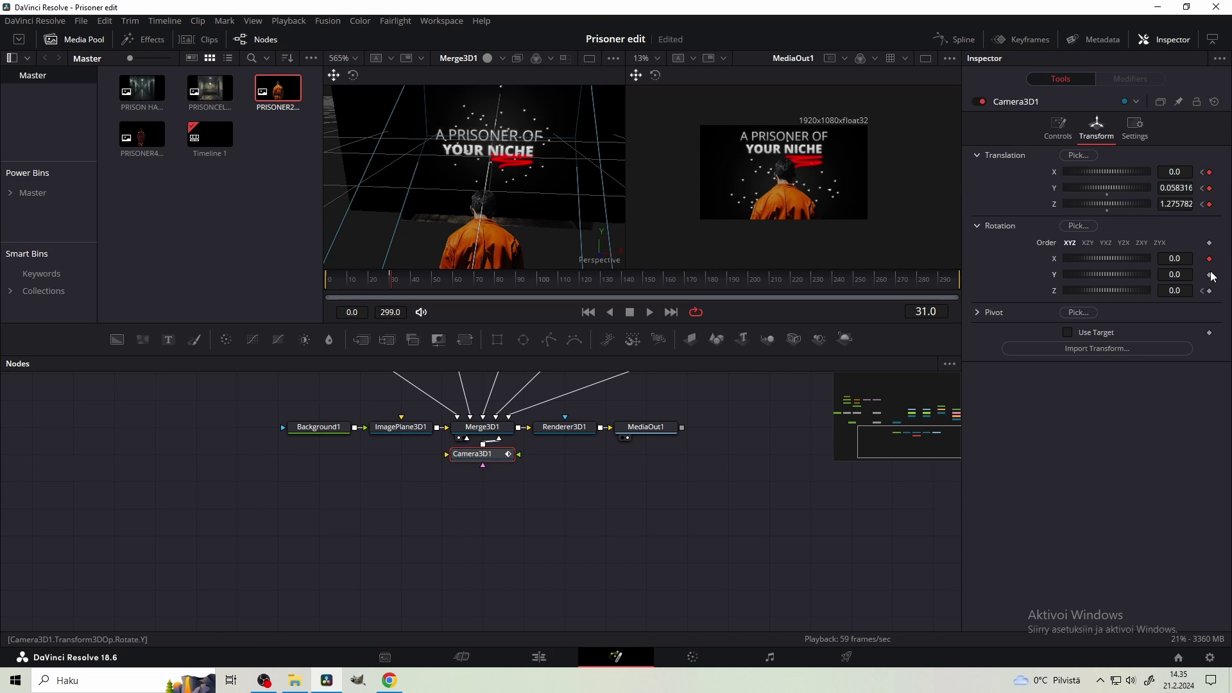
- At frame 60, pull Camera3D1 back to a Z translation of about 1.43 and start turning it around Y
left_click(417, 282)
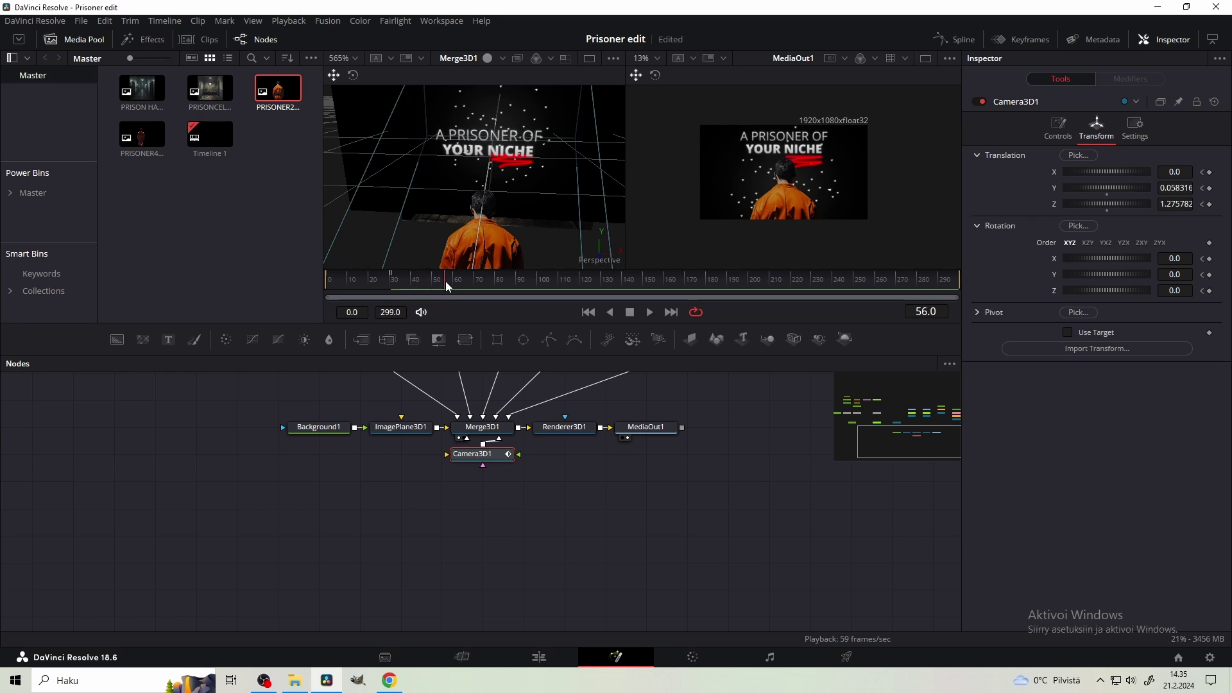
left_click_drag(445, 281, 453, 282)
scroll(499, 155, "down", 3)
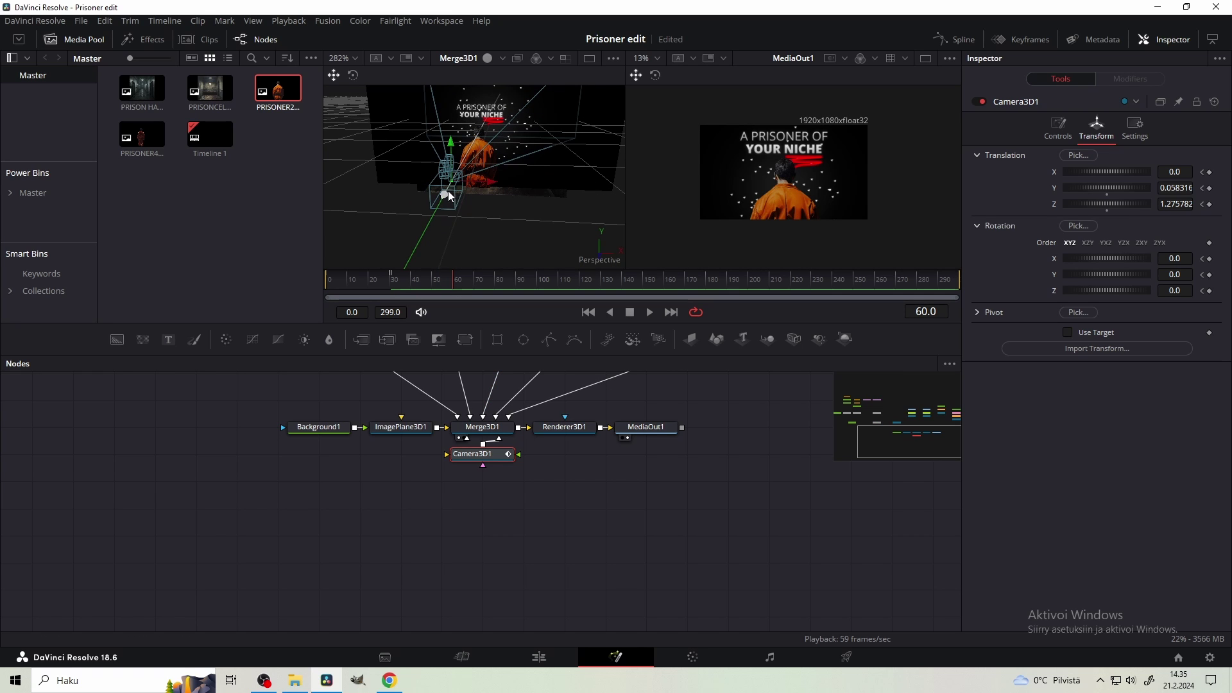
left_click_drag(448, 195, 338, 279)
left_click_drag(1107, 275, 1116, 275)
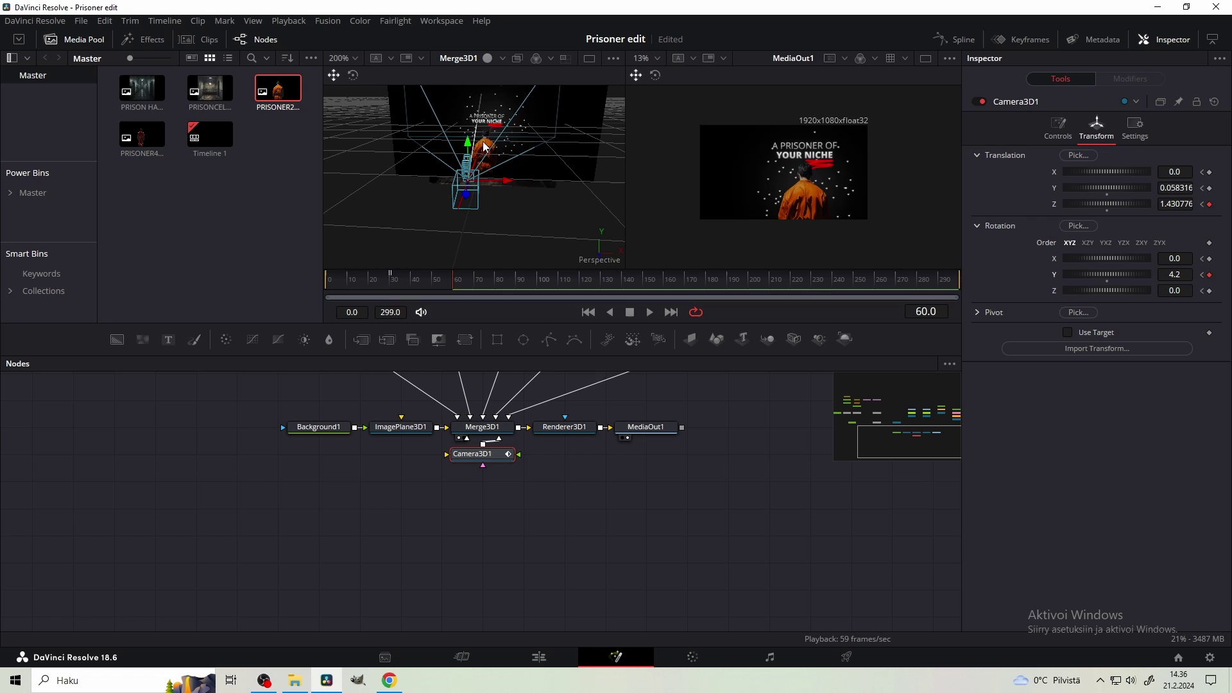
scroll(502, 165, "down", 1)
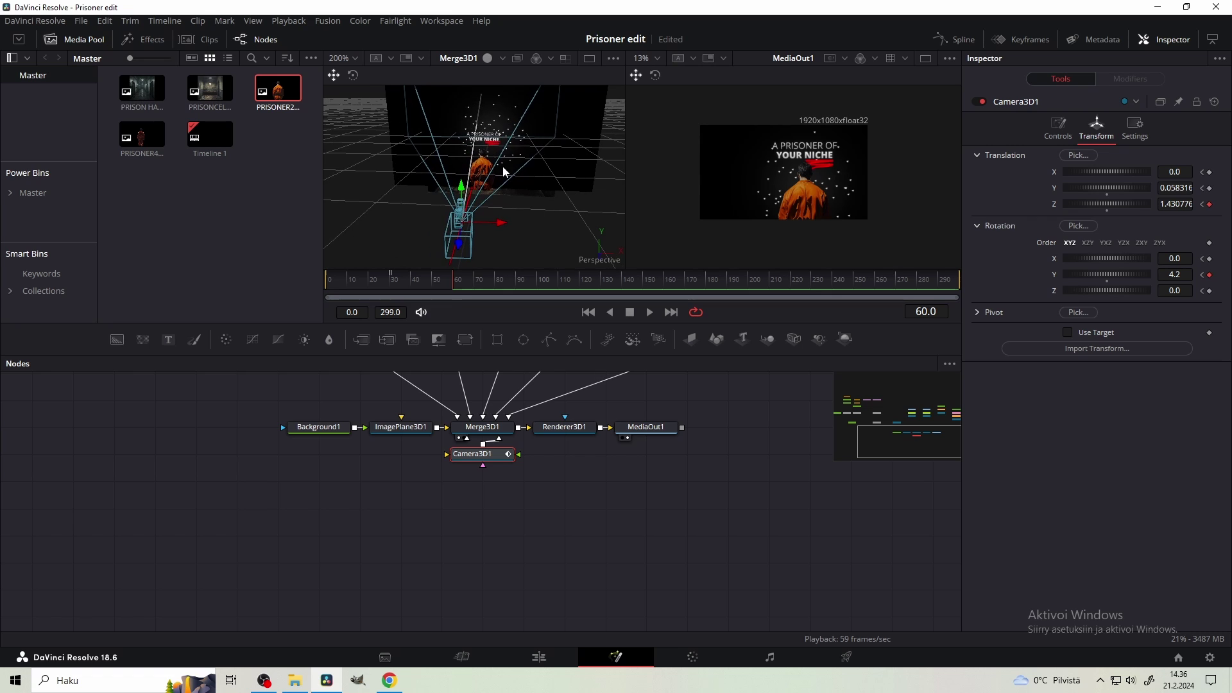
- At frame 60, offset Camera3D1 sideways and upward, with Y rotation about 6.4 and X rotation about -9.6
left_click_drag(1077, 275, 1222, 275)
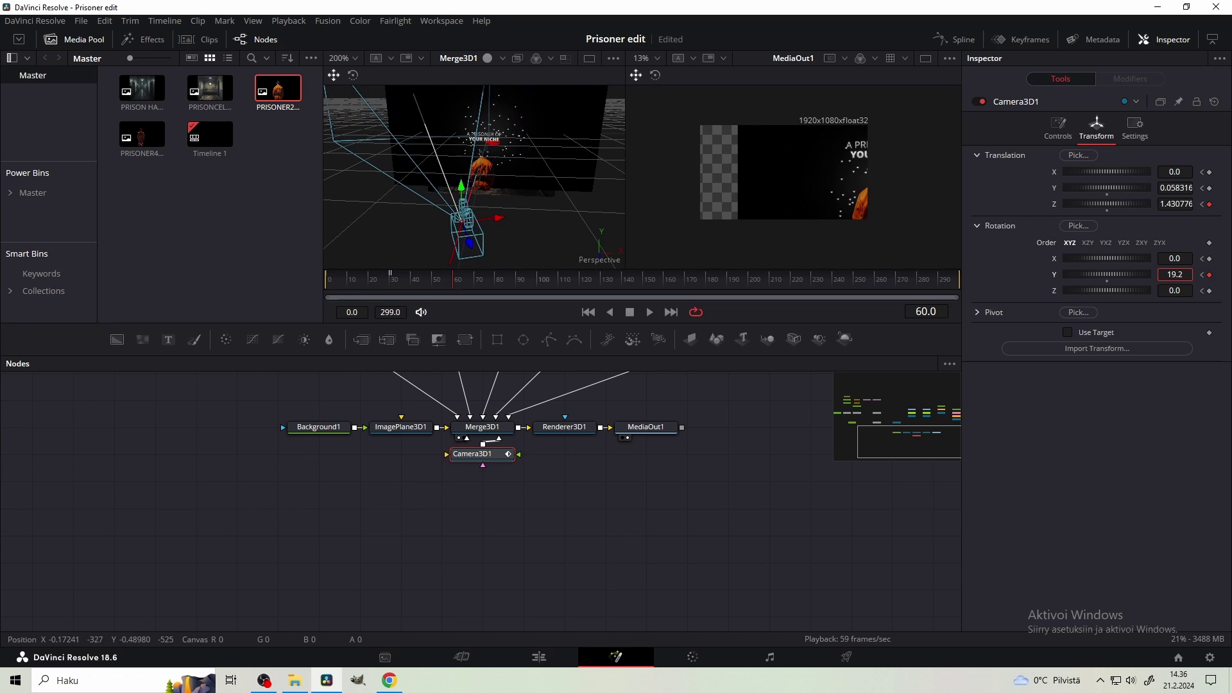
left_click_drag(1175, 172, 1187, 172)
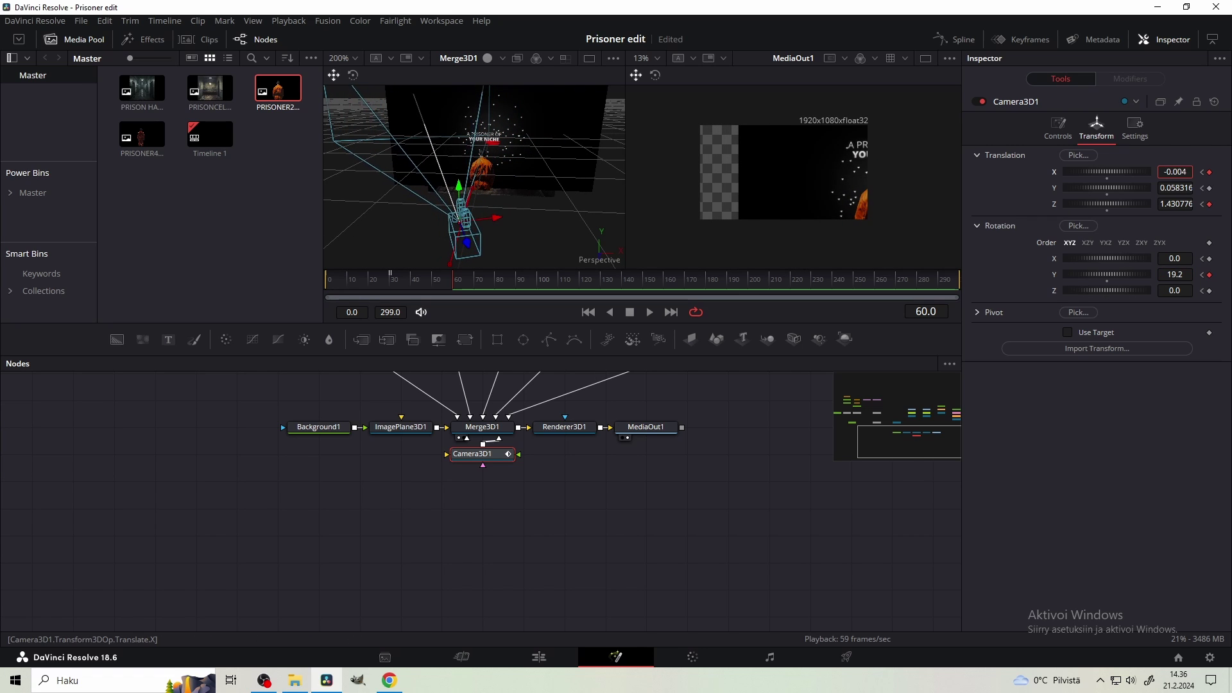
left_click_drag(1175, 172, 1139, 172)
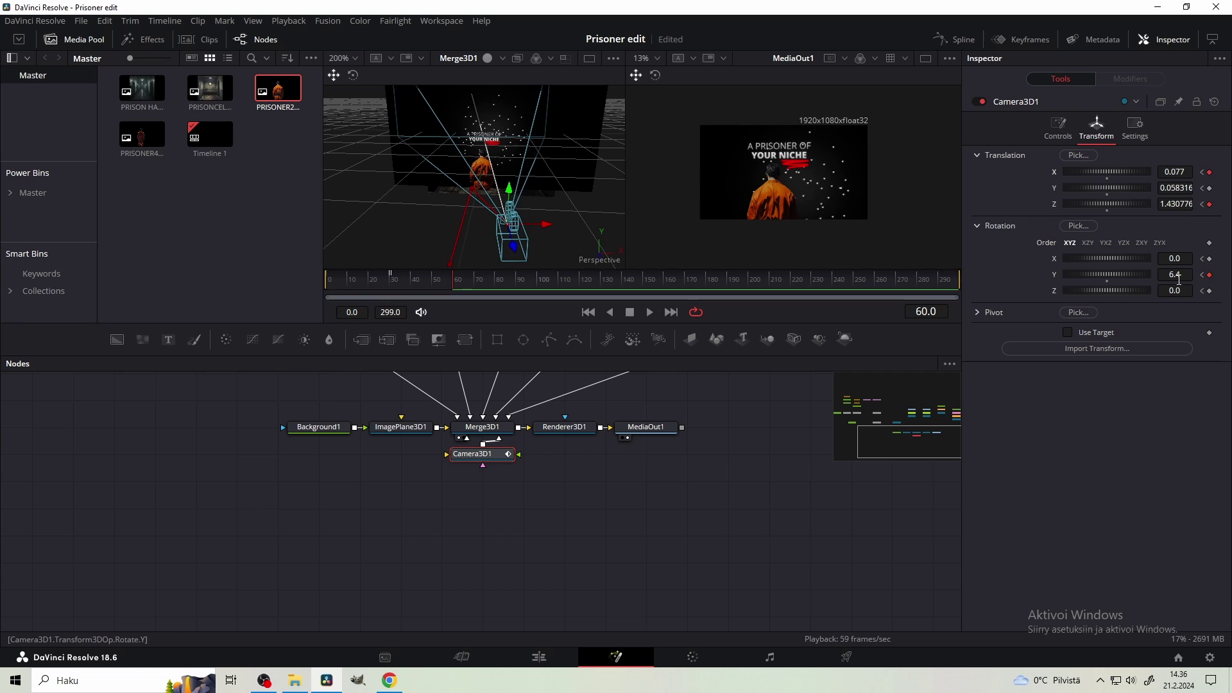
left_click_drag(1175, 261, 1213, 188)
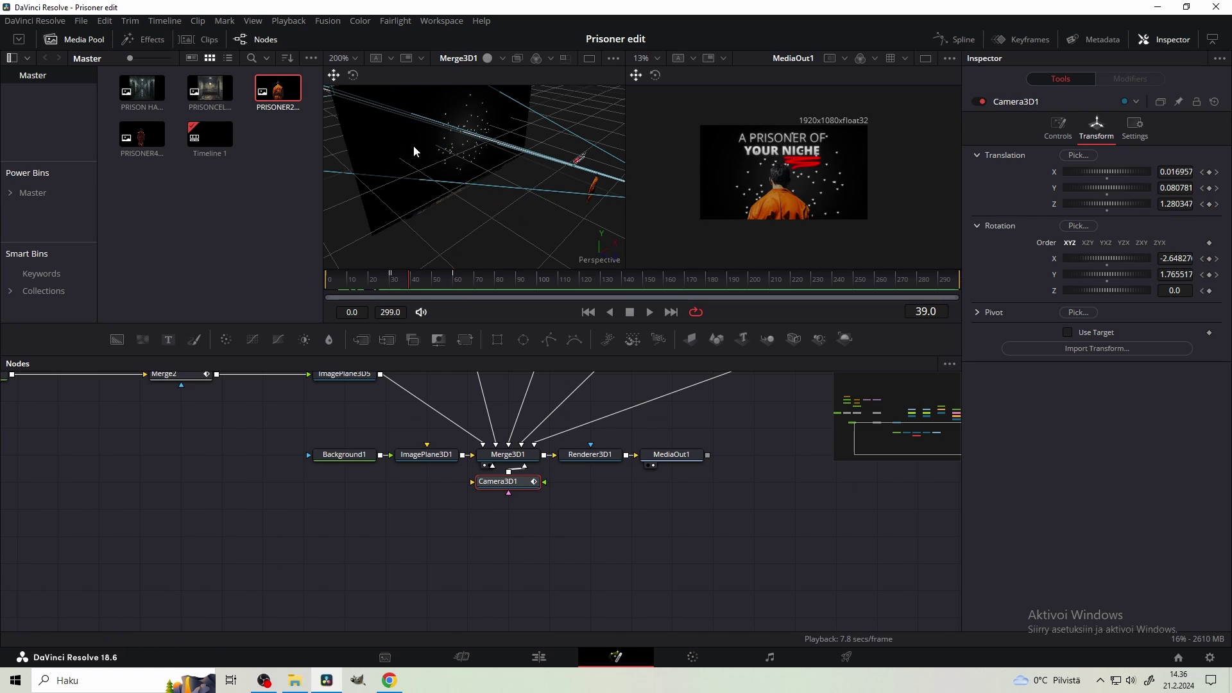
- Move ImagePlane3D5 closer to the prisoner, at Z about 0.76 and Y about 0.025, and scale it to about 0.794
left_click_drag(376, 430, 430, 466)
left_click(413, 409)
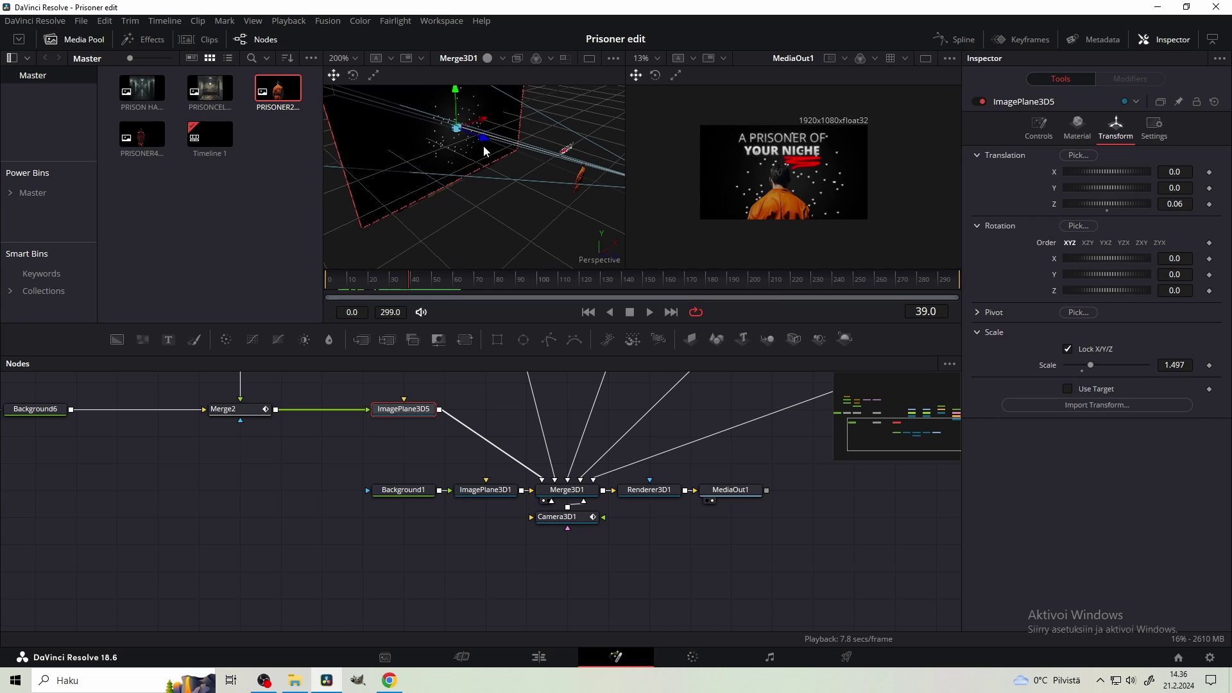
left_click_drag(483, 142, 572, 176)
left_click_drag(1089, 365, 1075, 365)
scroll(778, 170, "down", 1)
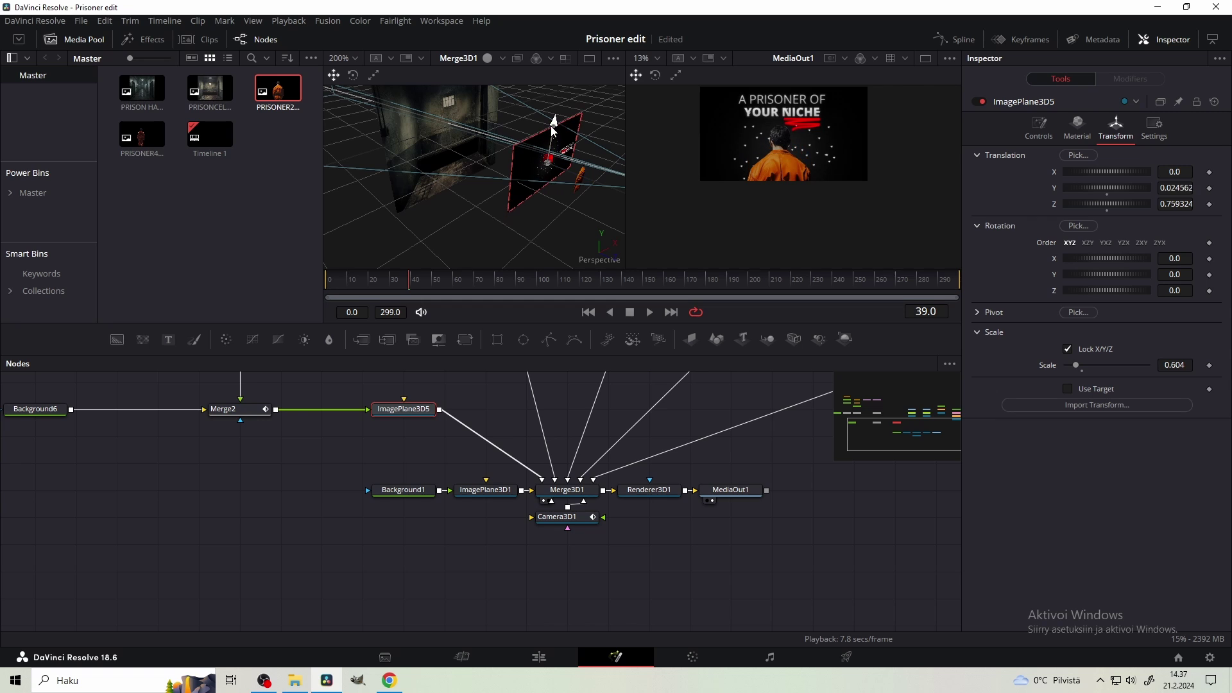
left_click_drag(1176, 364, 1228, 369)
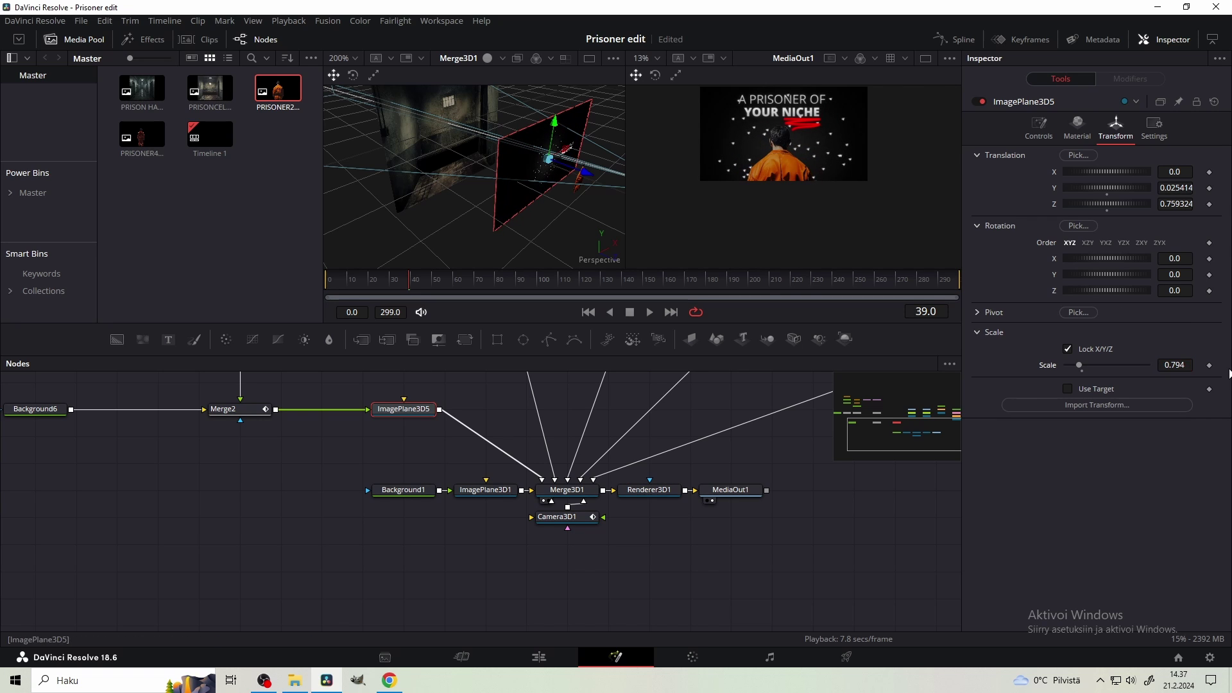
- Refine Camera3D1 at frame 60 to translation 0.116, 0.156, 1.372 with X rotation -10.6 and Y rotation 11.4, and save the project
scroll(557, 177, "up", 6)
scroll(438, 163, "up", 1)
left_click_drag(584, 145, 546, 158)
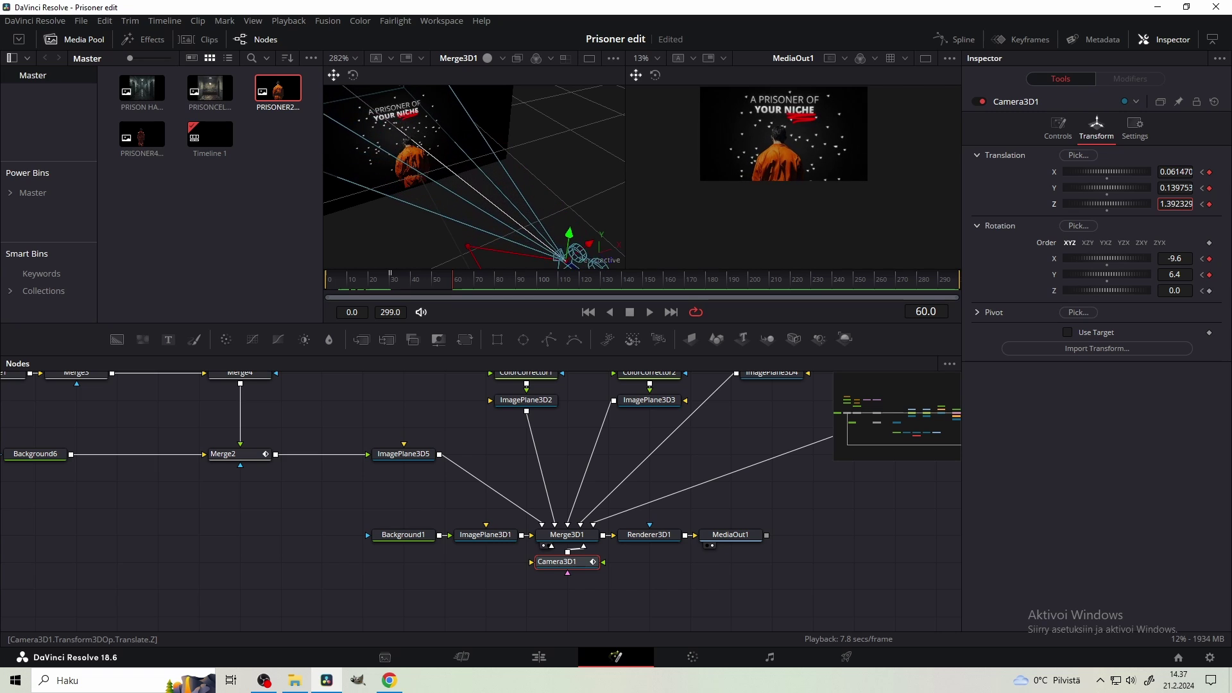
key("ctrl+s")
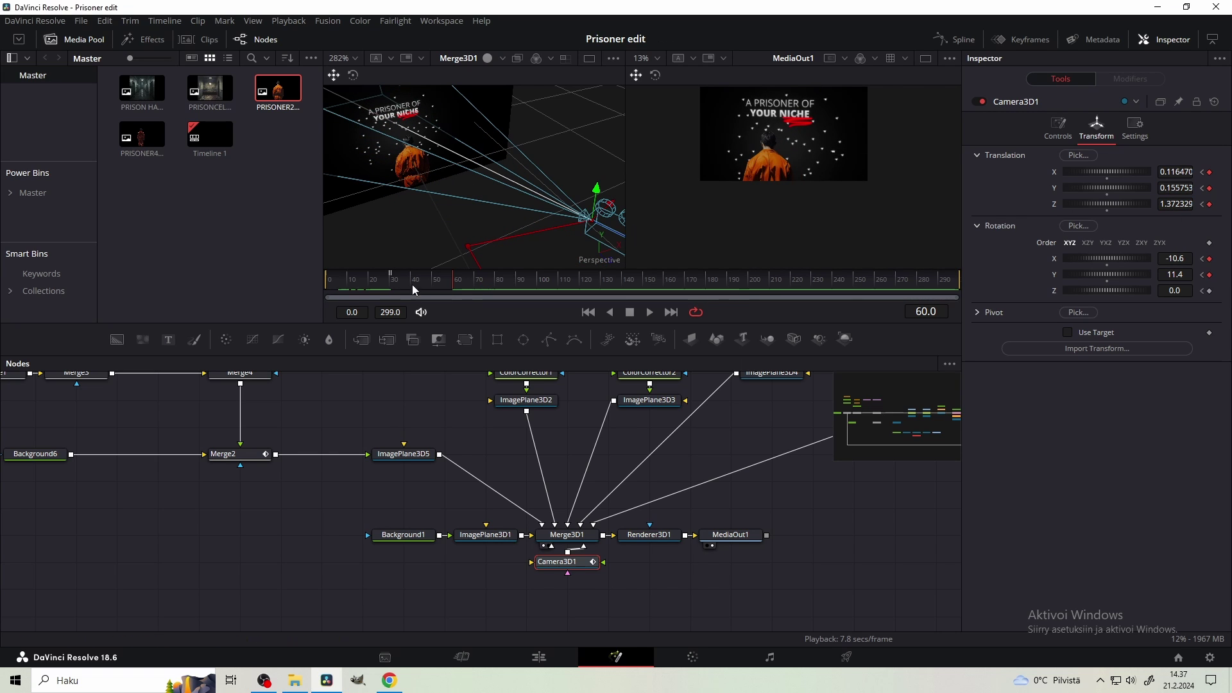
- Smooth Camera3D1's curves between frames 31 and 60 in the Spline editor with Ease In and Ease Out at about 33
key("Left")
left_click(963, 39)
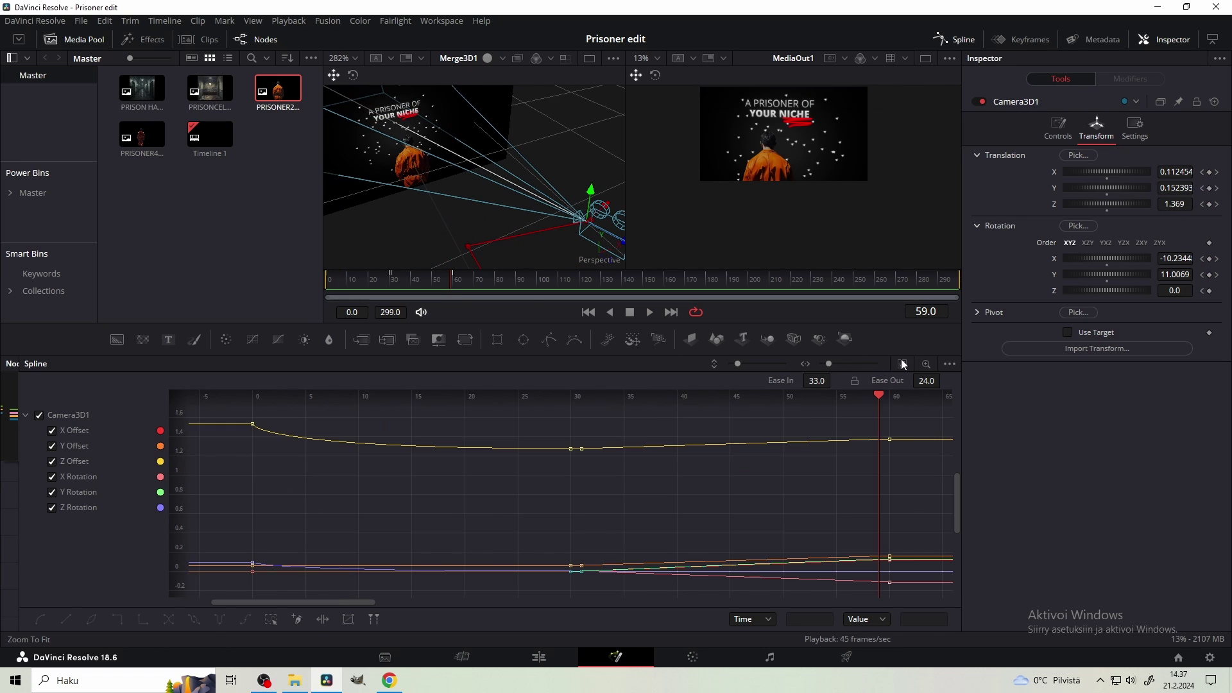
left_click_drag(215, 411, 925, 464)
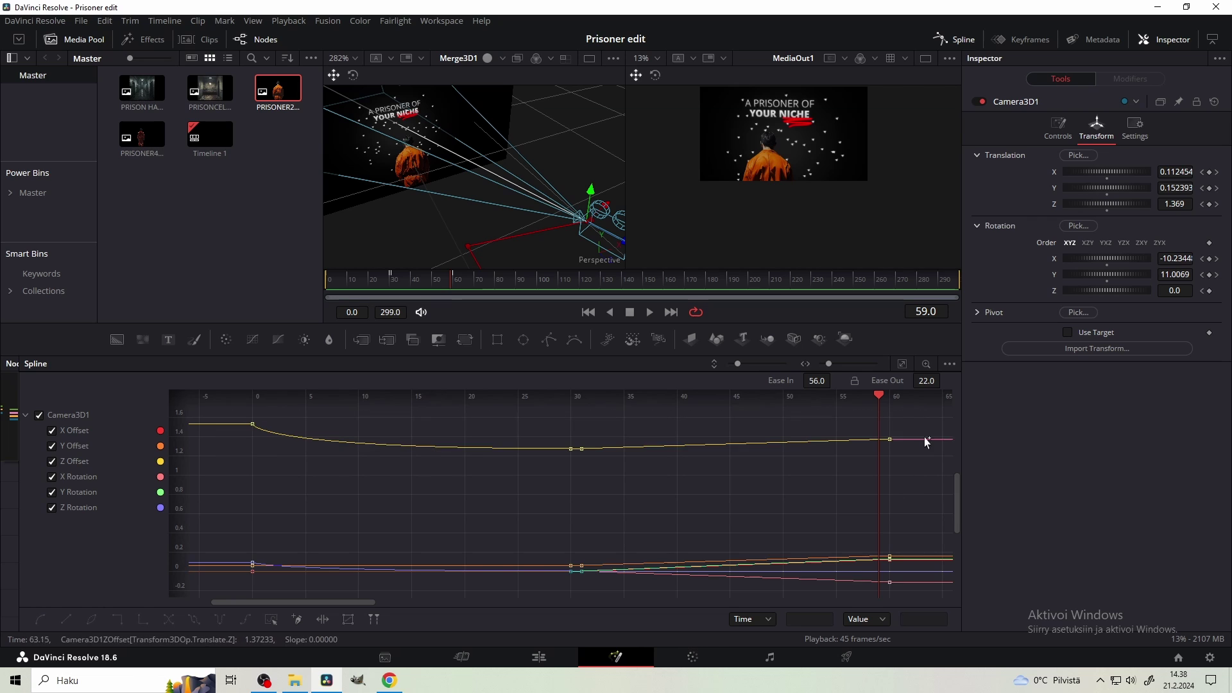
left_click_drag(575, 599, 575, 598)
key("f")
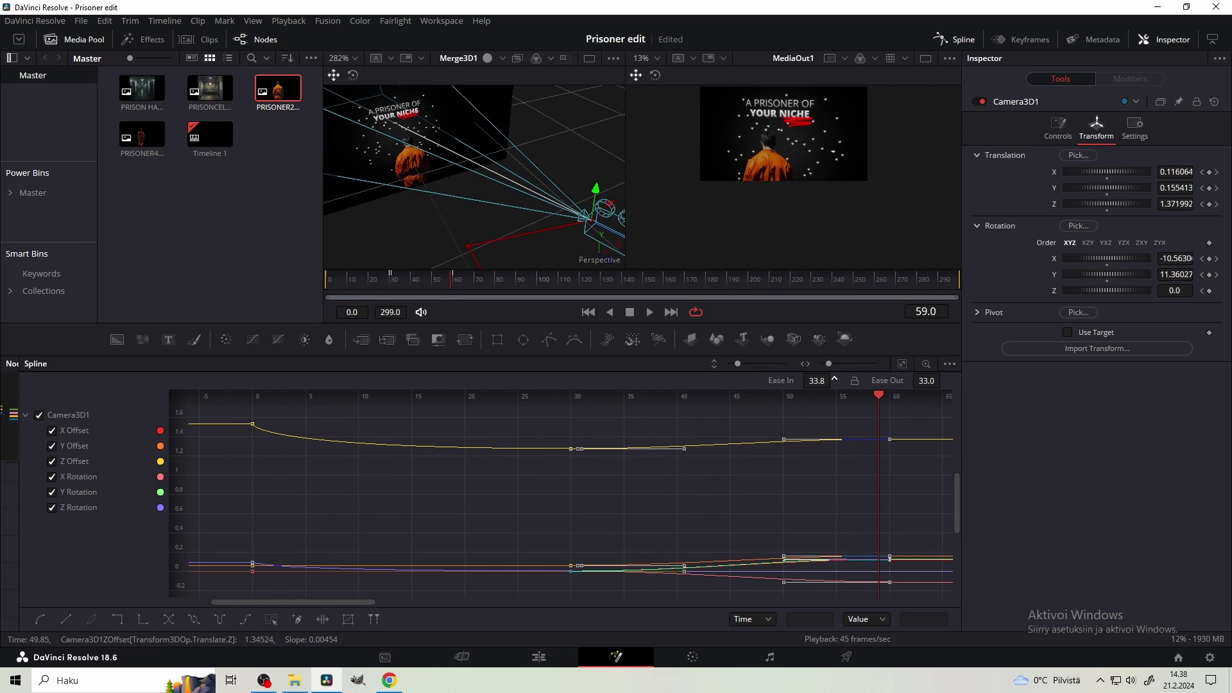
left_click_drag(834, 379, 834, 379)
left_click_drag(478, 281, 388, 275)
- Time-stretch Camera3D1's second move in the Spline editor so it ends at about frame 70, and play it back
left_click_drag(814, 433, 774, 438)
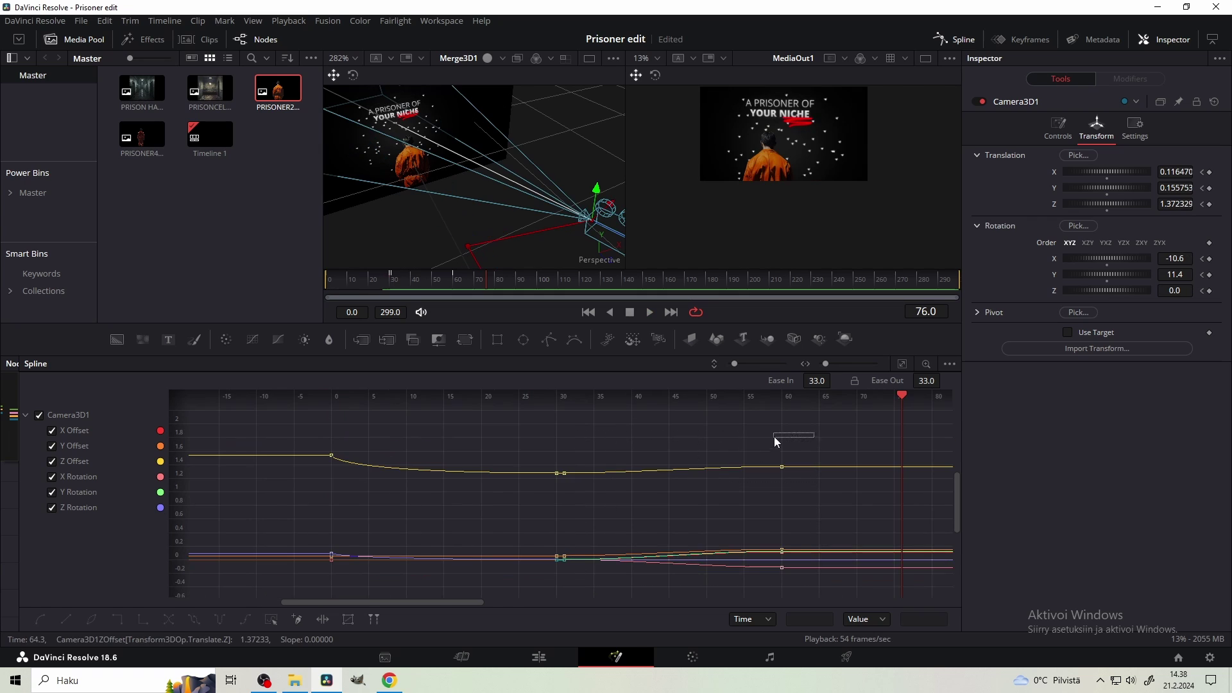
left_click_drag(571, 588, 559, 595)
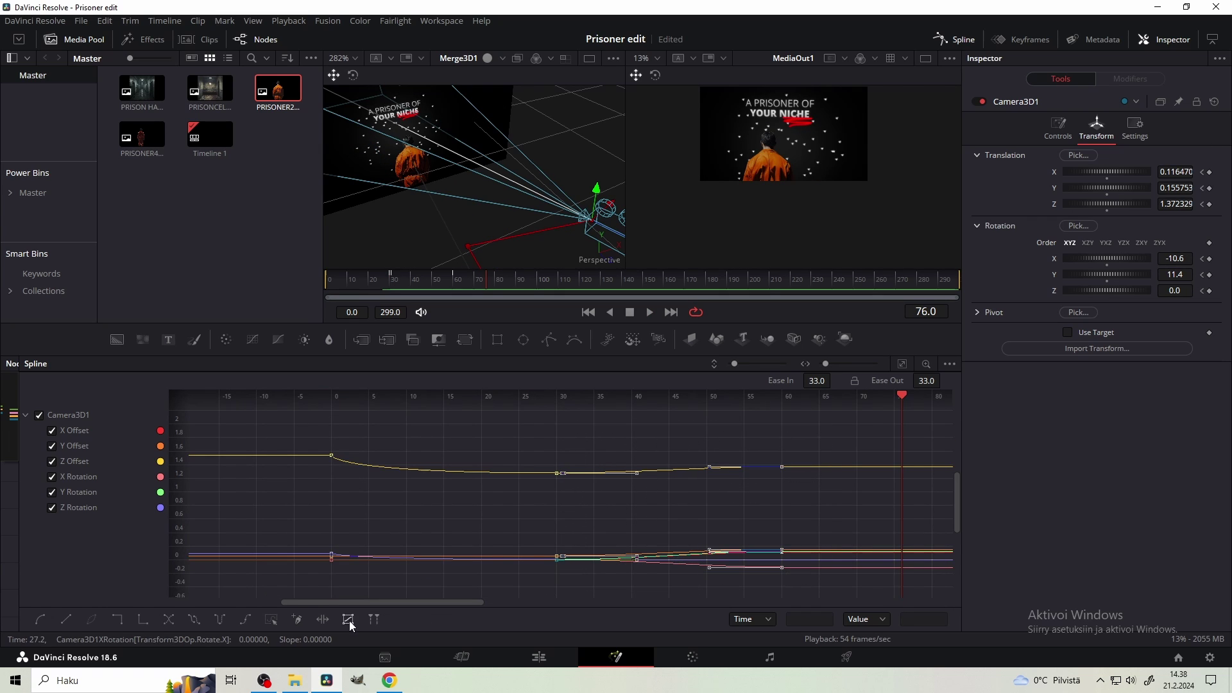
left_click(323, 620)
mouse_move(779, 411)
left_mouse_down()
mouse_move(729, 421)
mouse_move(789, 428)
left_mouse_up()
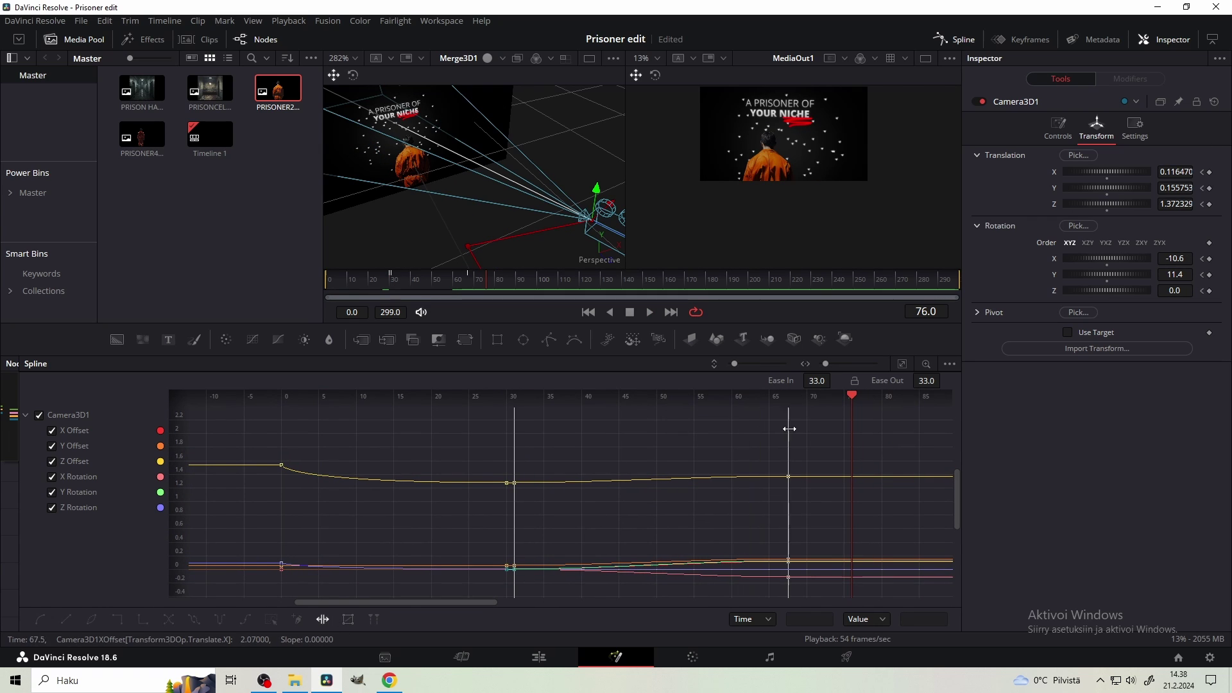
left_click(359, 282)
key("space")
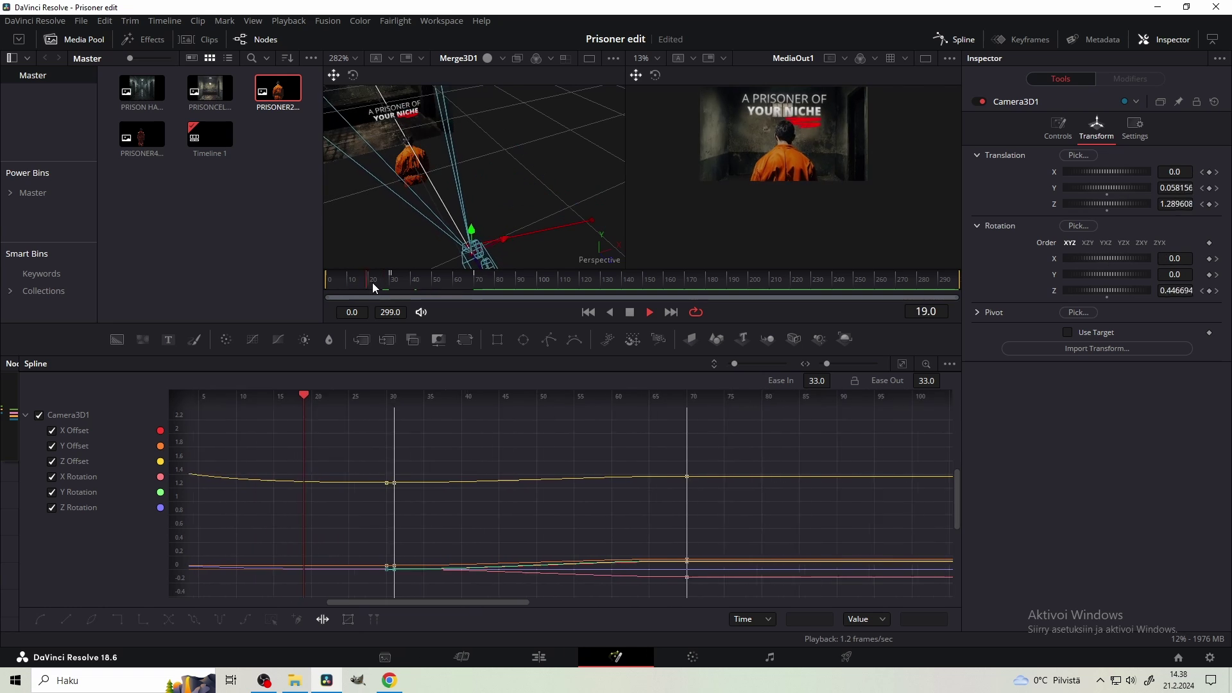
- Extend the camera move's end to about frame 75, set its Ease In to about 63.6 and Ease Out to 35, and replay it
left_click_drag(708, 409, 325, 592)
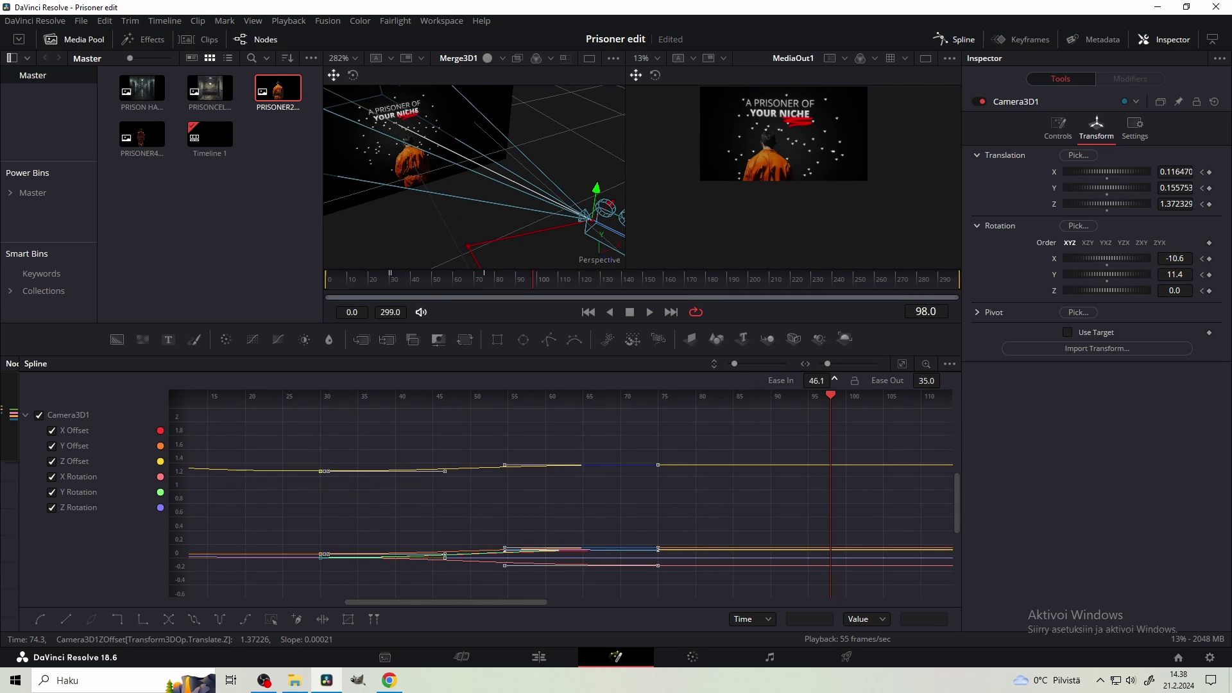
left_click_drag(834, 380, 842, 379)
left_click_drag(381, 283, 360, 283)
key("space")
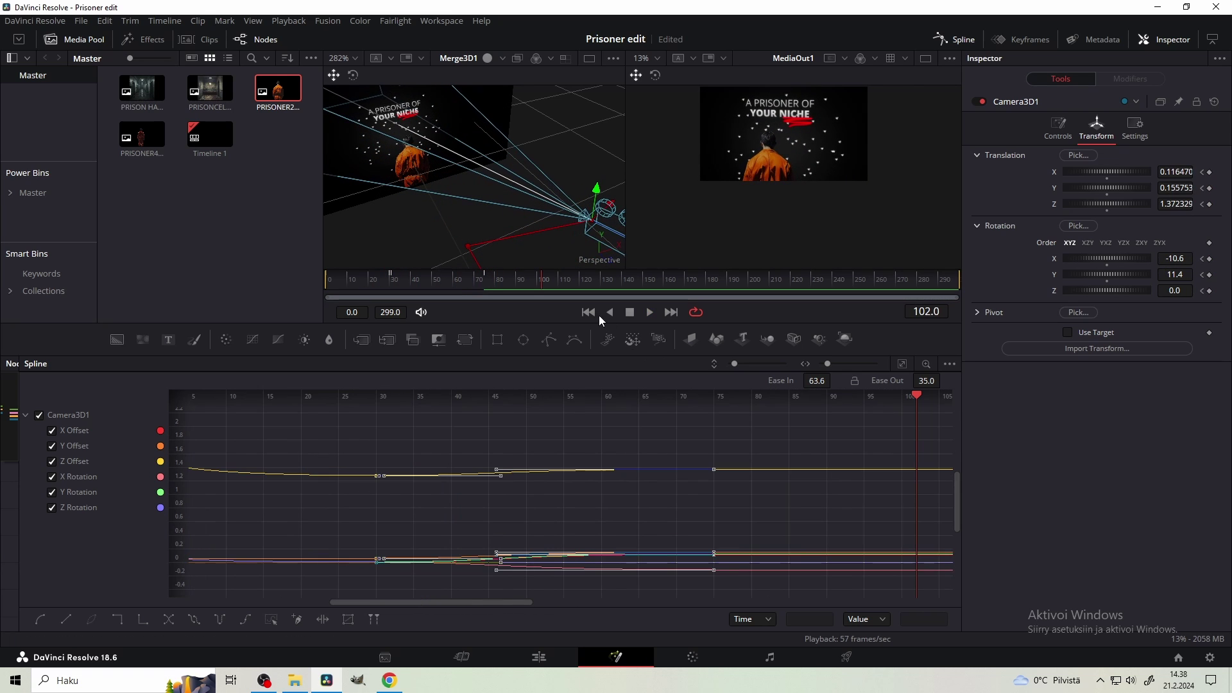
left_click(469, 279)
key("space")
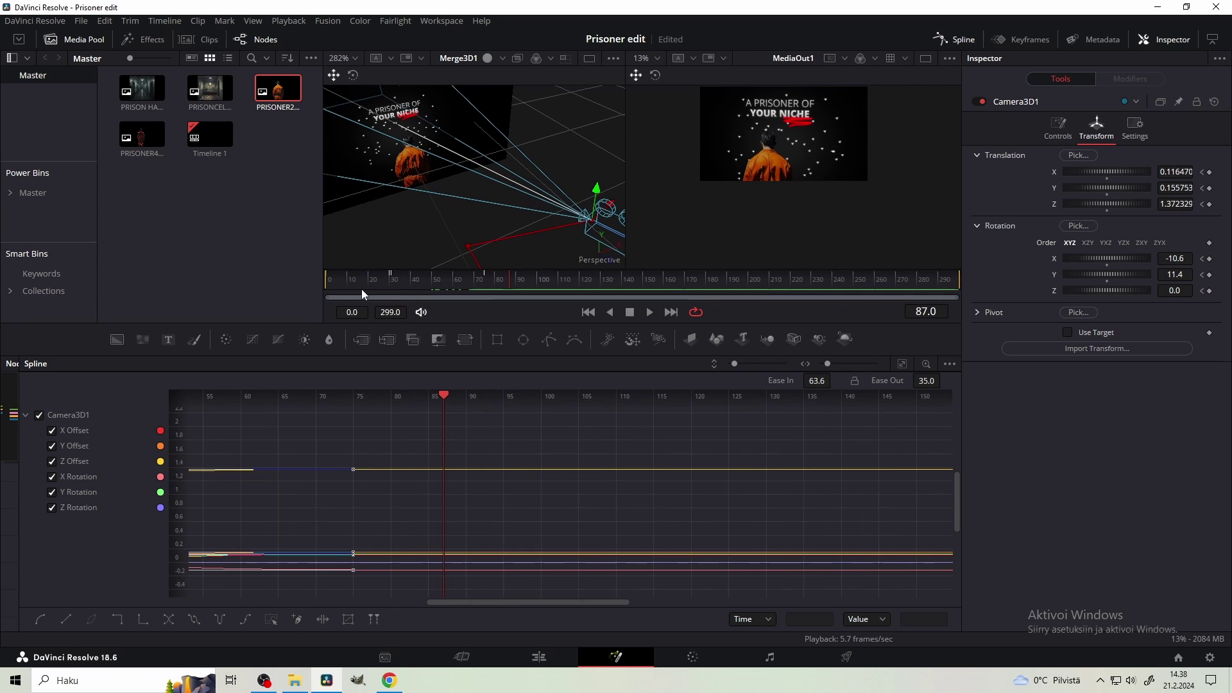
left_click(387, 279)
key("space")
key("space")
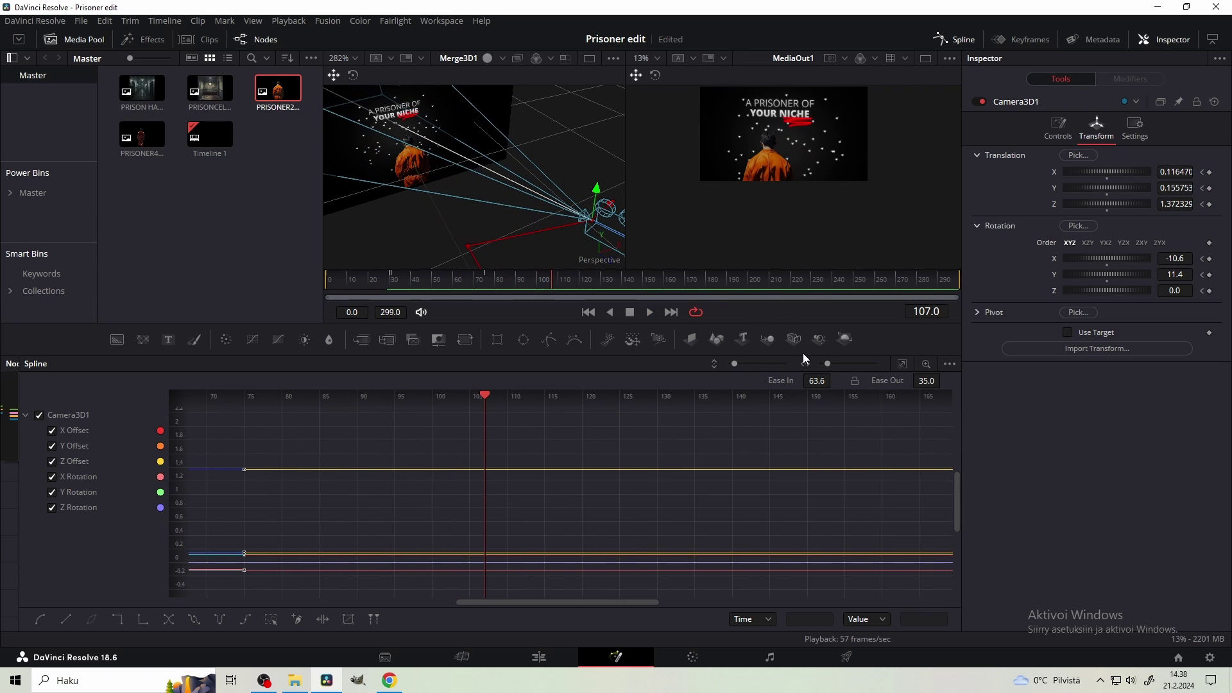
- Raise the camera move's Ease In to about 69.6, review the result, and close the Spline editor
left_click_drag(359, 507, 706, 489)
left_click(367, 279)
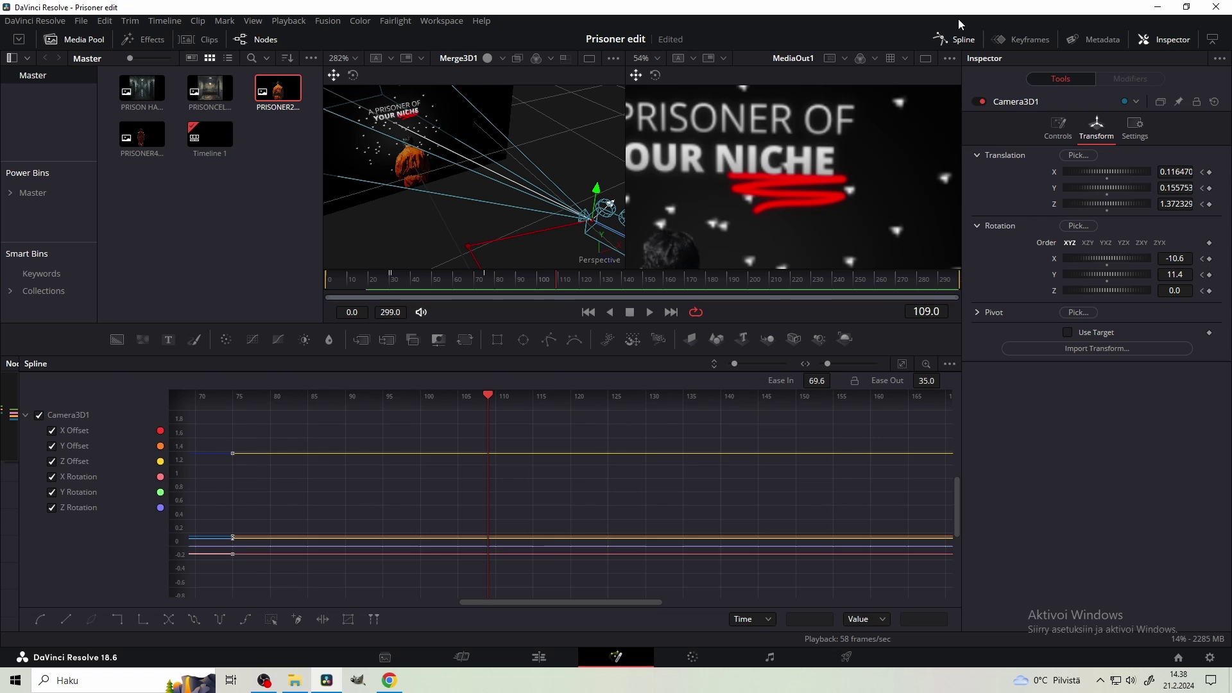
left_click(954, 39)
left_click_drag(641, 410, 200, 482)
left_click(631, 501)
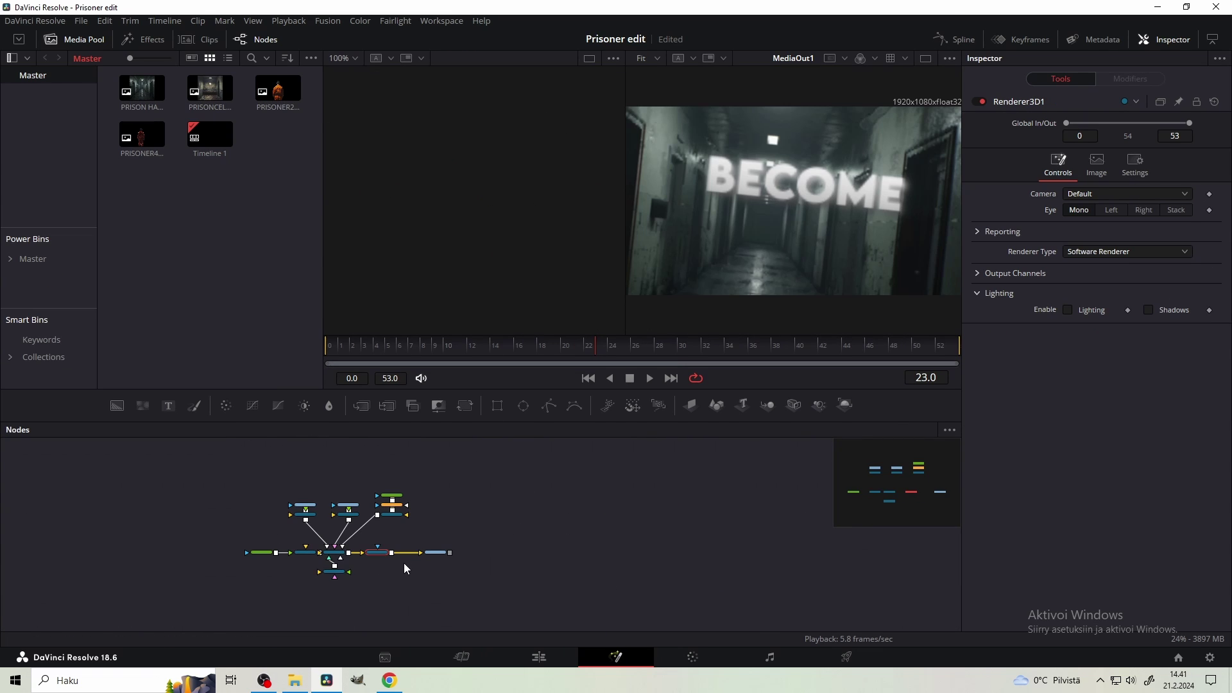
- In the hallway composition, move MediaOut1 farther from Renderer3D1 to make room for more nodes
scroll(403, 564, "up", 4)
left_click_drag(542, 513, 718, 514)
left_click(557, 491)
scroll(557, 491, "down", 2)
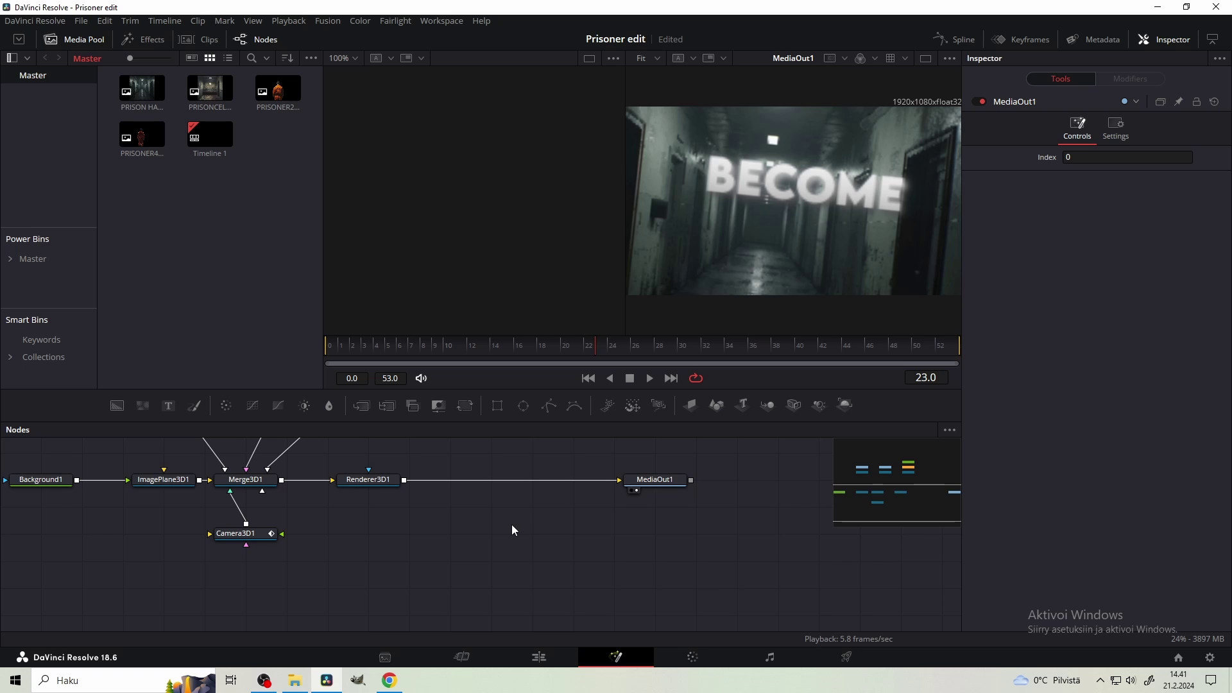
- Add an Optical Flow node and a Vector Motion Blur node side by side below the link between Renderer3D1 and MediaOut1
key("shift+space")
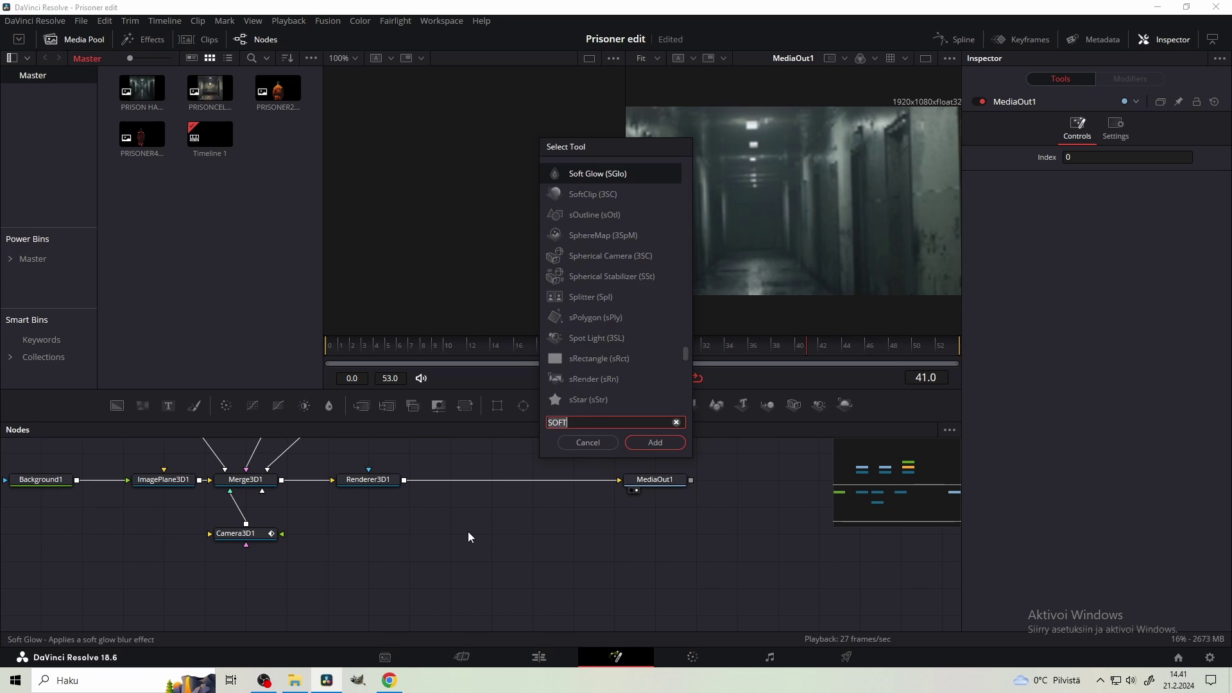
type("optical")
key("Return")
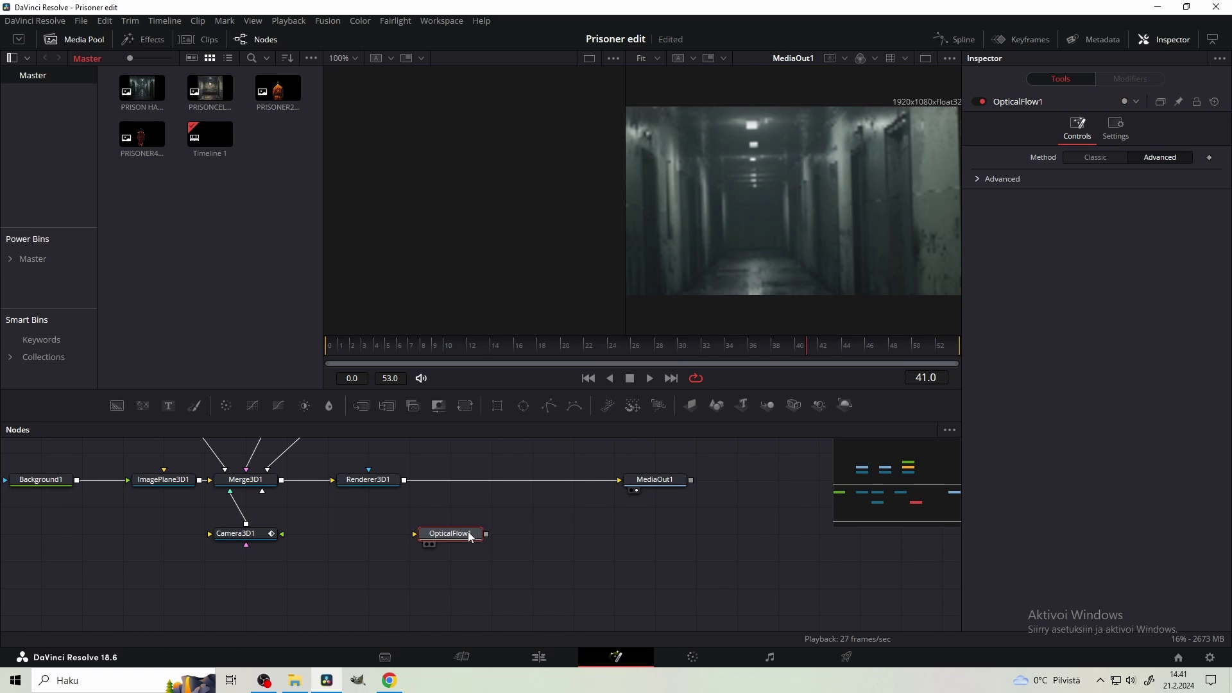
key("shift+space")
type("vecto")
key("Down")
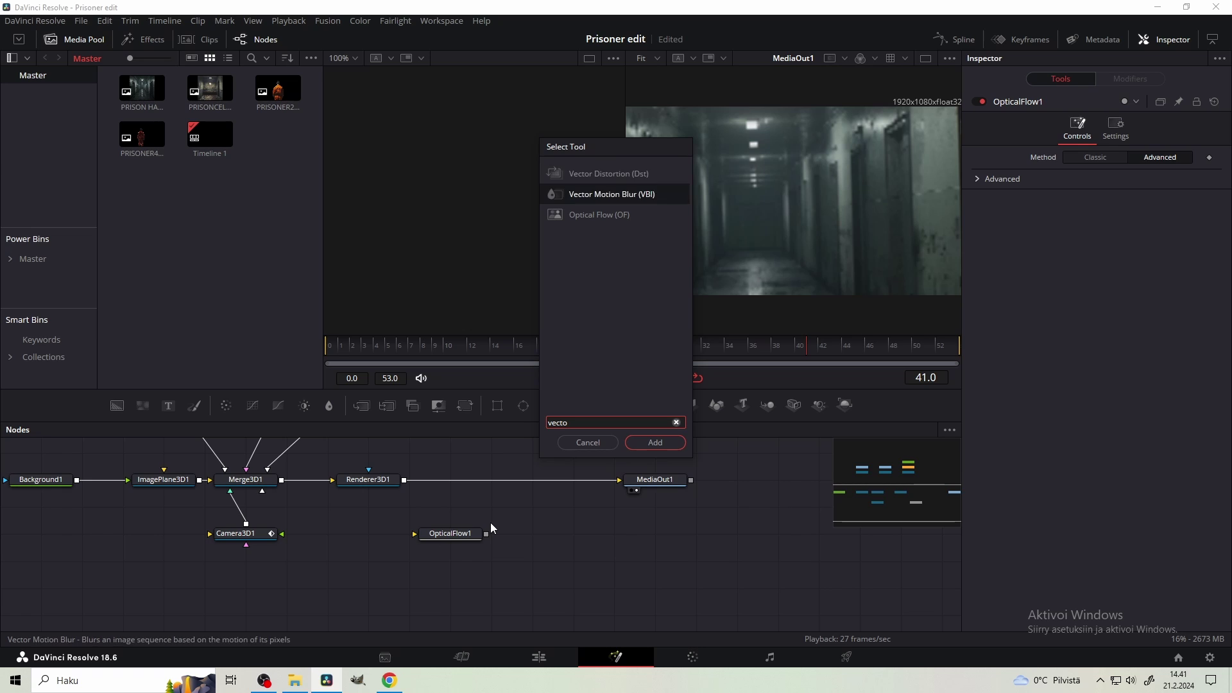
key("Return")
left_click_drag(502, 538, 564, 555)
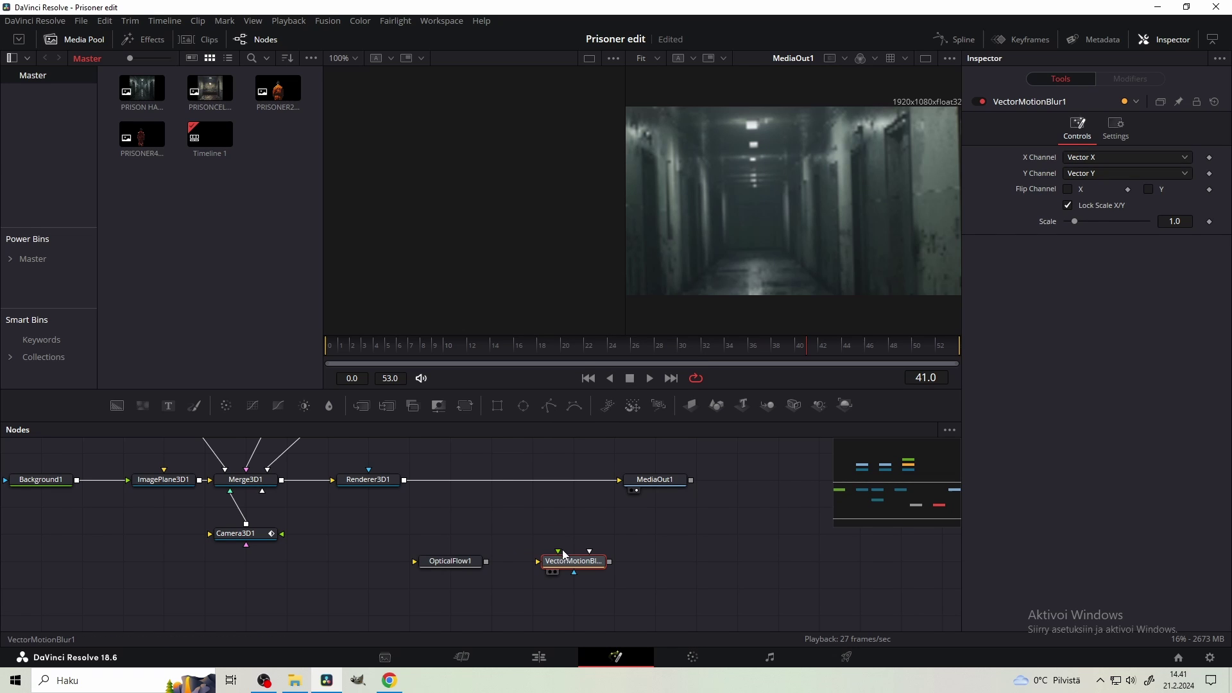
left_click(466, 560)
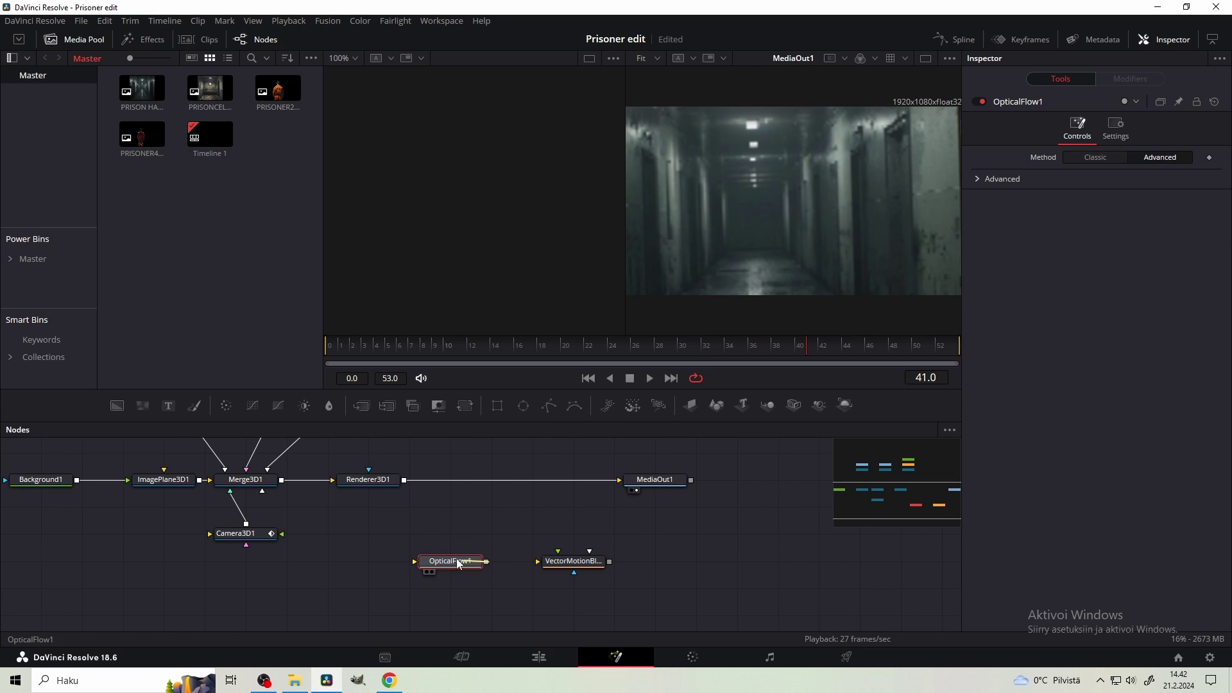
- Link OpticalFlow1 to VectorMotionBlur1, insert the pair between Renderer3D1 and MediaOut1, and line all the nodes up in one row
left_click_drag(552, 560, 557, 561)
left_click_drag(665, 486, 747, 488)
left_click_drag(742, 557, 475, 520)
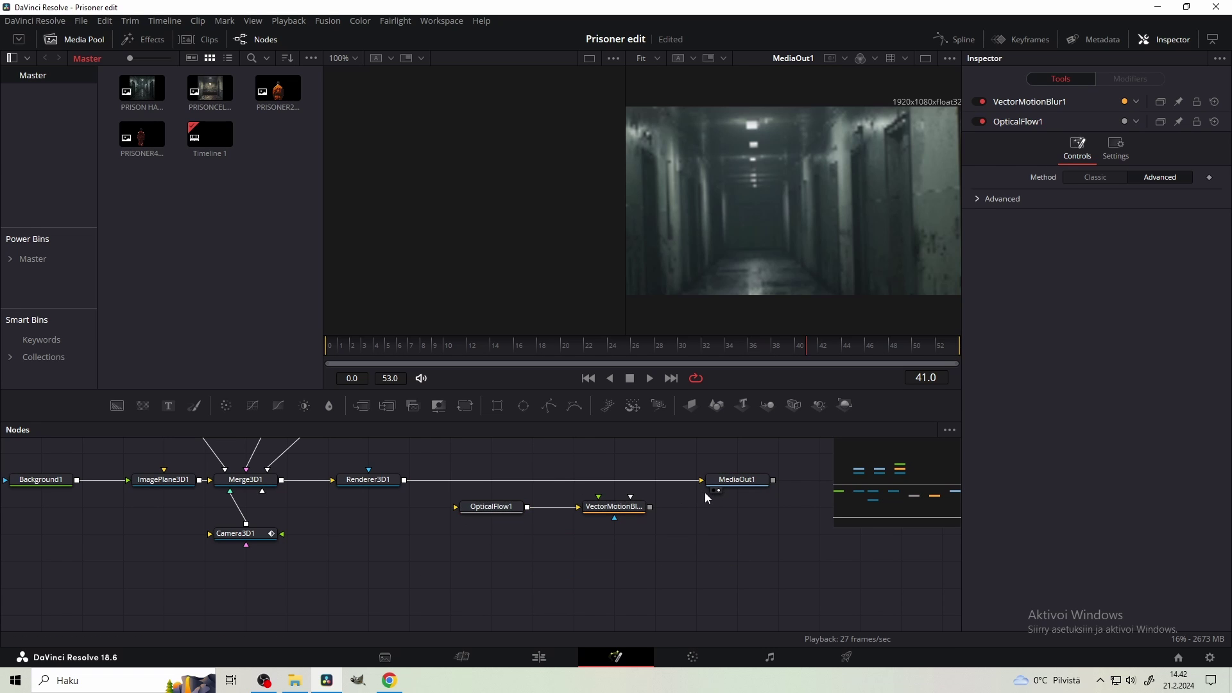
left_click_drag(701, 480, 650, 475)
left_click_drag(679, 530, 483, 482)
left_click(684, 499)
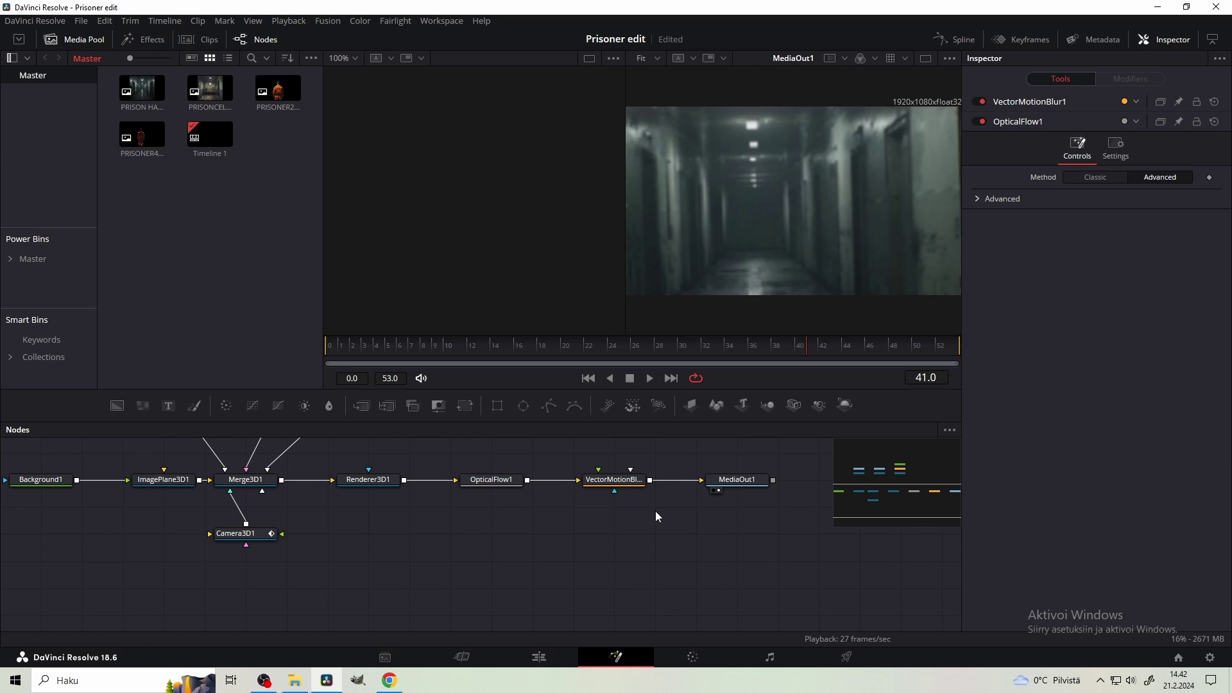
- Set the Scale of the hallway's VectorMotionBlur1 node to 3
left_click(614, 480)
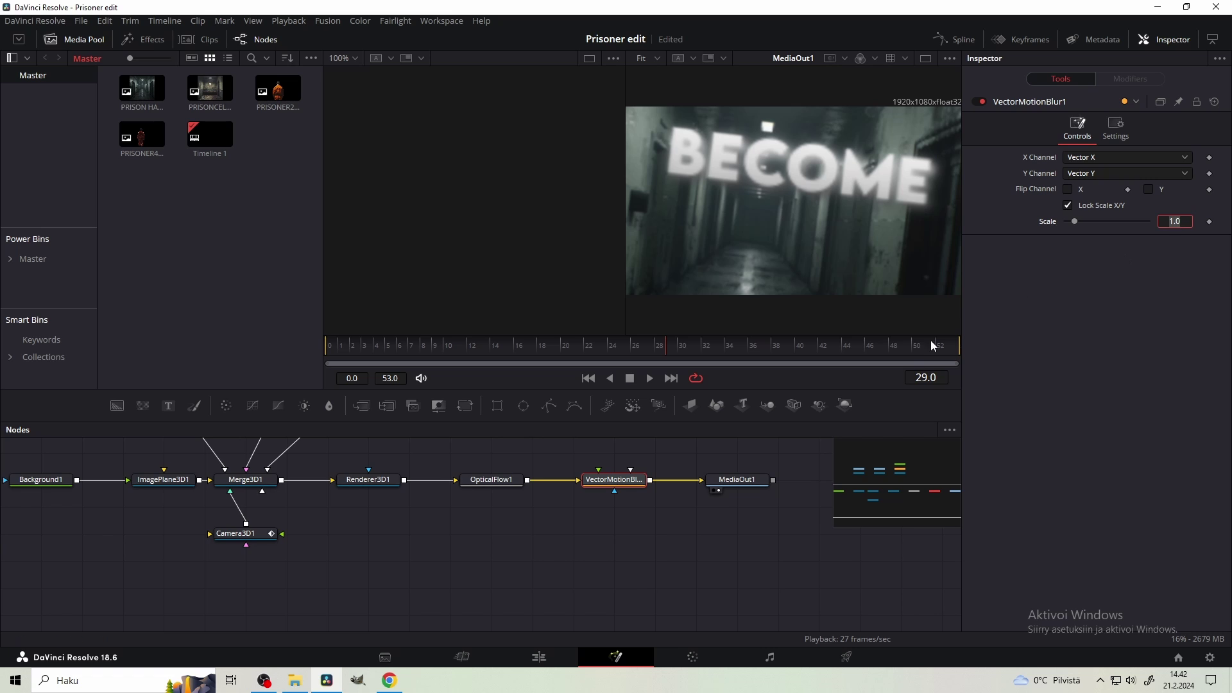
type("3")
key("Return")
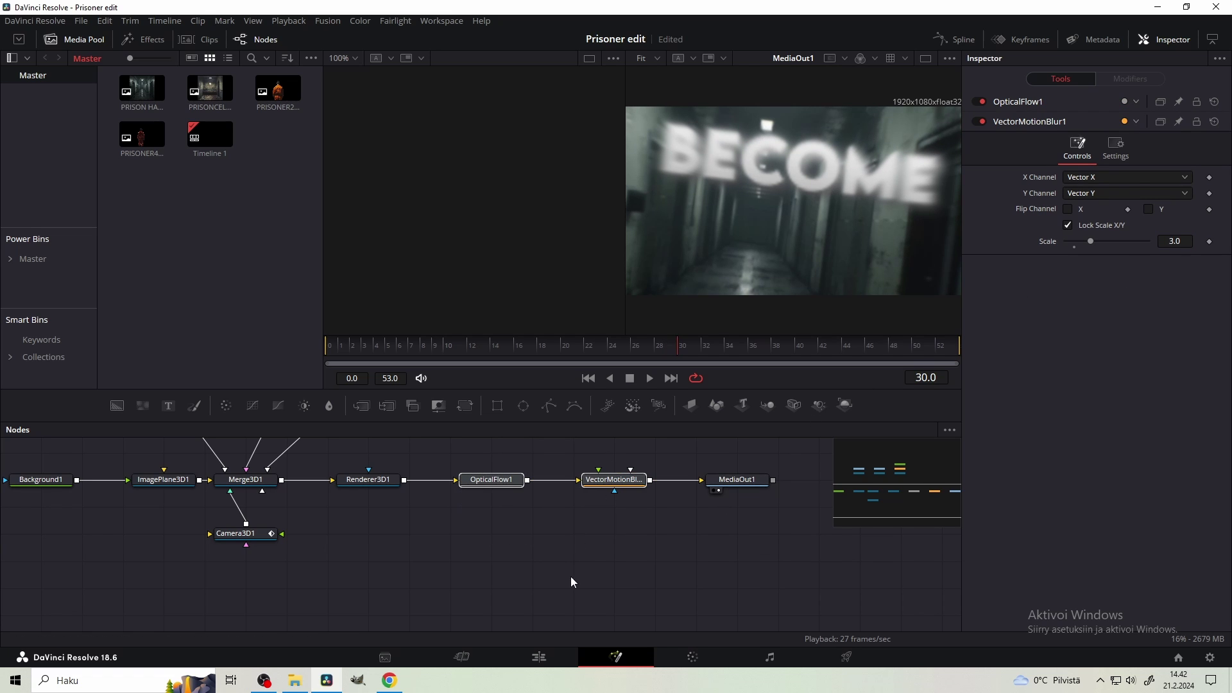
- Copy OpticalFlow1 and VectorMotionBlur1 into the prison cell composition, moving its MediaOut1 farther from Renderer3D1 to make room
left_click(539, 657)
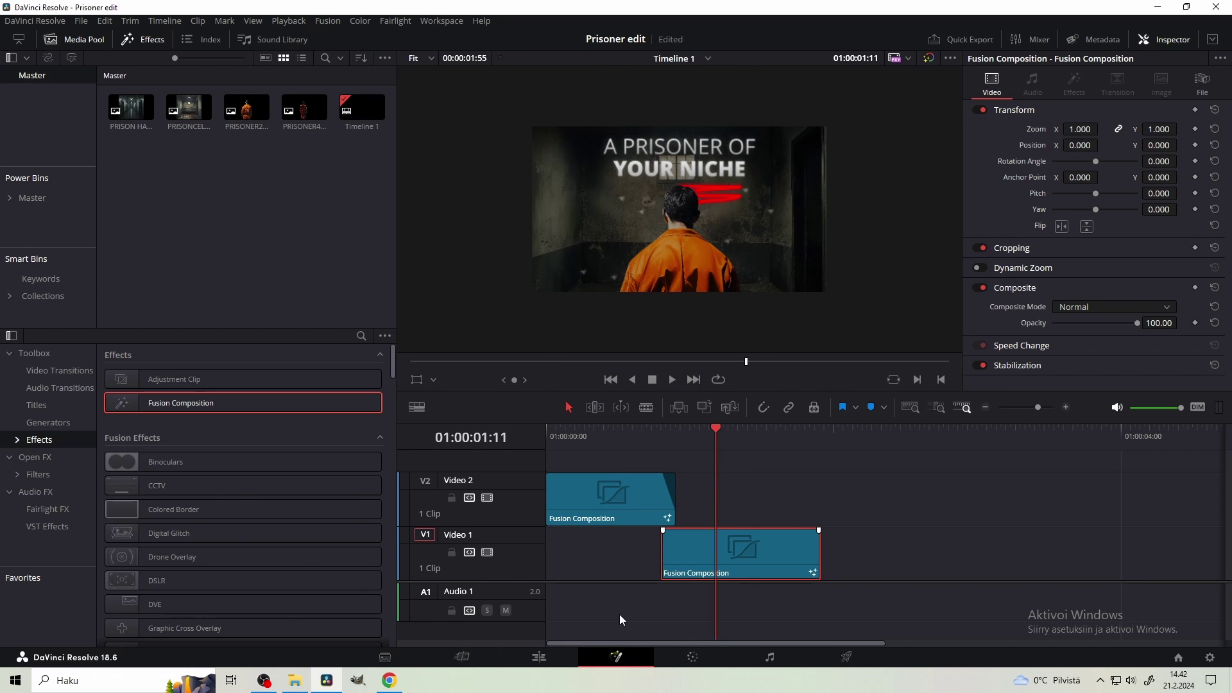
left_click(616, 656)
scroll(518, 547, "up", 3)
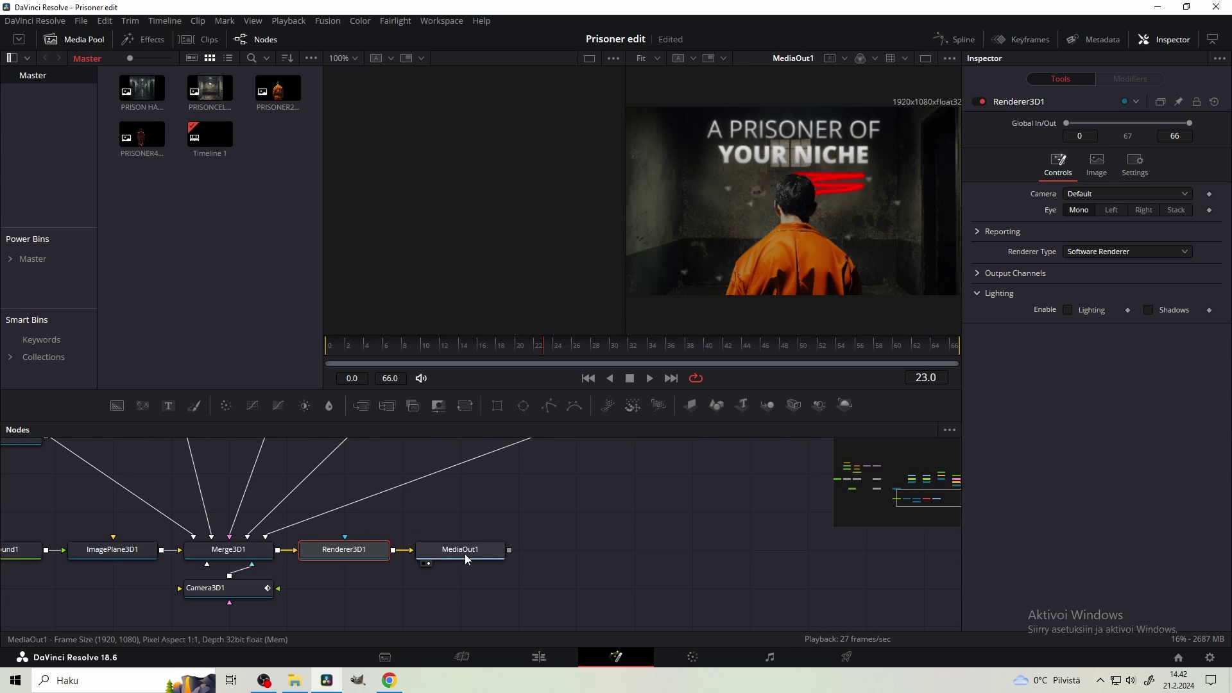
left_click_drag(464, 551, 868, 553)
scroll(676, 553, "down", 2)
left_click(661, 575)
key("ctrl+v")
left_click_drag(720, 551, 695, 554)
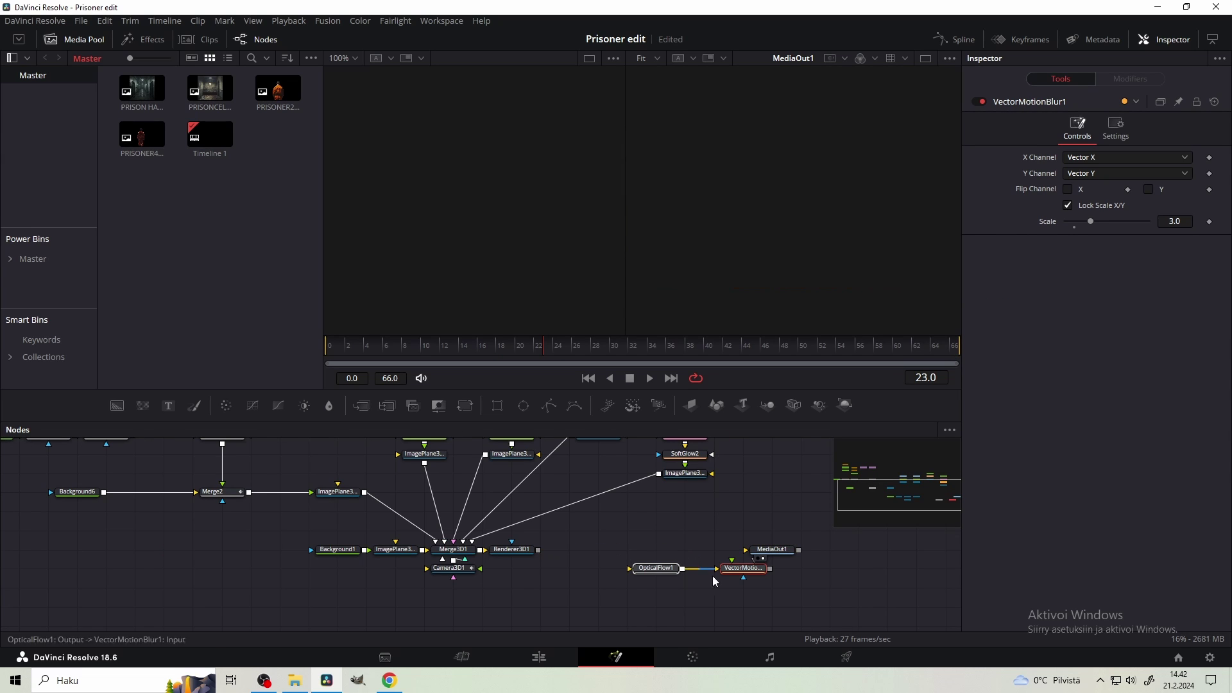
- Wire the pasted OpticalFlow1 and VectorMotionBlur1 pair between Renderer3D1 and MediaOut1 and align both nodes with that row
left_click_drag(786, 598, 638, 571)
left_click_drag(650, 569, 593, 570)
left_click(554, 551)
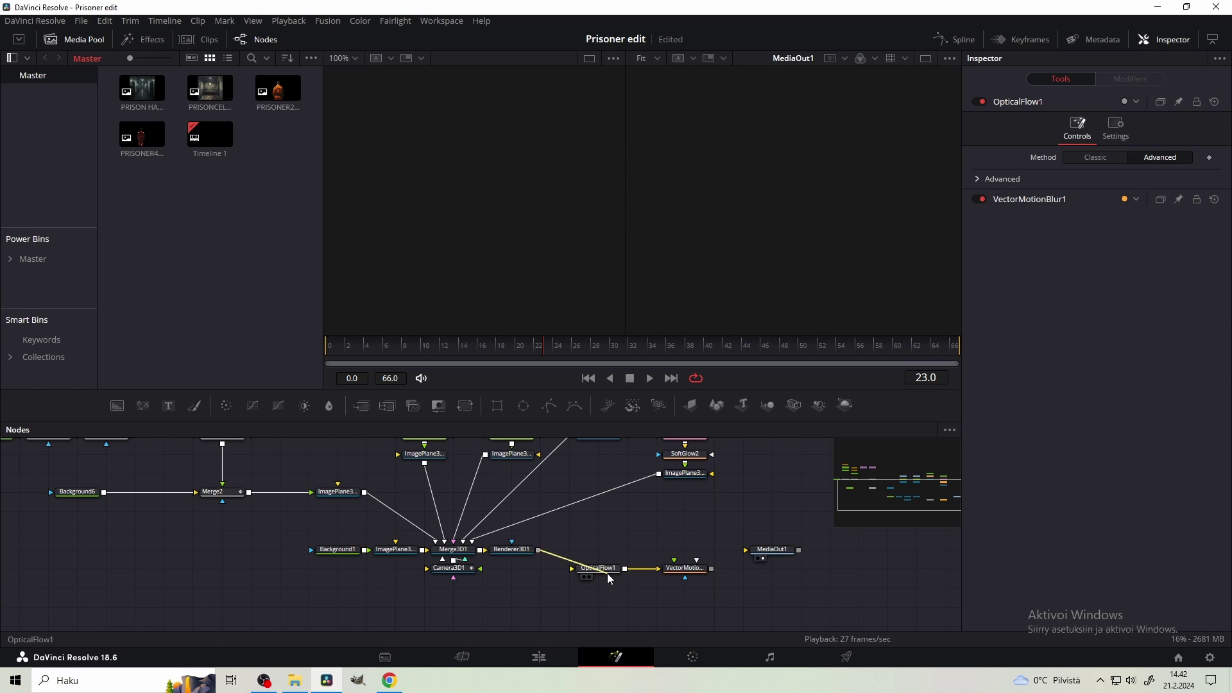
left_click_drag(711, 569, 745, 550)
left_click_drag(600, 569, 599, 550)
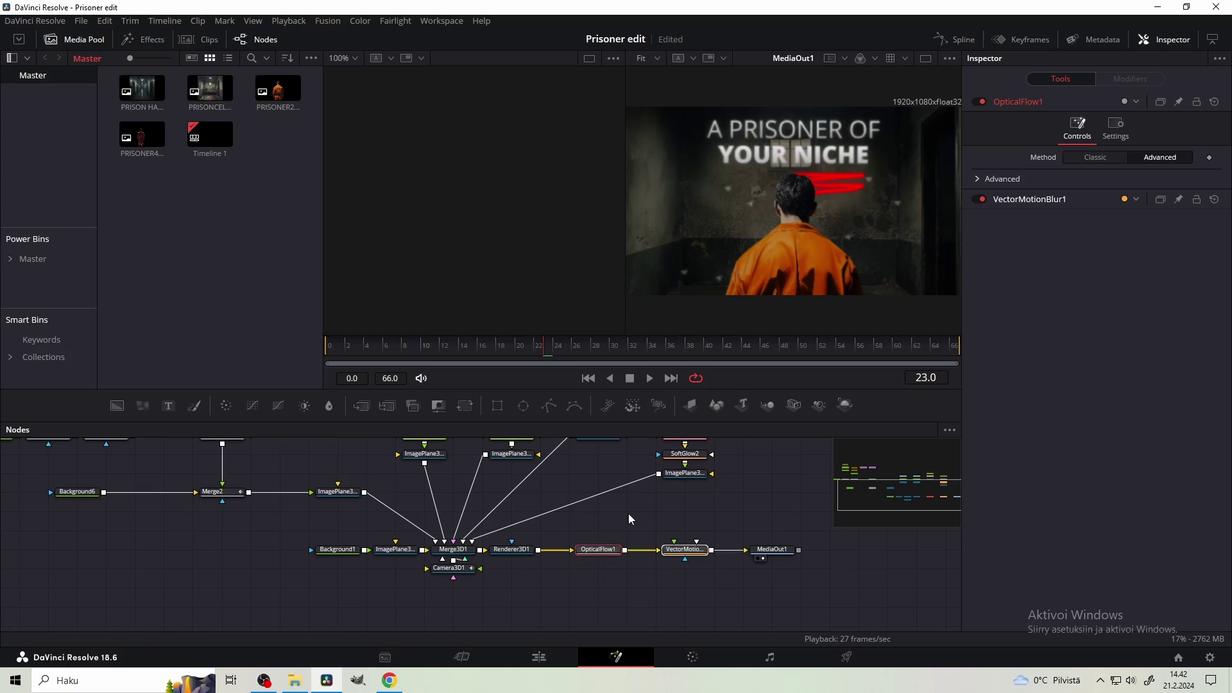
left_click(628, 515)
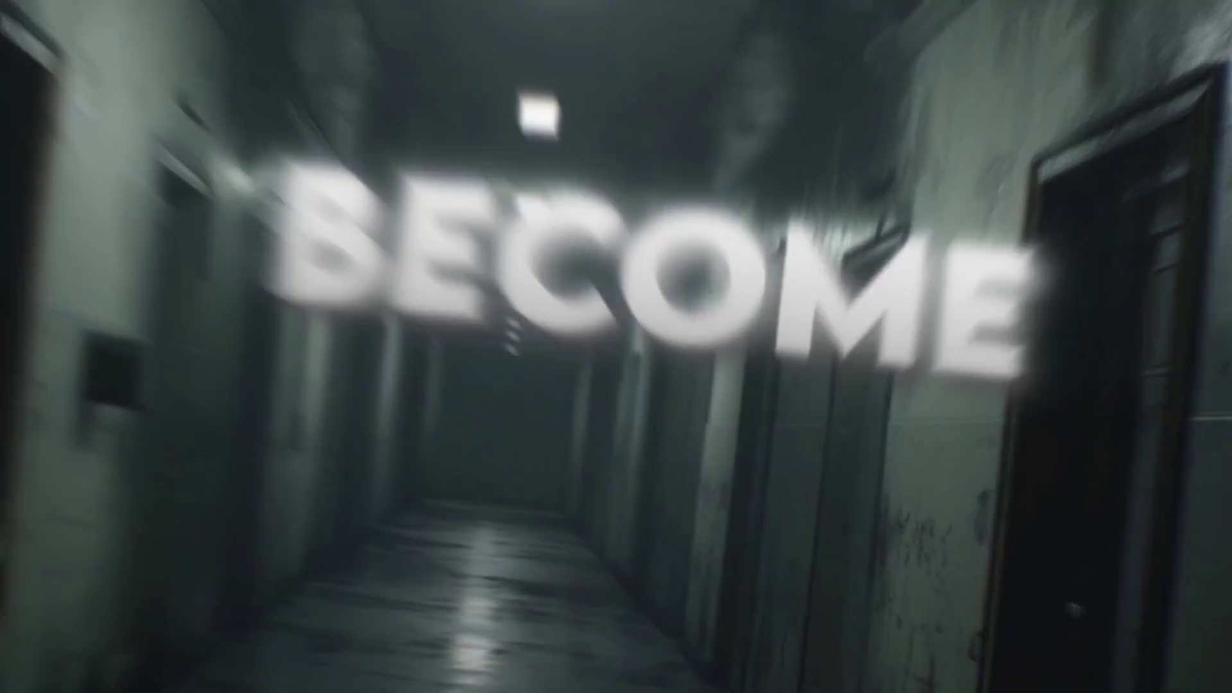